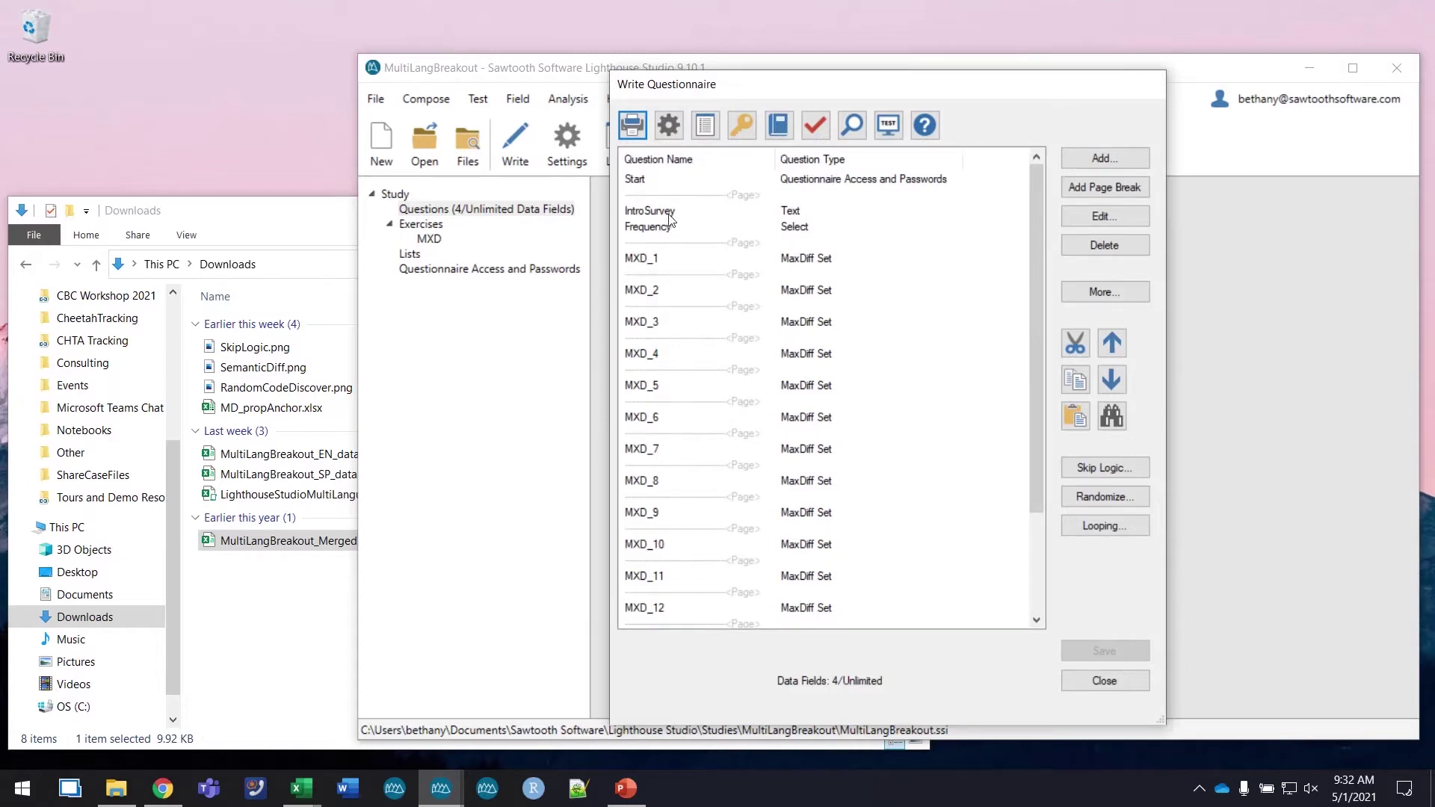
Review the questionnaire from IntroSurvey and Frequency through the MaxDiff sets to the Country, Age and Psychographic questions, and close it.
click(340, 218)
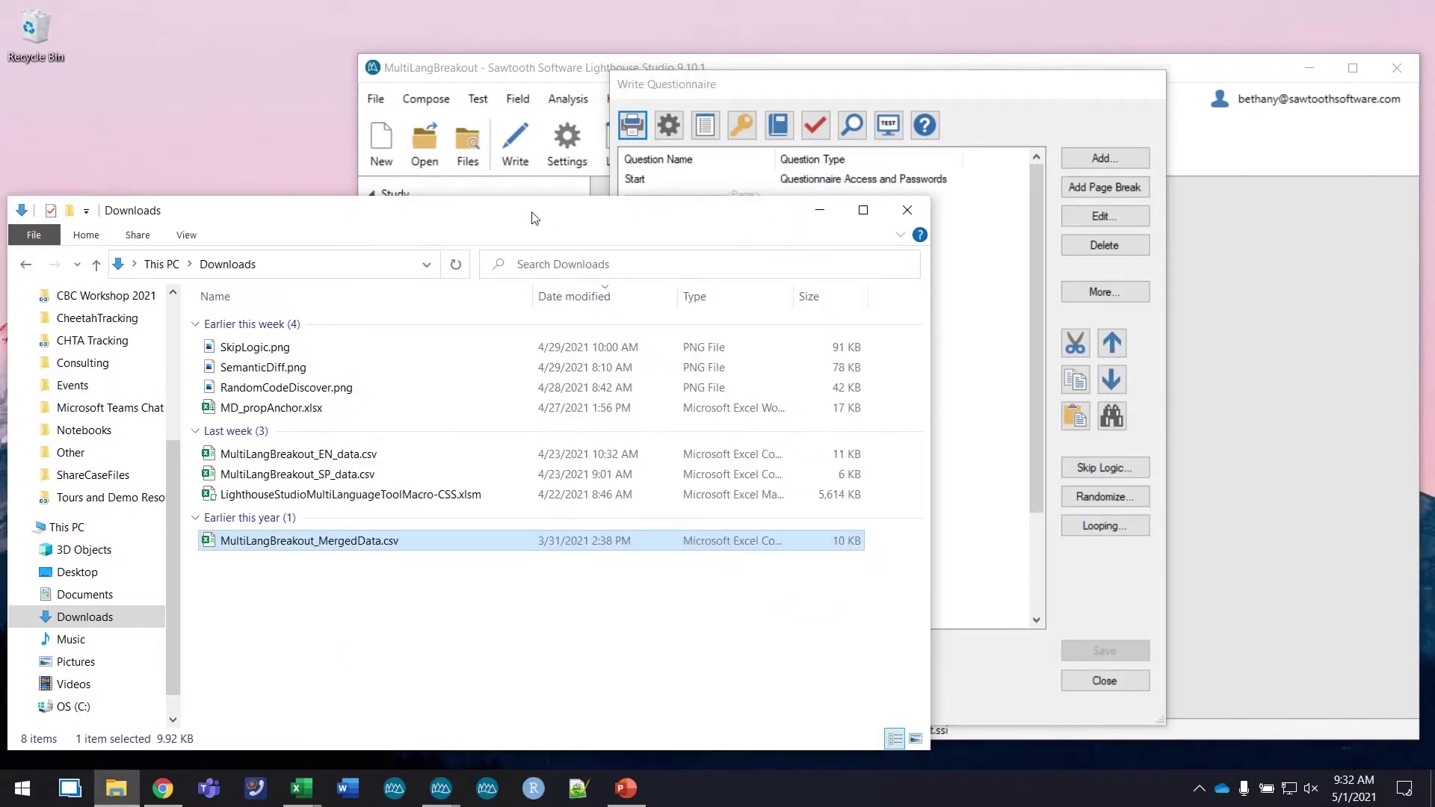
click(820, 210)
click(676, 216)
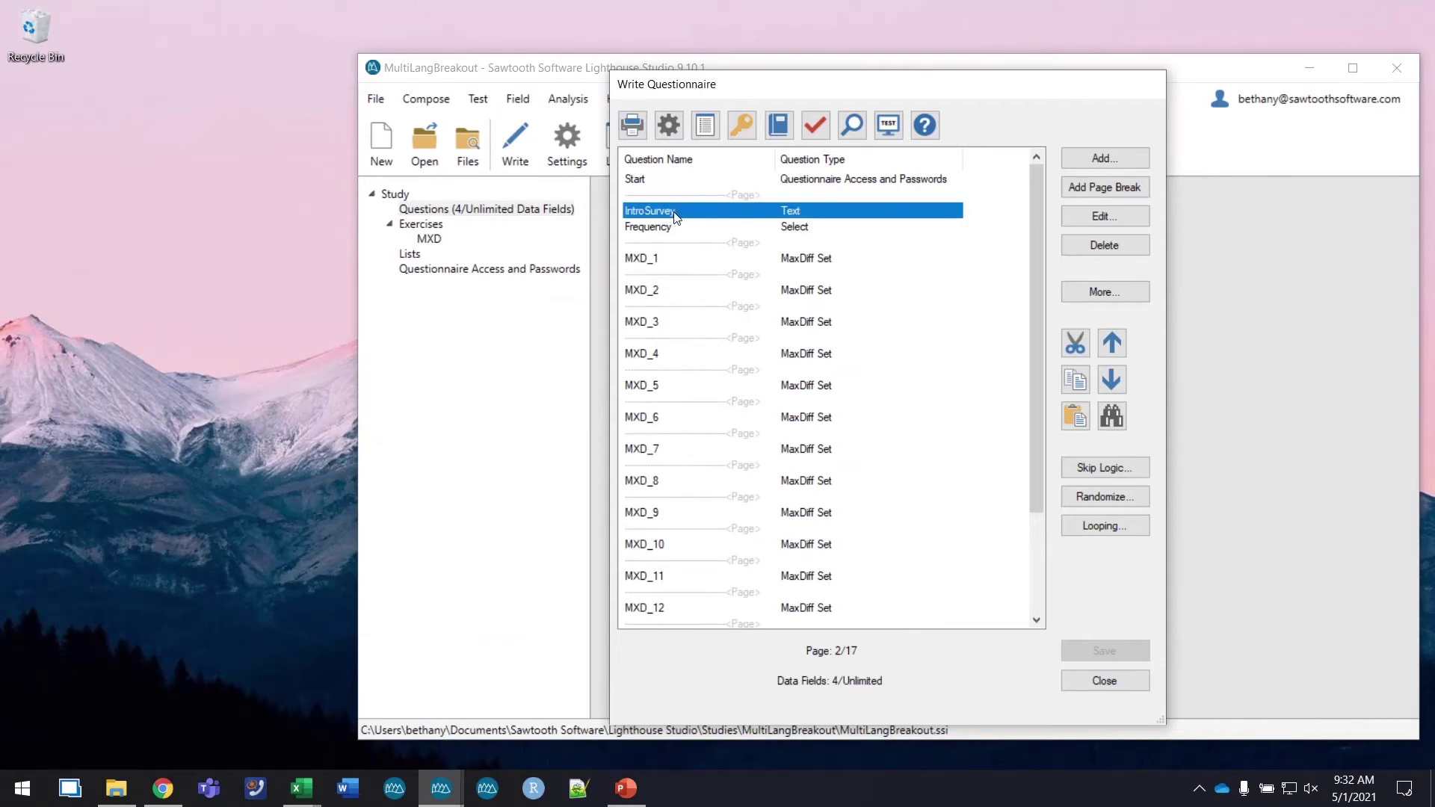
click(667, 228)
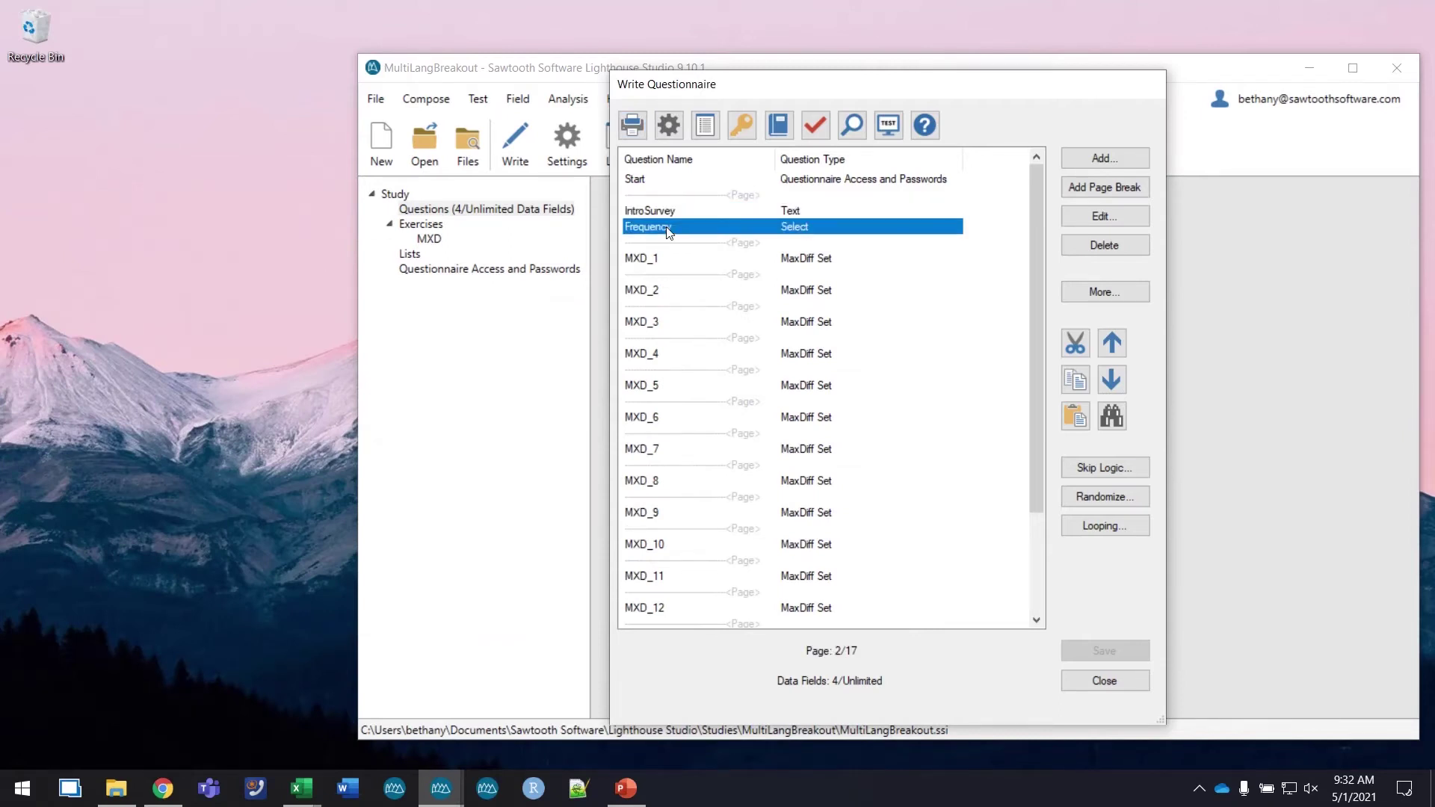
click(650, 259)
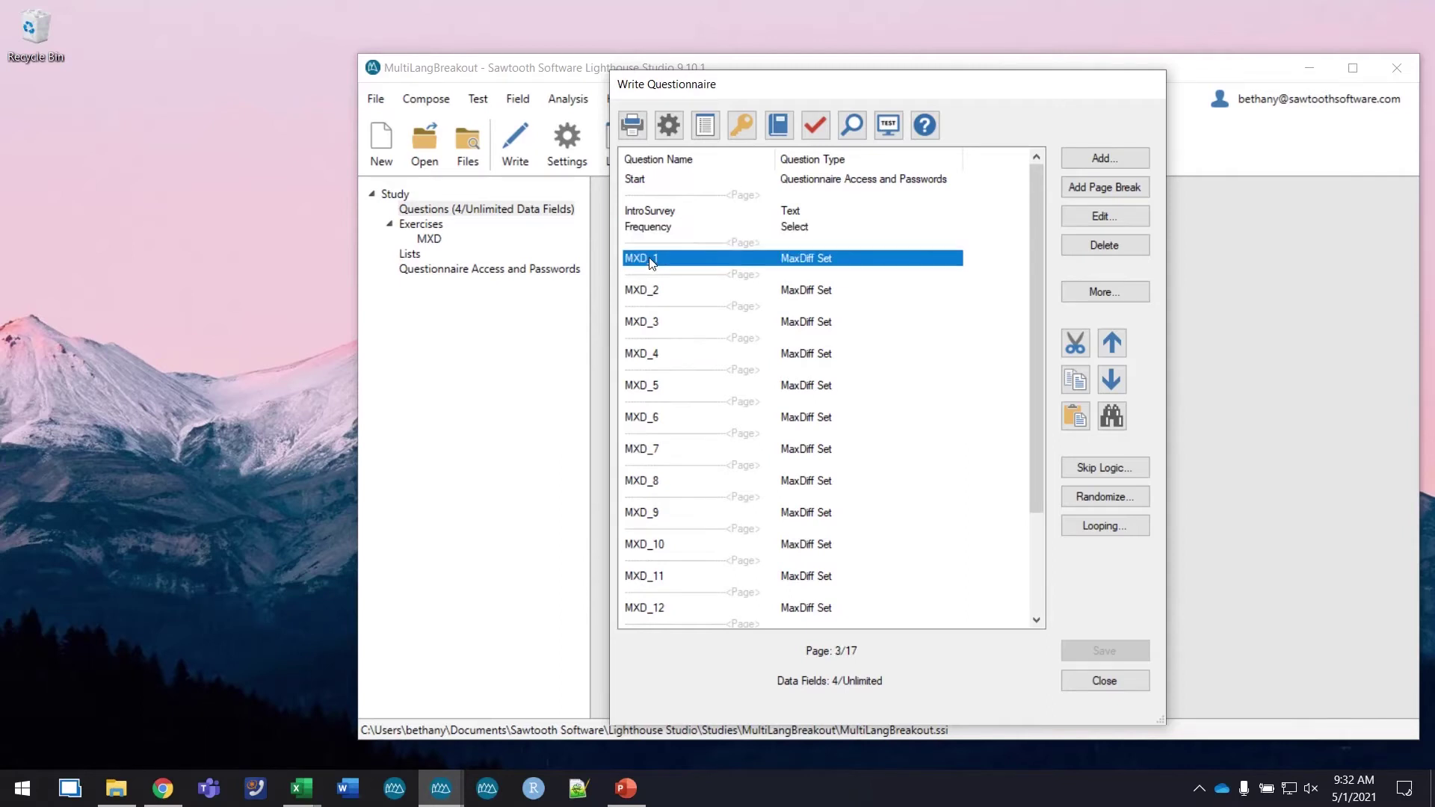
scroll(650, 264, down, 1)
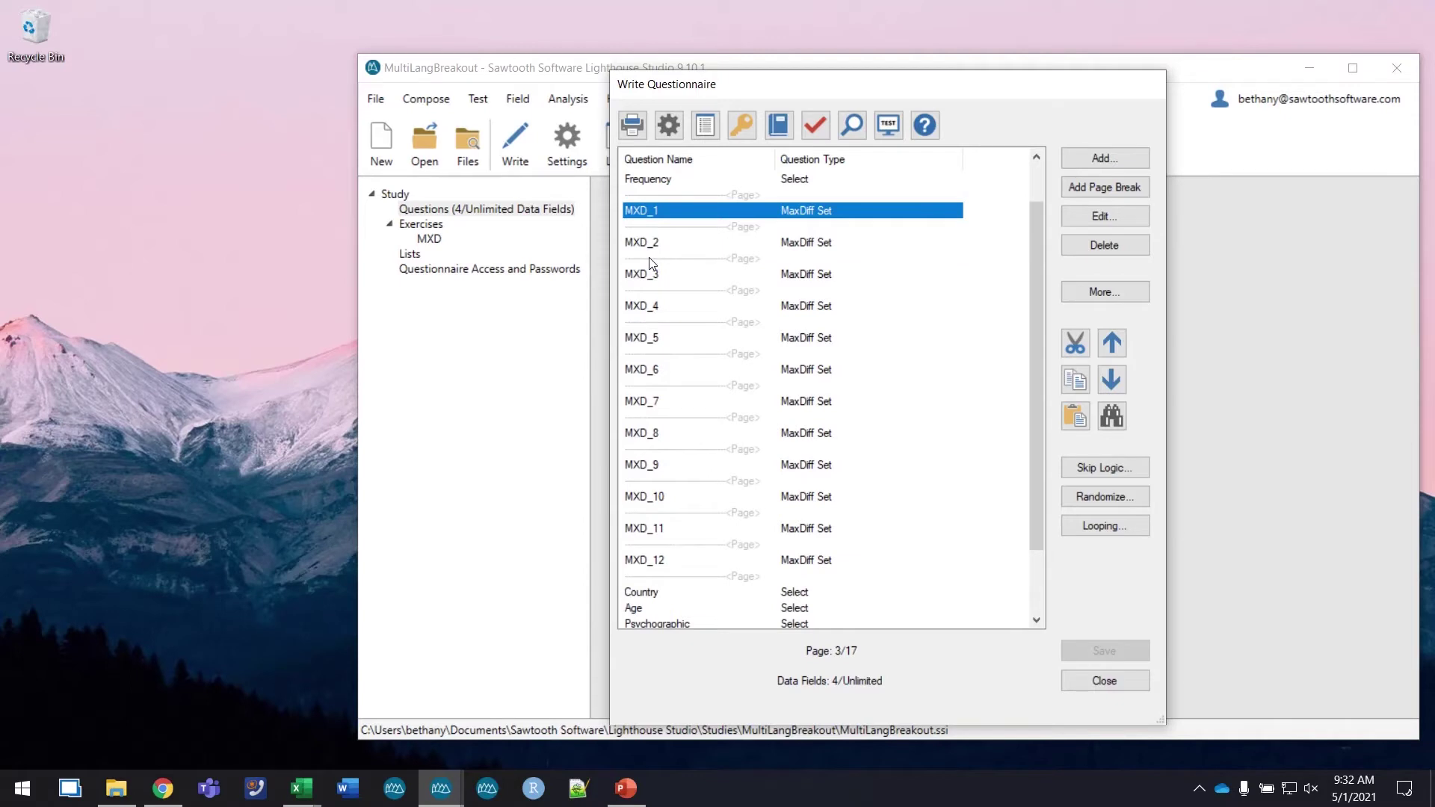
scroll(650, 263, down, 1)
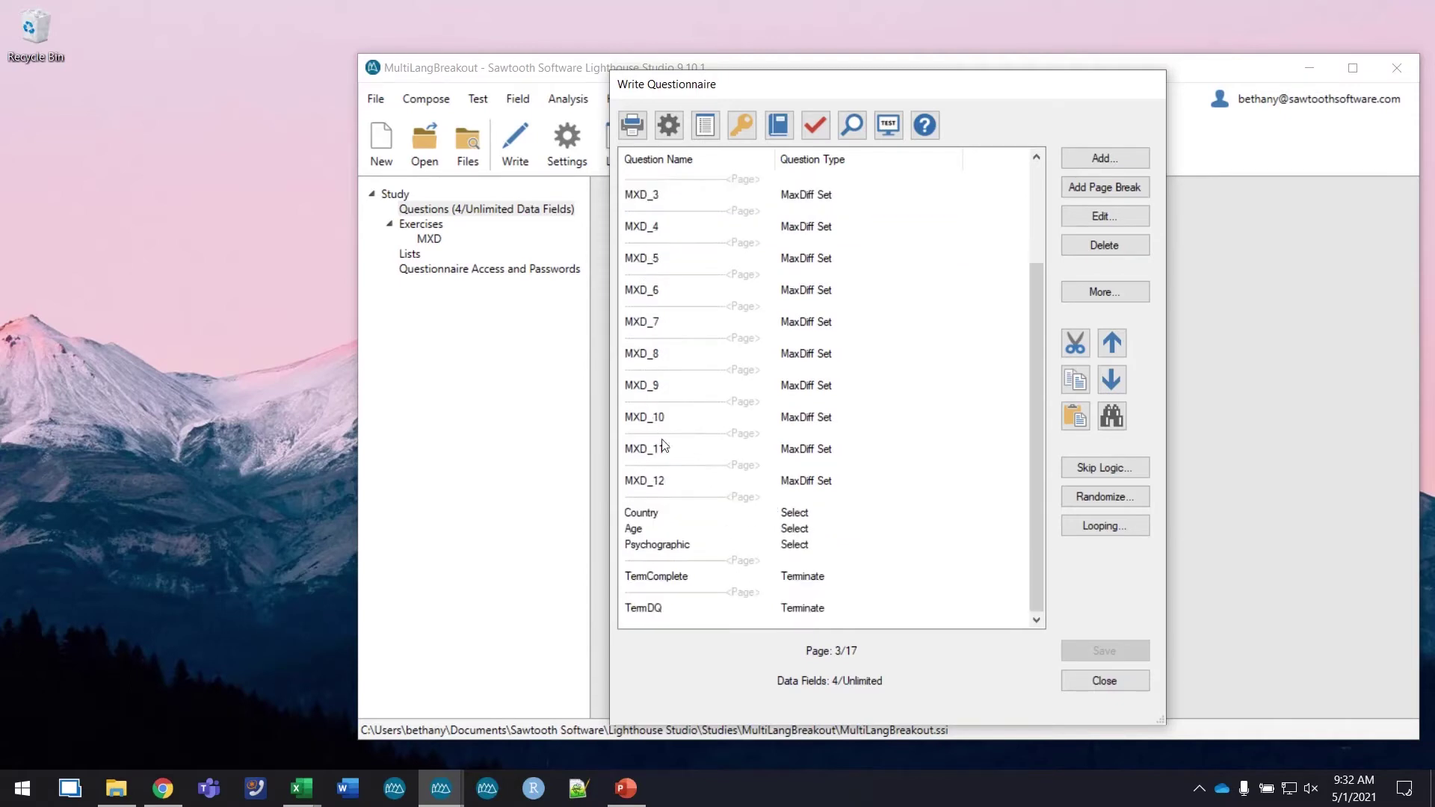
click(651, 512)
click(644, 529)
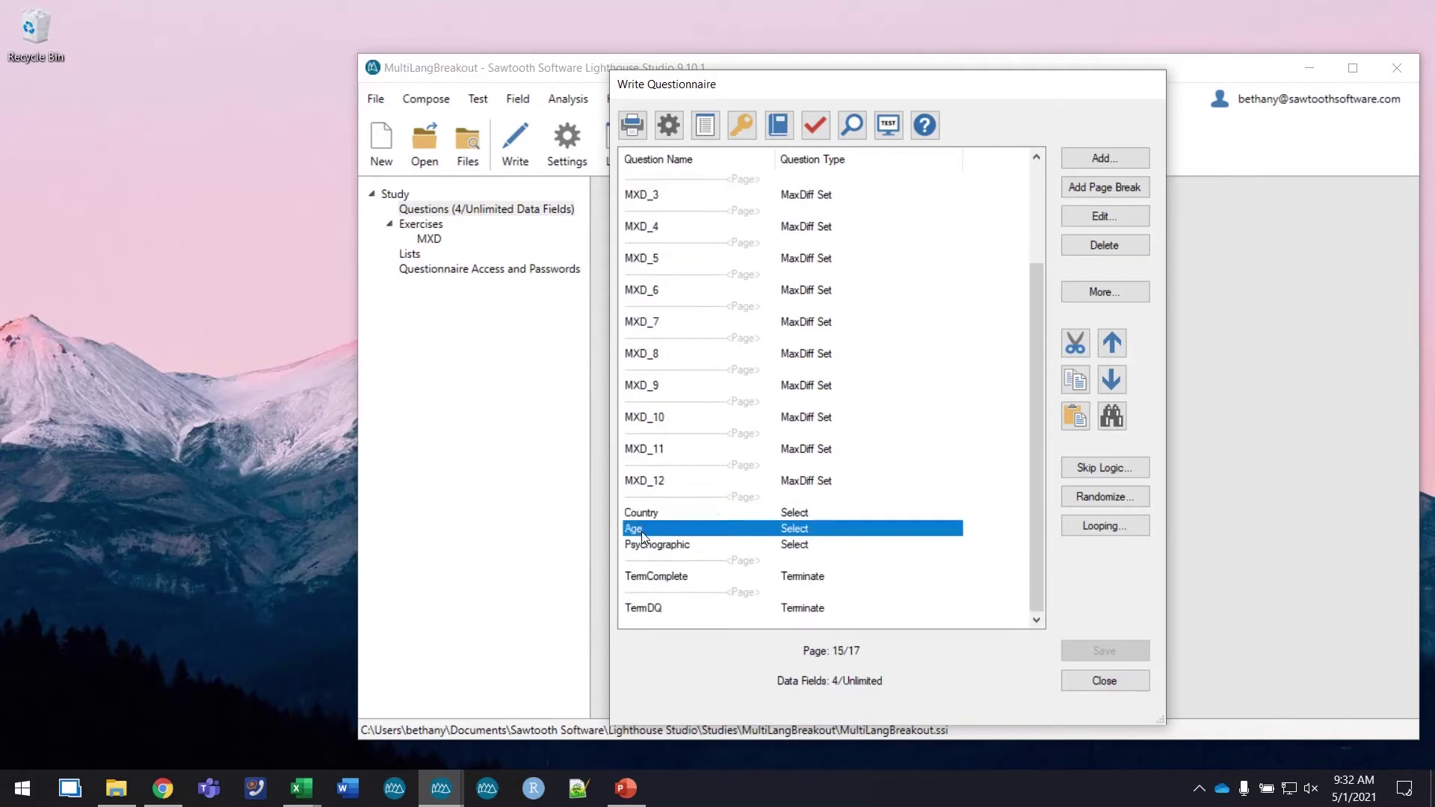
scroll(741, 461, up, 2)
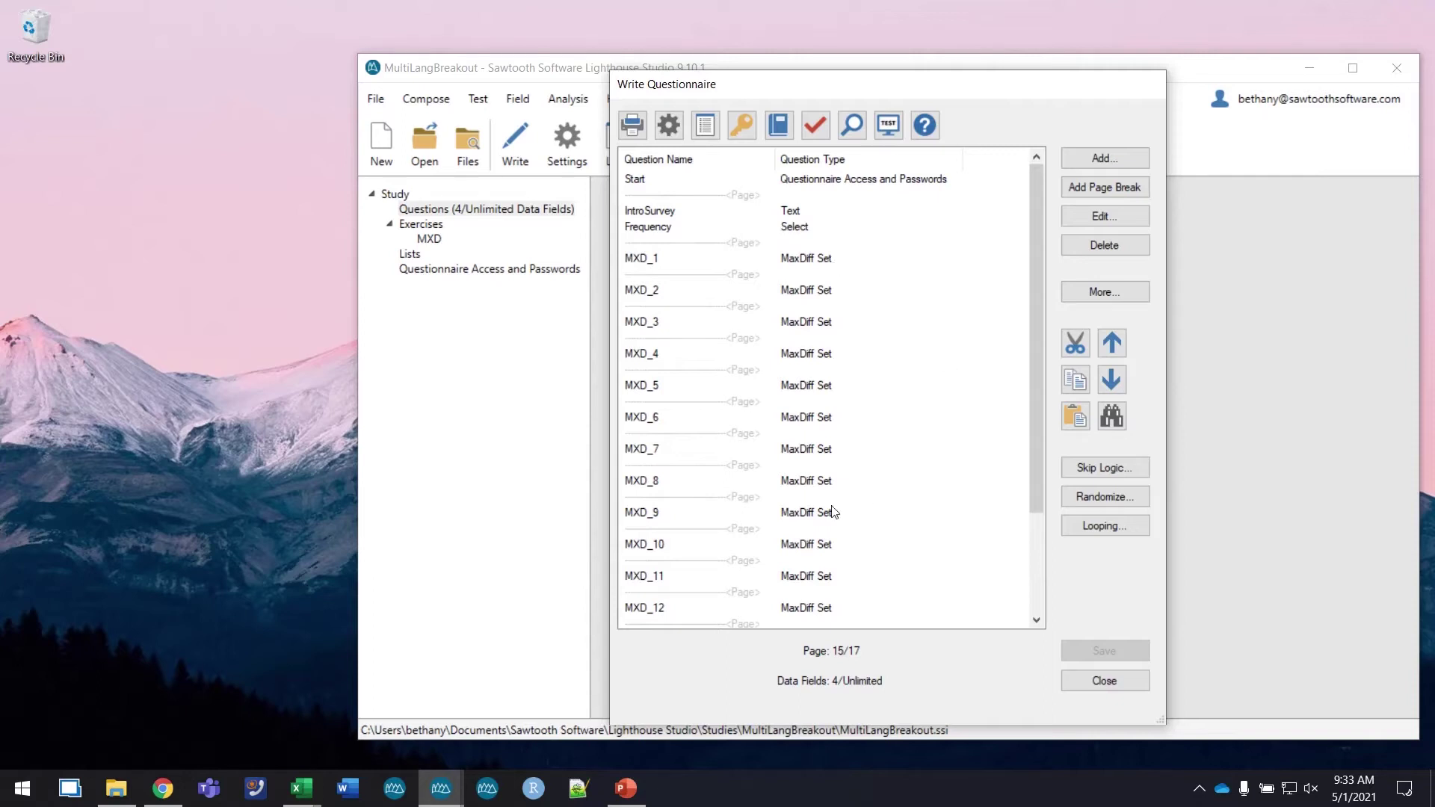
click(1090, 682)
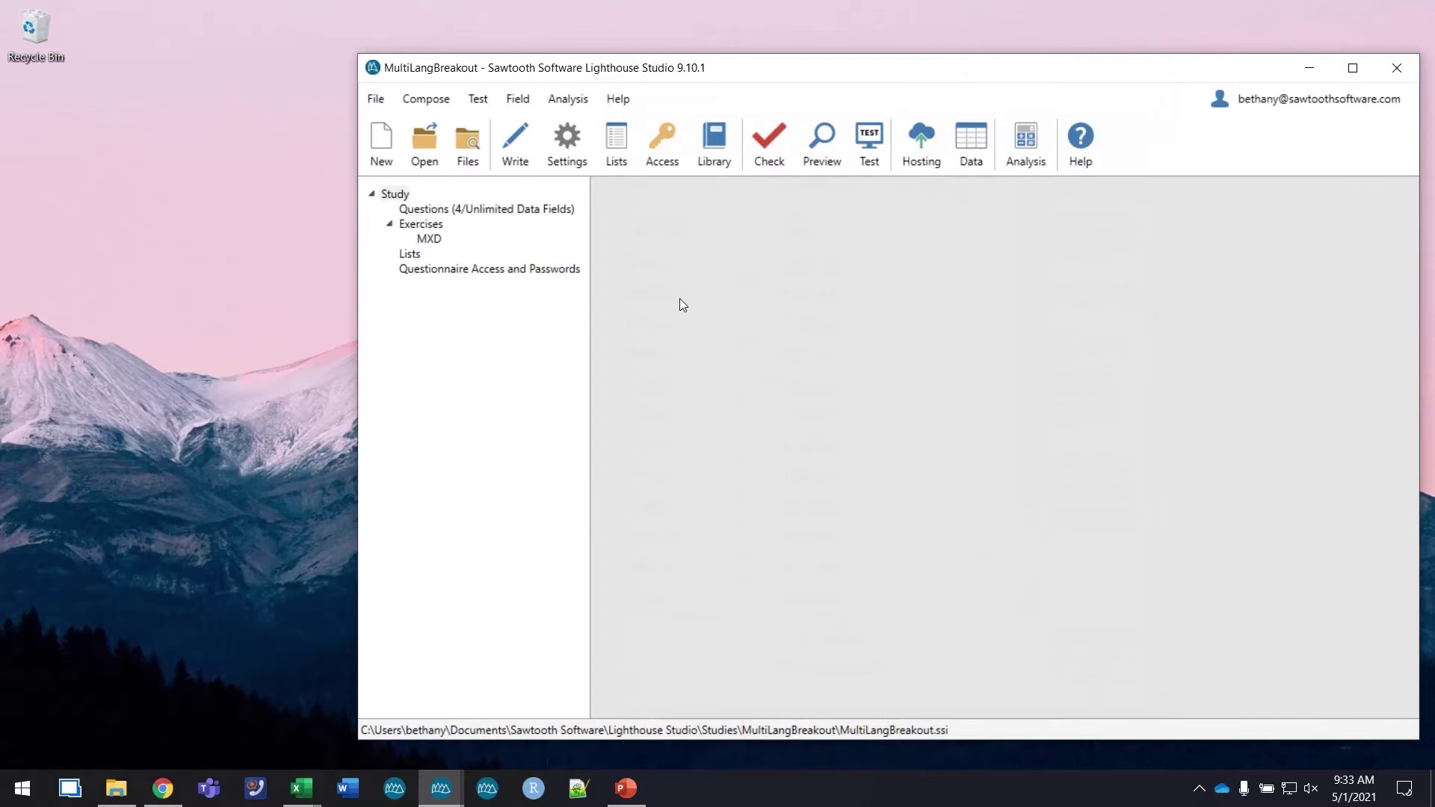
Export the study's text for translation from English to Spanish as MultiLangBreakout.xlsx in the Downloads folder.
click(372, 103)
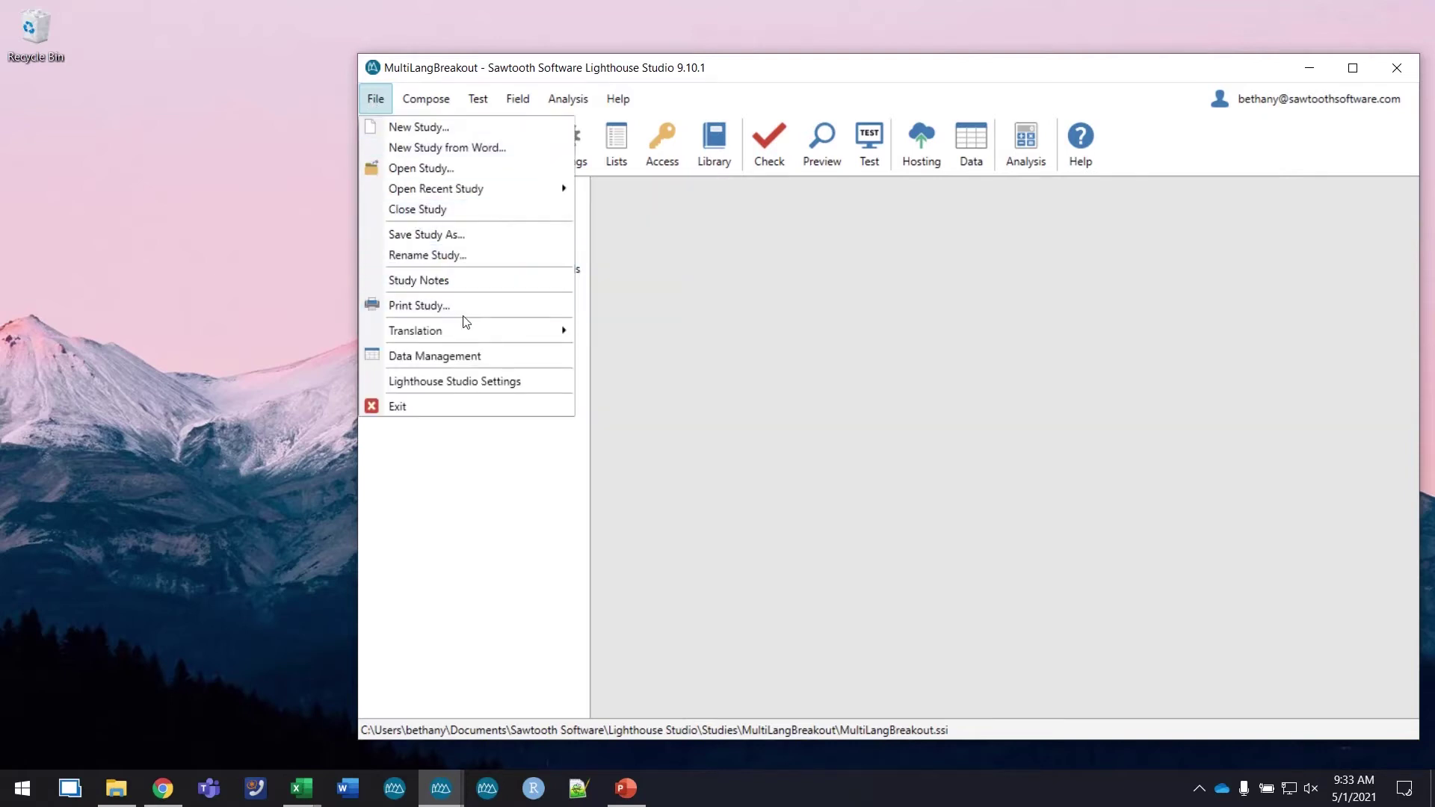
mouse_move(464, 326)
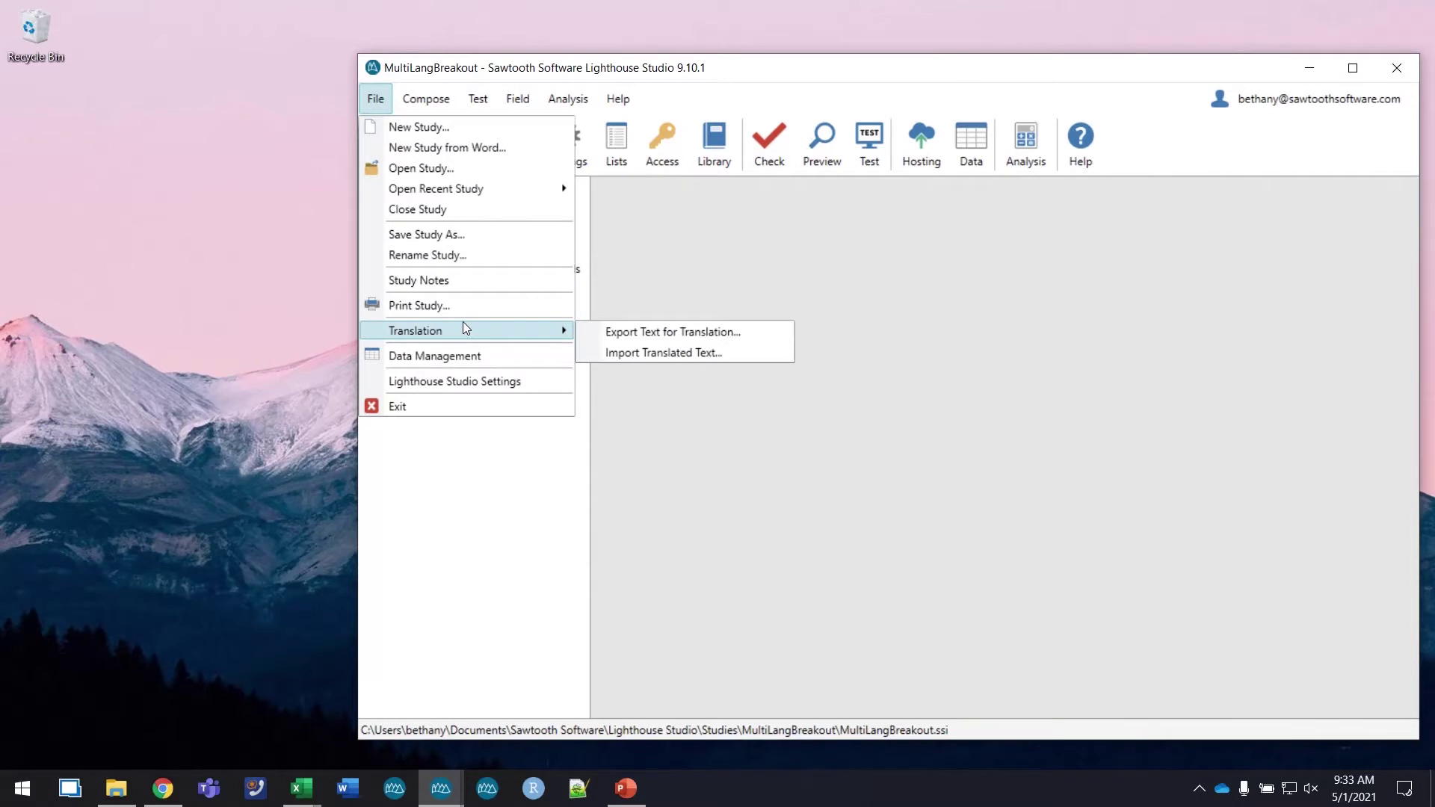
click(593, 330)
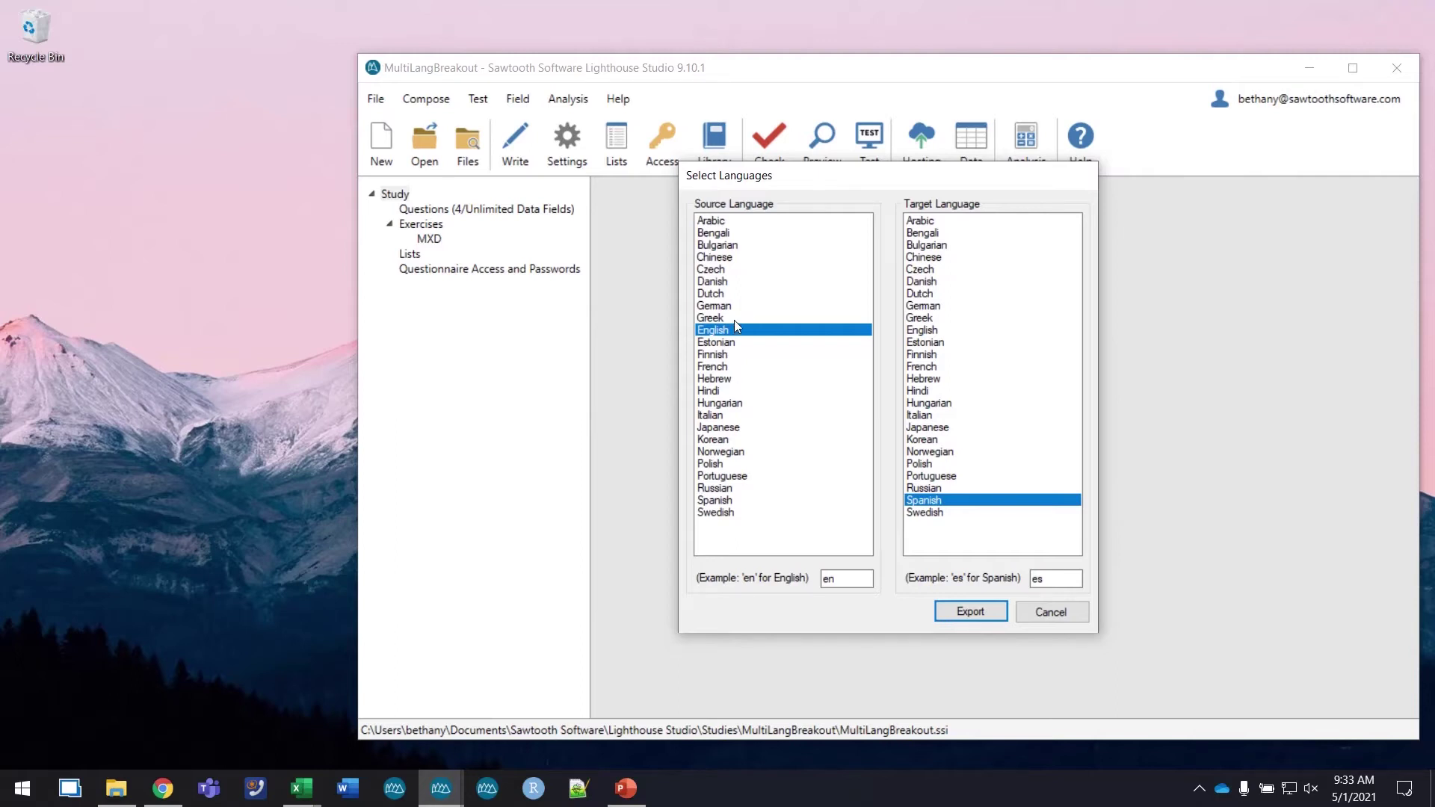
click(965, 616)
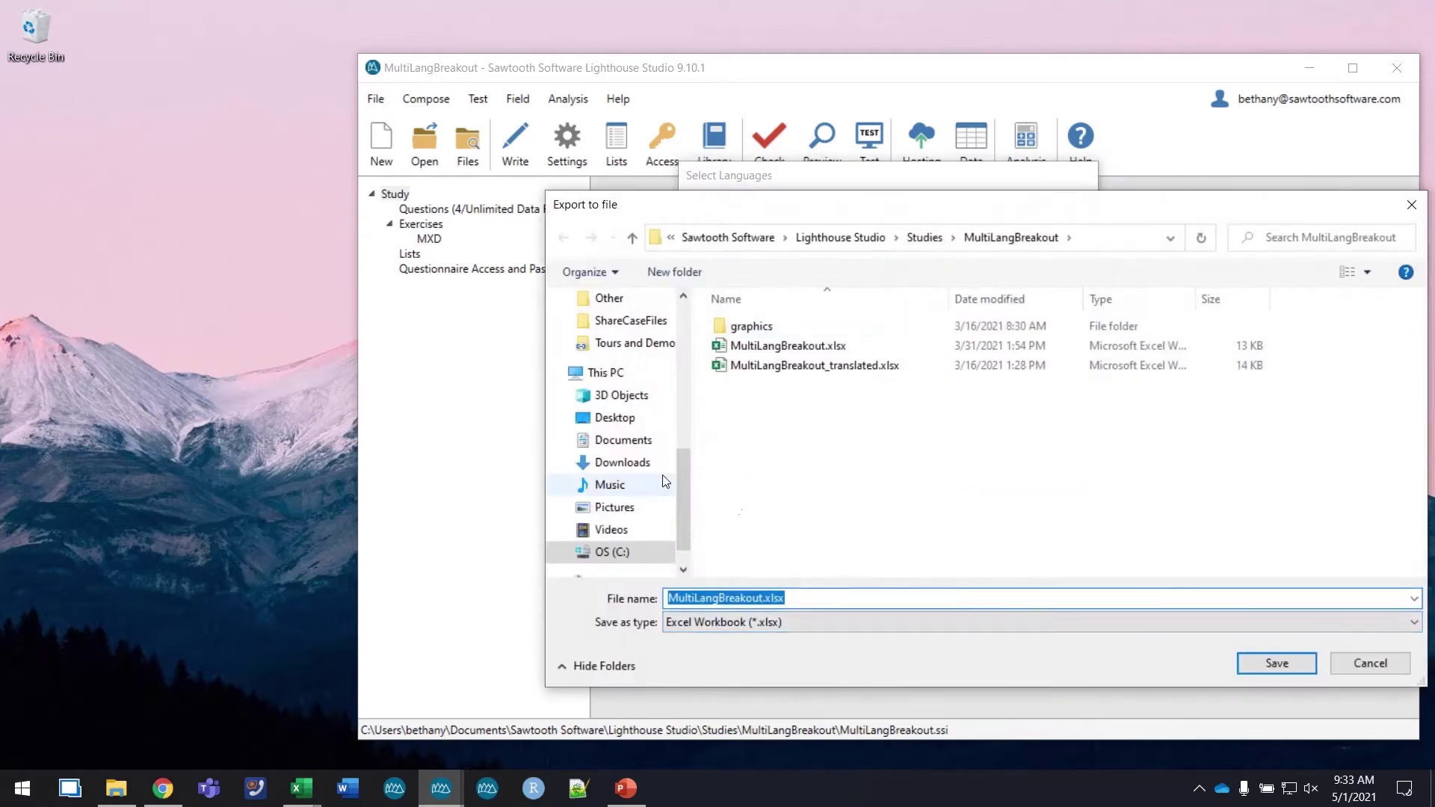
click(620, 462)
click(808, 598)
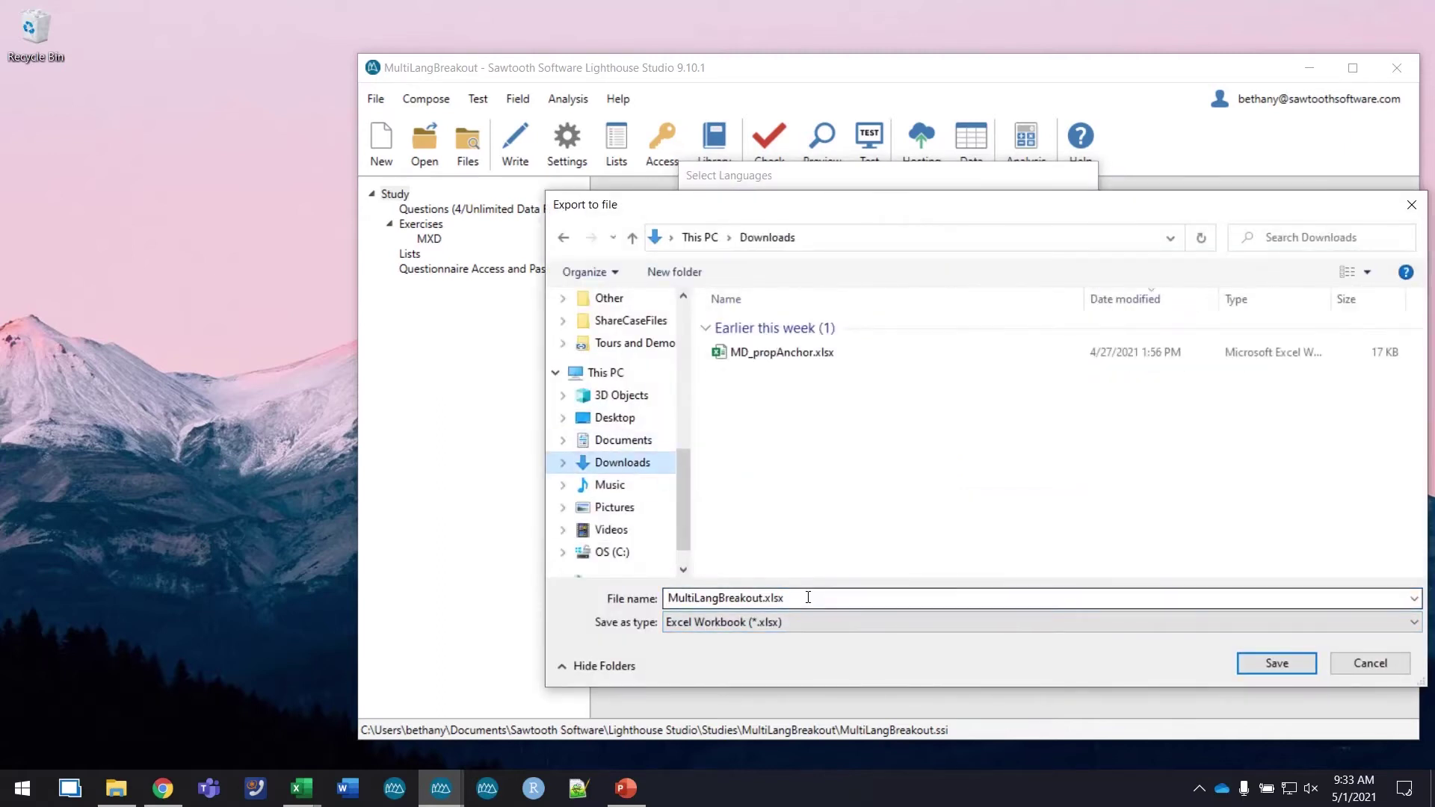
click(1254, 660)
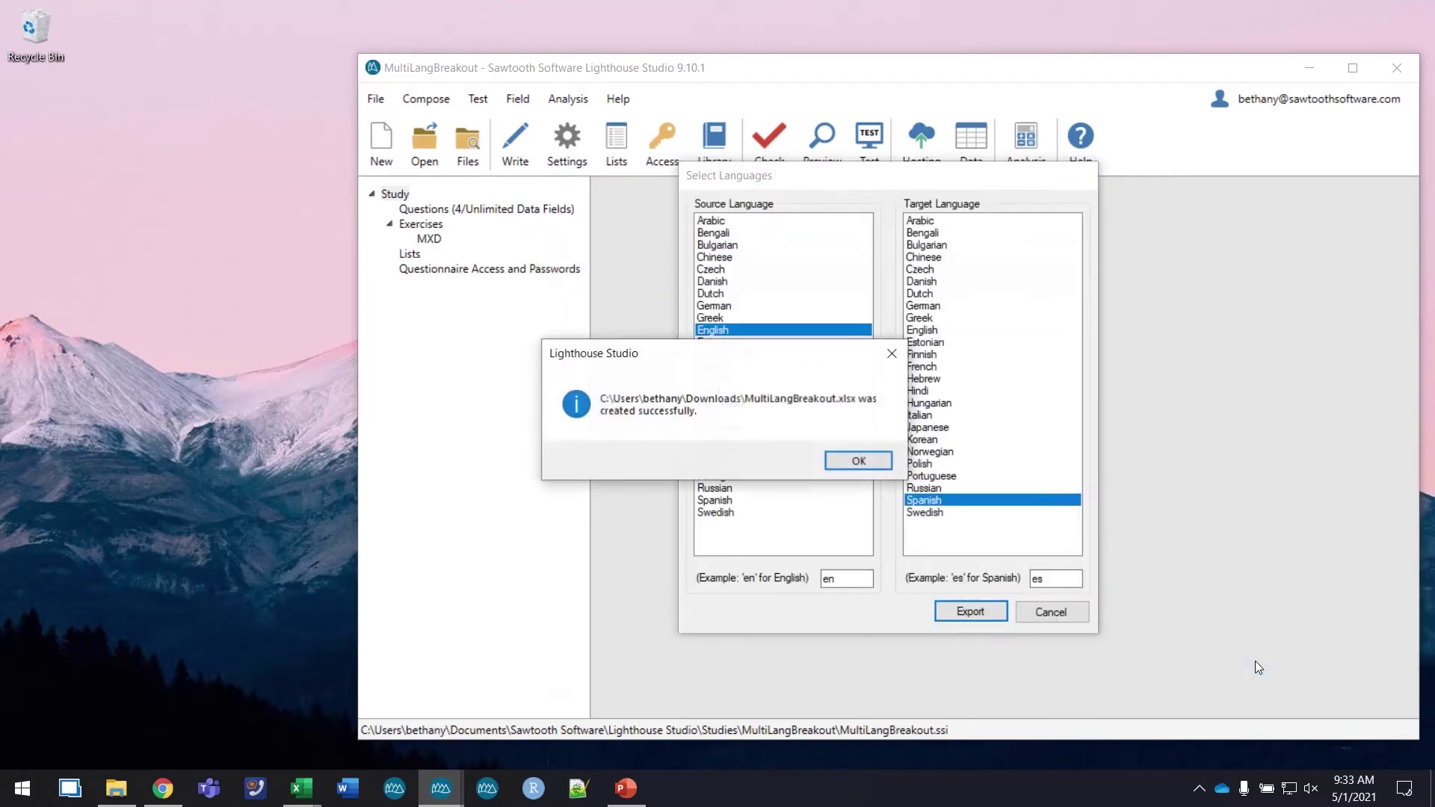
click(866, 458)
Open the exported MultiLangBreakout.xlsx from Downloads in Excel and widen the Id column to fit its text.
click(116, 788)
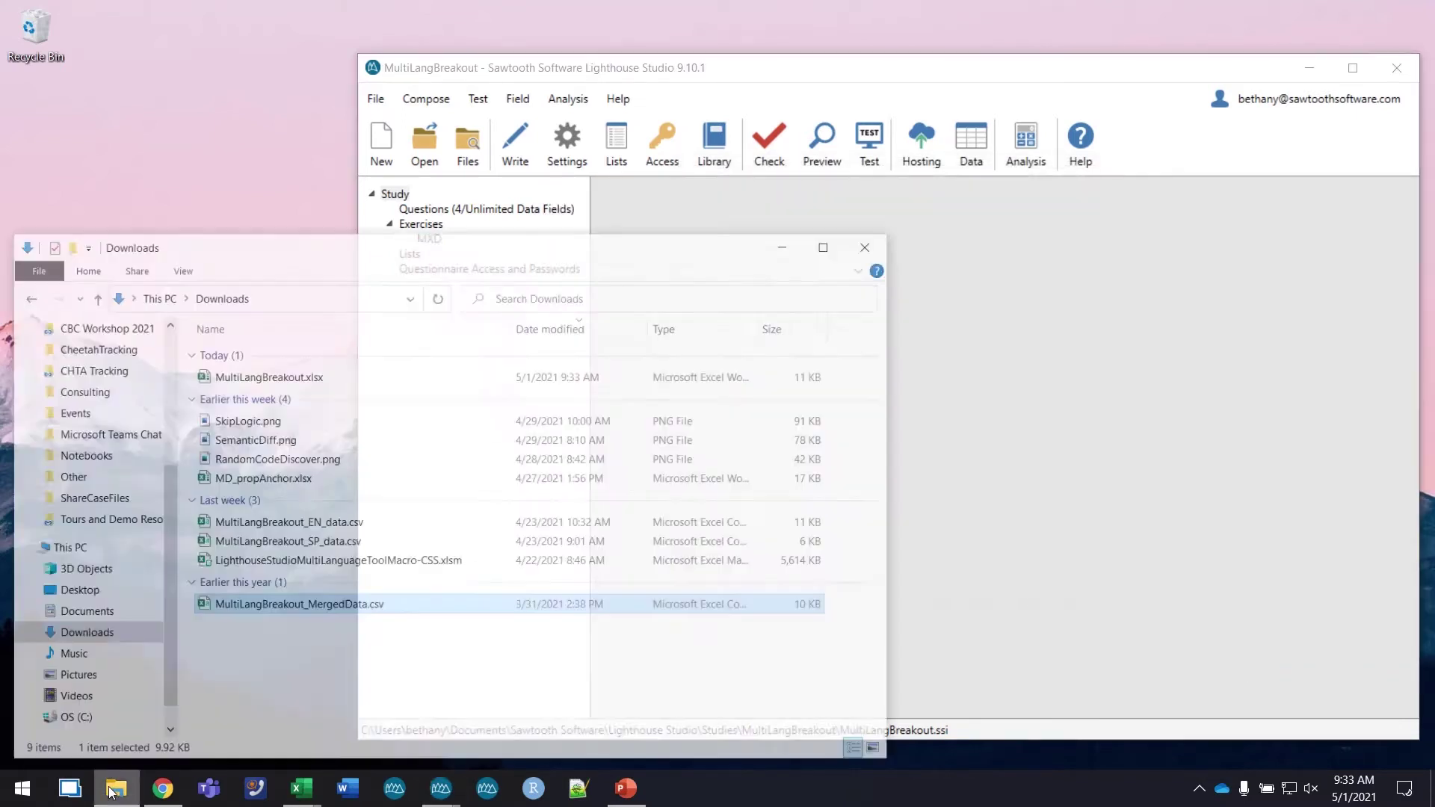
double_click(277, 348)
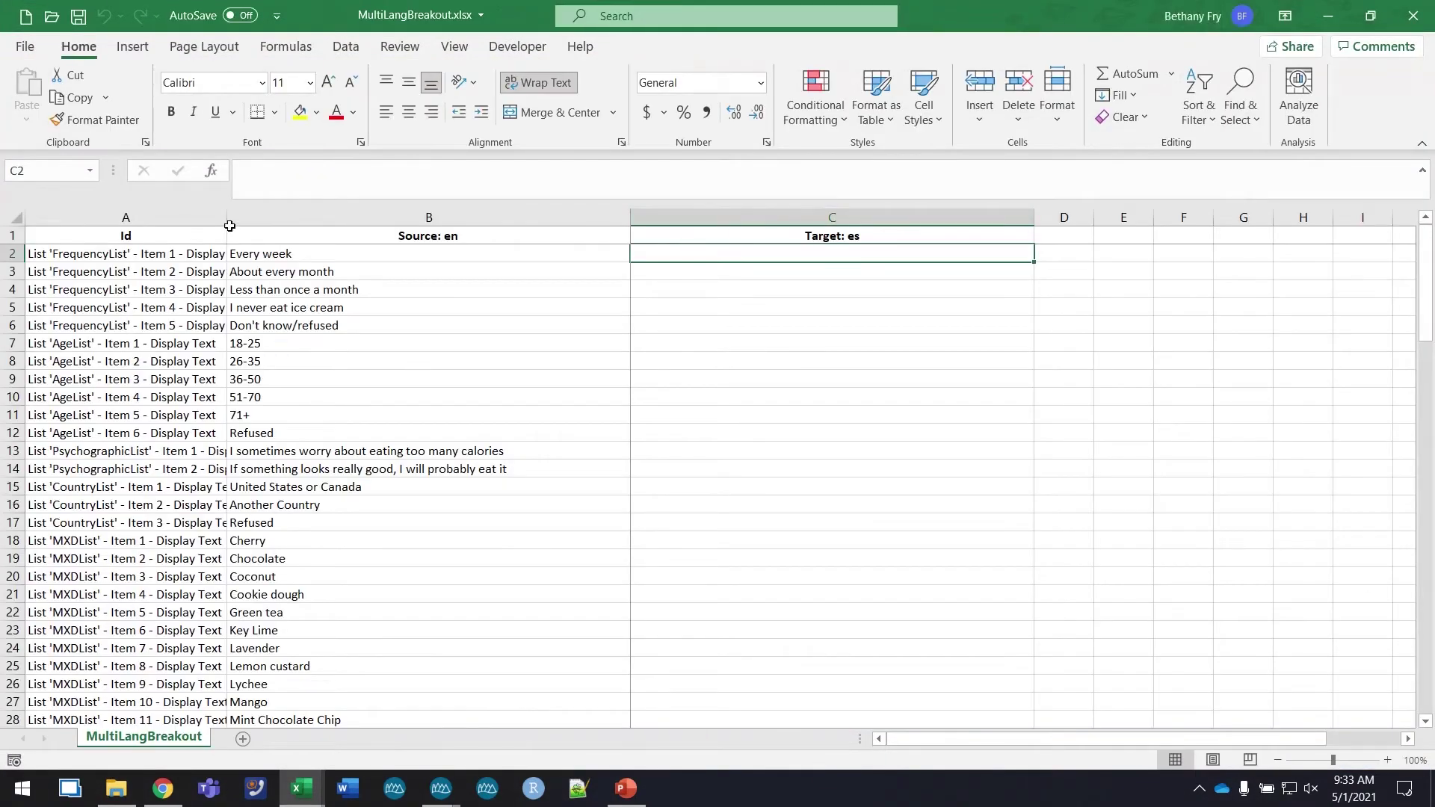
drag(227, 221, 400, 221)
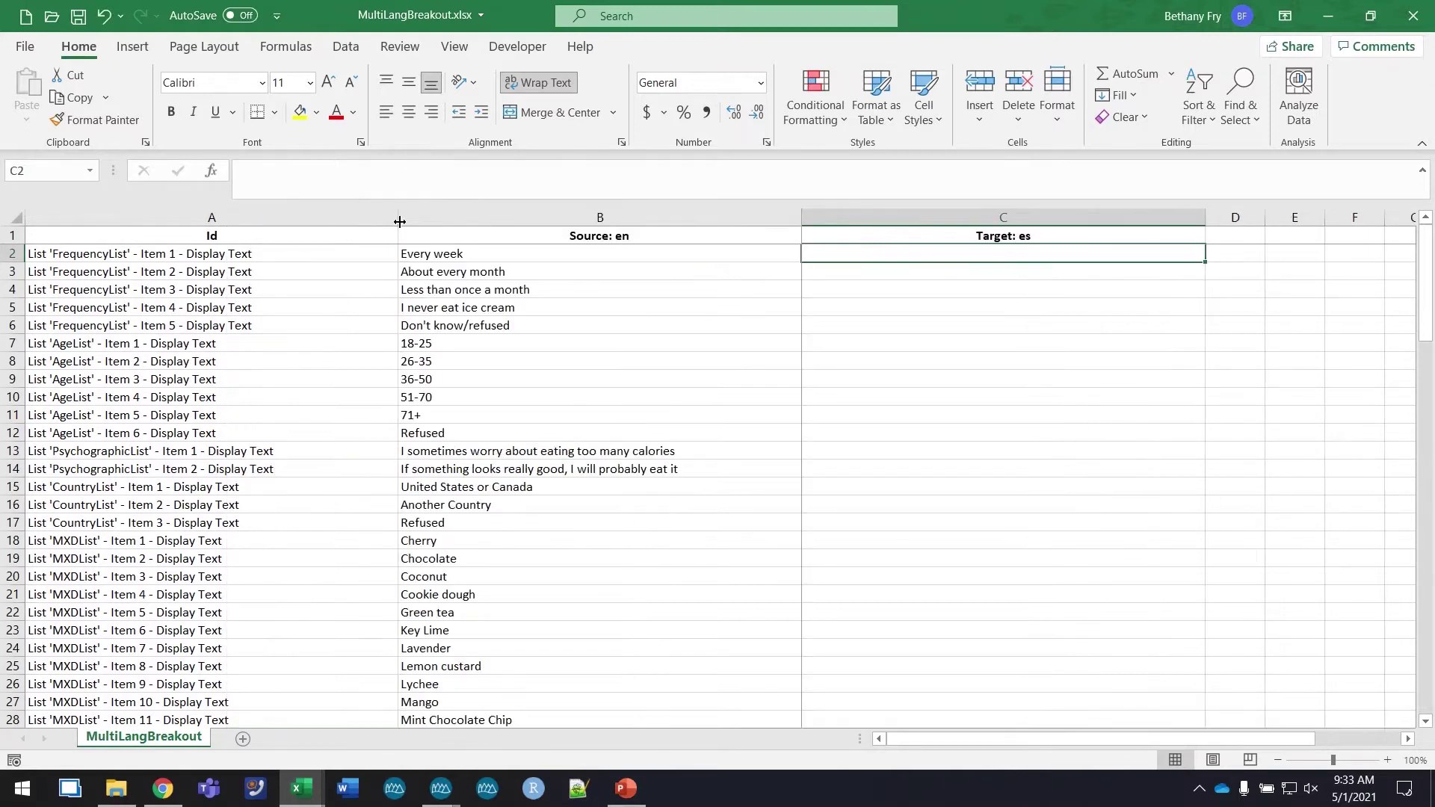
Examine the exported Ids and English source text for the lists, survey error messages, and the IntroSurvey and Frequency headers.
drag(282, 253, 453, 332)
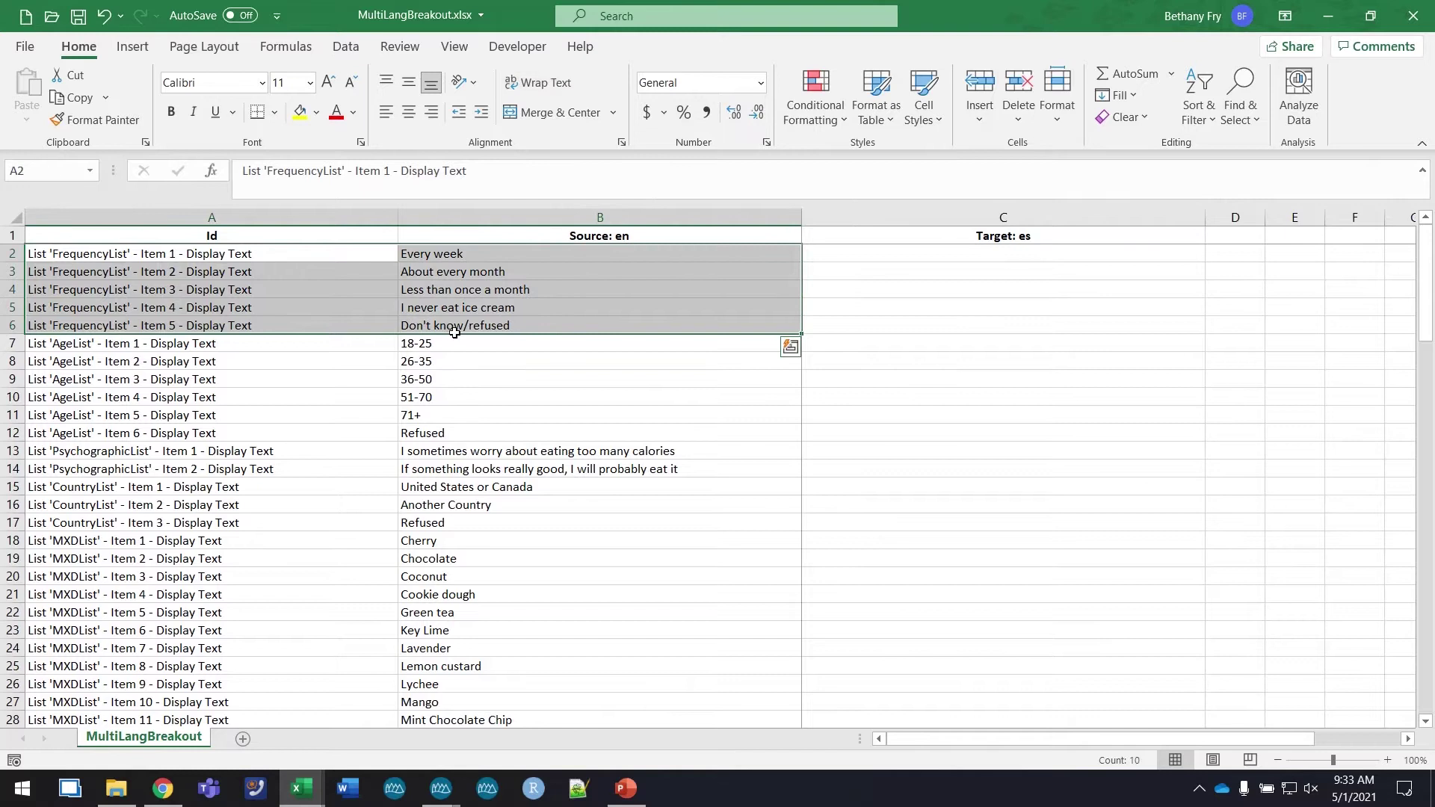
drag(346, 354, 447, 418)
scroll(333, 532, down, 1)
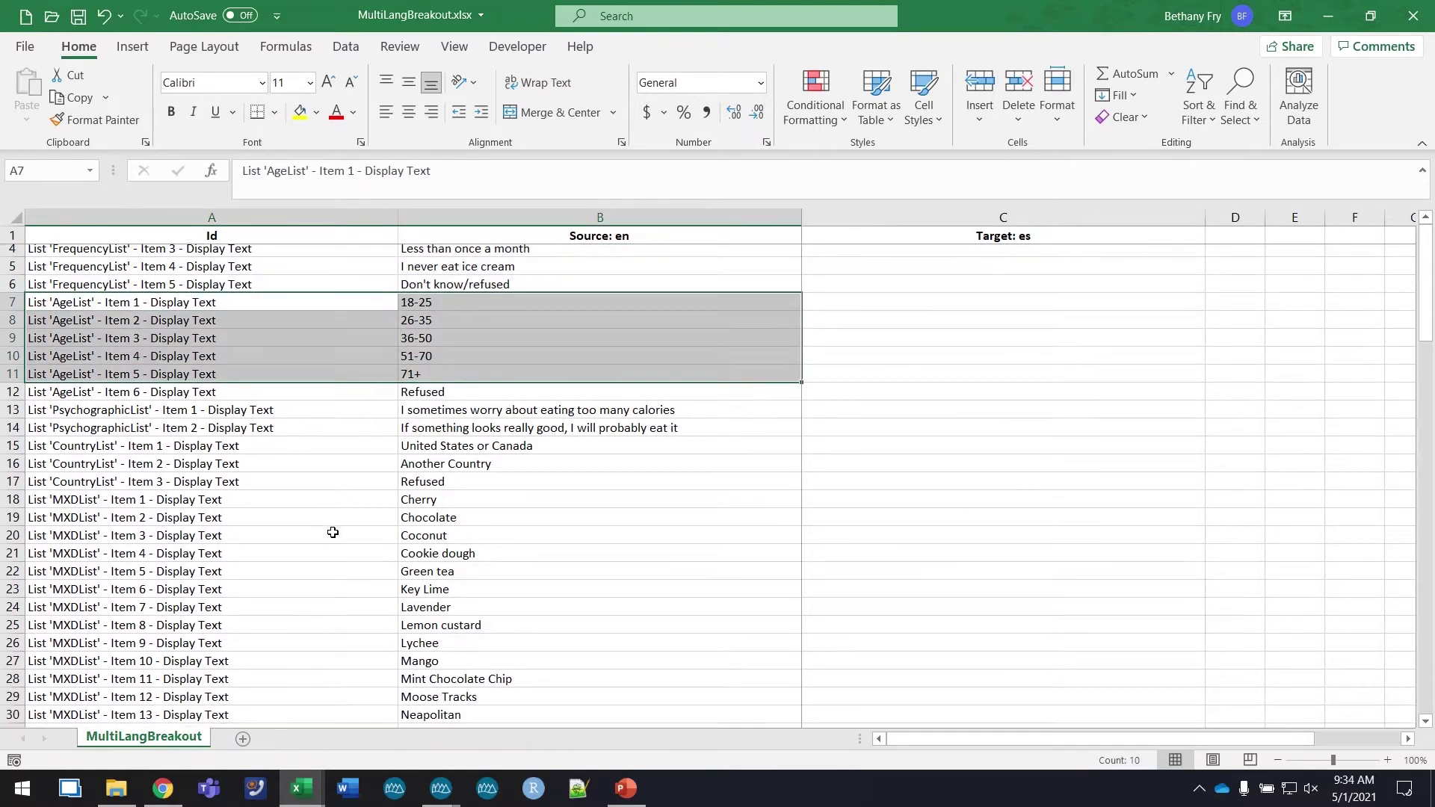
drag(295, 518, 586, 719)
scroll(560, 616, down, 1)
scroll(560, 616, down, 11)
drag(321, 398, 367, 472)
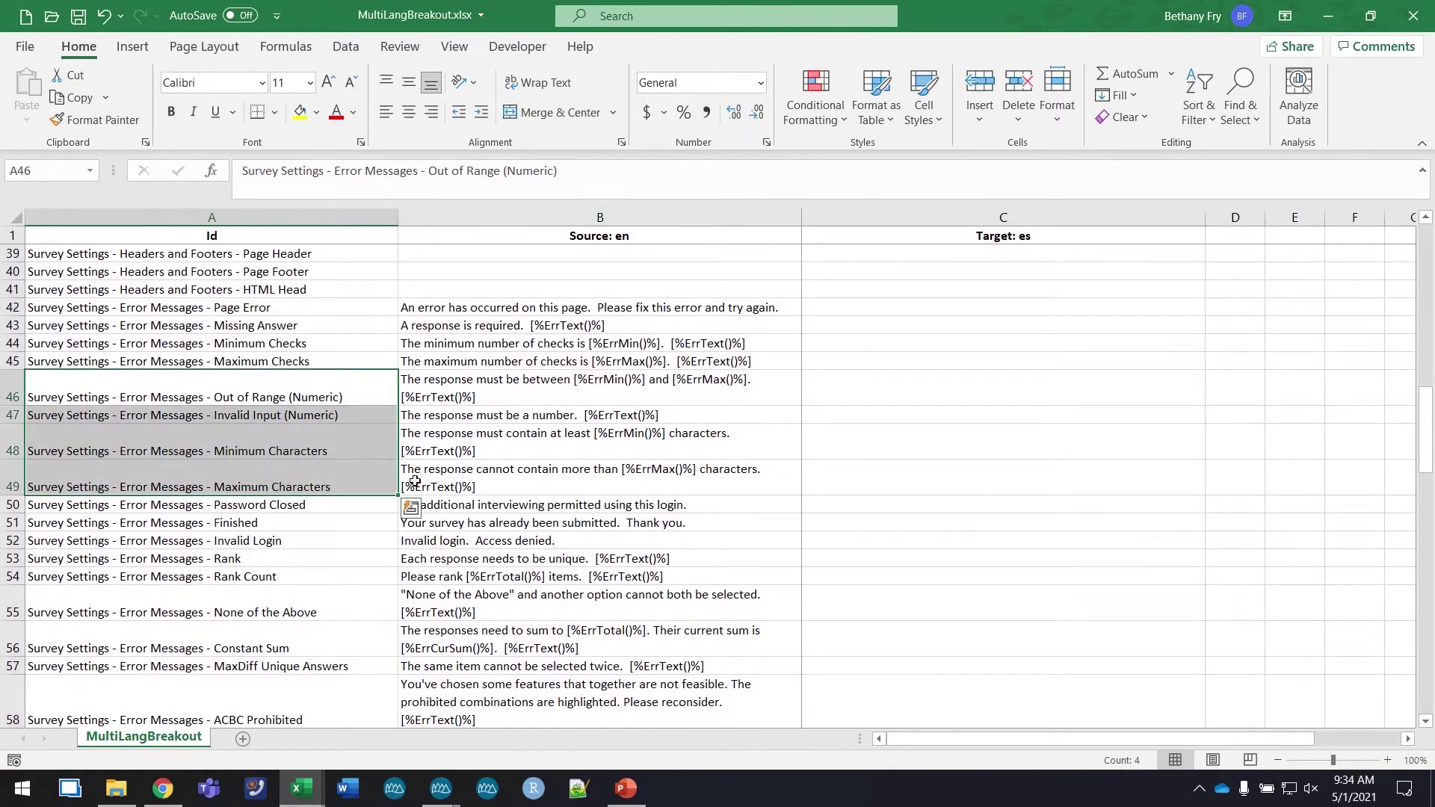
scroll(467, 503, down, 5)
scroll(468, 504, down, 2)
drag(343, 464, 459, 469)
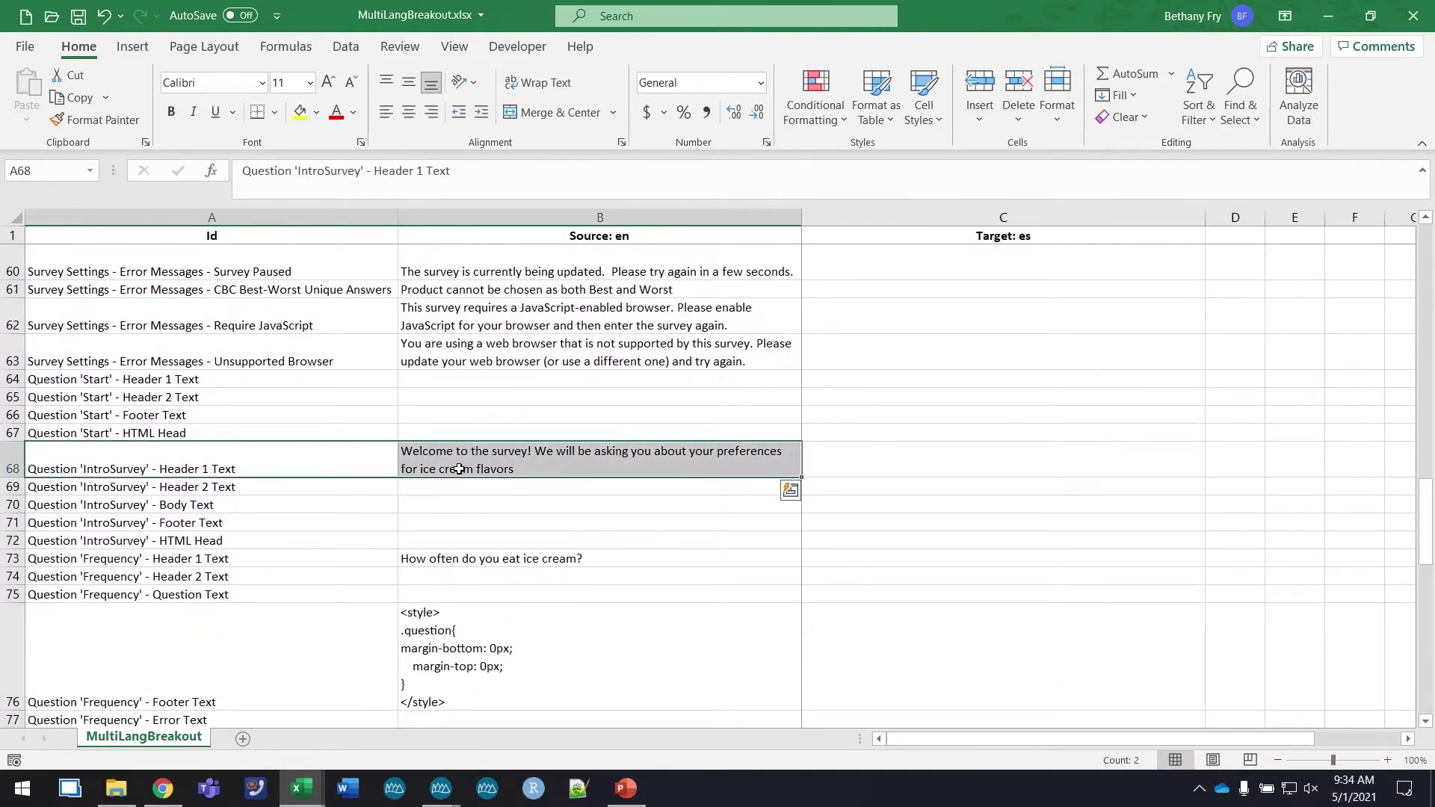
drag(363, 559, 437, 560)
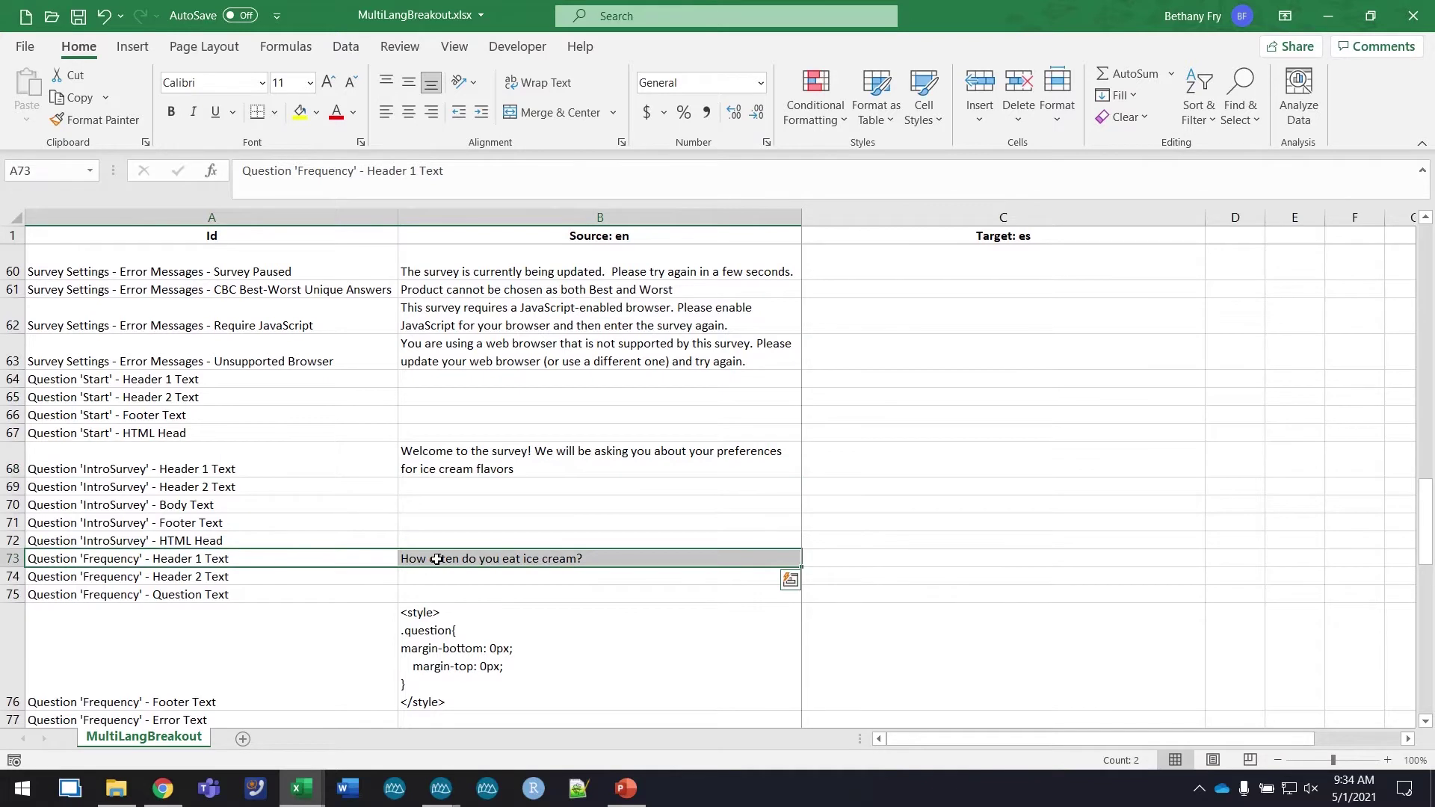
click(497, 459)
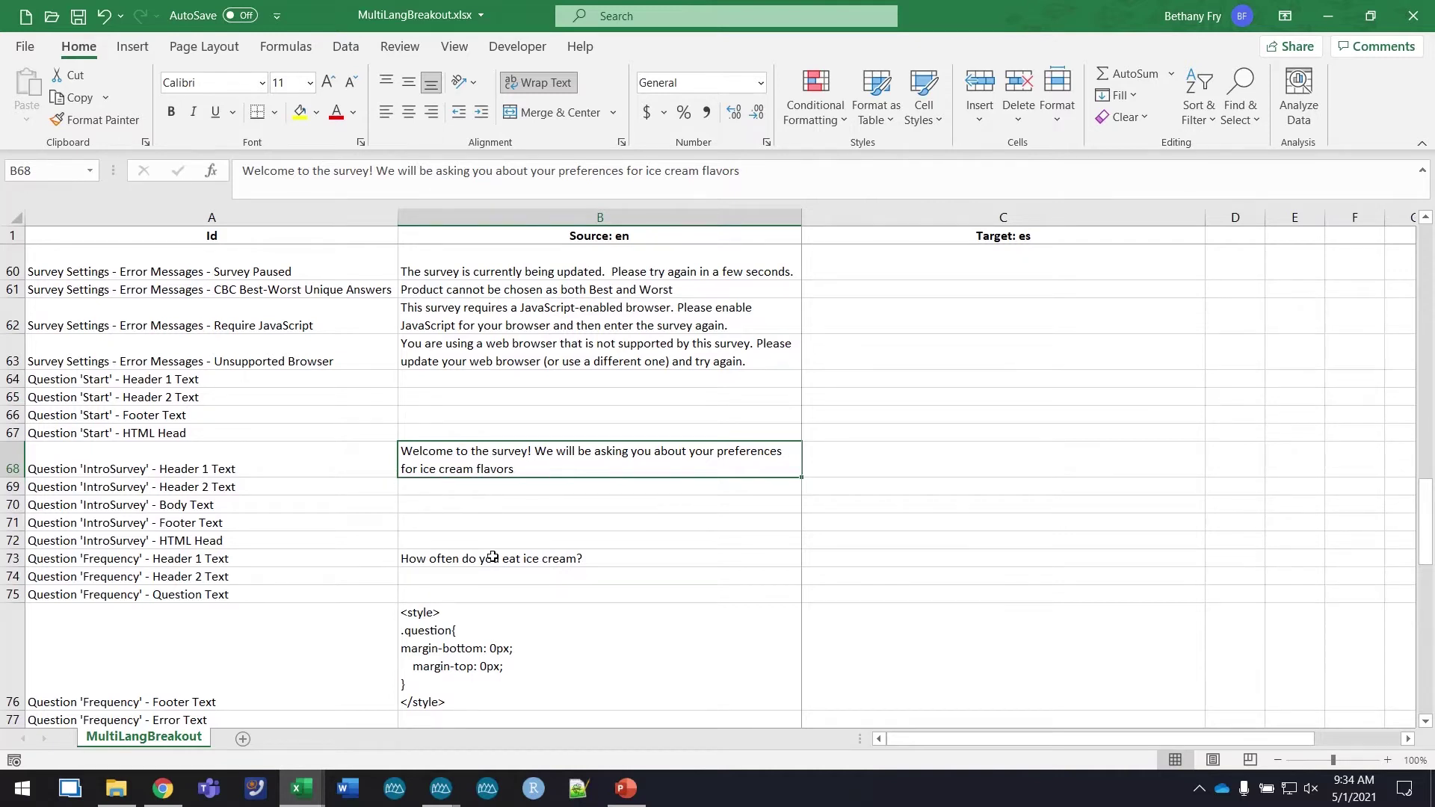
Delete the whole row holding the Frequency question's footer text, which contains only style code.
scroll(491, 550, down, 2)
click(565, 509)
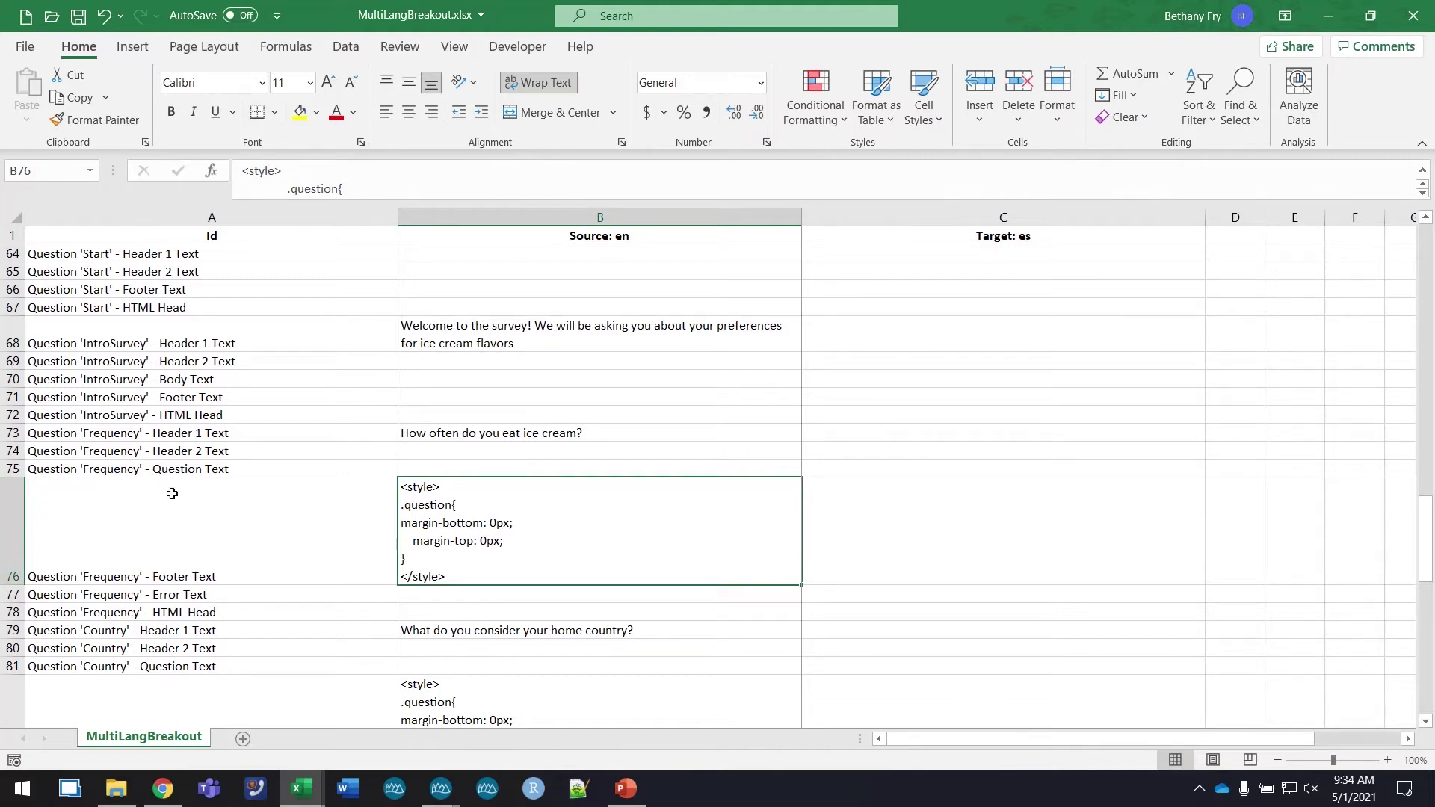
drag(988, 289, 985, 587)
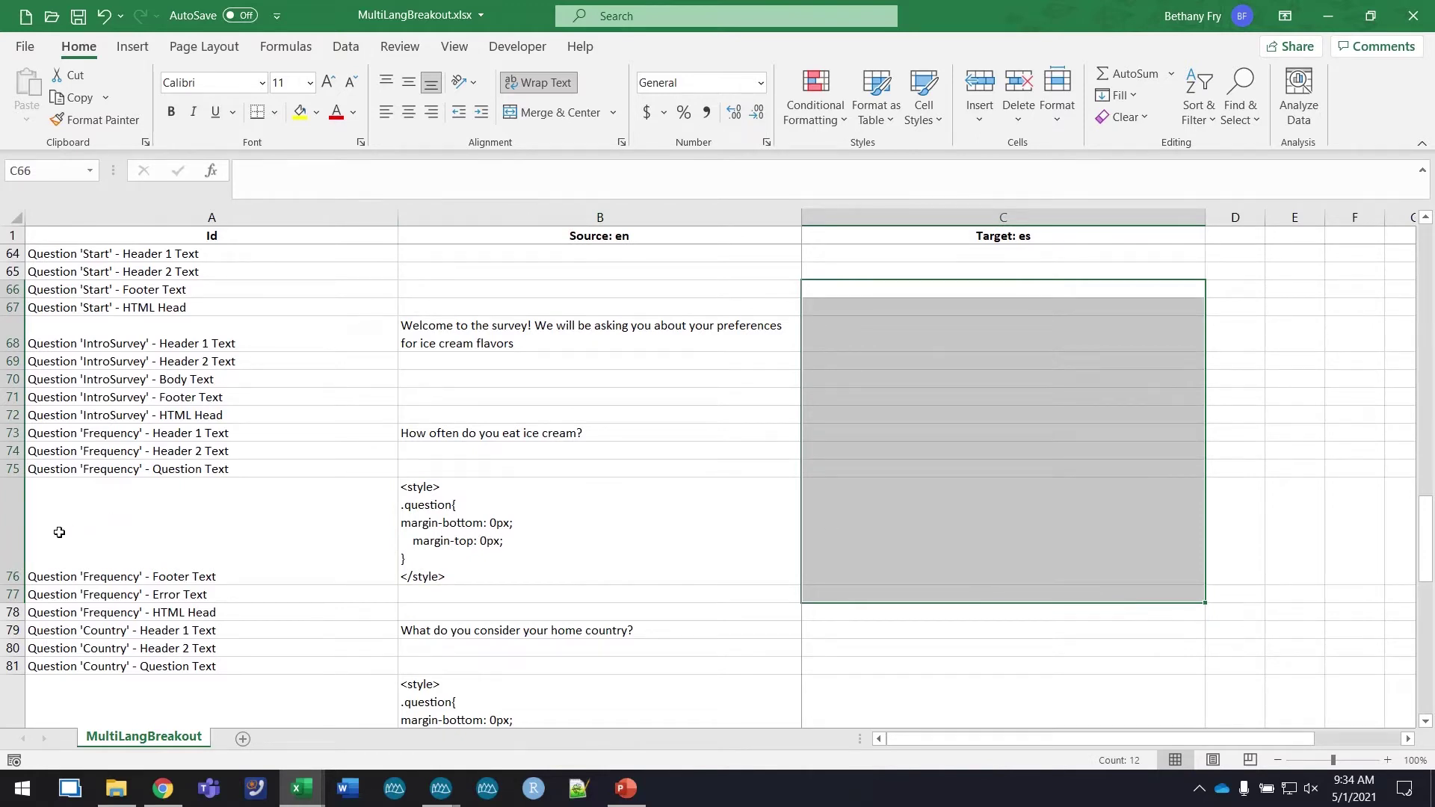
click(16, 532)
right_click(16, 532)
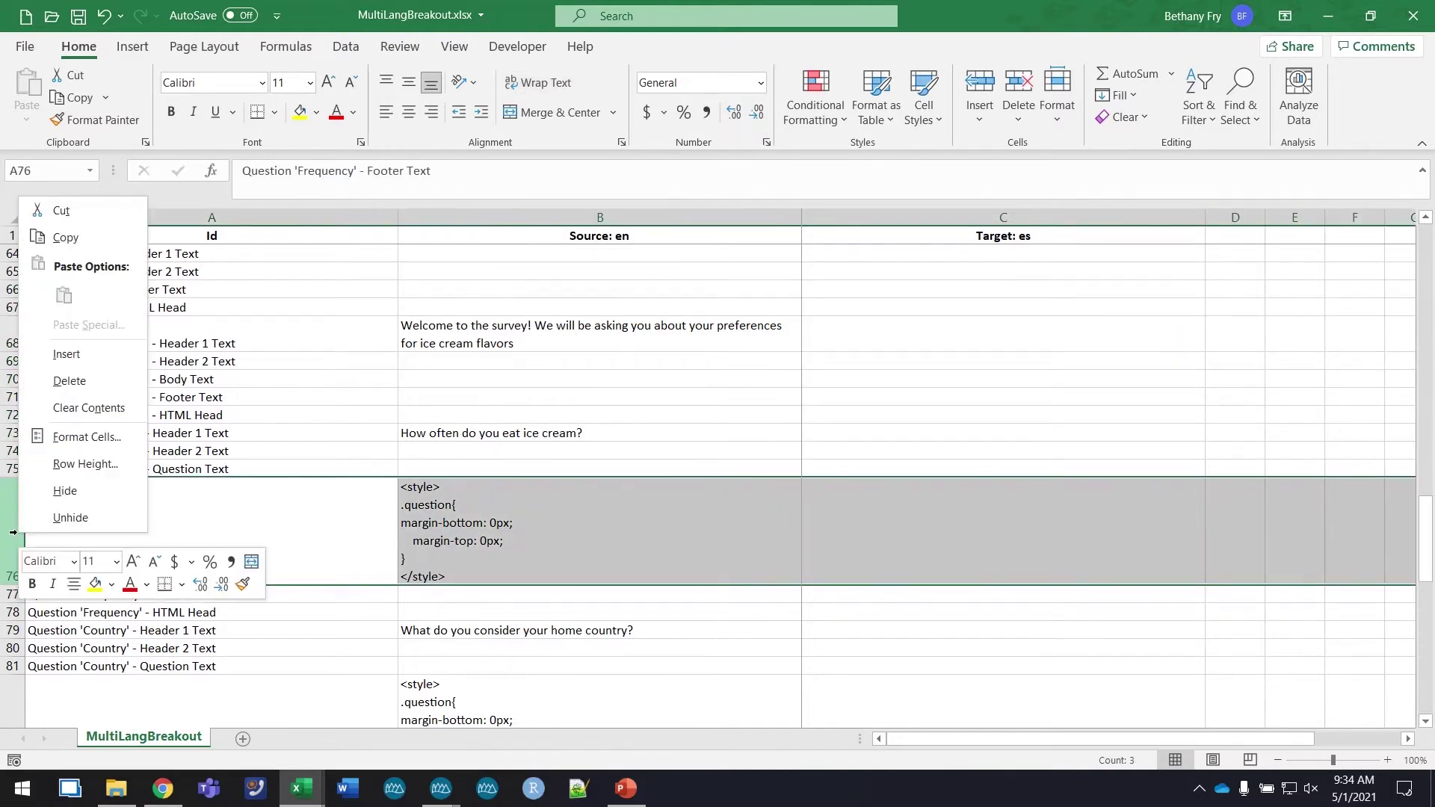
click(69, 381)
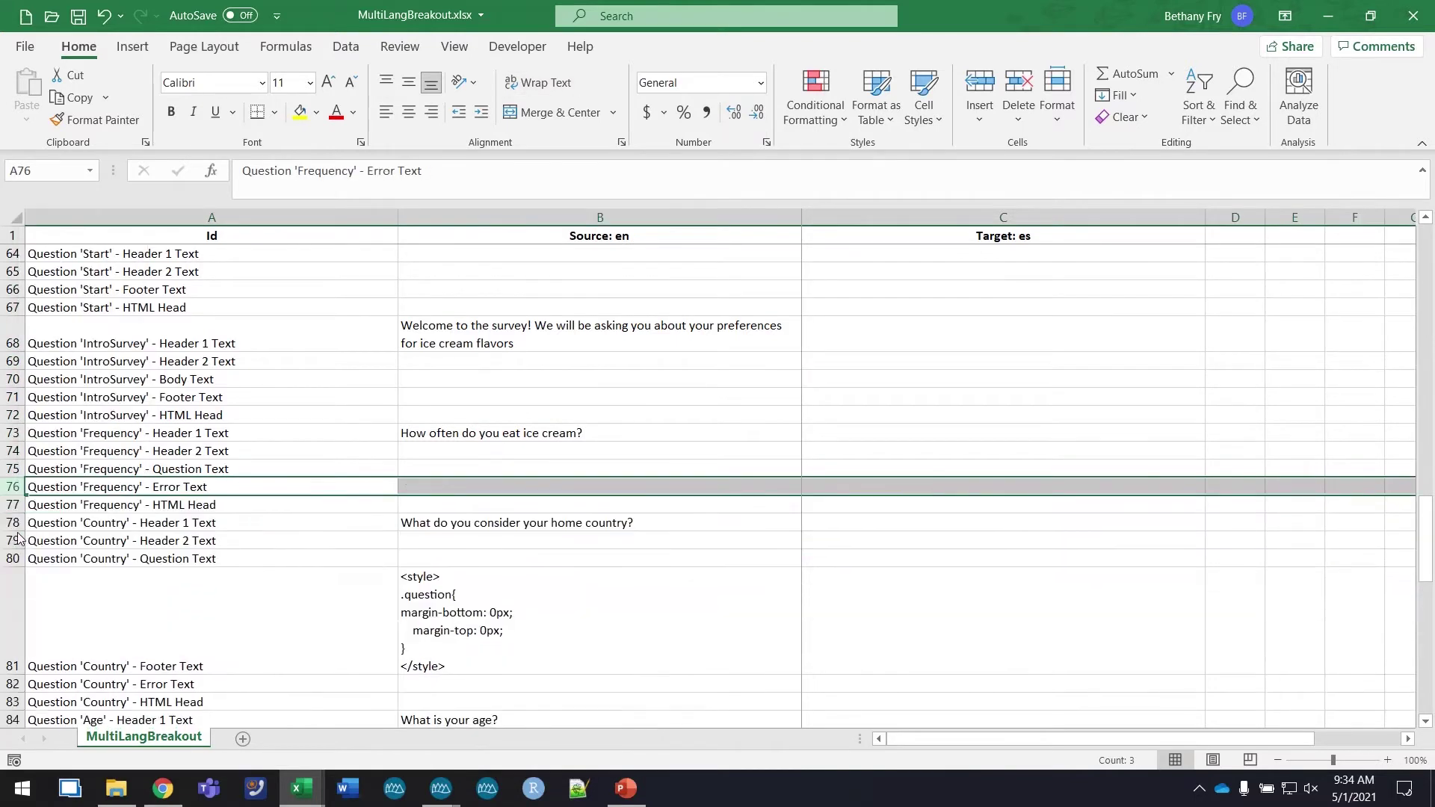
click(497, 489)
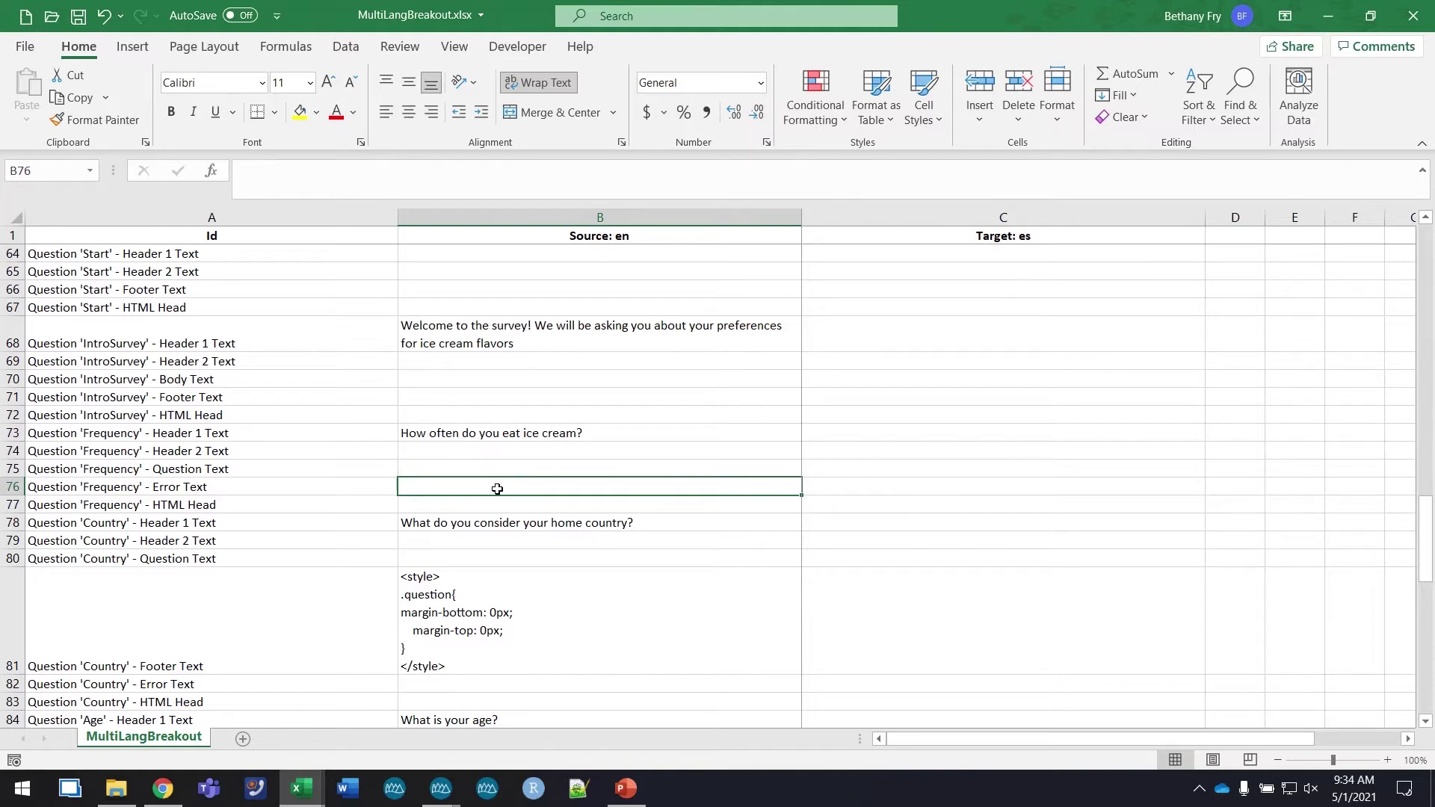
Check the Frequency question's header source text and bring up the MultiLangBreakout_translated.xlsx workbook.
click(480, 434)
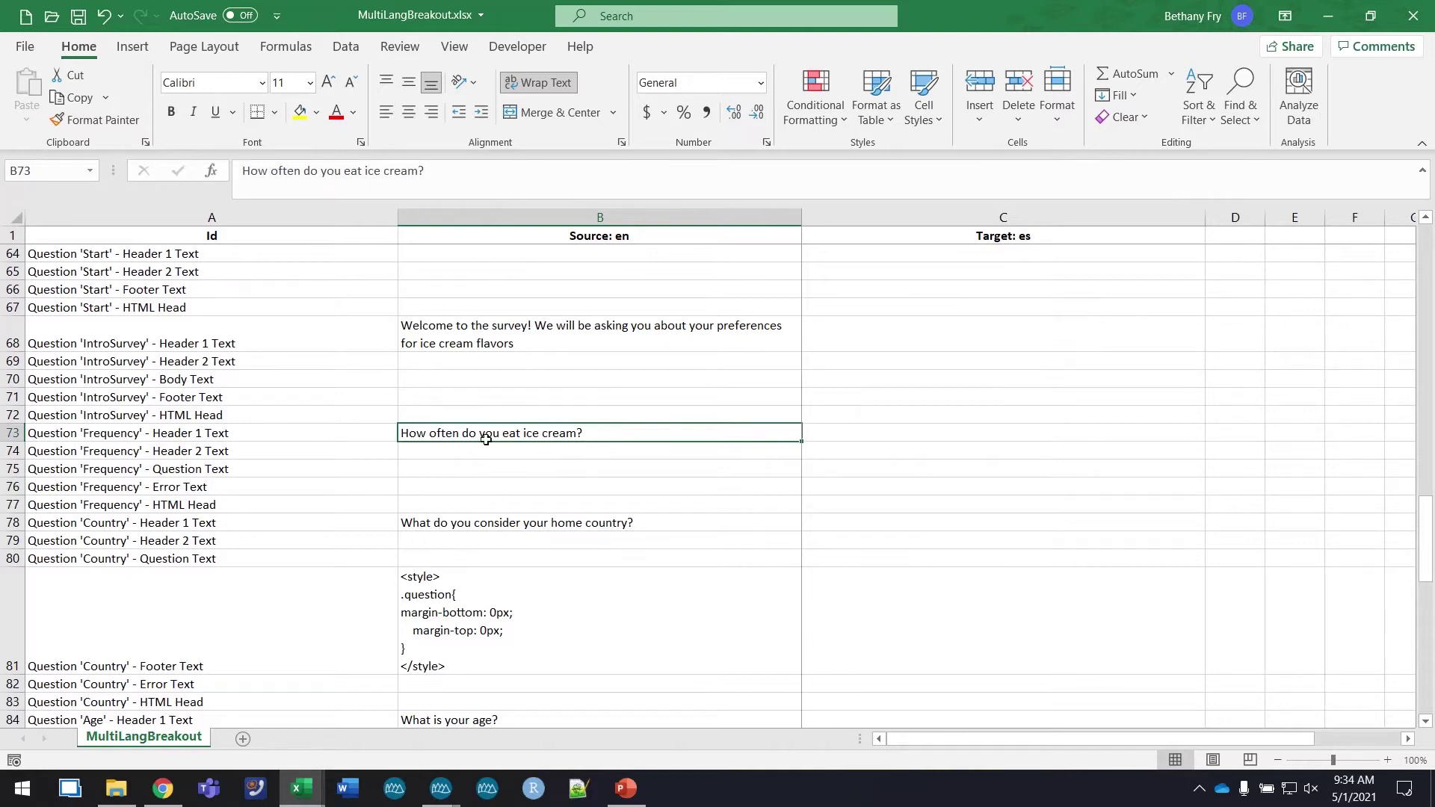
mouse_move(309, 799)
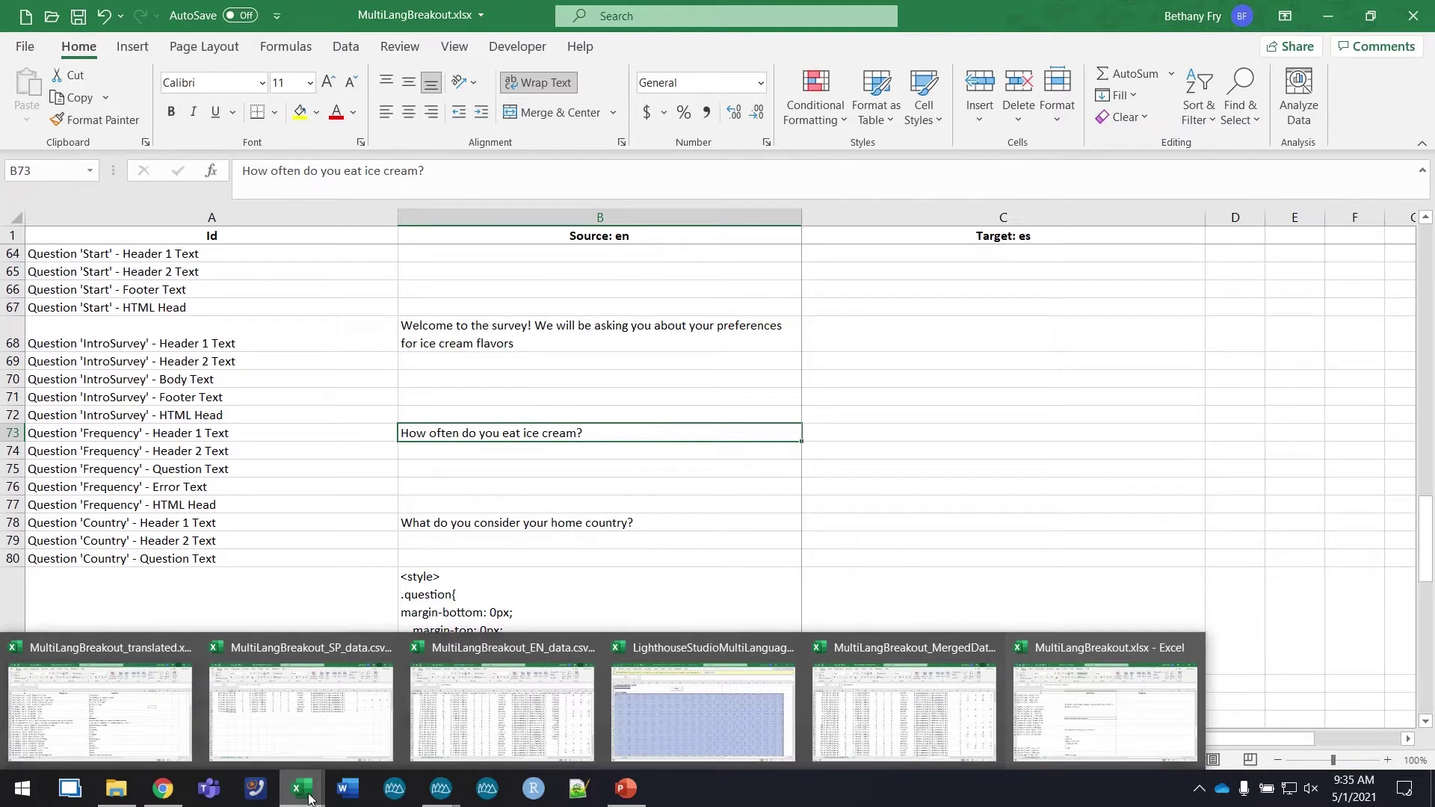
click(127, 716)
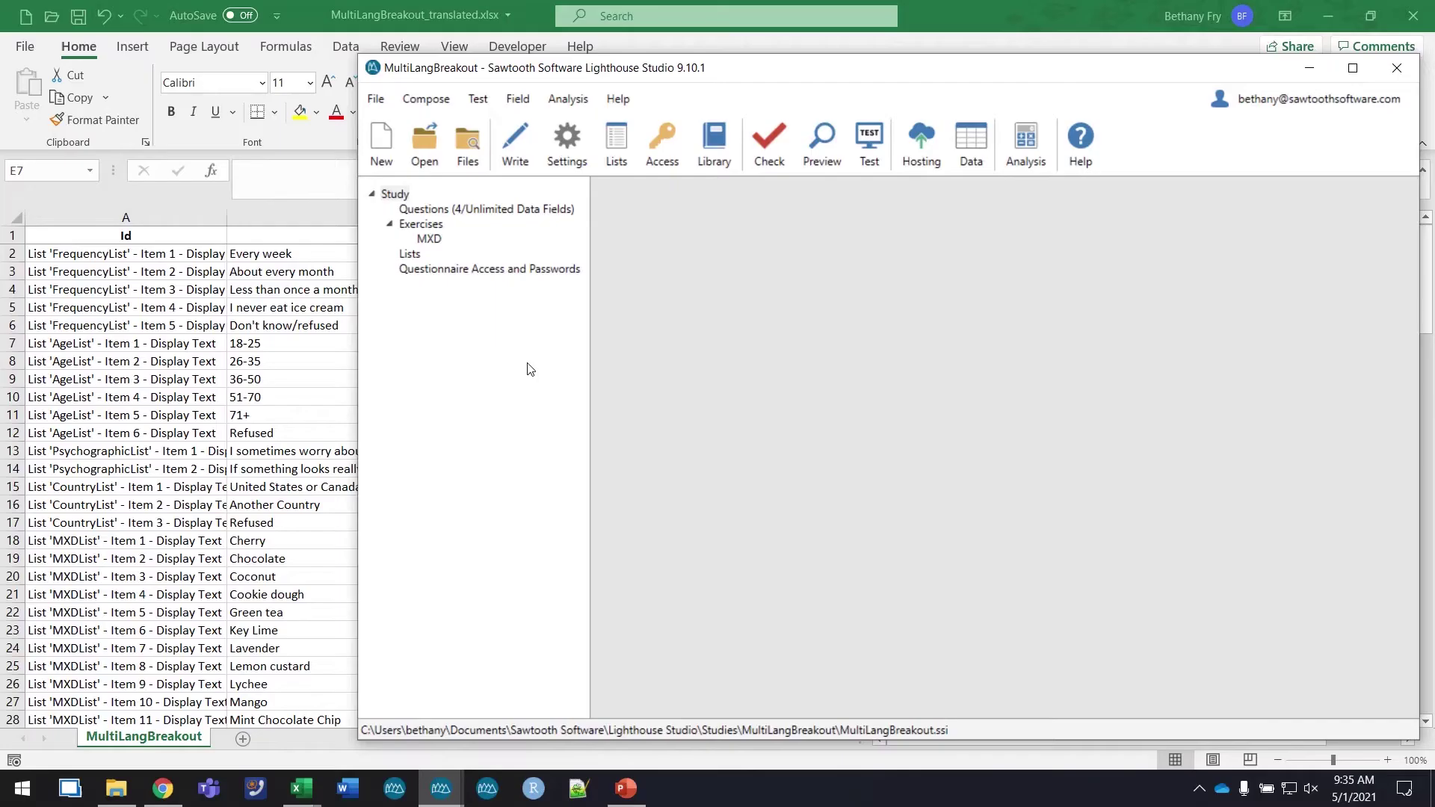
Save a copy of the MultiLangBreakout study under the name MultiLangBreakout_SPAN.
click(376, 99)
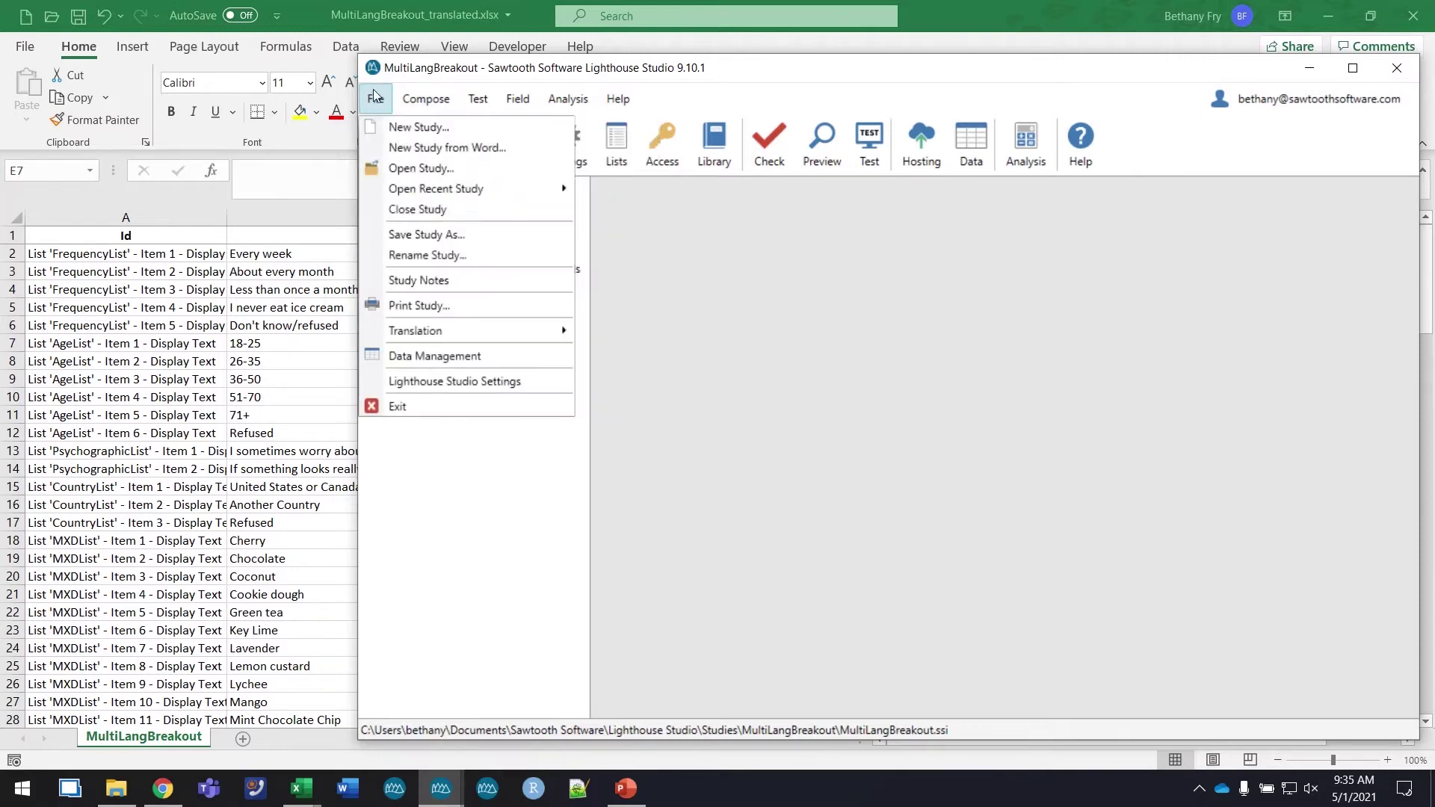
click(481, 236)
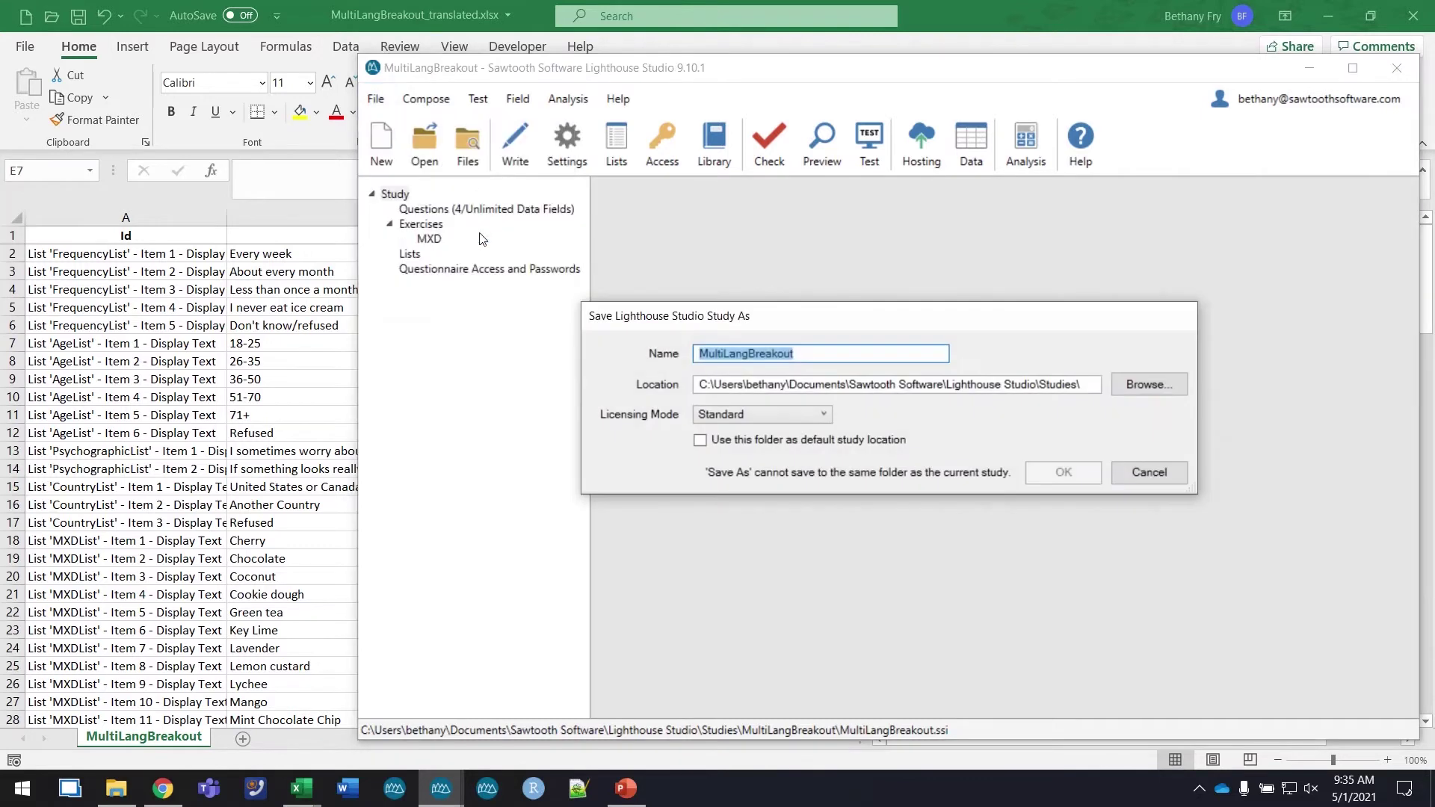
key(End)
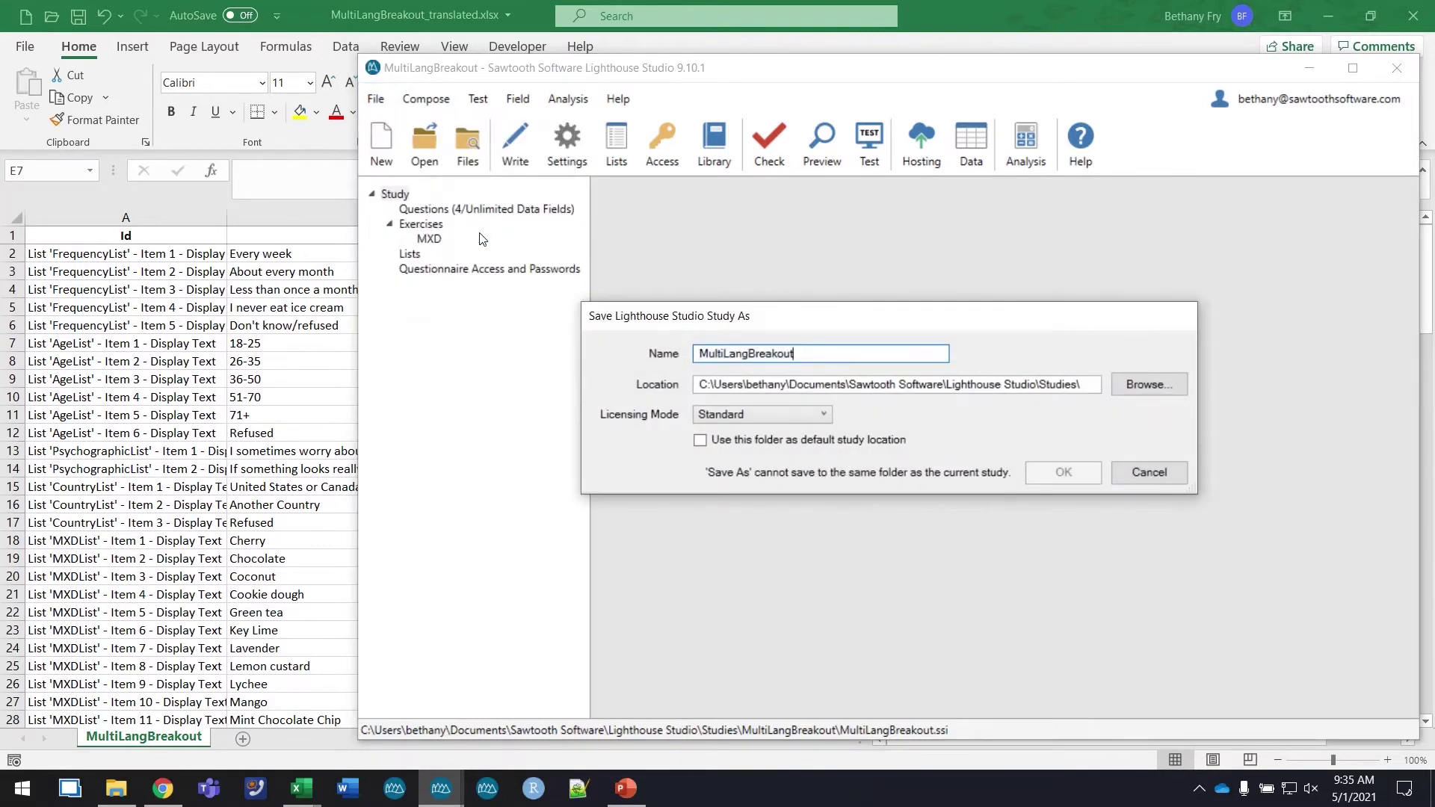
text(_SPAN)
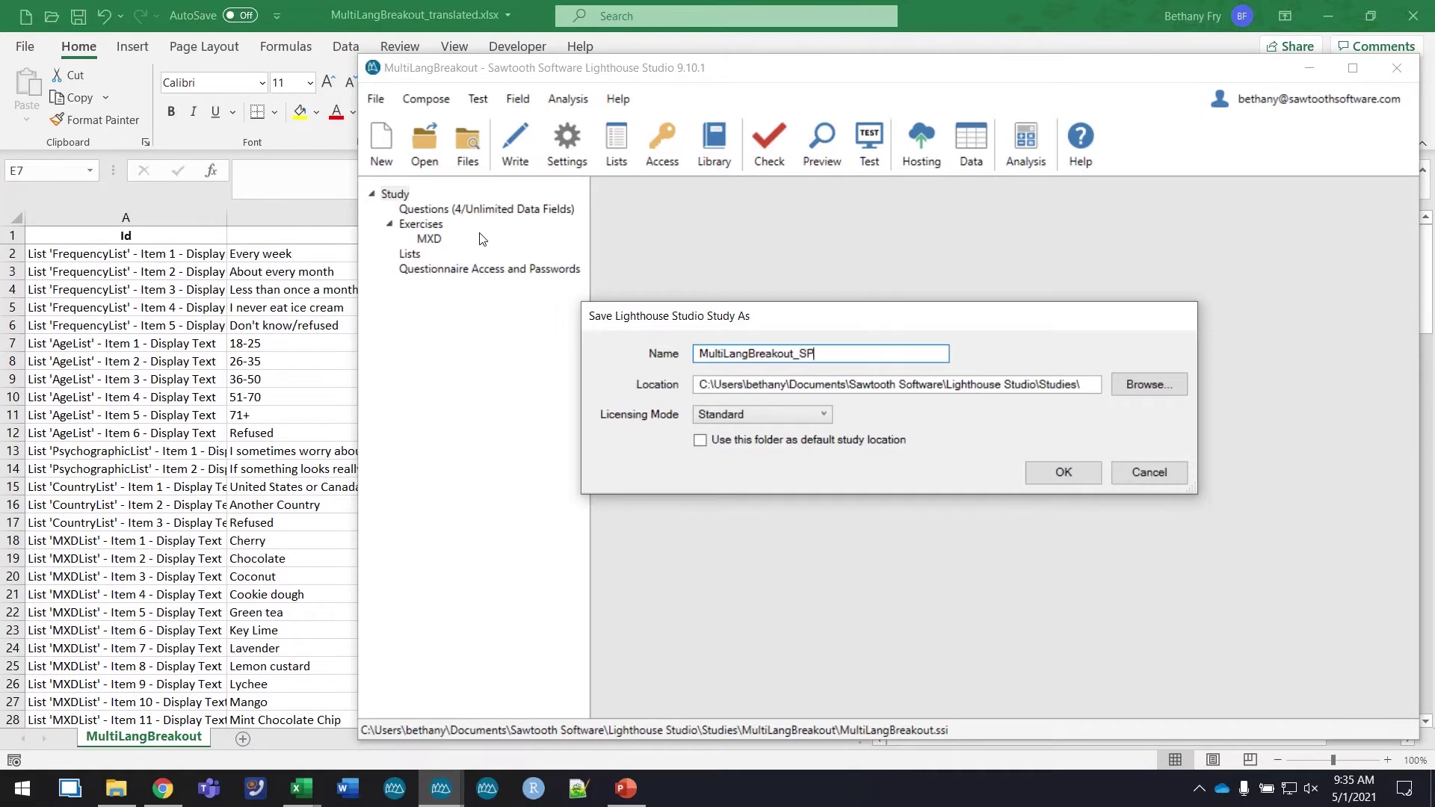
click(1057, 475)
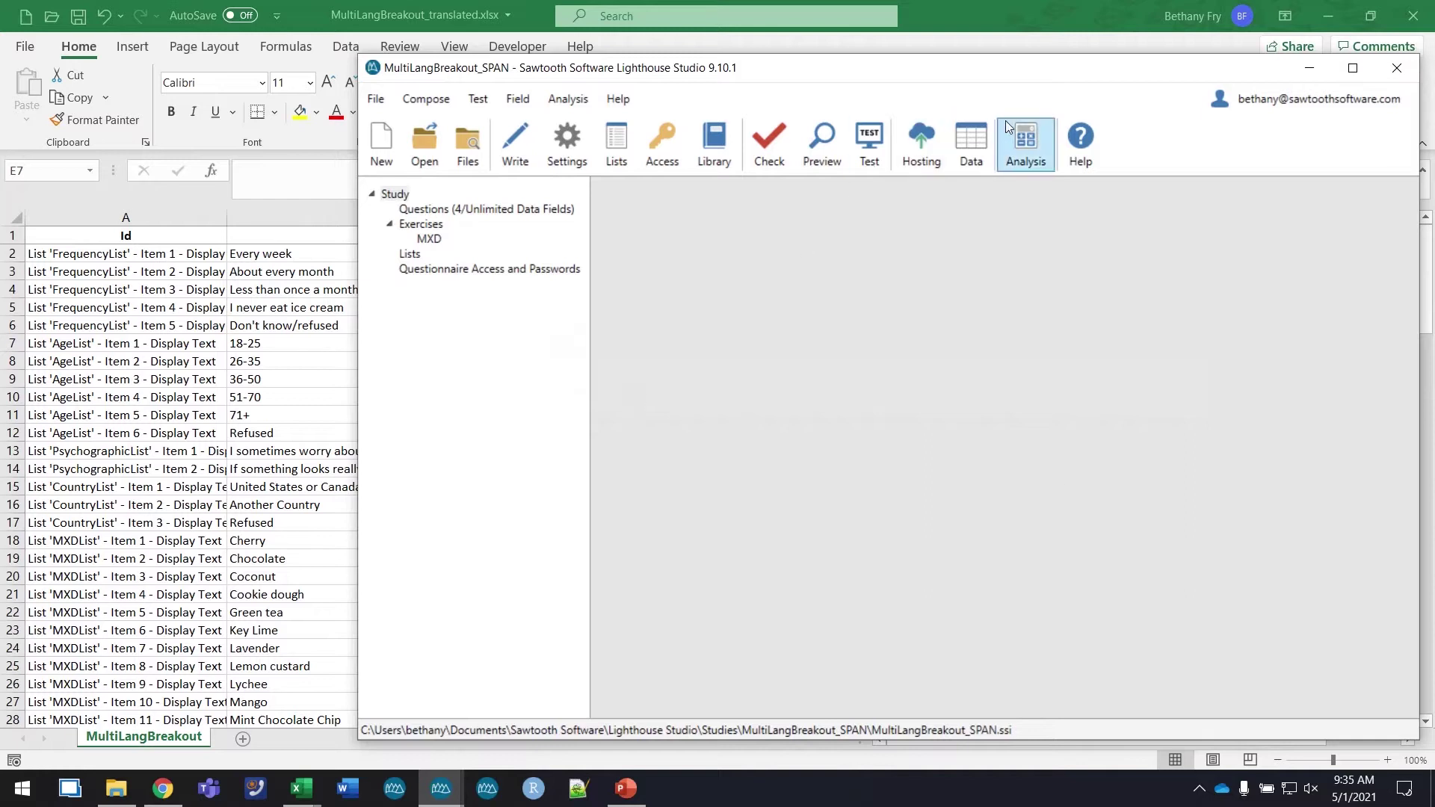
Close the translated and exported MultiLangBreakout workbooks in Excel, discarding changes to MultiLangBreakout.xlsx, and minimize the macro workbook.
click(971, 15)
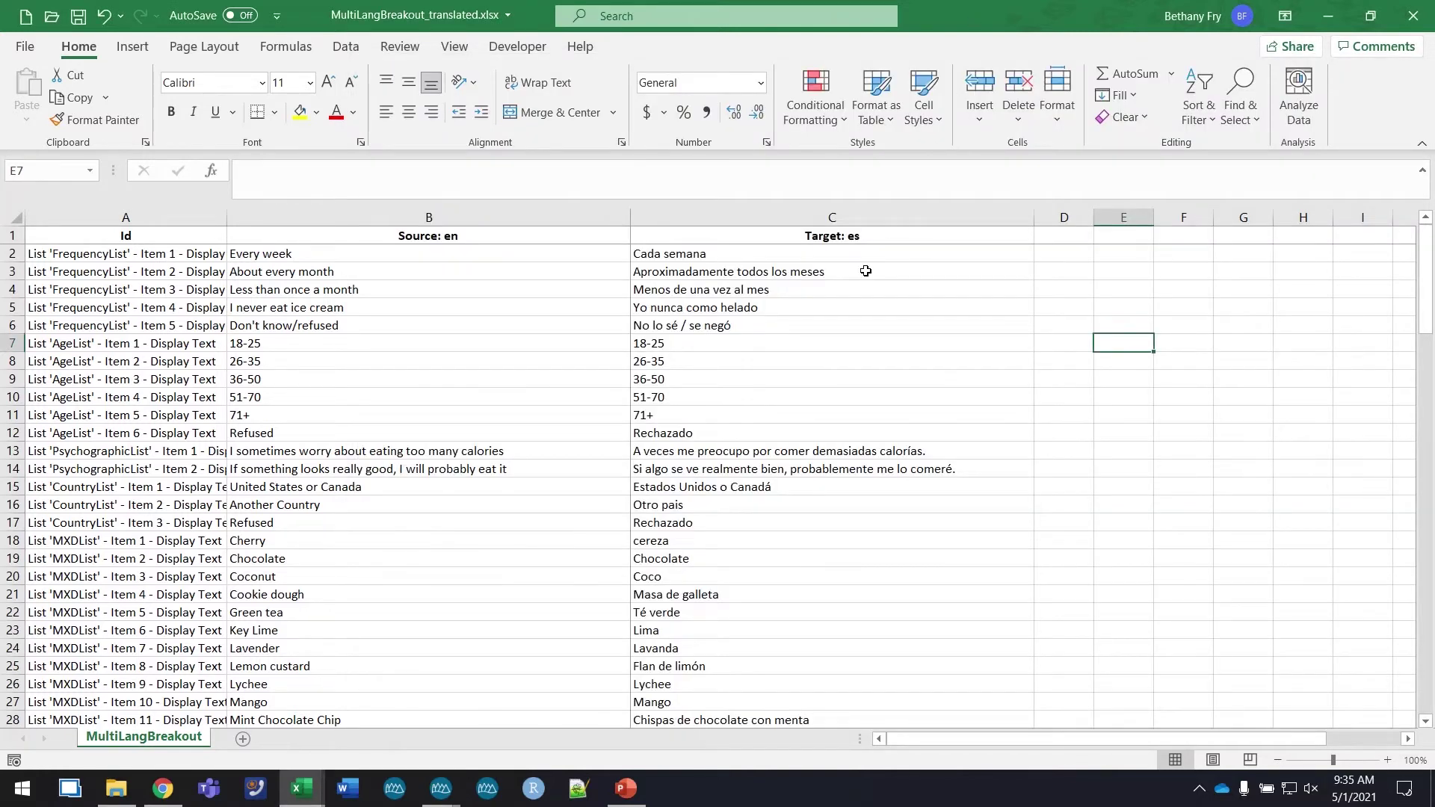
click(1415, 16)
click(1416, 16)
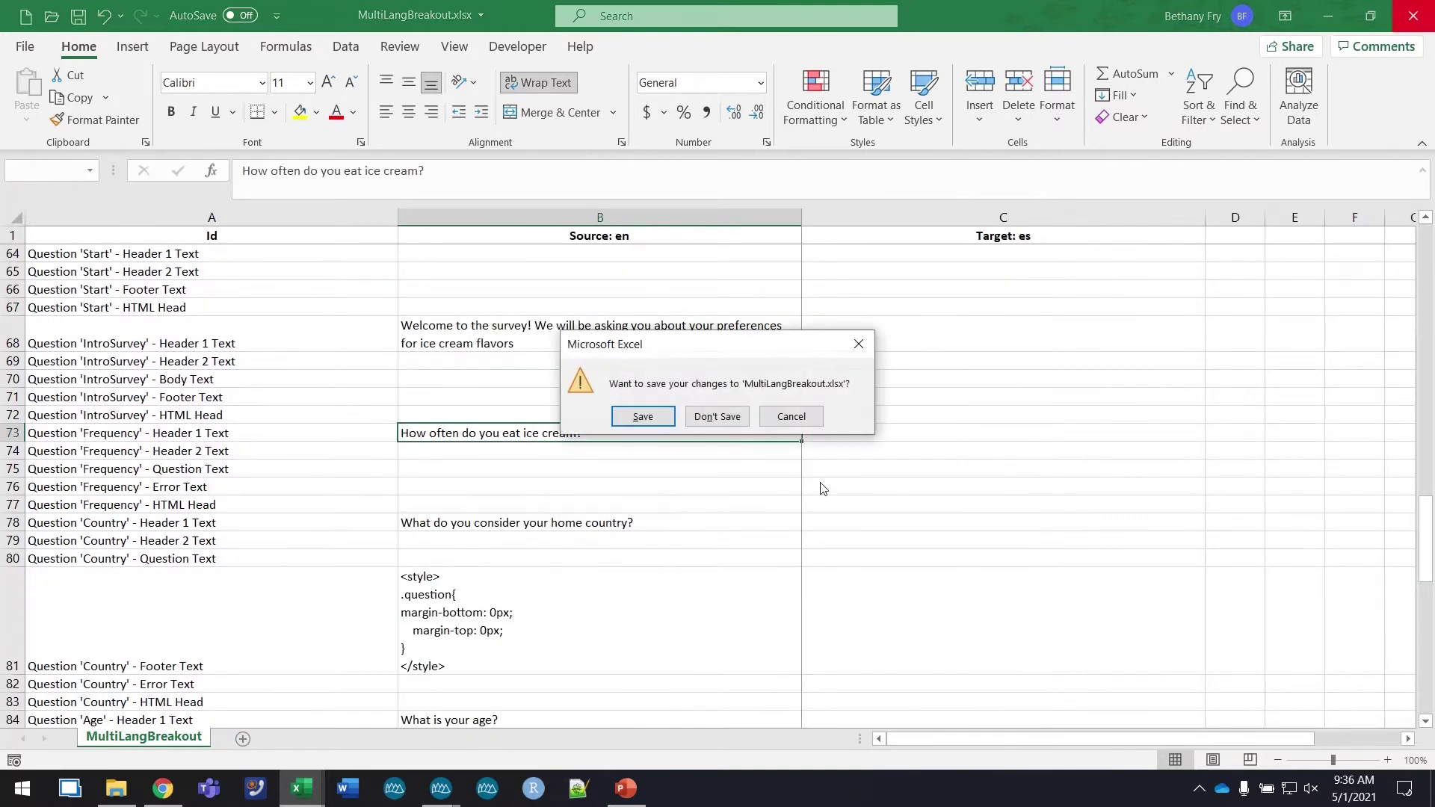
click(729, 418)
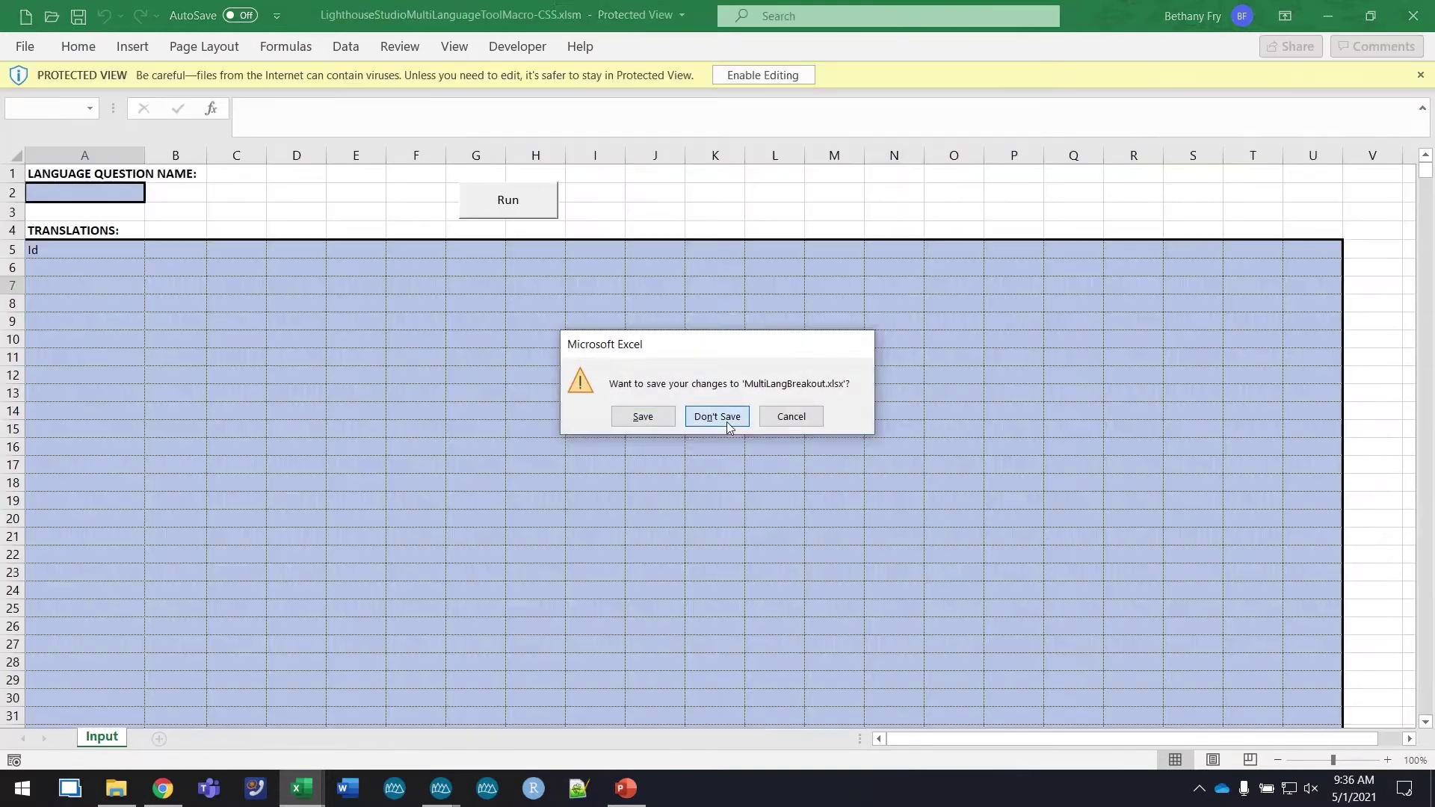
click(1328, 16)
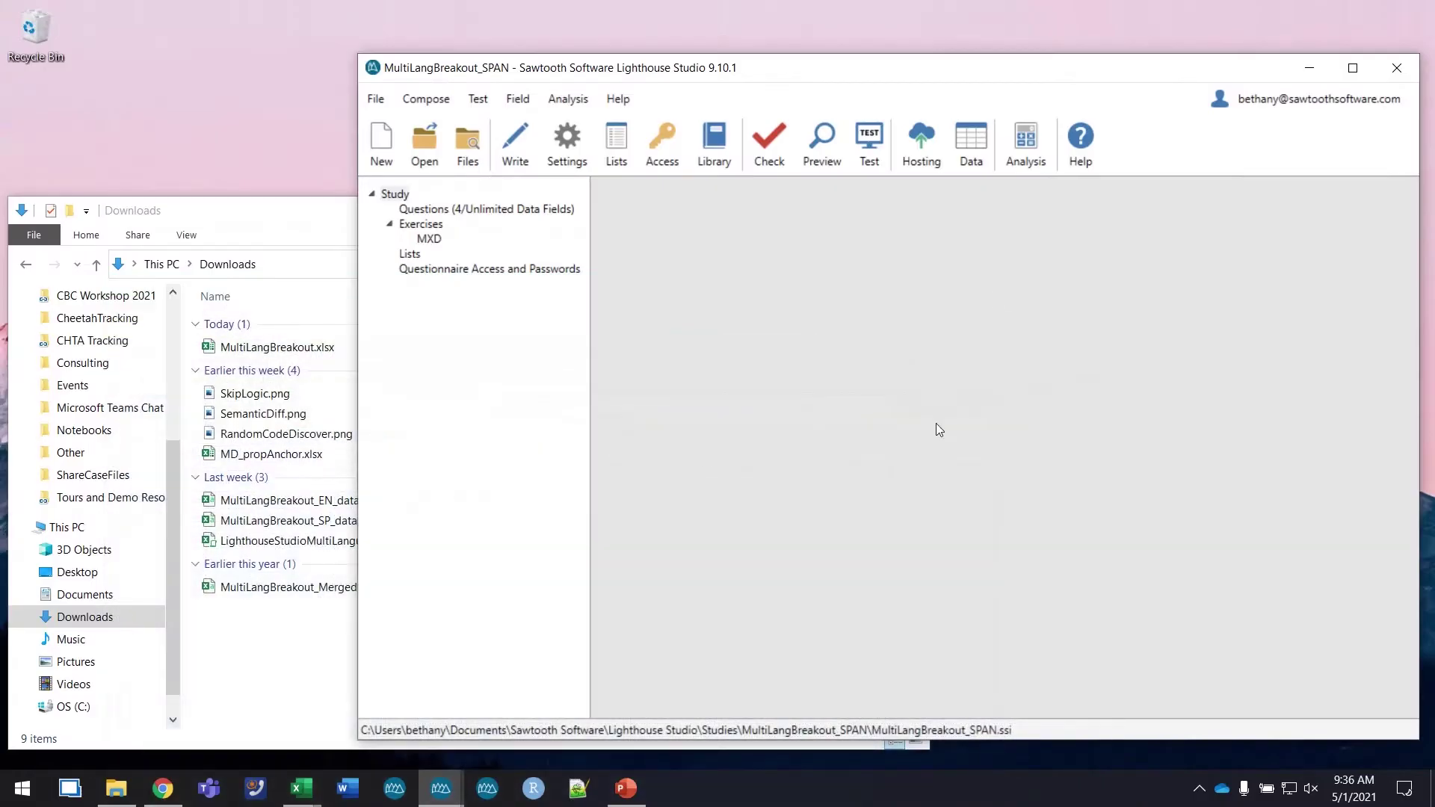
Import the translated text from MultiLangBreakout_translated.xlsx in Downloads into the MultiLangBreakout_SPAN study.
click(374, 100)
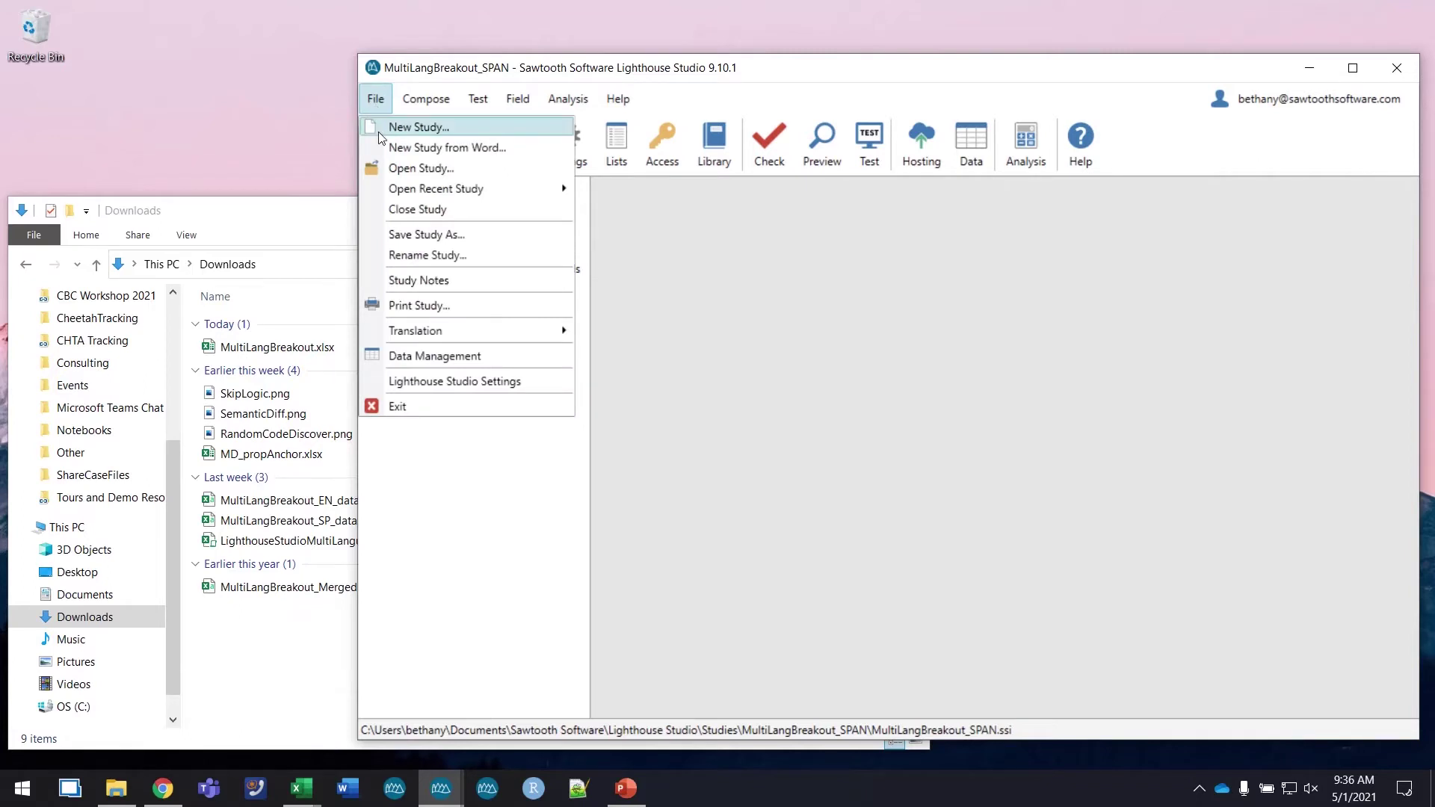
mouse_move(479, 329)
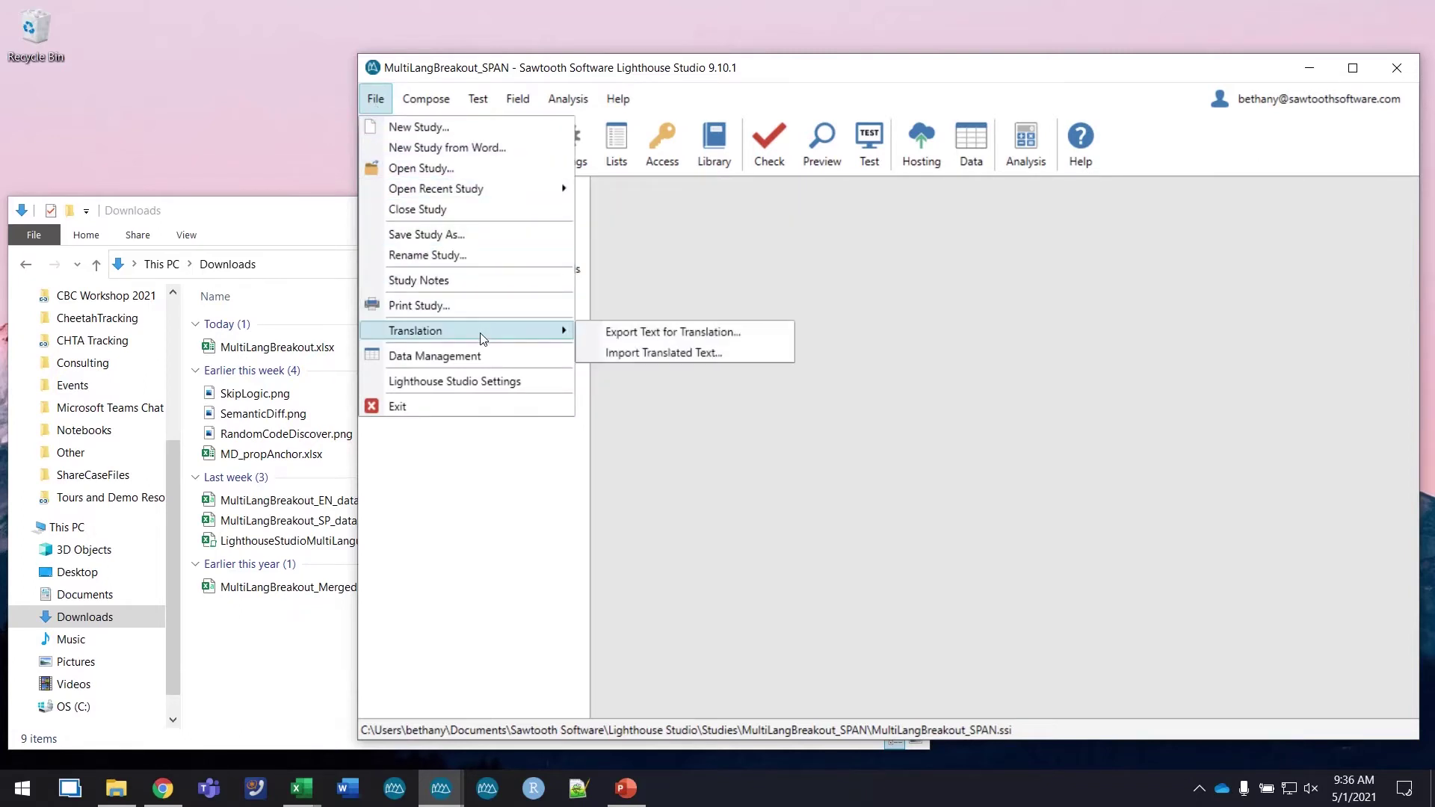
click(750, 348)
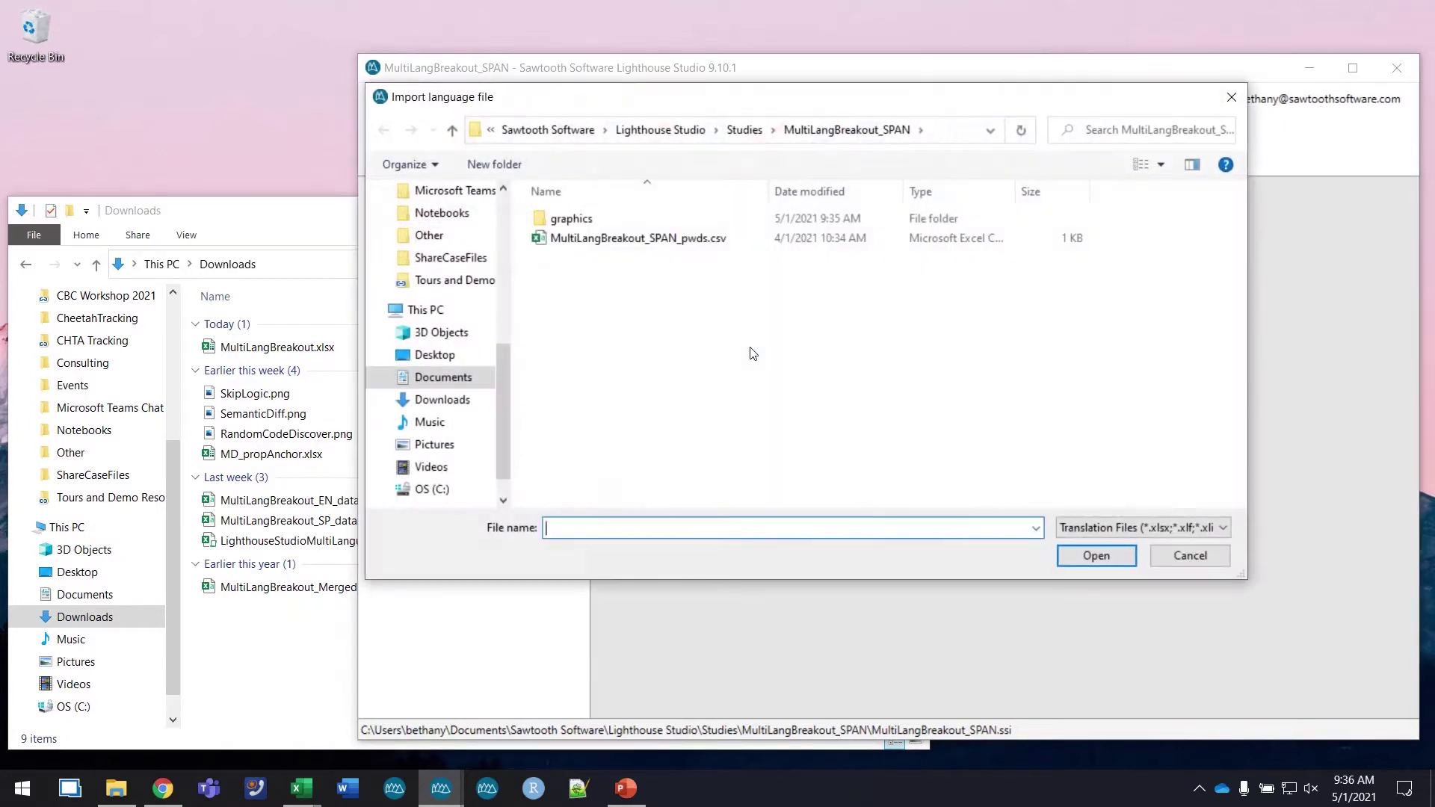
click(451, 401)
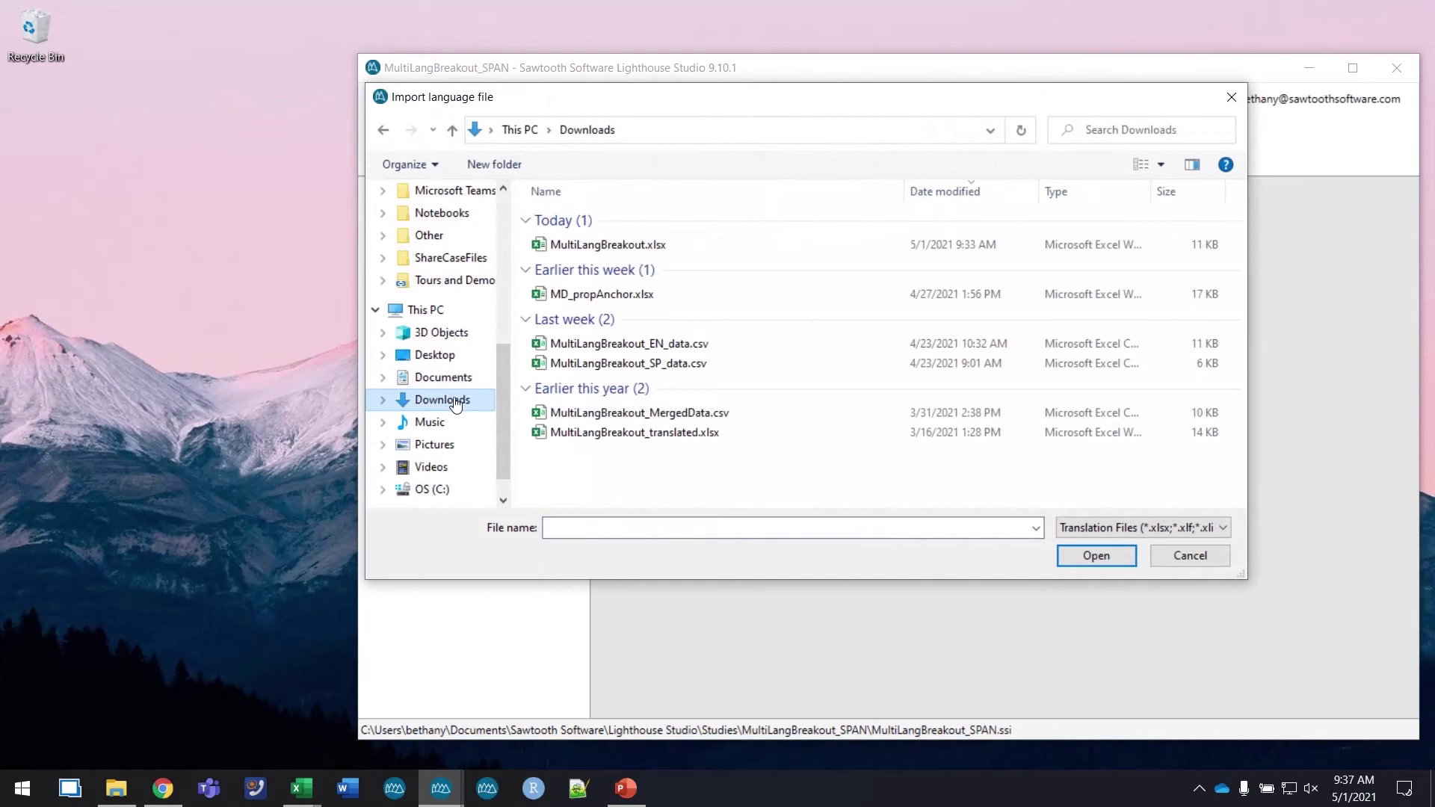
click(655, 437)
click(1079, 563)
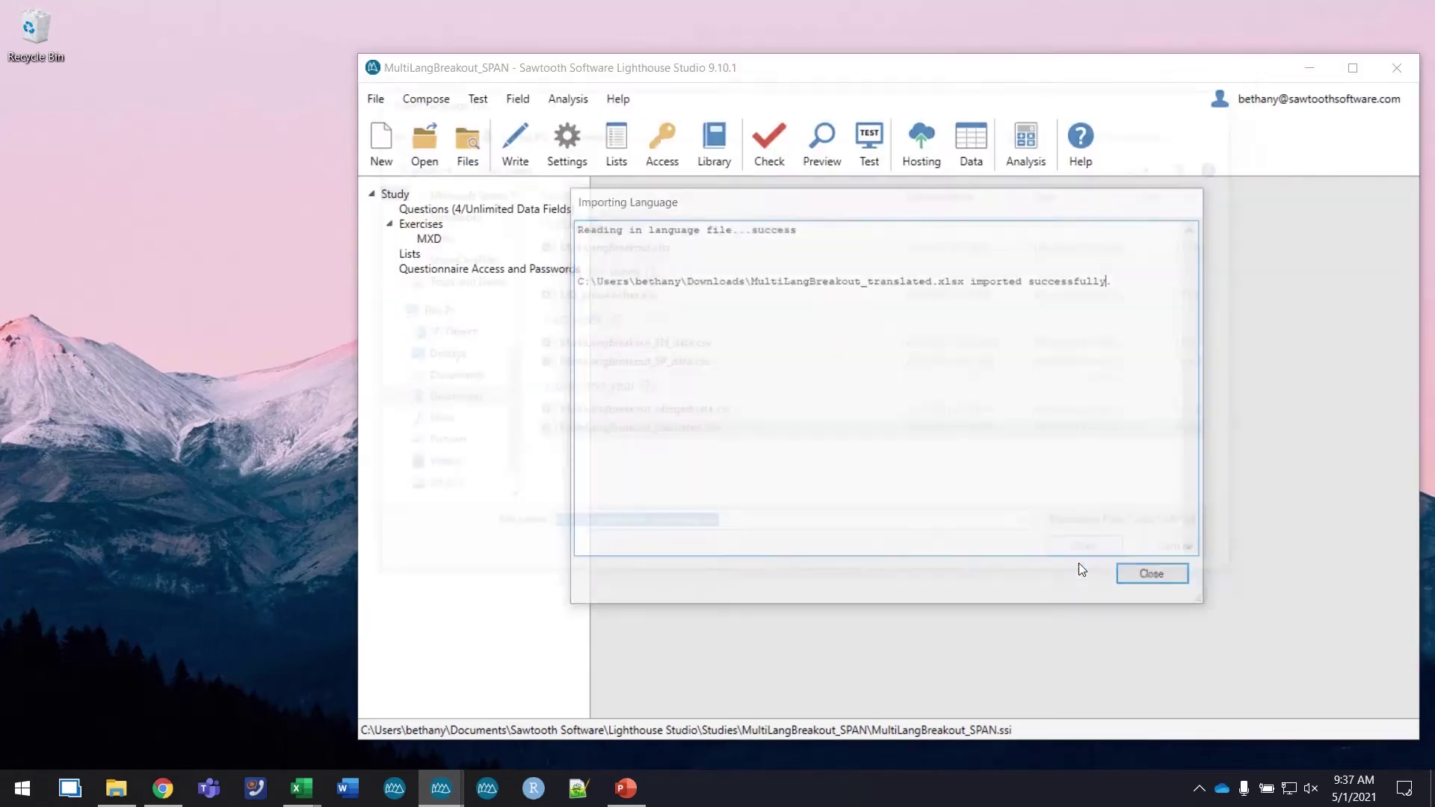
Check the language import report for the translated file and close it.
drag(631, 233, 879, 246)
click(1093, 421)
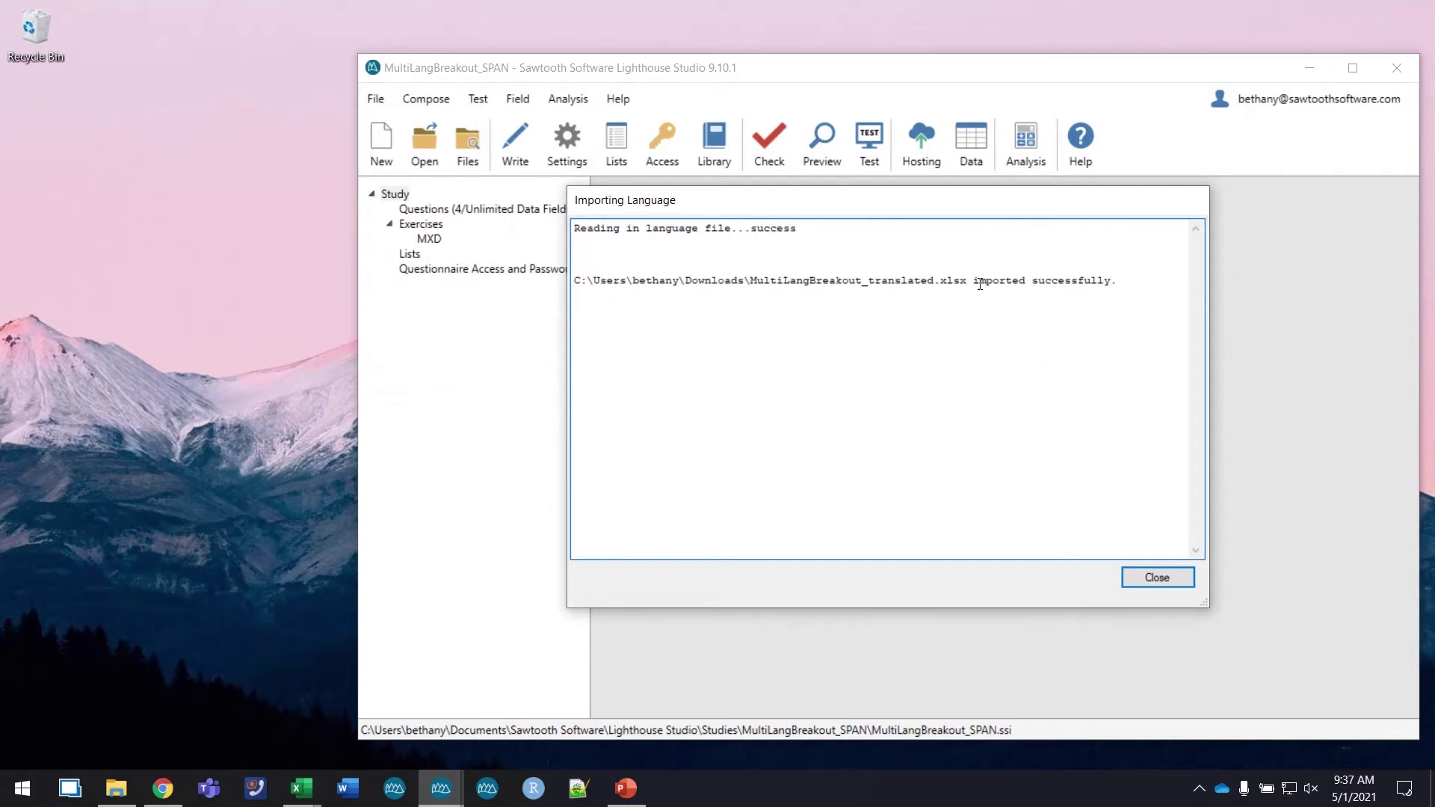
drag(981, 285, 1147, 307)
click(1117, 411)
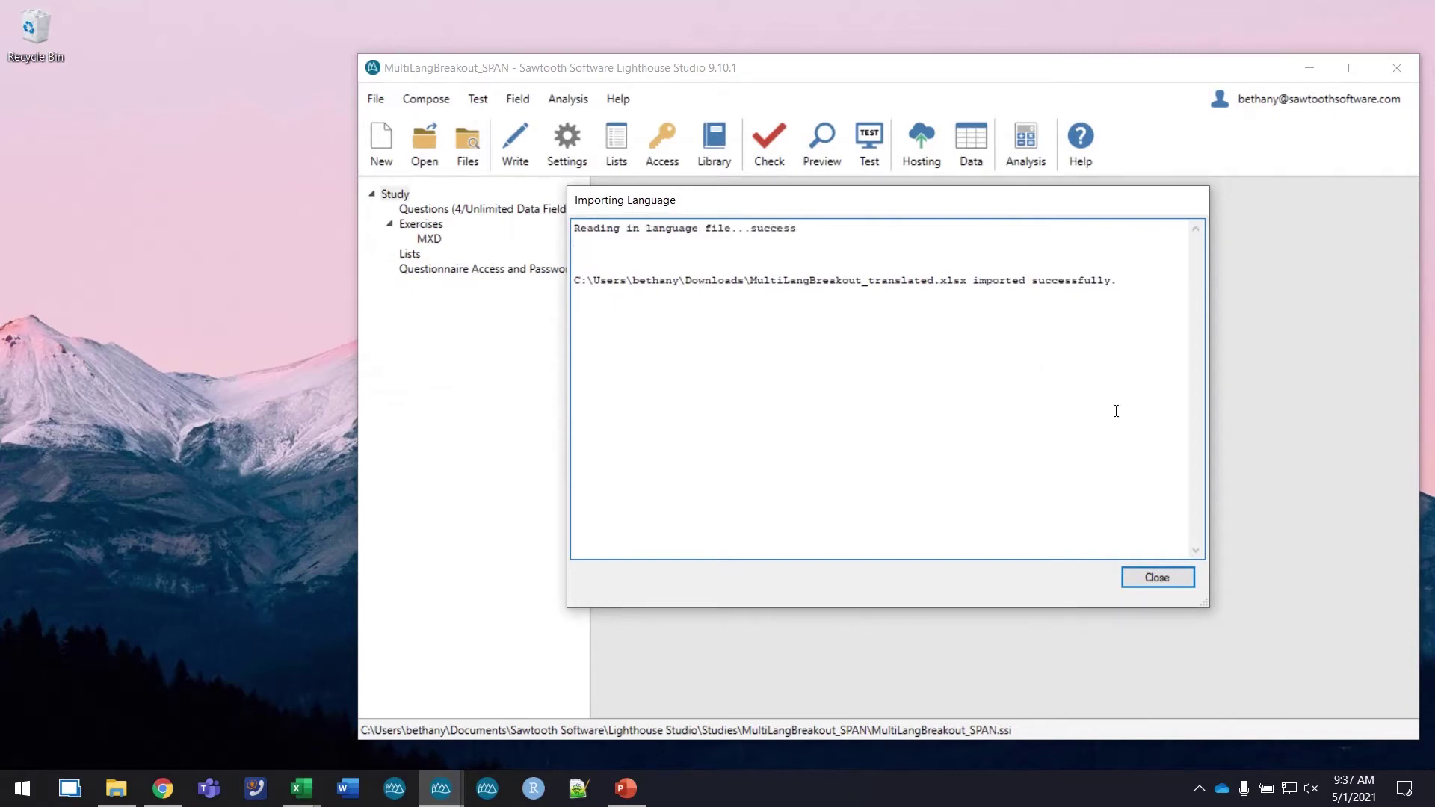
click(1163, 577)
Open the IntroSurvey question from the study's questionnaire and check its Header 1 text for the translation.
double_click(508, 211)
double_click(652, 213)
drag(608, 209, 693, 227)
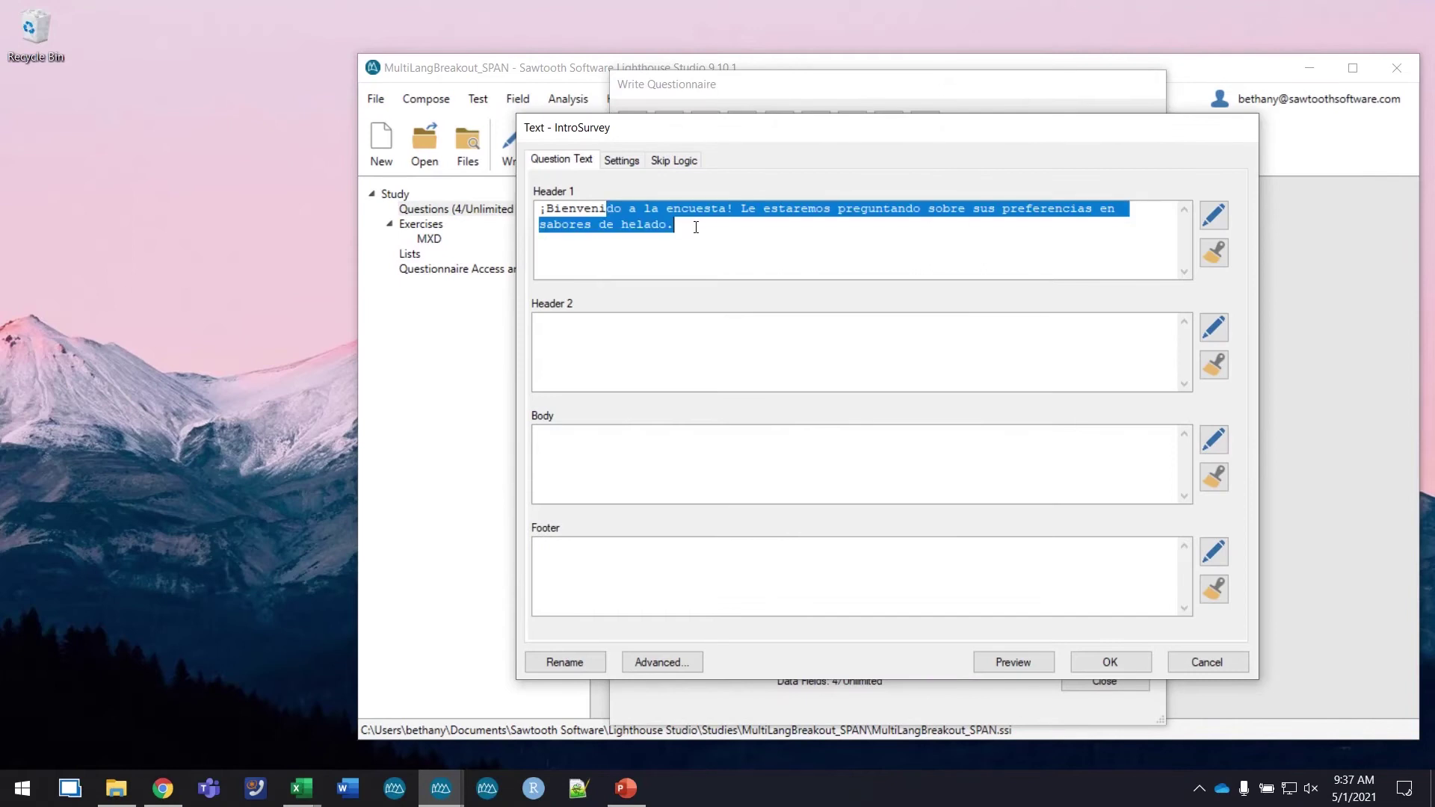
click(696, 227)
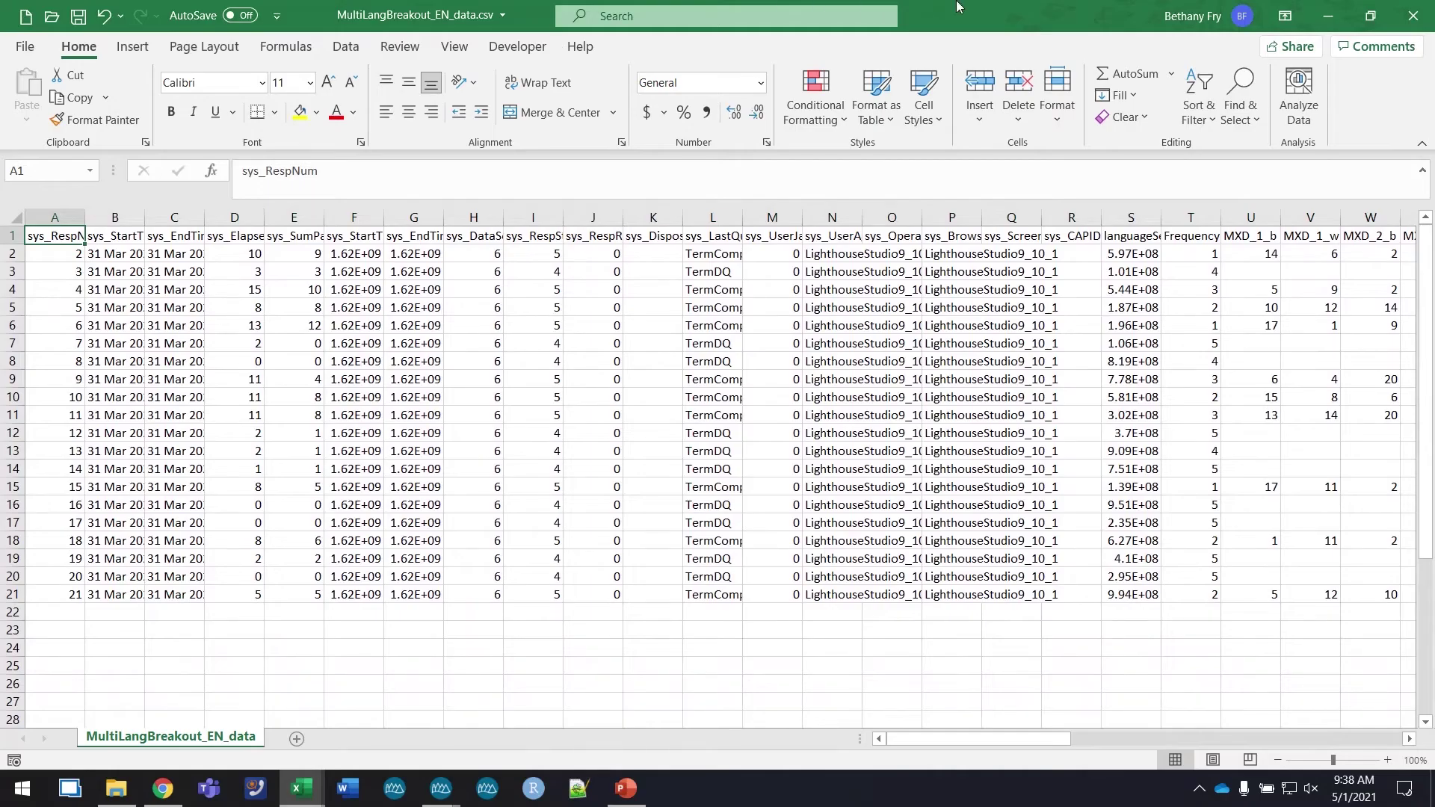
Arrange MultiLangBreakout_EN_data.csv and MultiLangBreakout_SP_data.csv side by side in Excel and compare their respondent numbers.
drag(953, 6, 1431, 299)
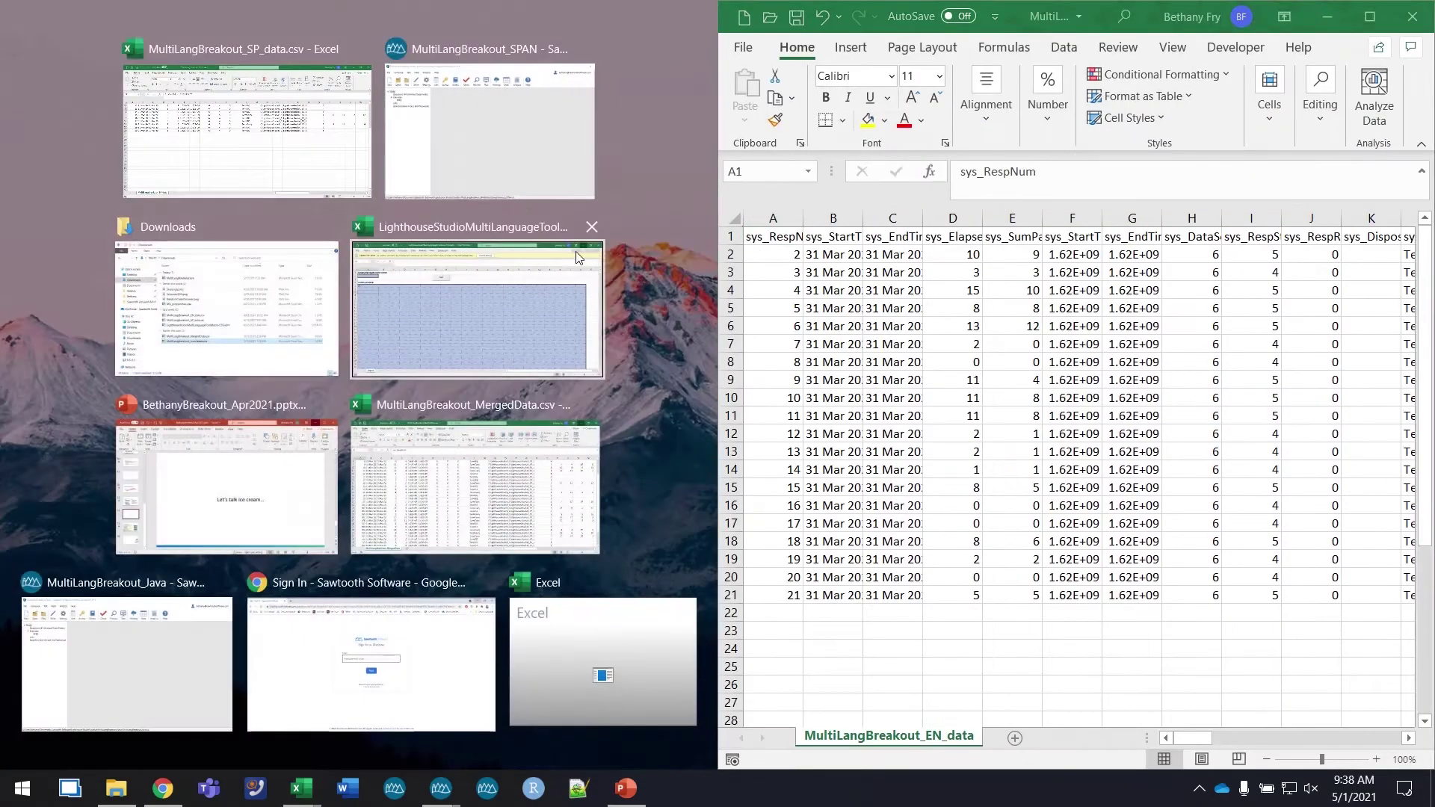
click(280, 141)
scroll(321, 327, up, 4)
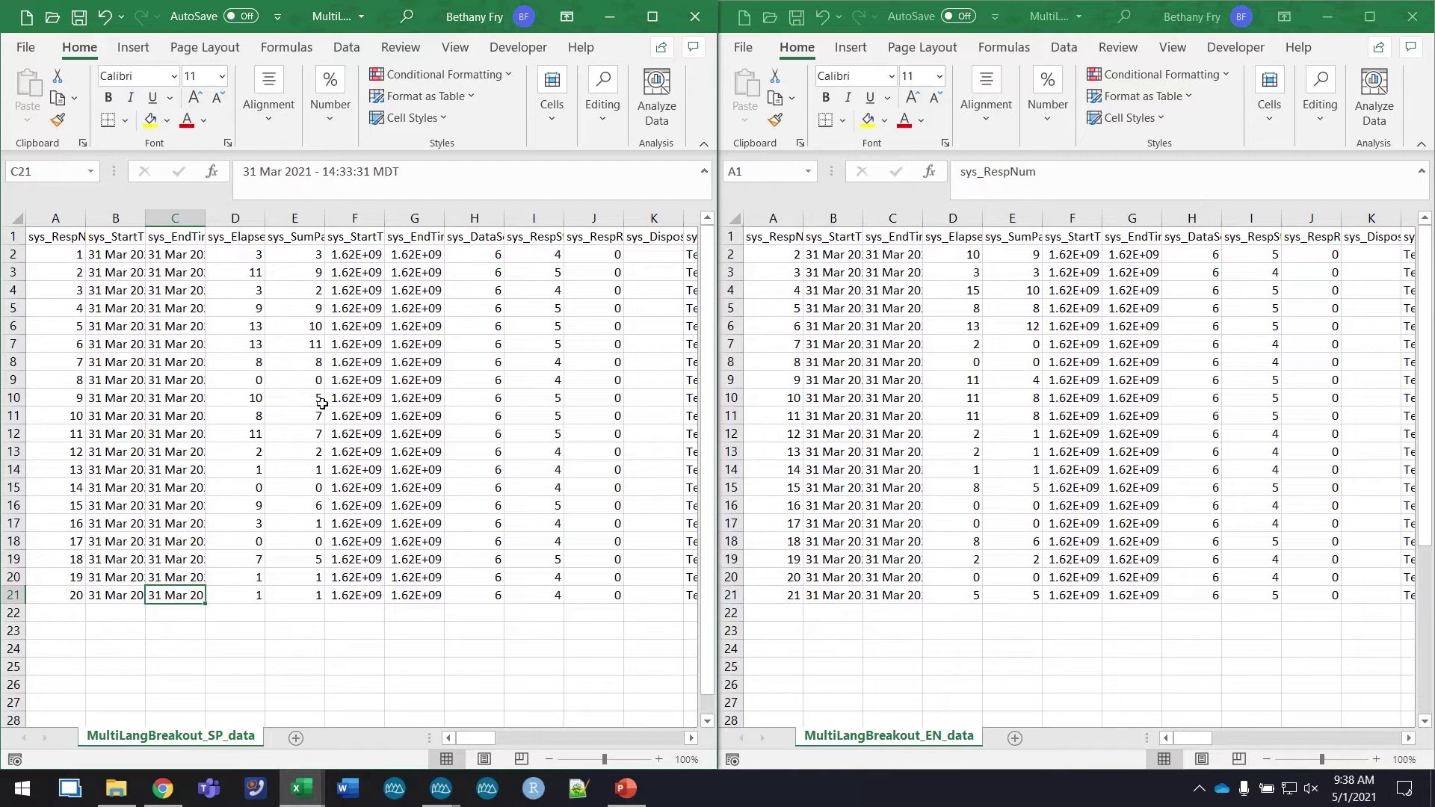
click(770, 253)
drag(770, 253, 778, 592)
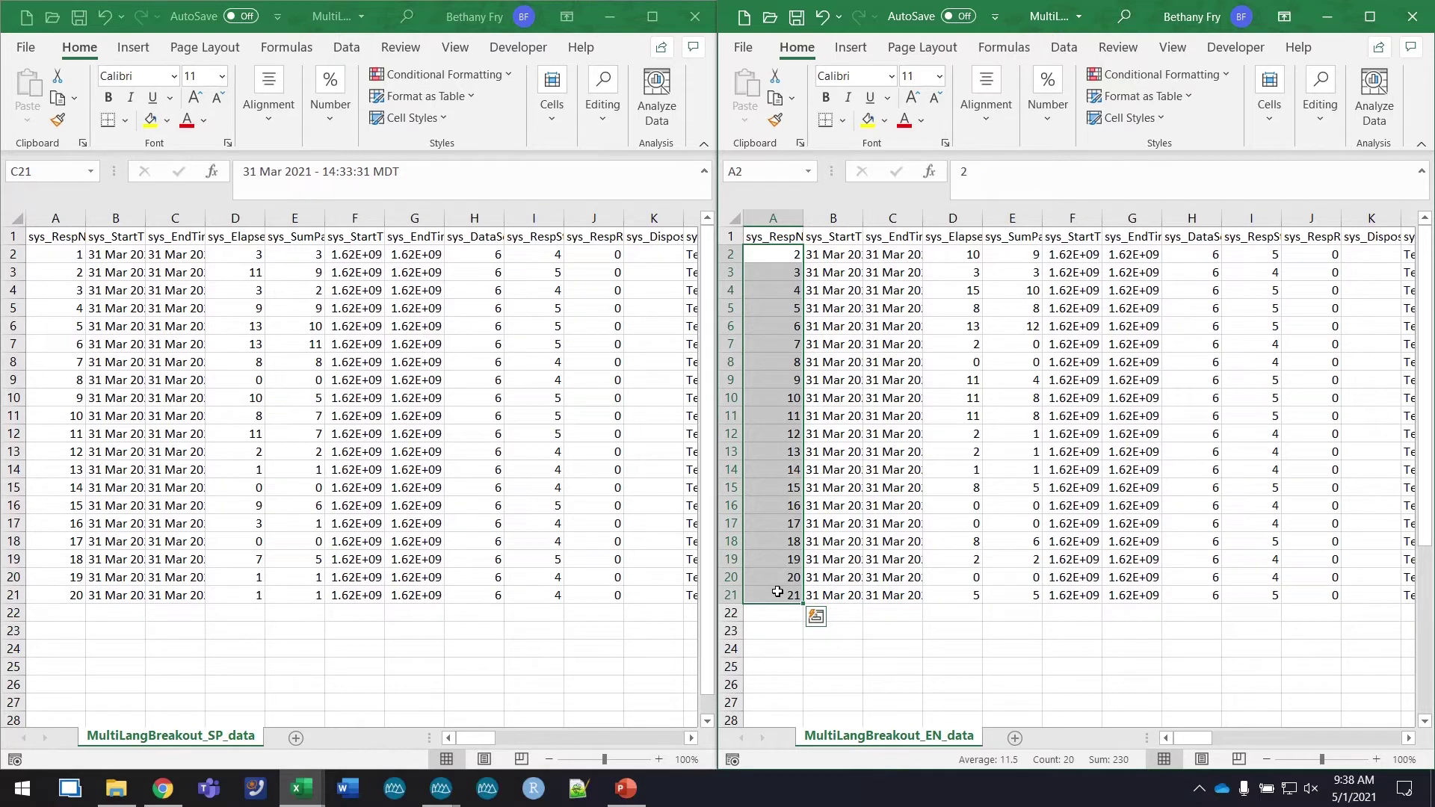
click(811, 383)
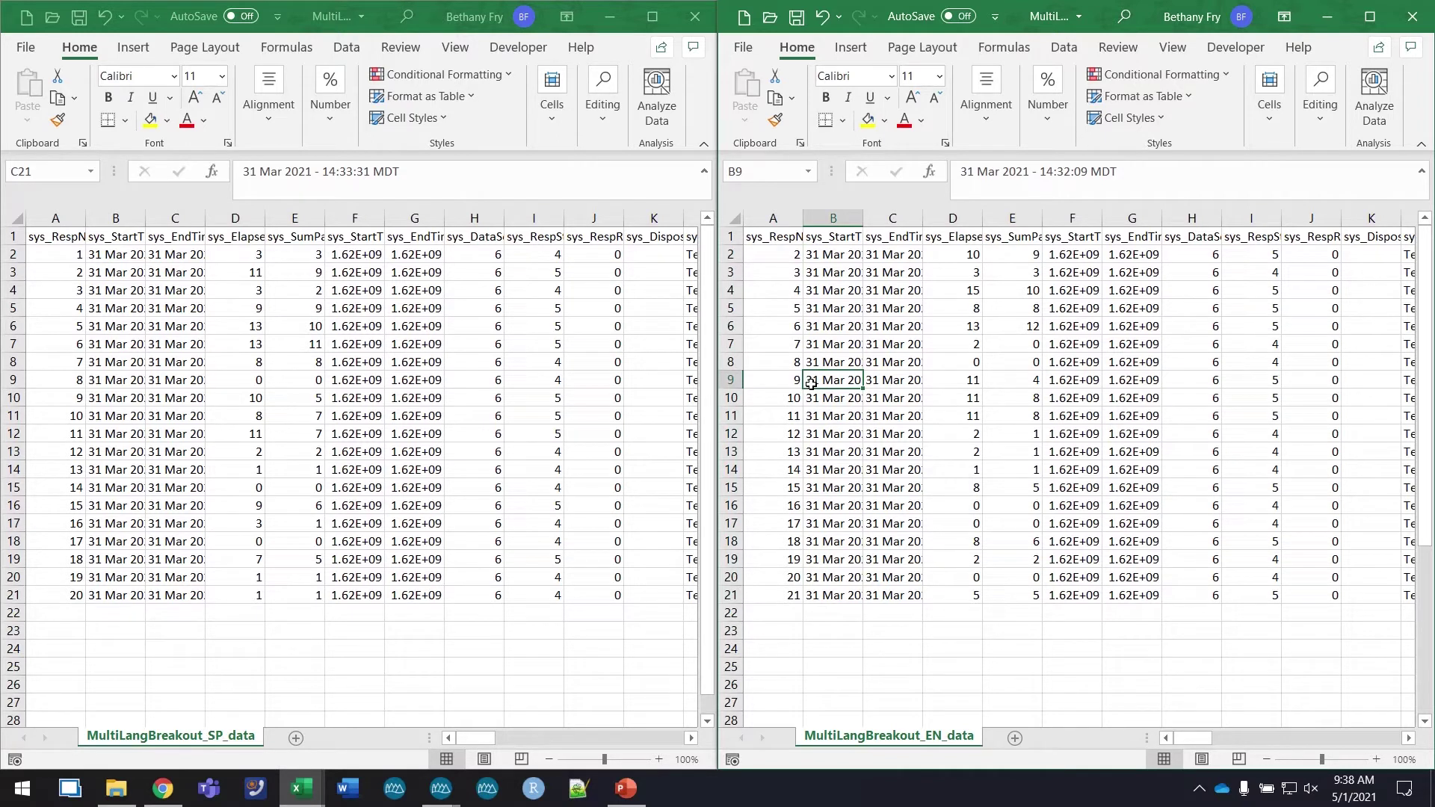
Bring up MultiLangBreakout_MergedData.csv and examine how the respondent numbers of both language data sets are combined.
mouse_move(302, 800)
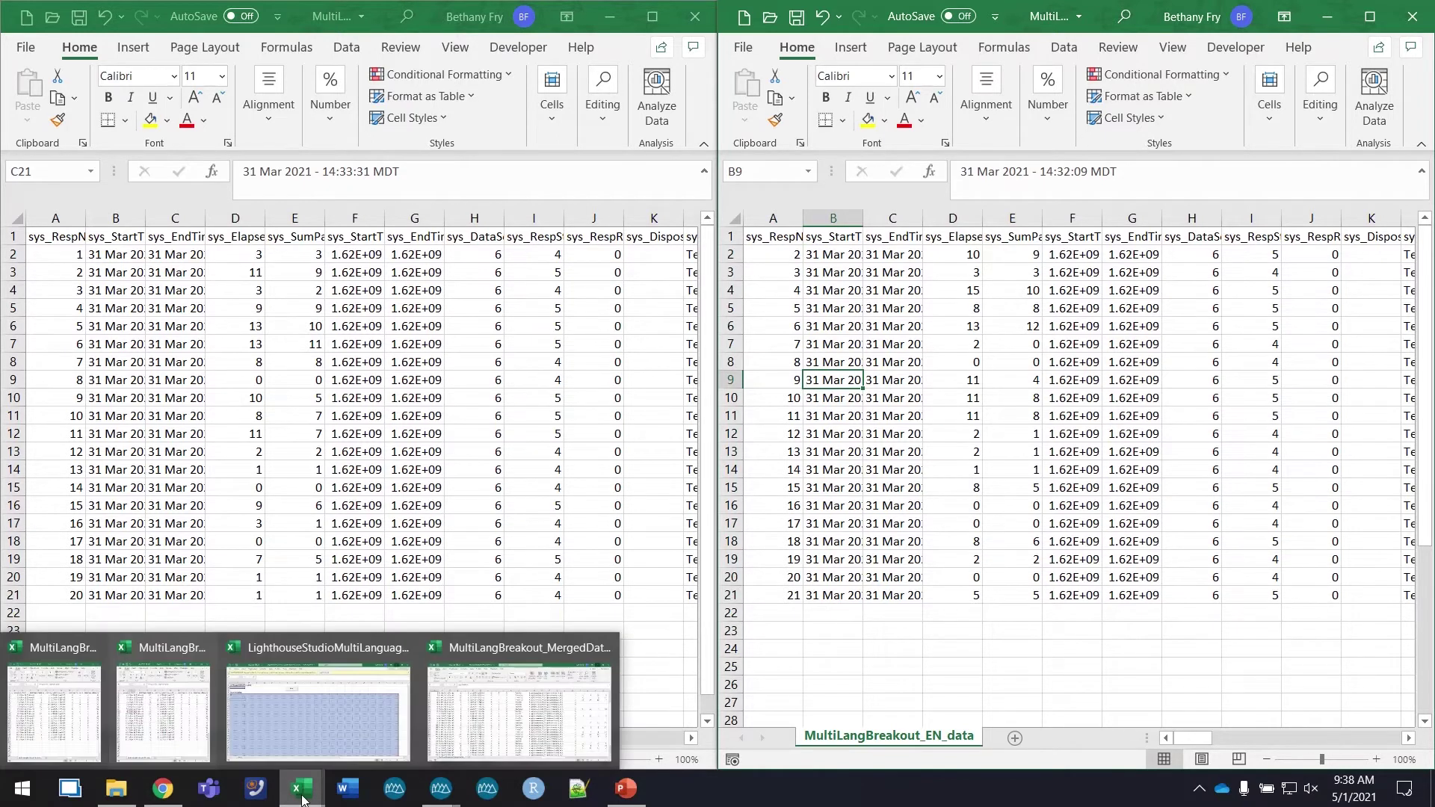
click(492, 660)
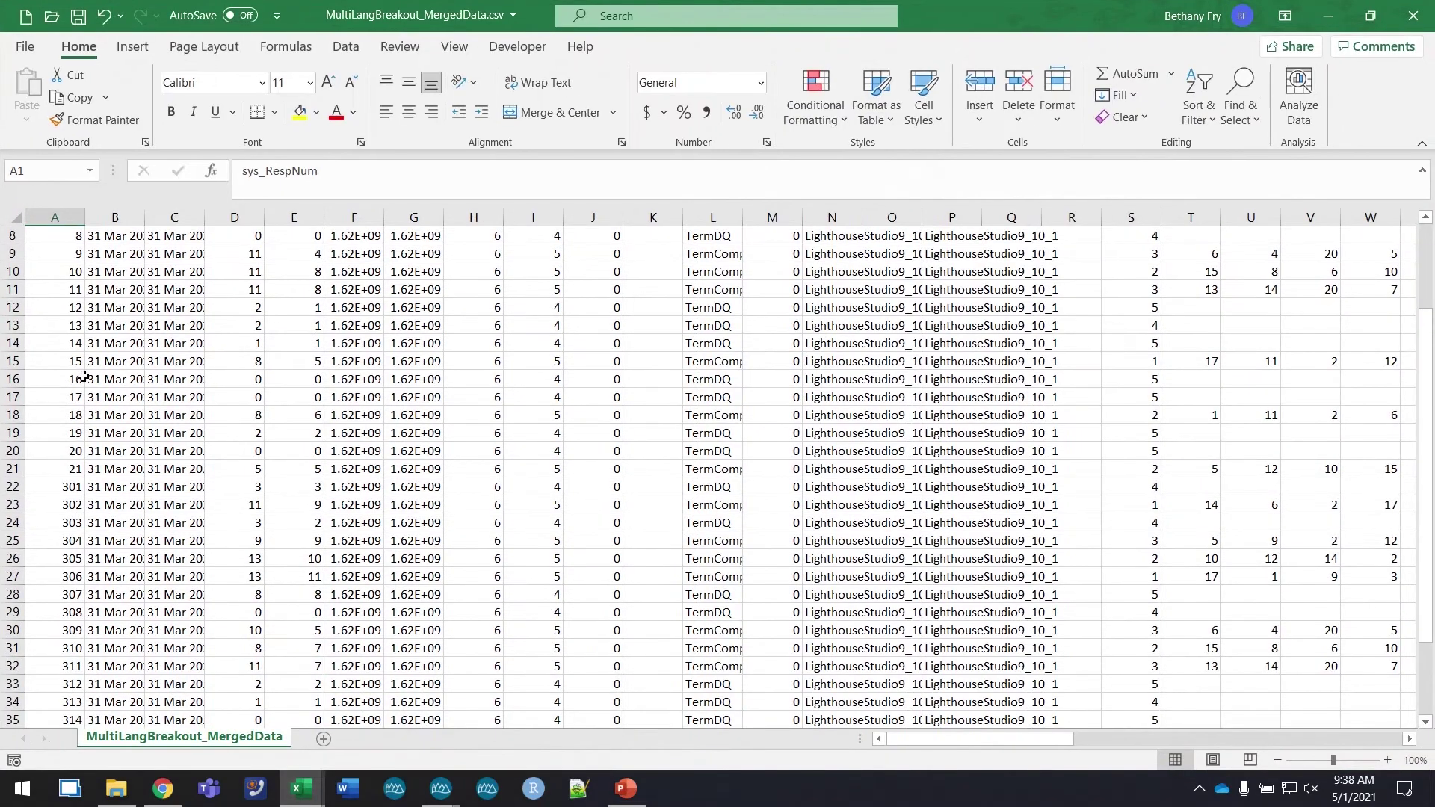
scroll(84, 378, up, 3)
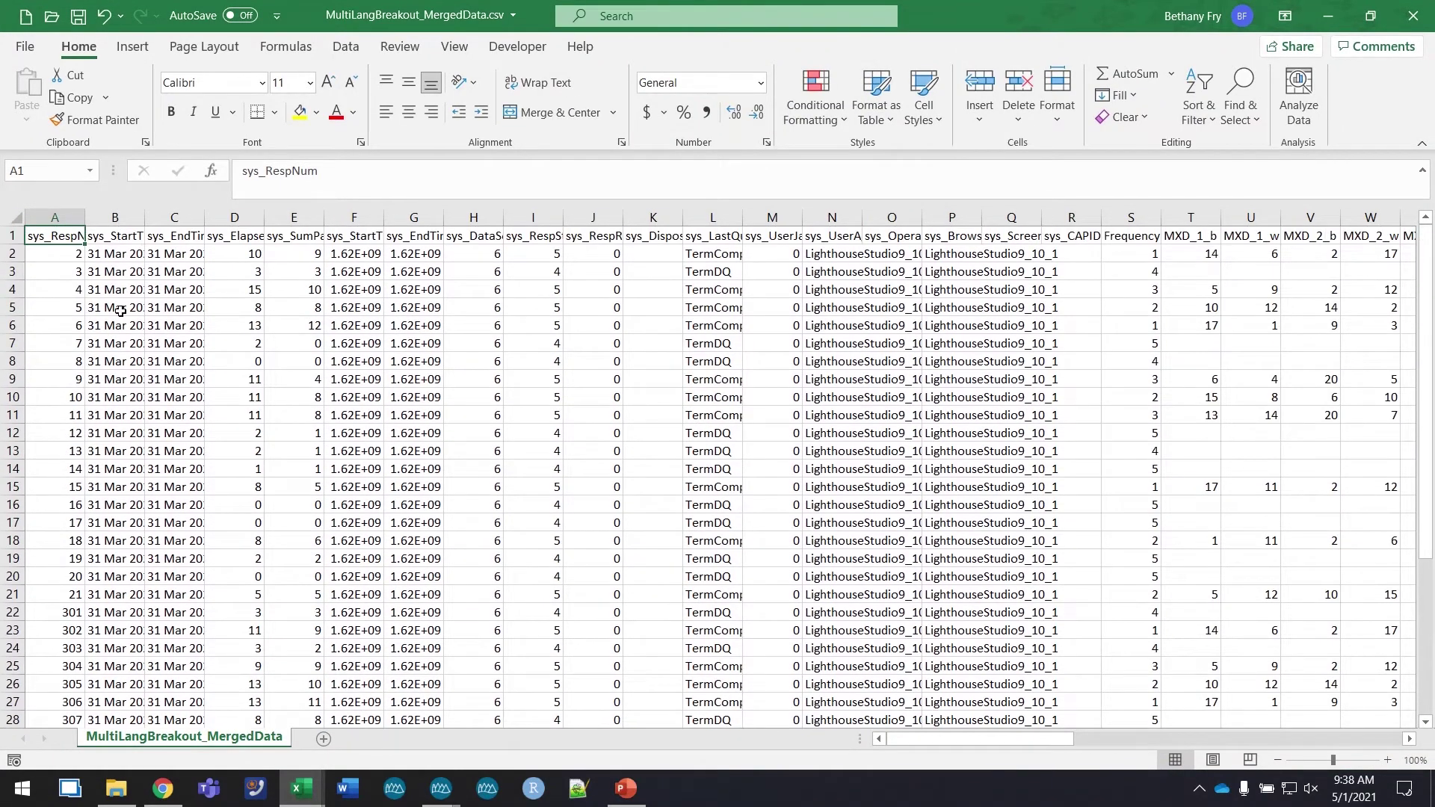
scroll(127, 382, down, 3)
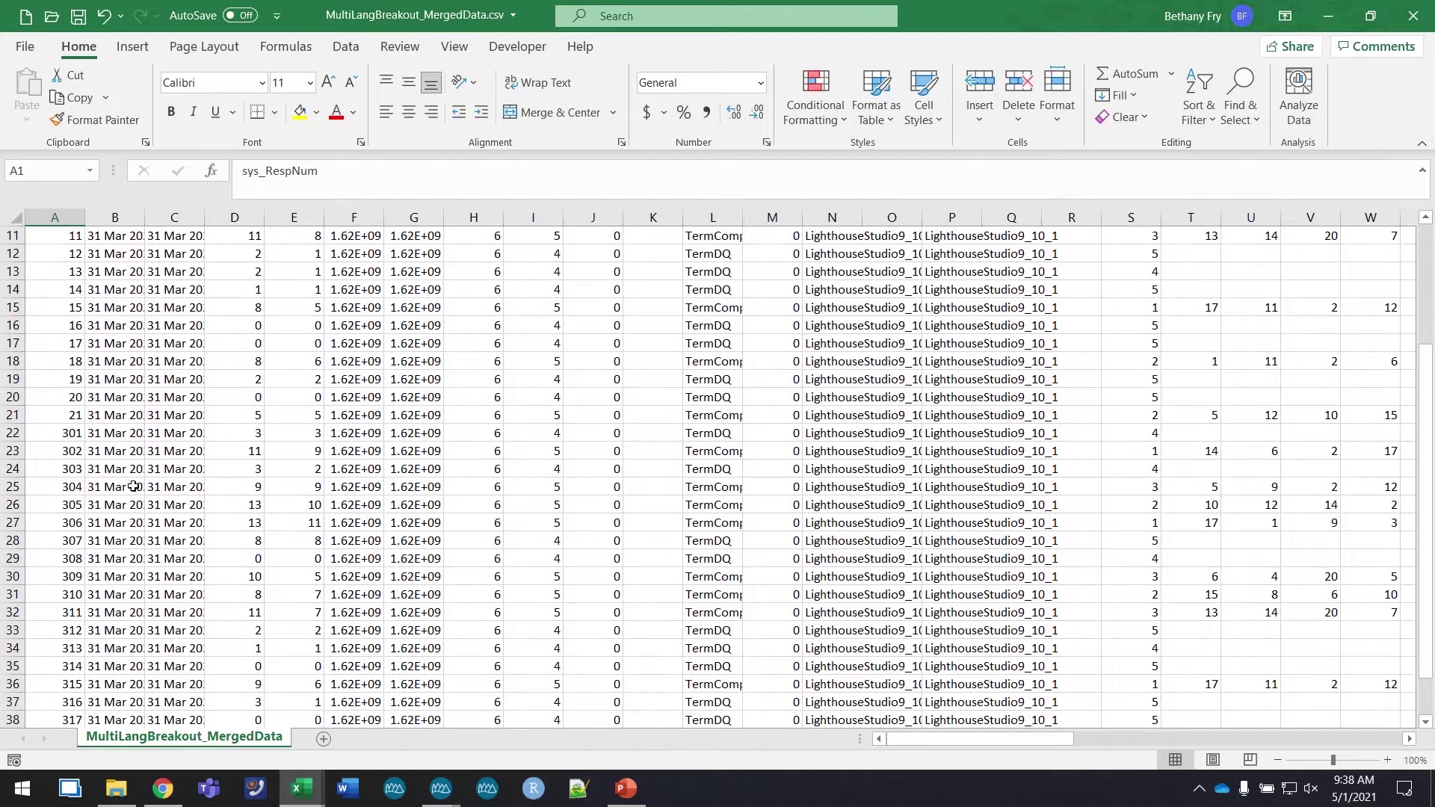
click(132, 492)
scroll(404, 437, up, 4)
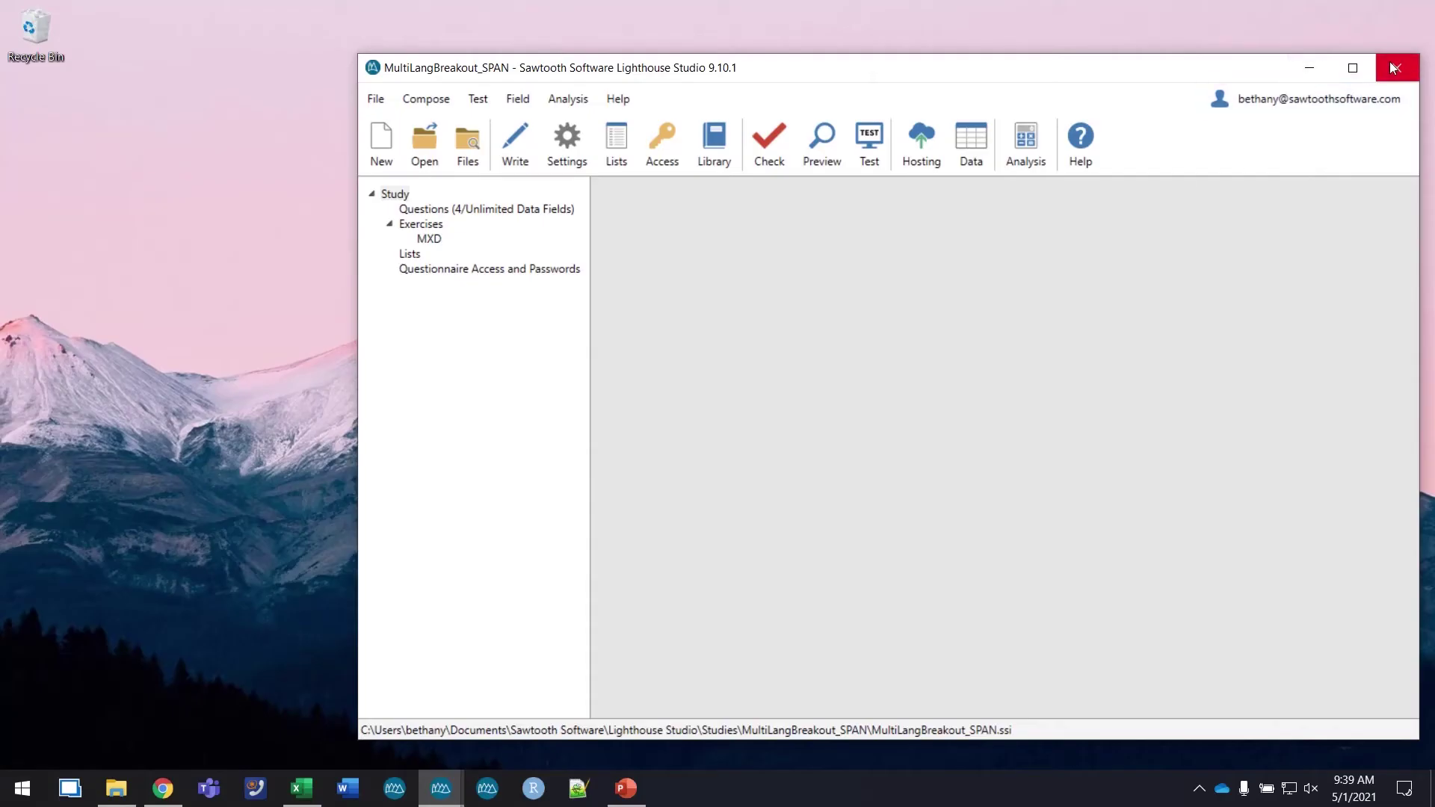
Close the MultiLangBreakout_SPAN study and reopen the original MultiLangBreakout.ssi study in Lighthouse Studio.
click(1392, 67)
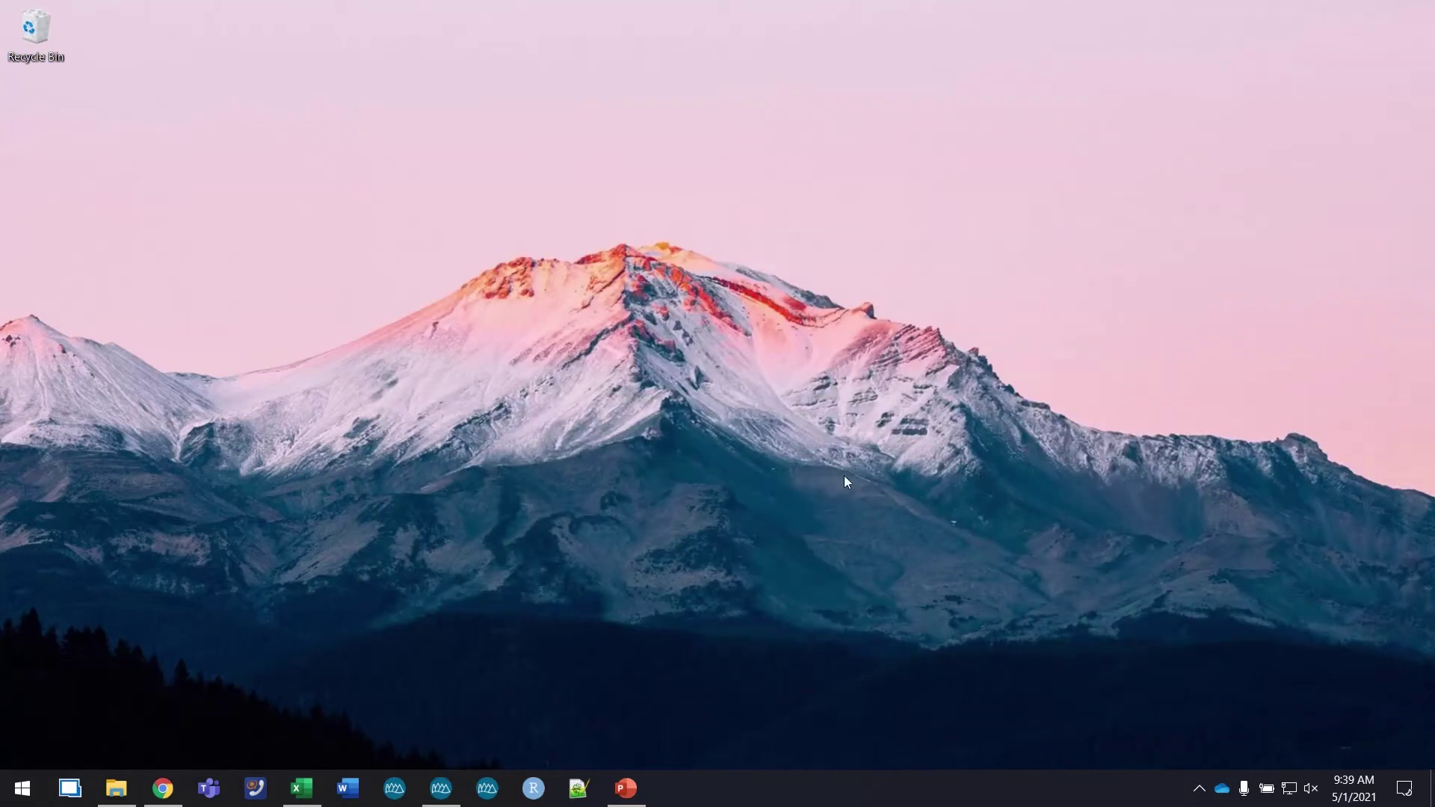
right_click(441, 792)
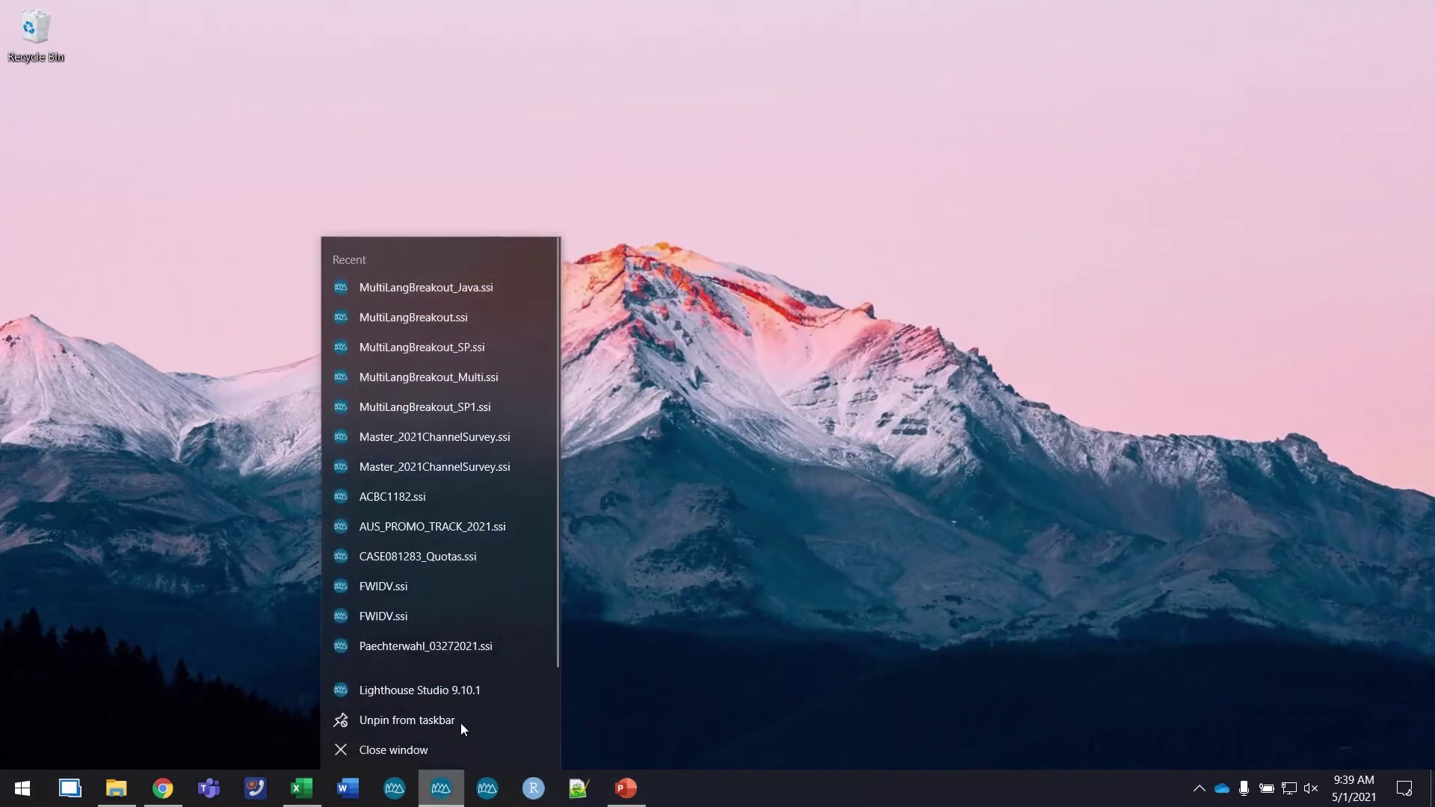
click(442, 317)
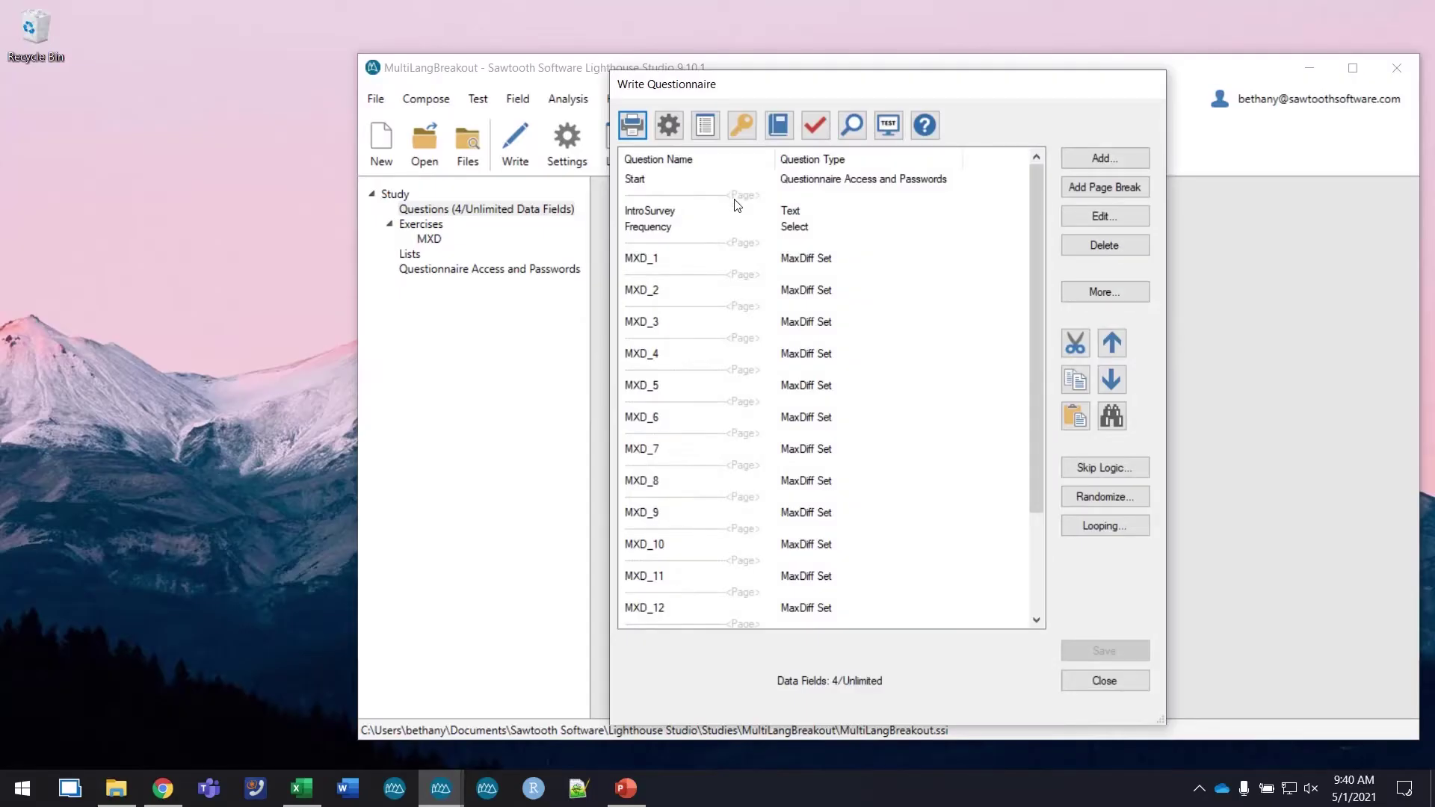
Check the languageSelect pass-in field in the Start question's access settings, and save and close the questionnaire.
click(738, 196)
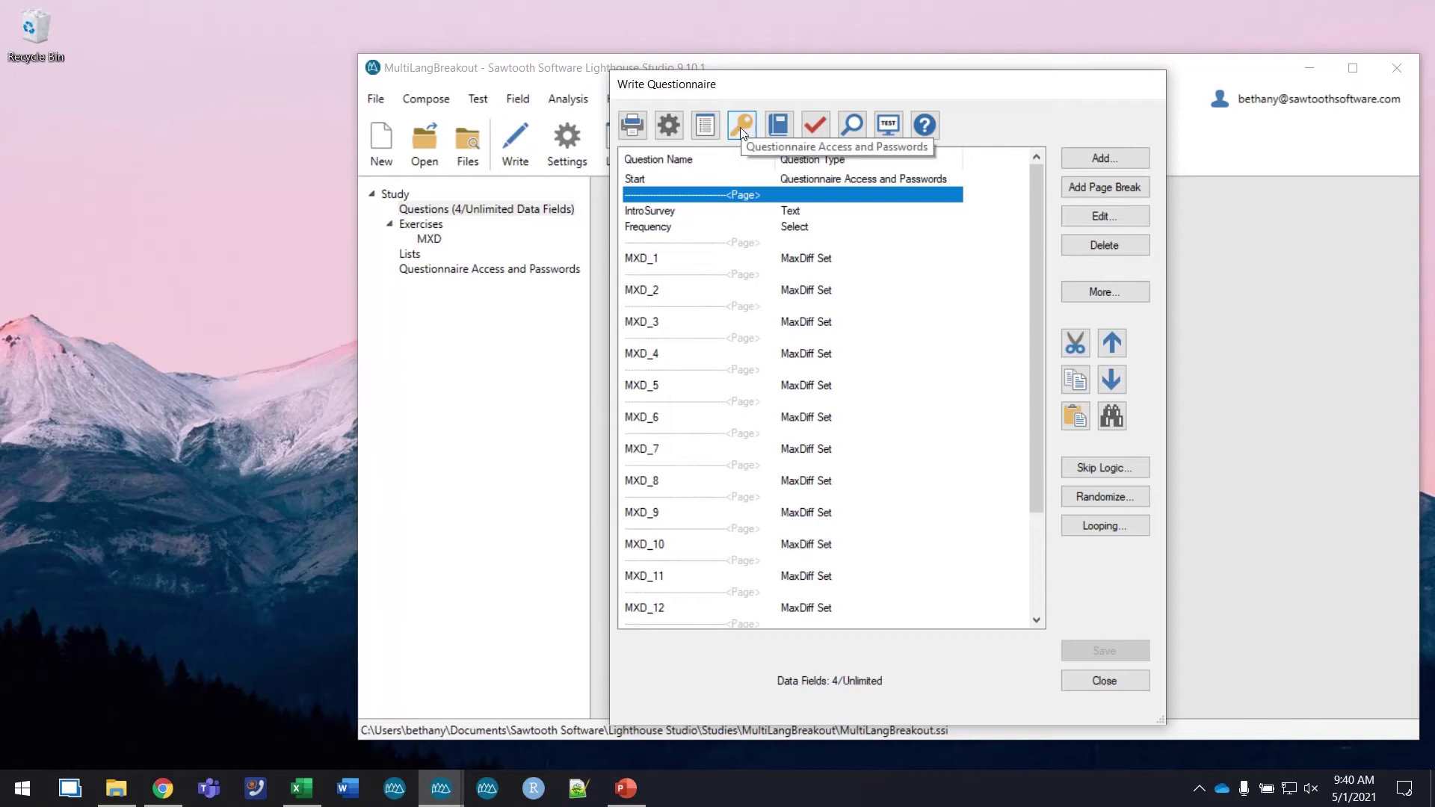
double_click(790, 179)
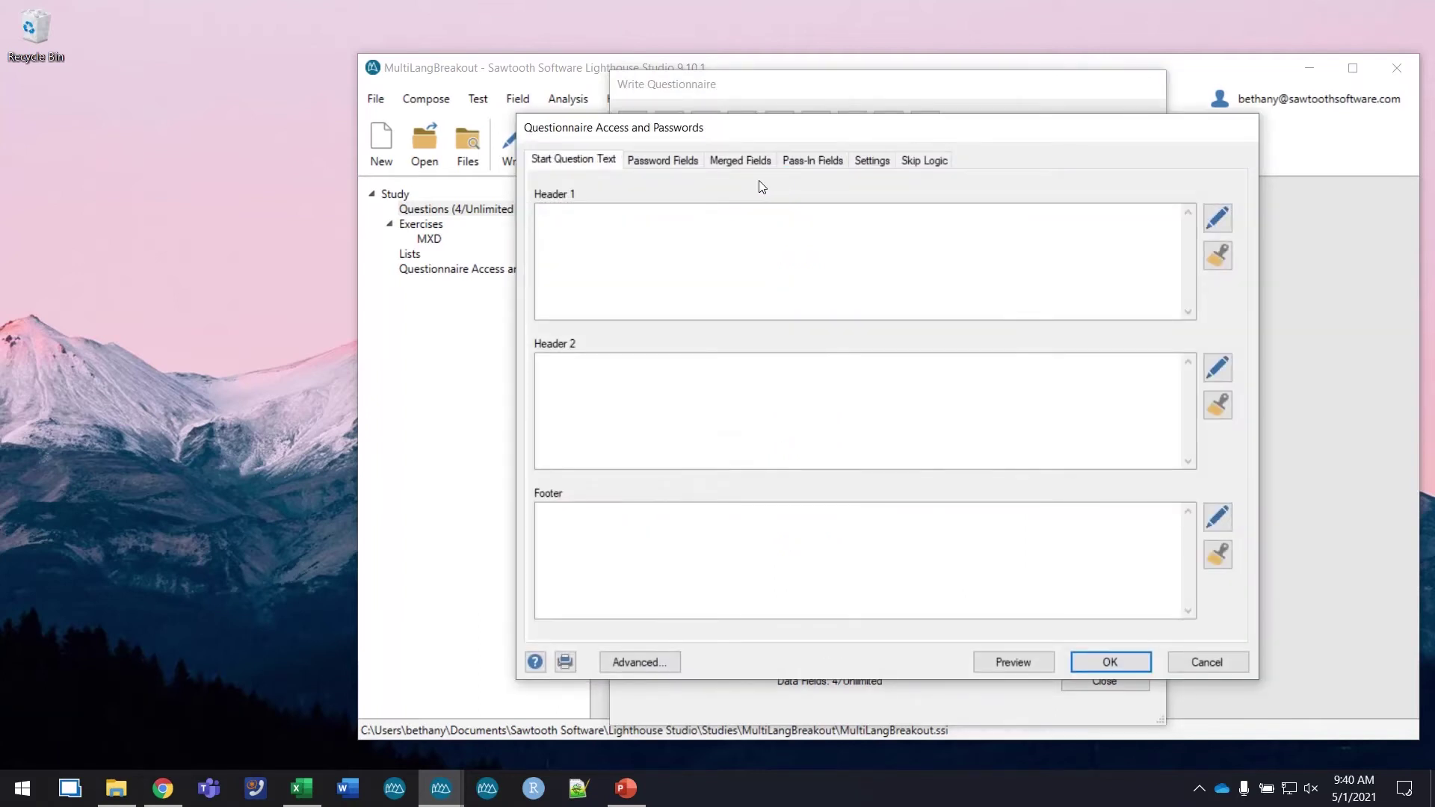
click(802, 161)
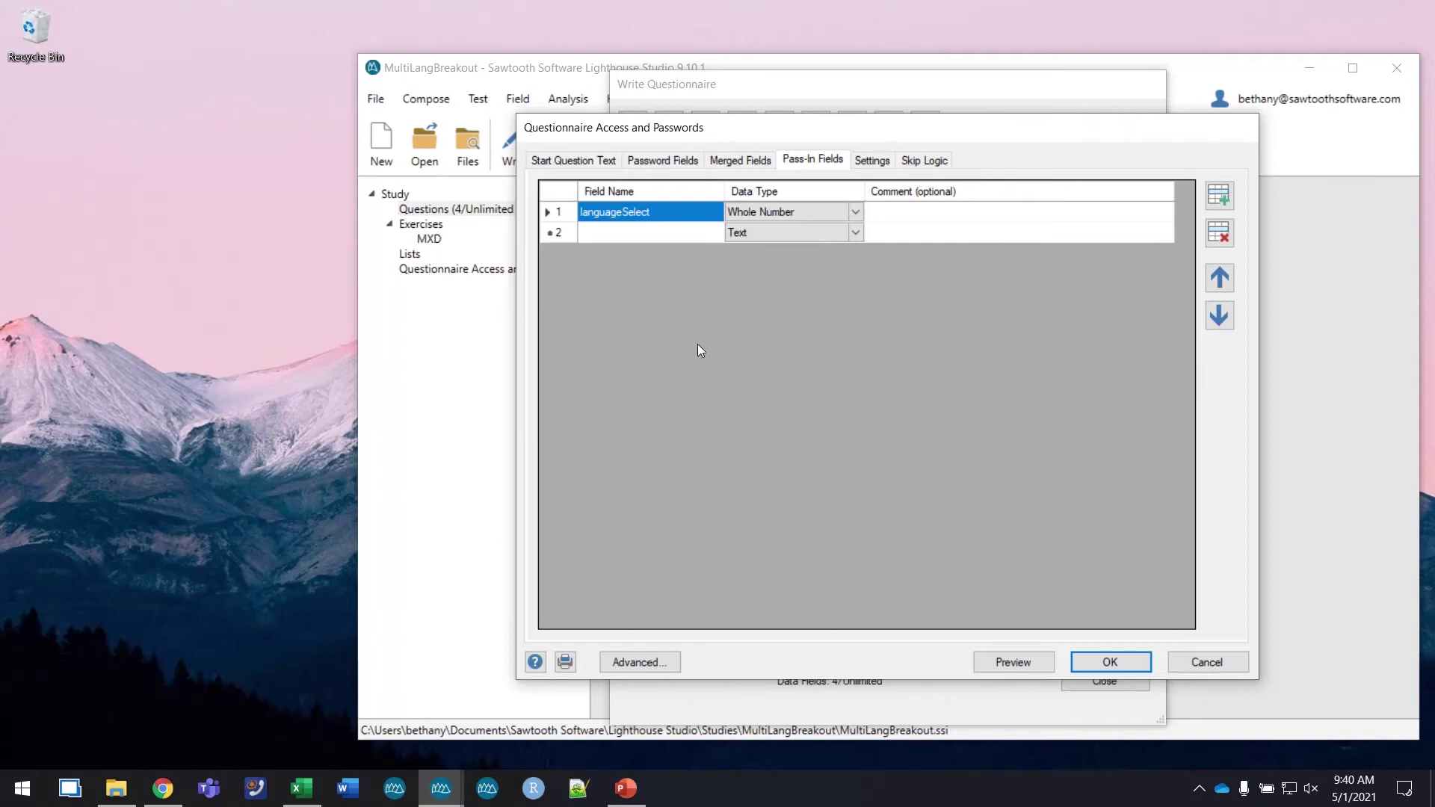
click(1096, 655)
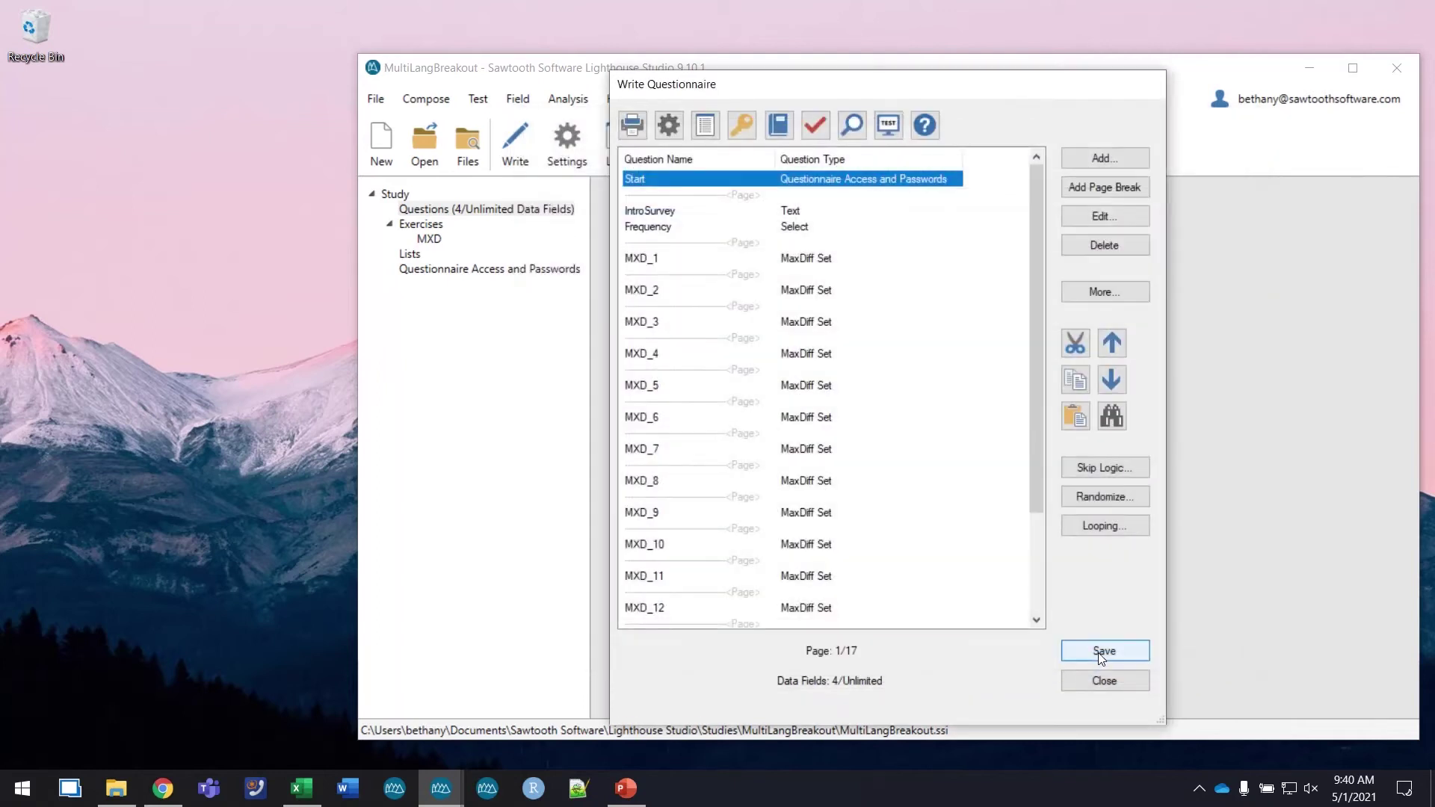
click(1097, 653)
click(1098, 682)
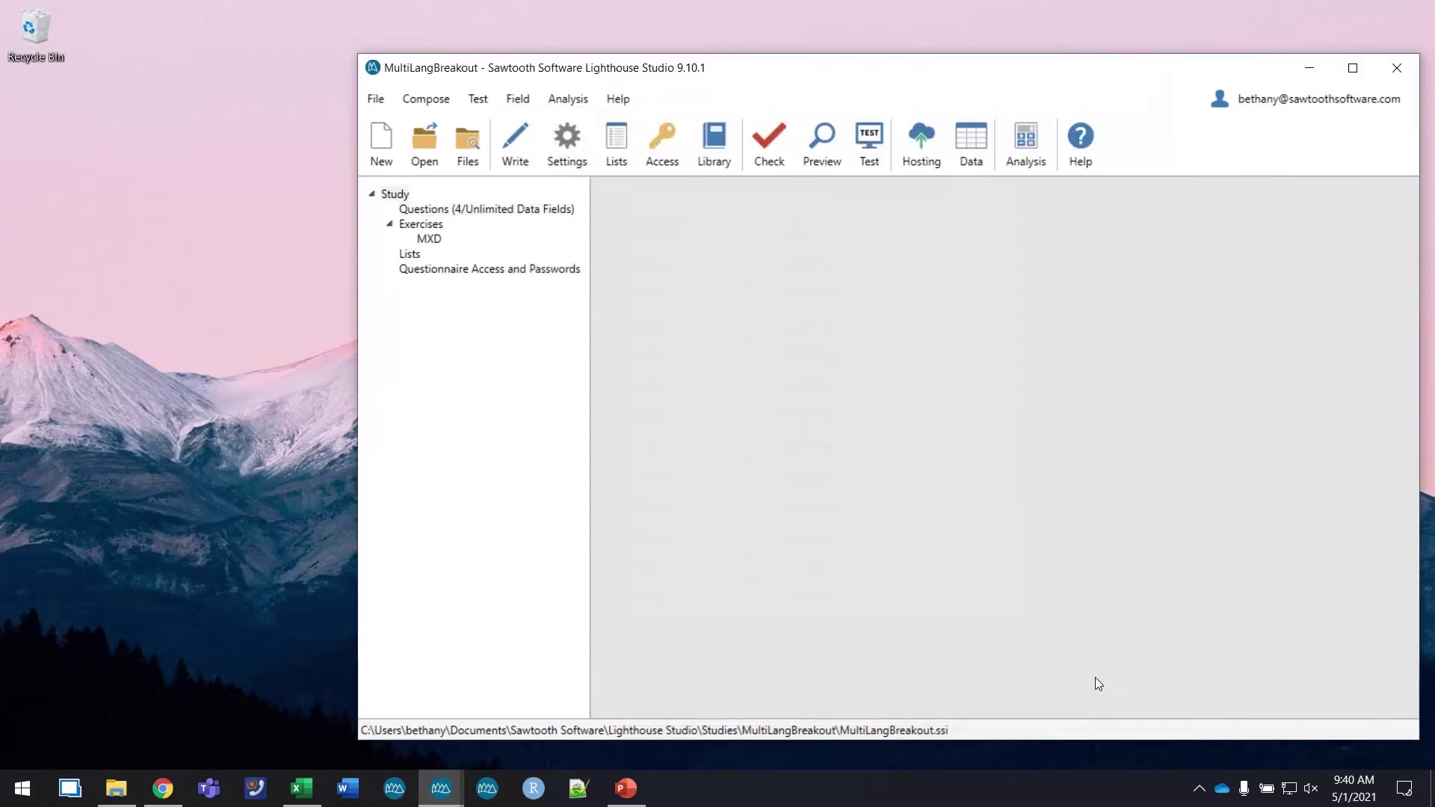
Locate the study's translation export and import commands, and review the Basic Code Structure slide in the PowerPoint presentation.
click(373, 100)
mouse_move(456, 323)
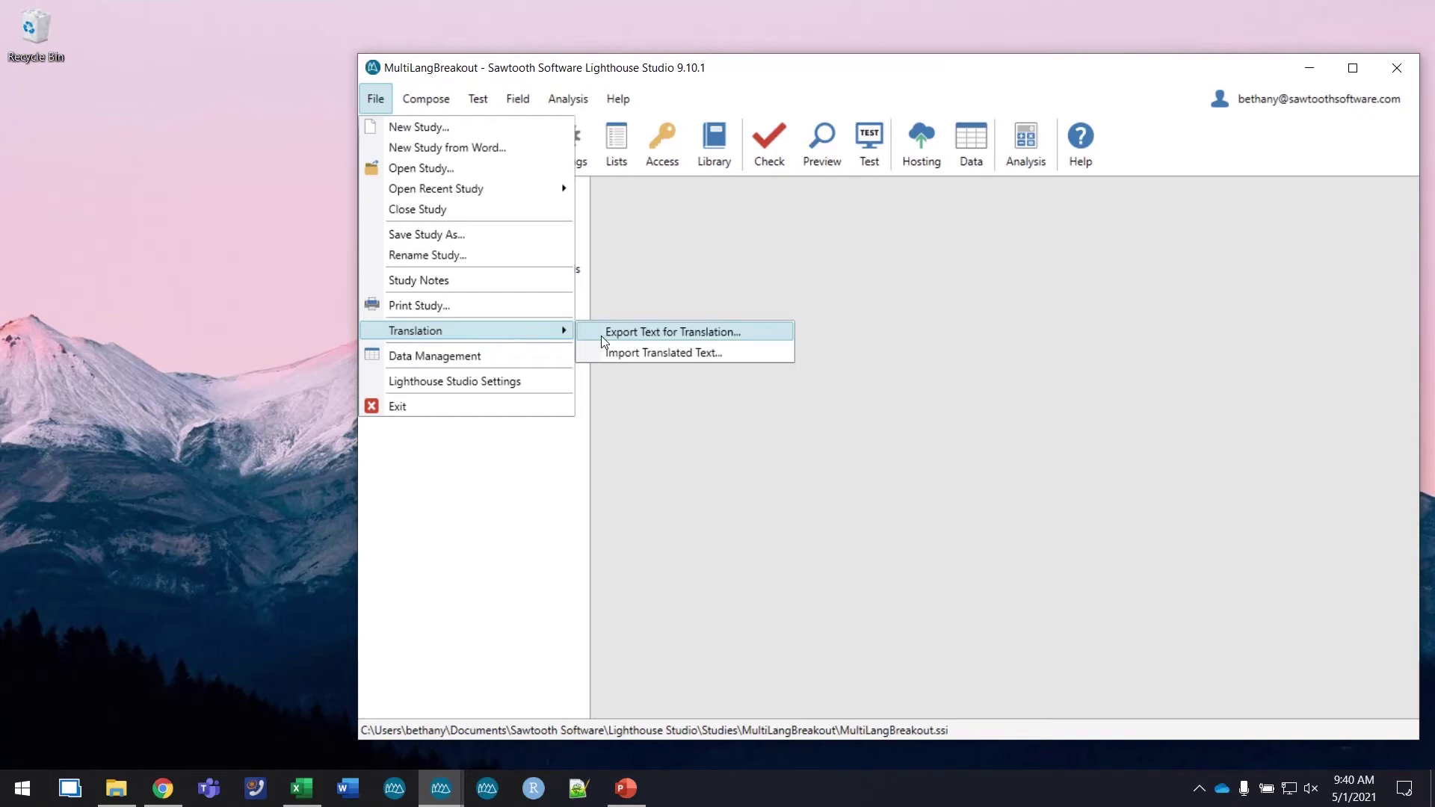
click(674, 468)
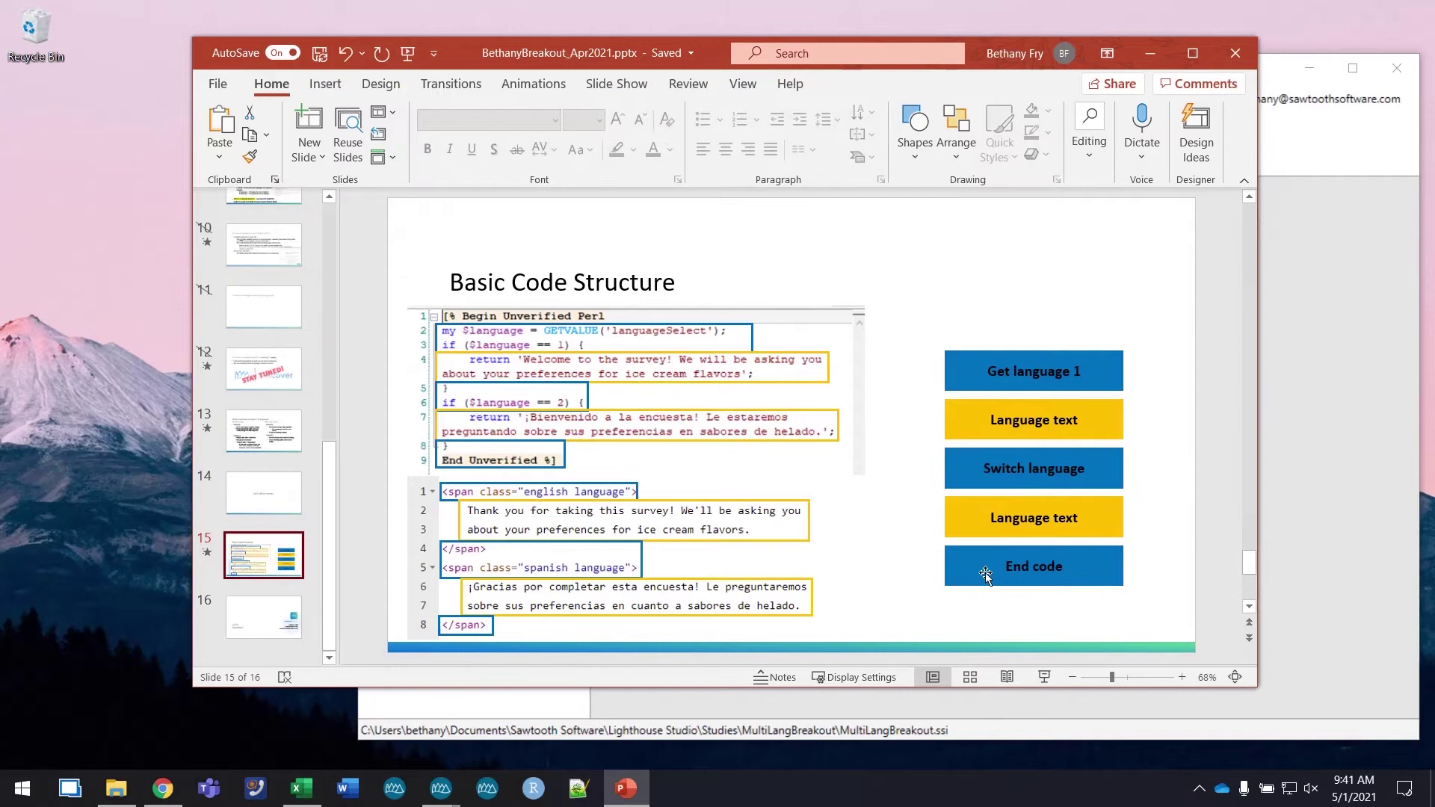
scroll(582, 397, down, 1)
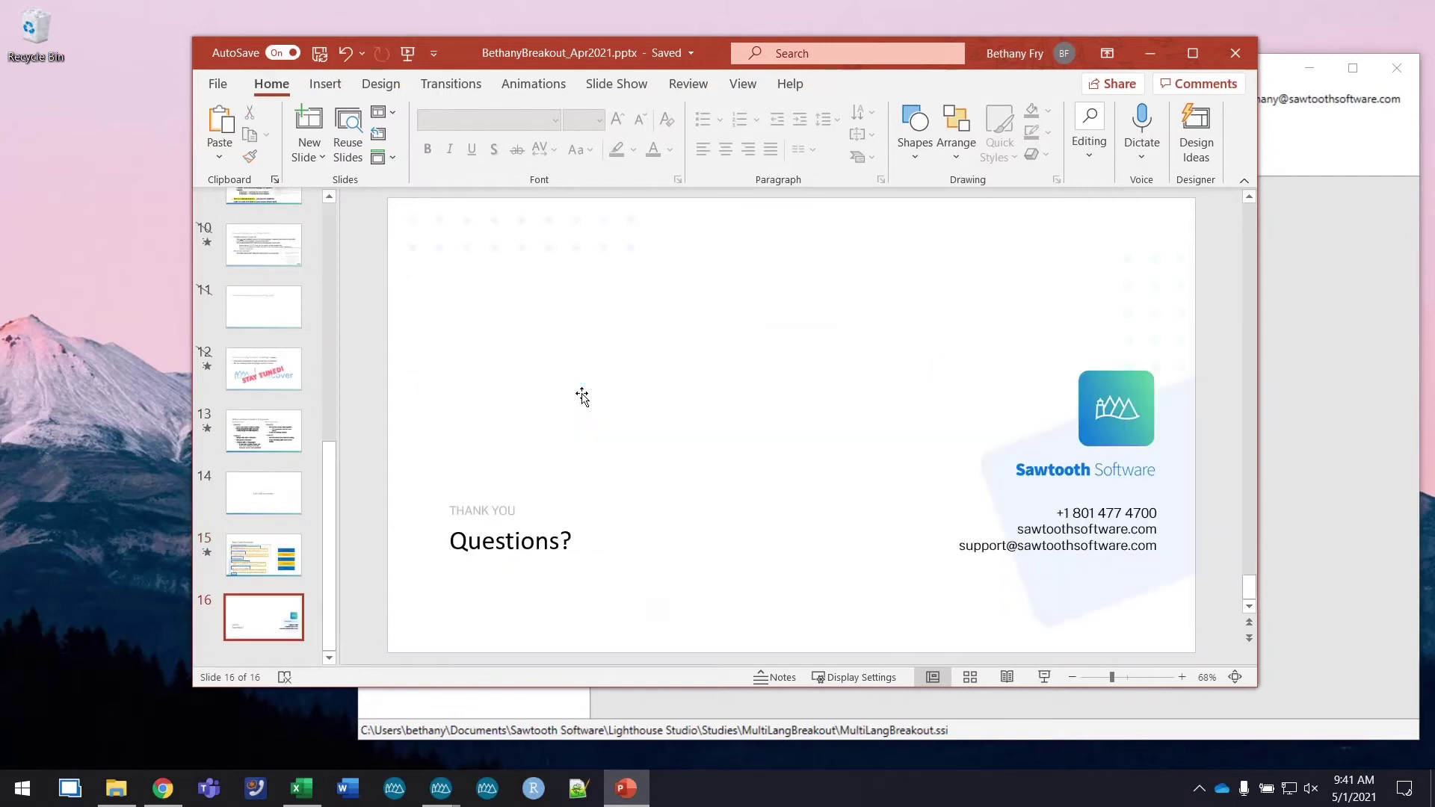
scroll(1105, 564, up, 1)
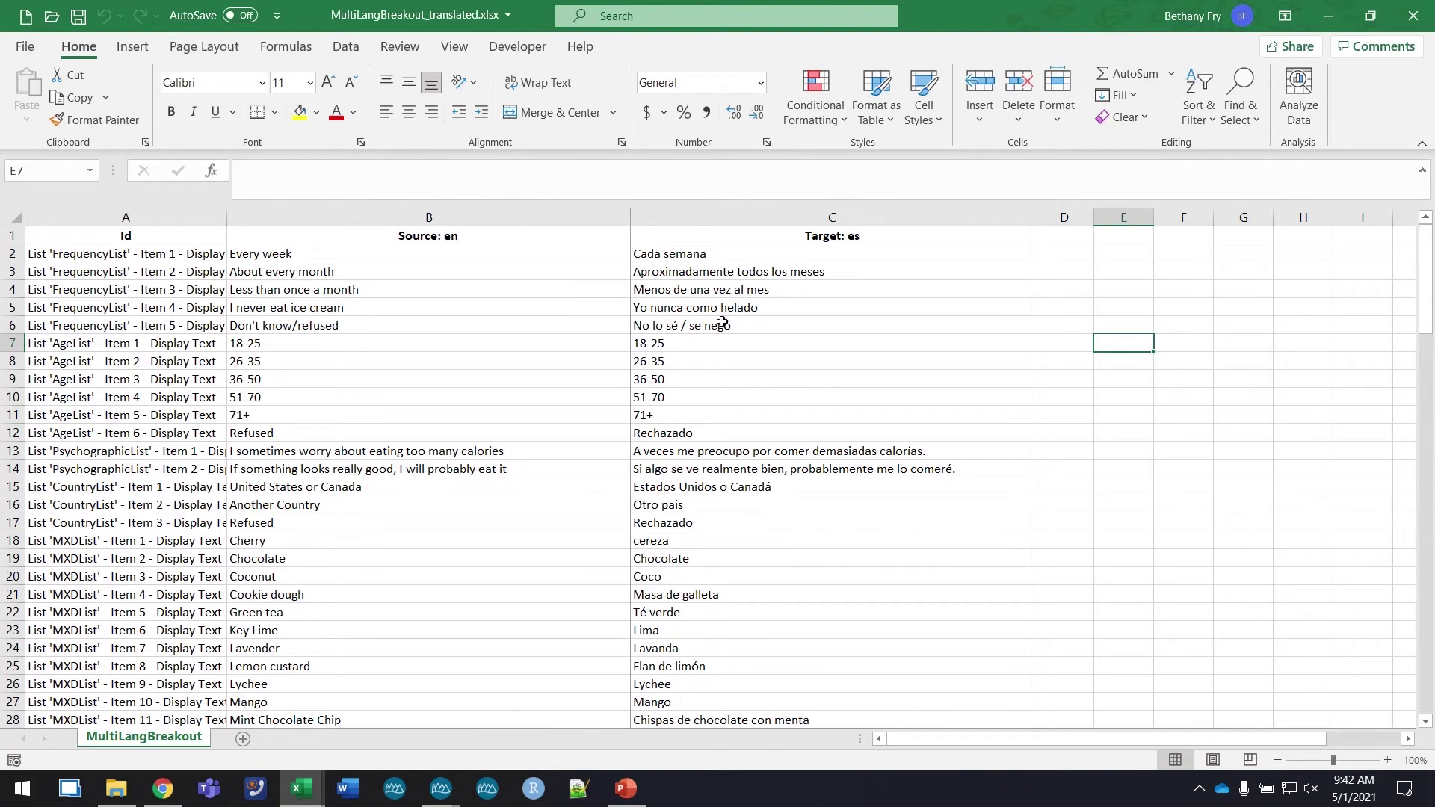
Switch to the LighthouseStudioMultiLanguageToolMacro-CSS.xlsm workbook in Excel and enable its editing and macro content.
mouse_move(301, 787)
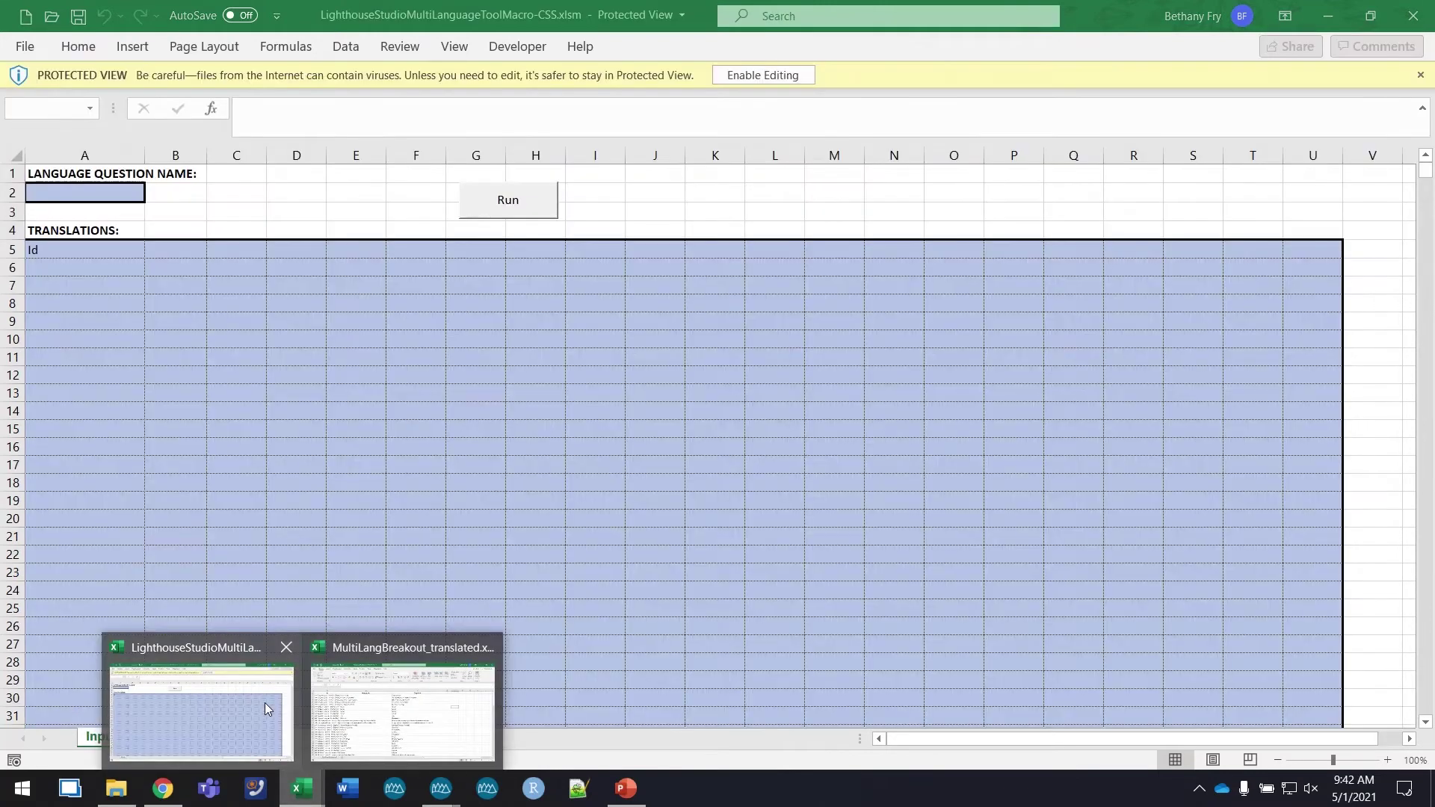
click(264, 703)
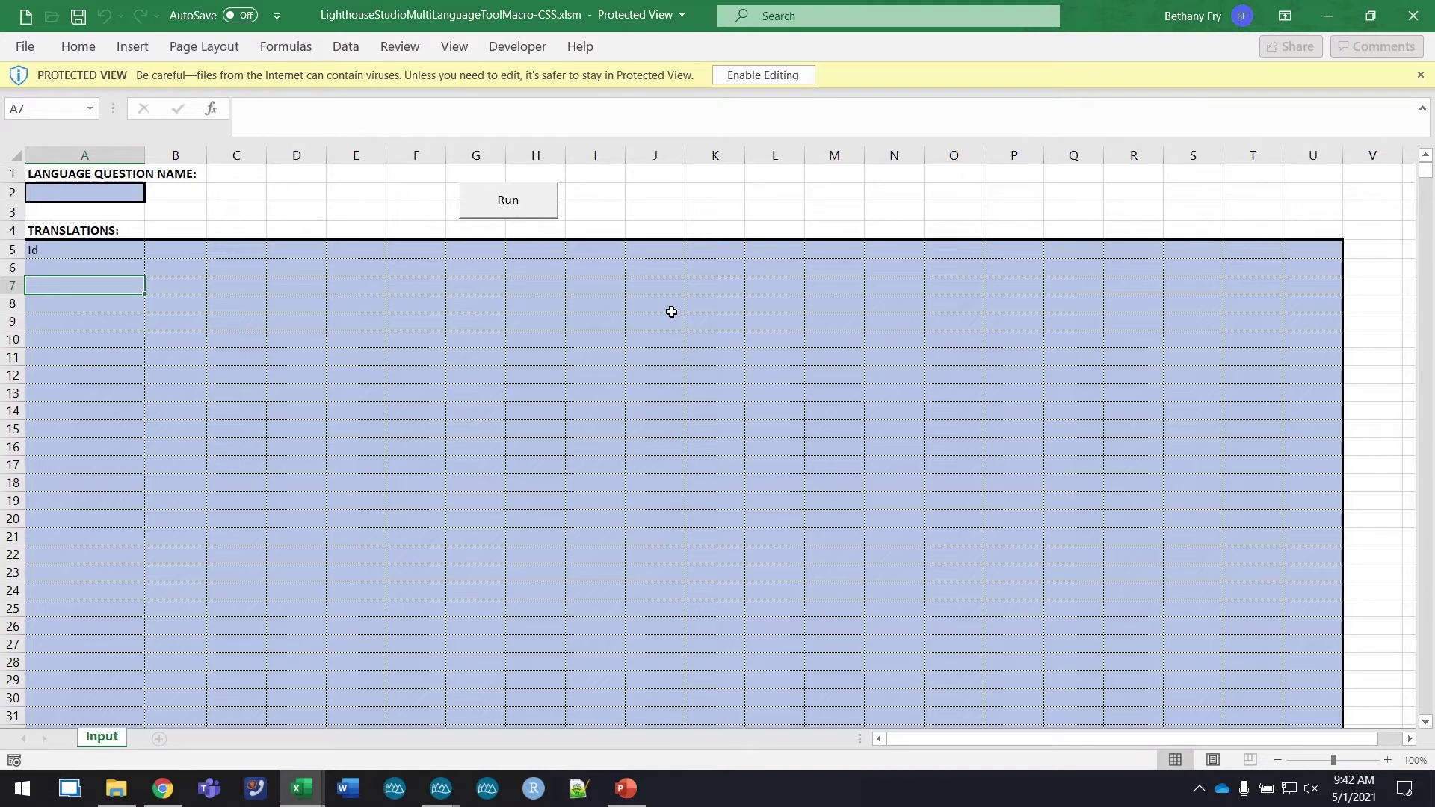
click(767, 81)
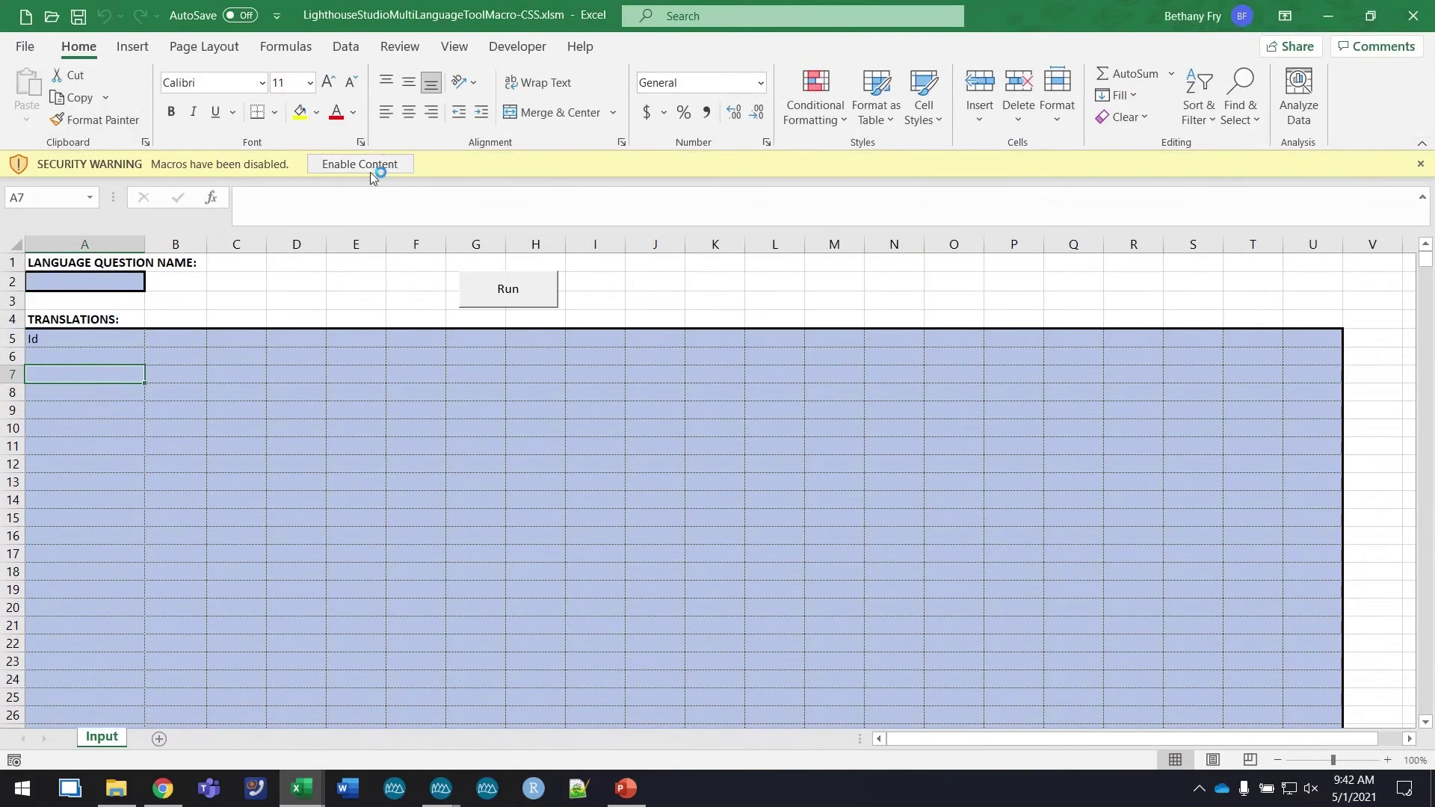
click(373, 162)
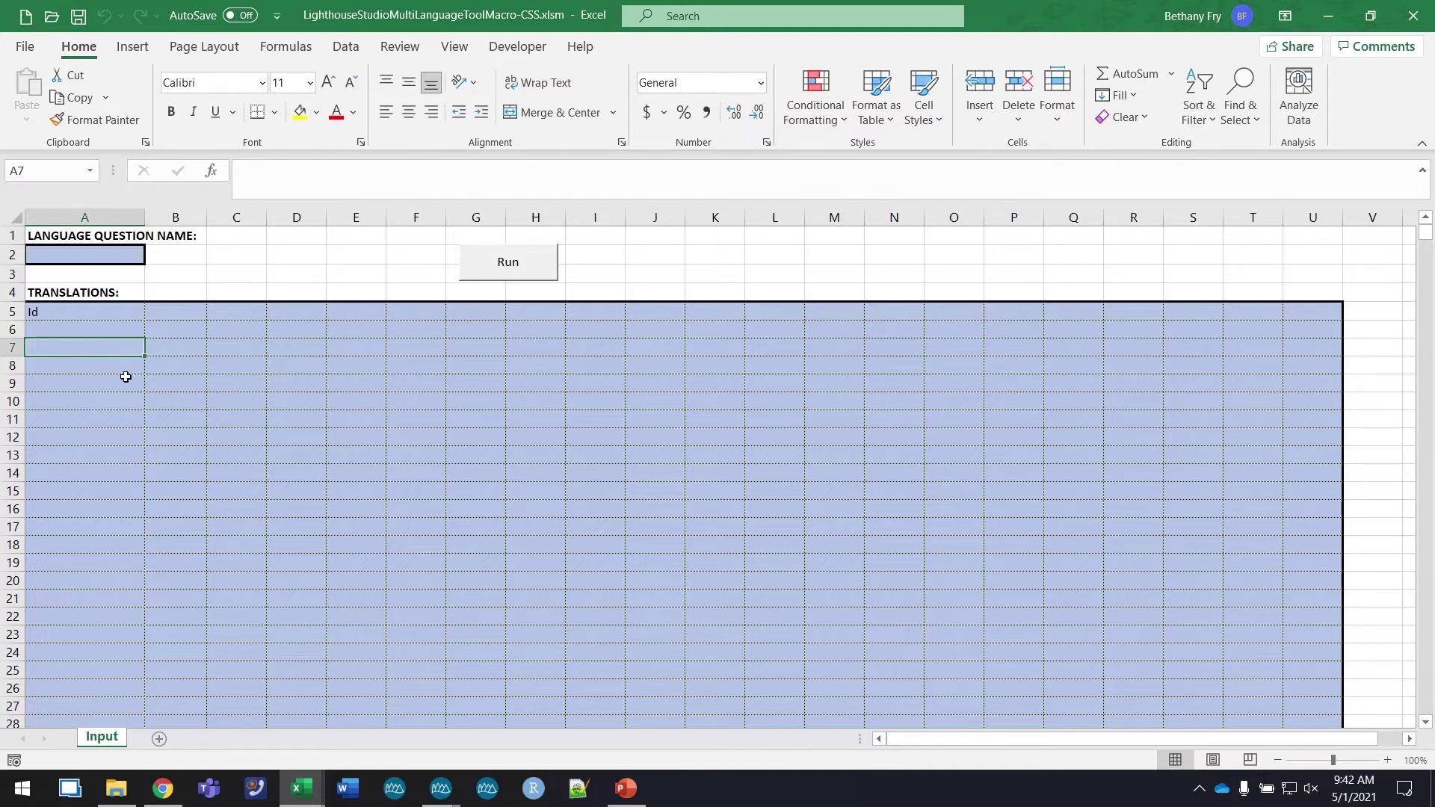
Look up the name of the language pass-in field in MultiLangBreakout's questionnaire access settings in Lighthouse Studio.
click(64, 312)
shift+click(688, 522)
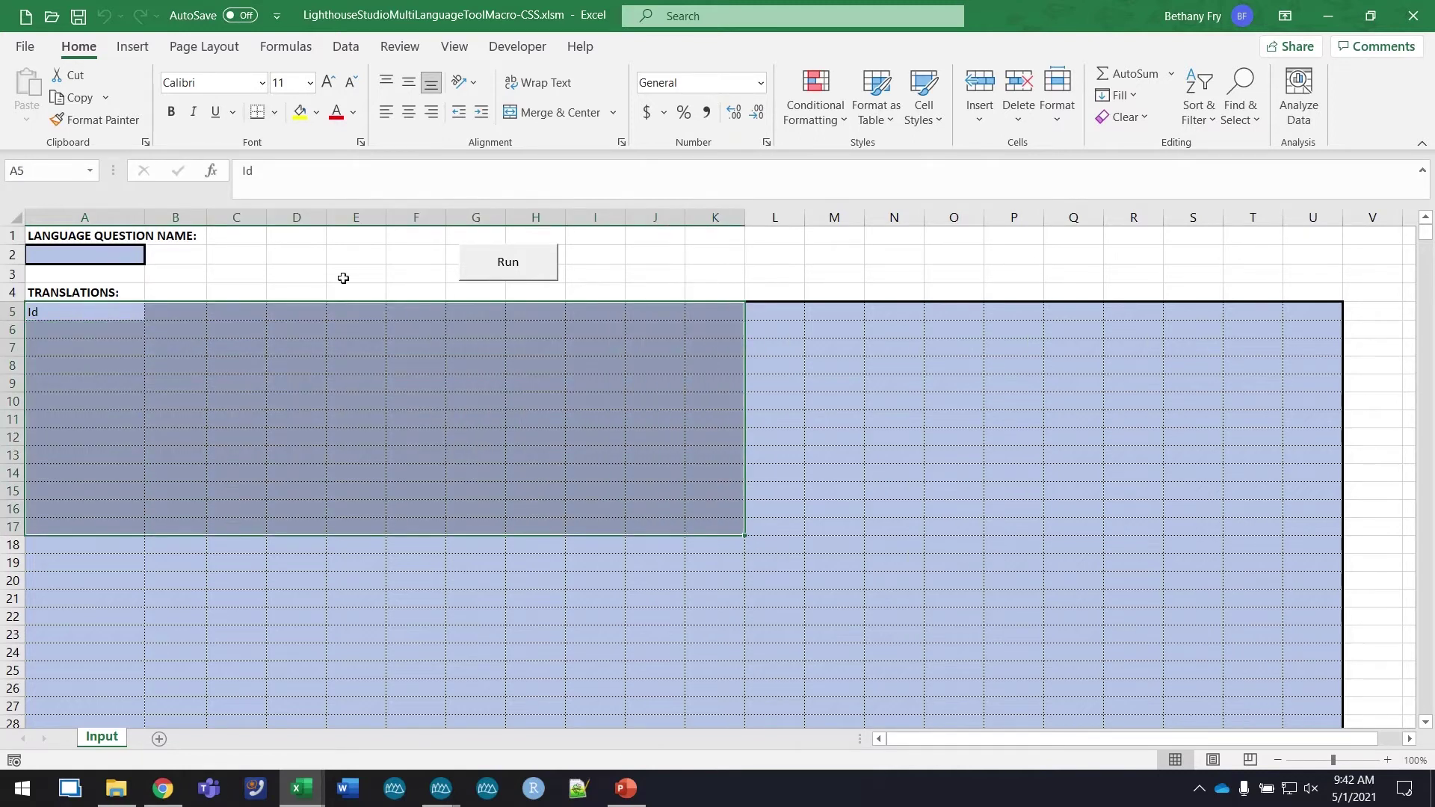
click(114, 254)
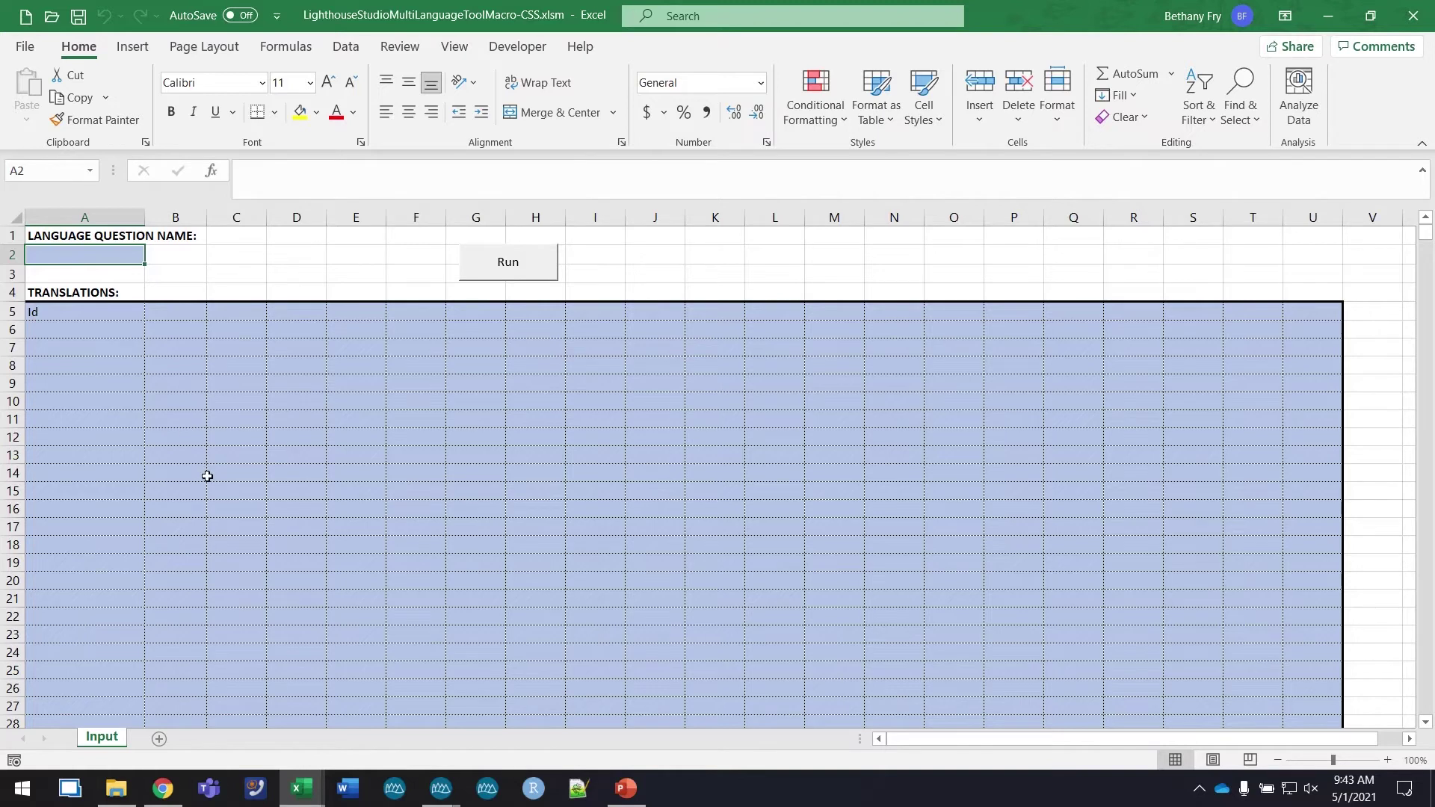
mouse_move(443, 791)
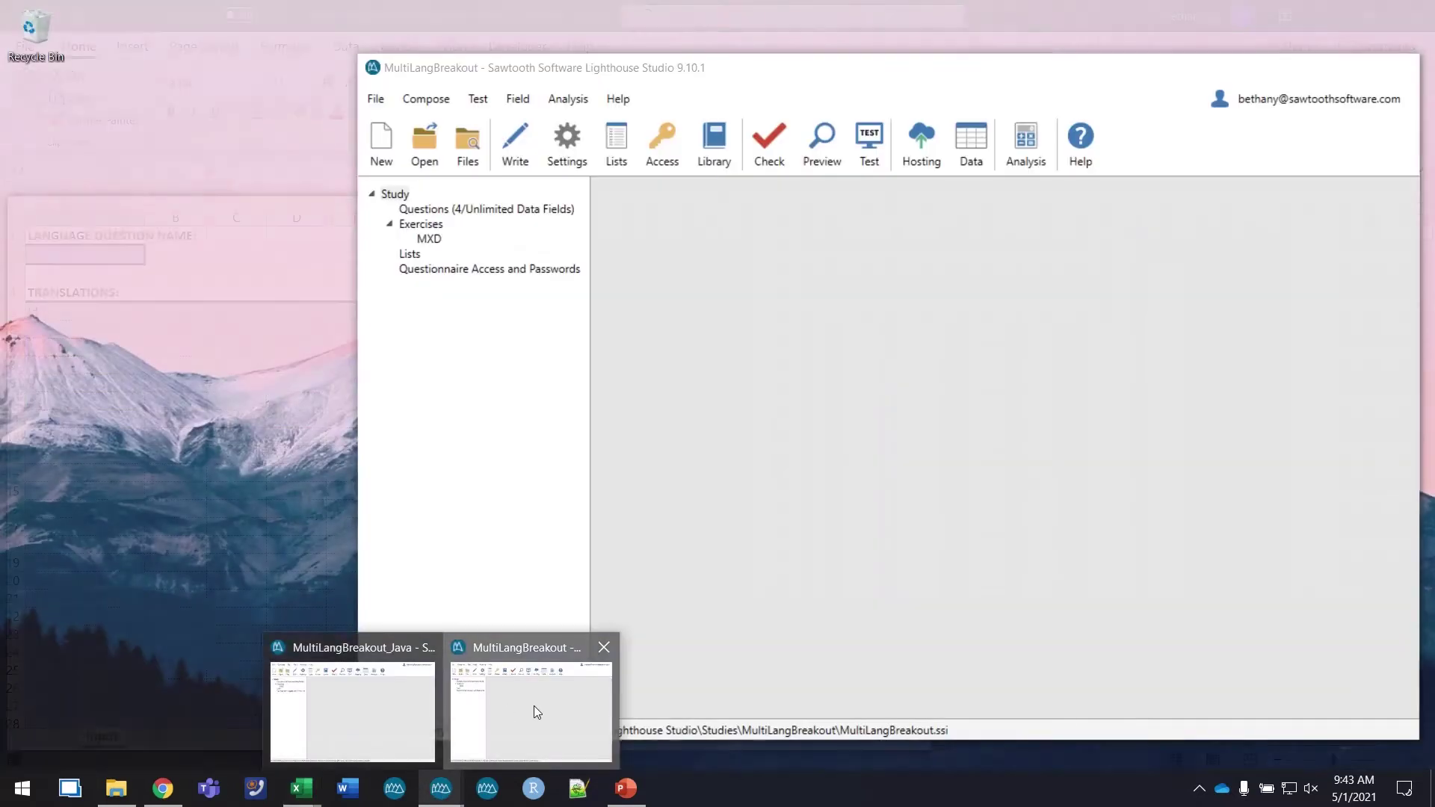
click(533, 705)
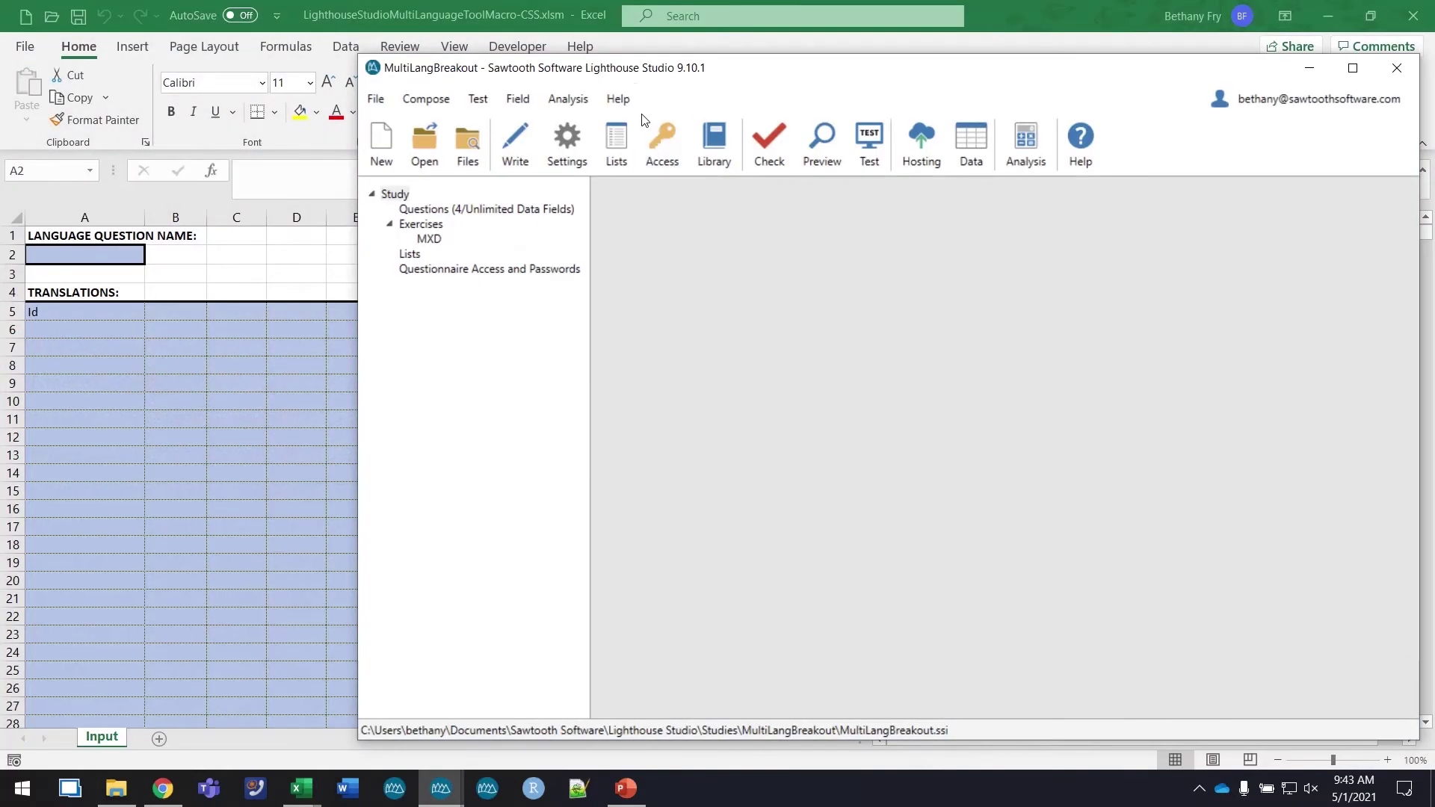
click(662, 150)
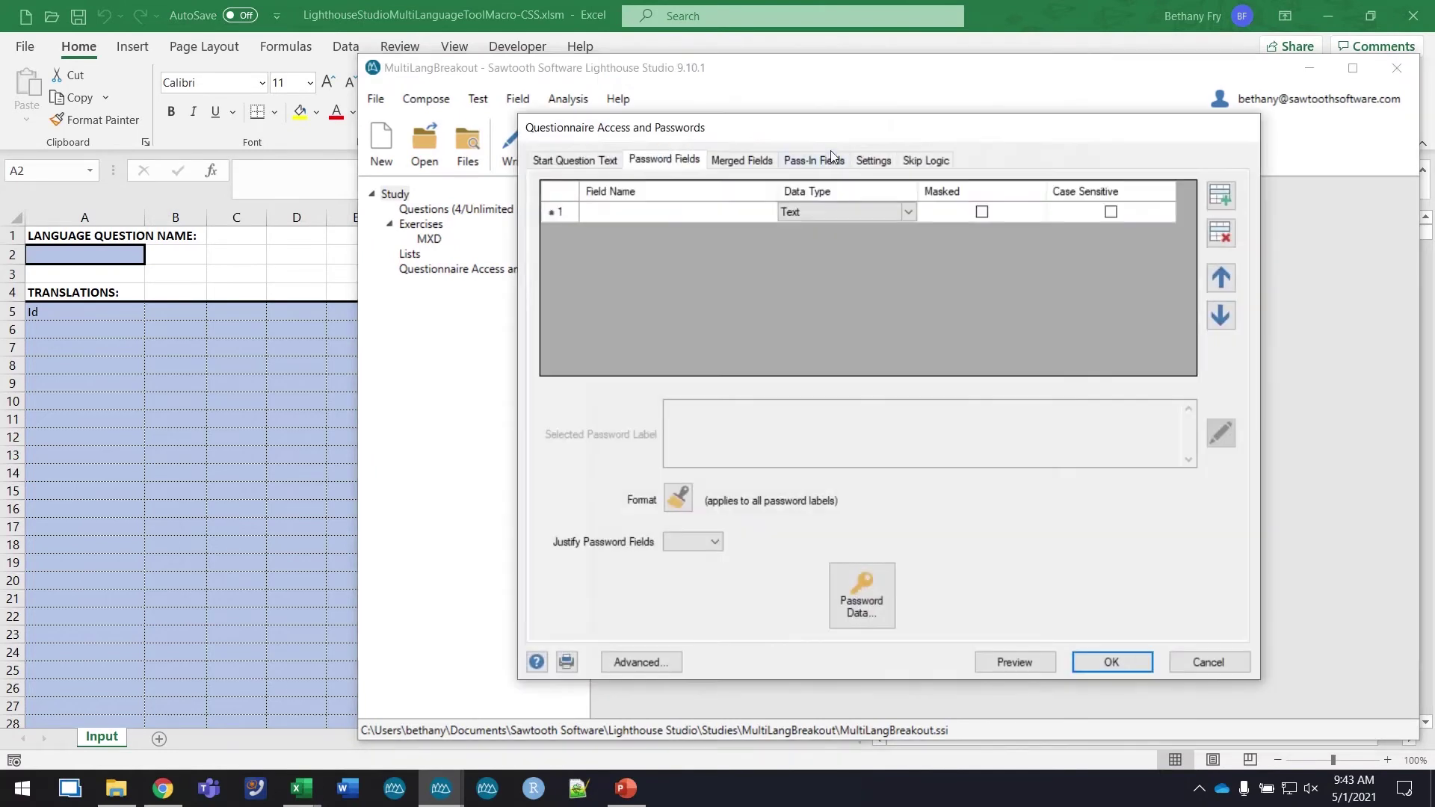
click(813, 160)
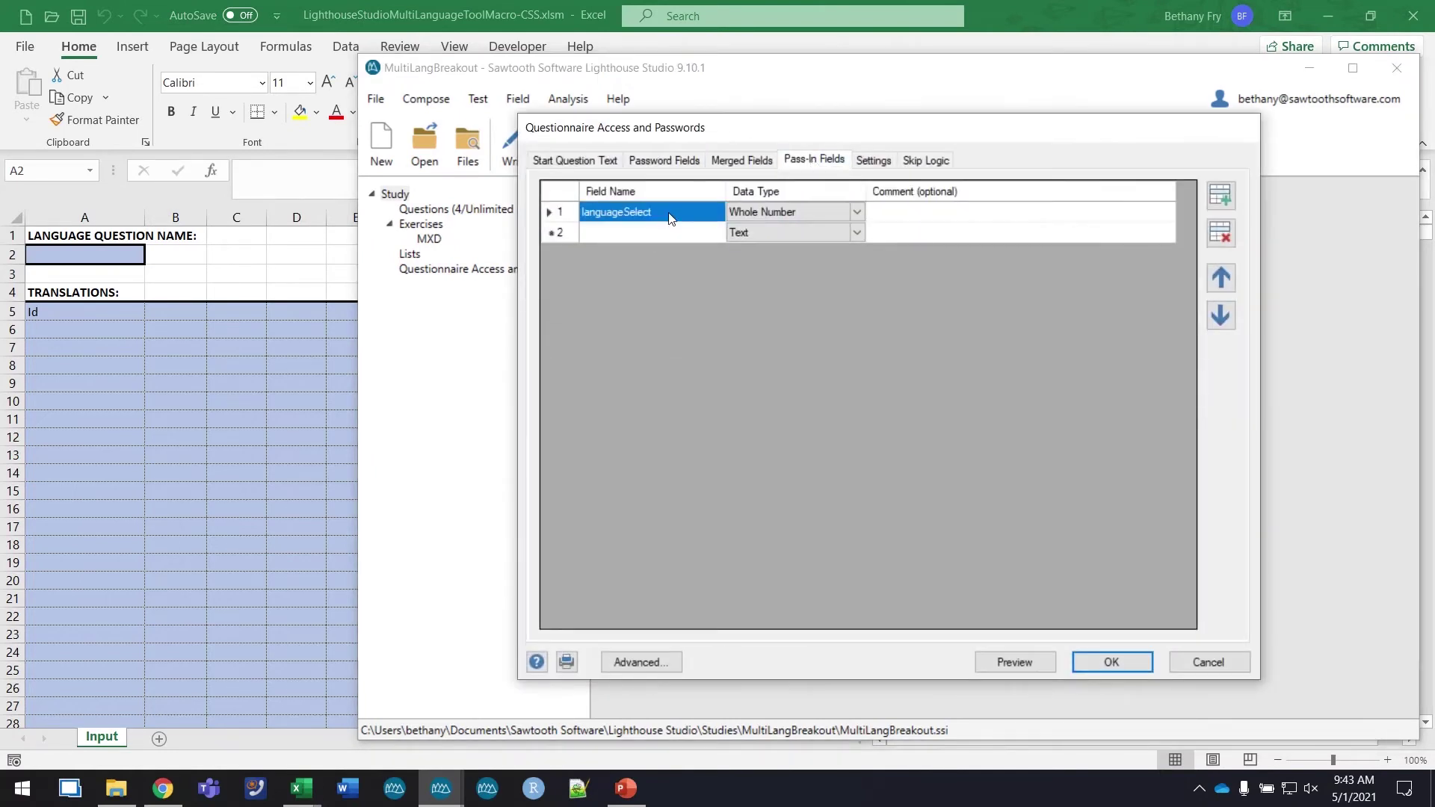
Enter languageSelect as the language question name in cell A2 of the Excel macro workbook.
click(129, 254)
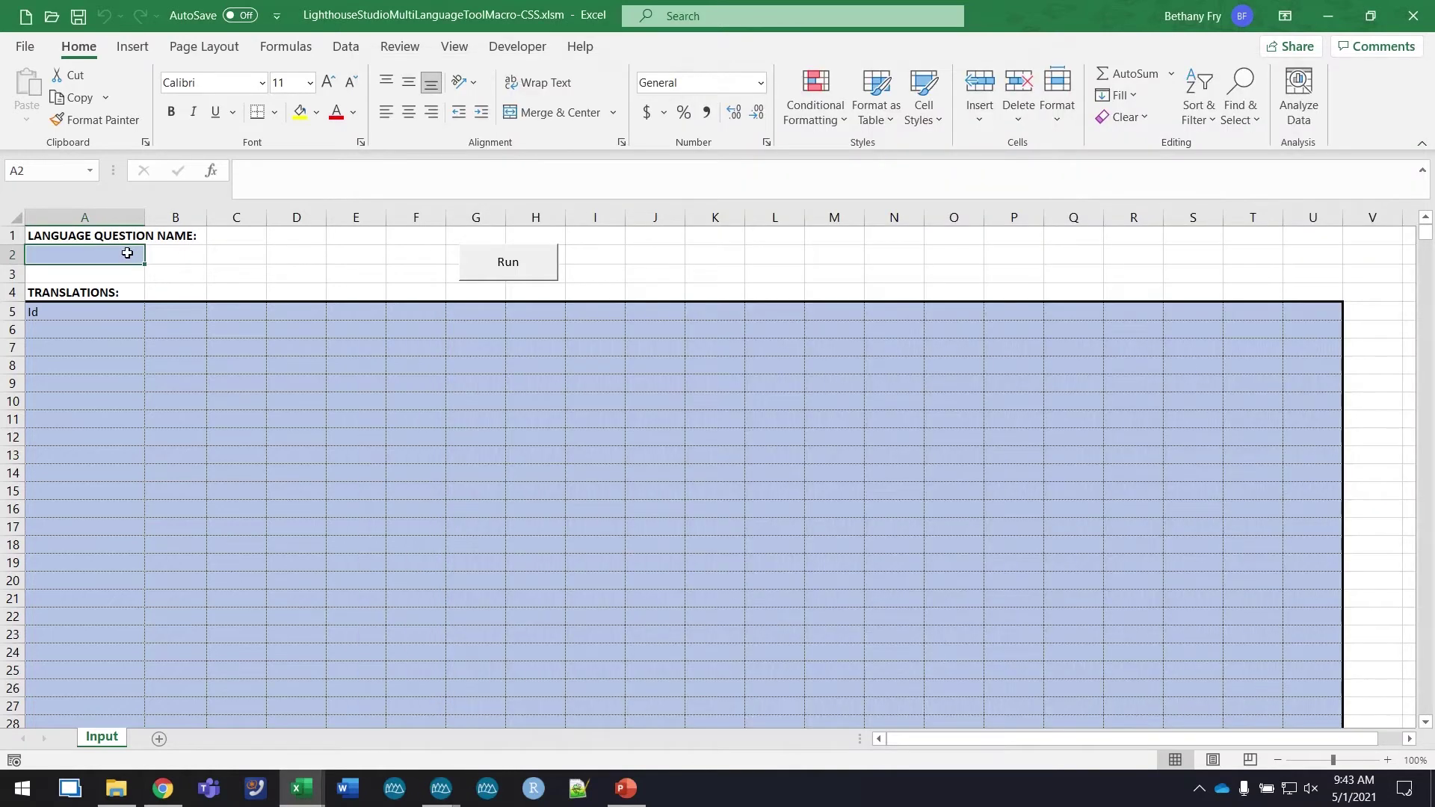
text(languageSelect)
key(Return)
Copy the whole translation table from MultiLangBreakout_translated.xlsx into the macro workbook's translations area, starting at cell A5.
click(78, 312)
mouse_move(300, 801)
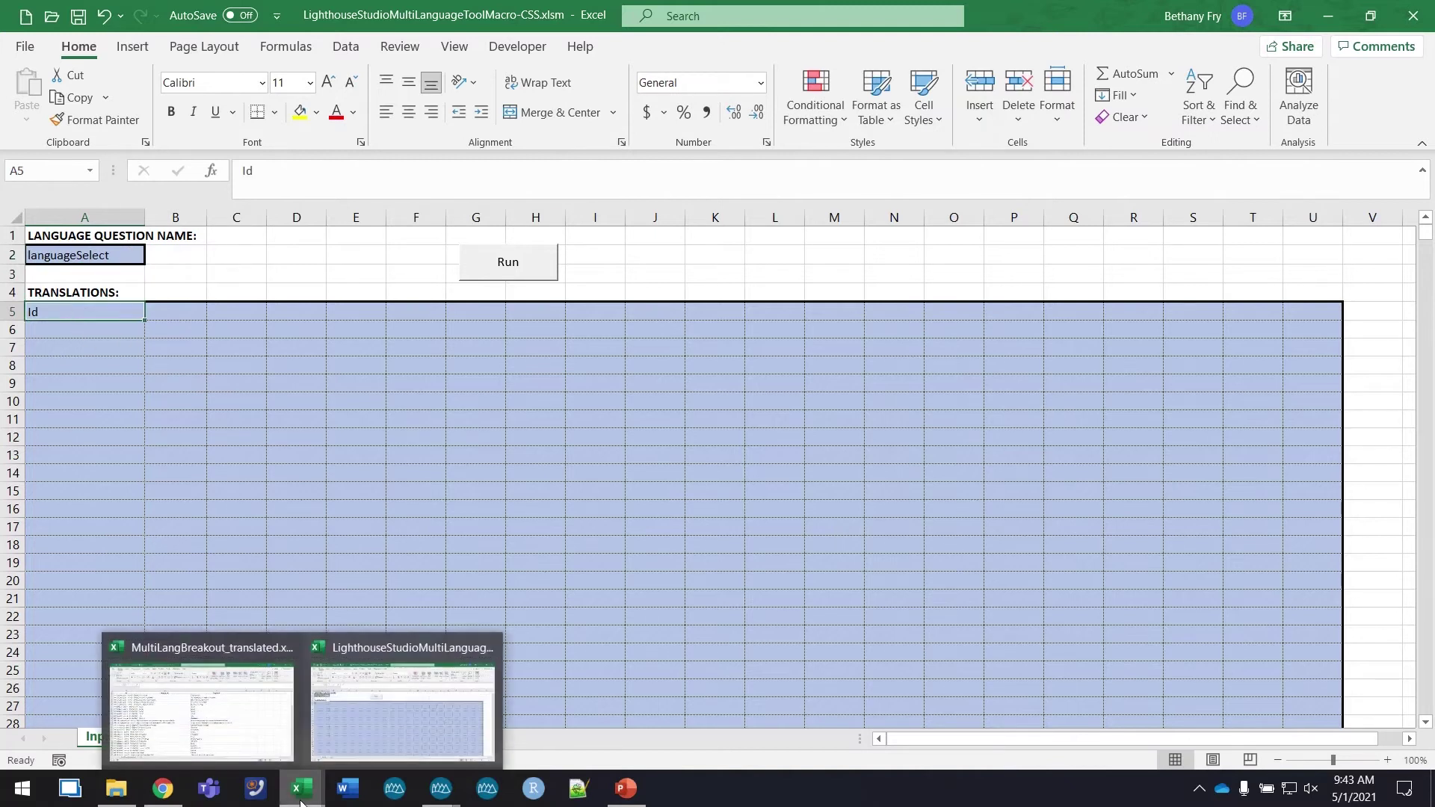
click(123, 721)
click(129, 239)
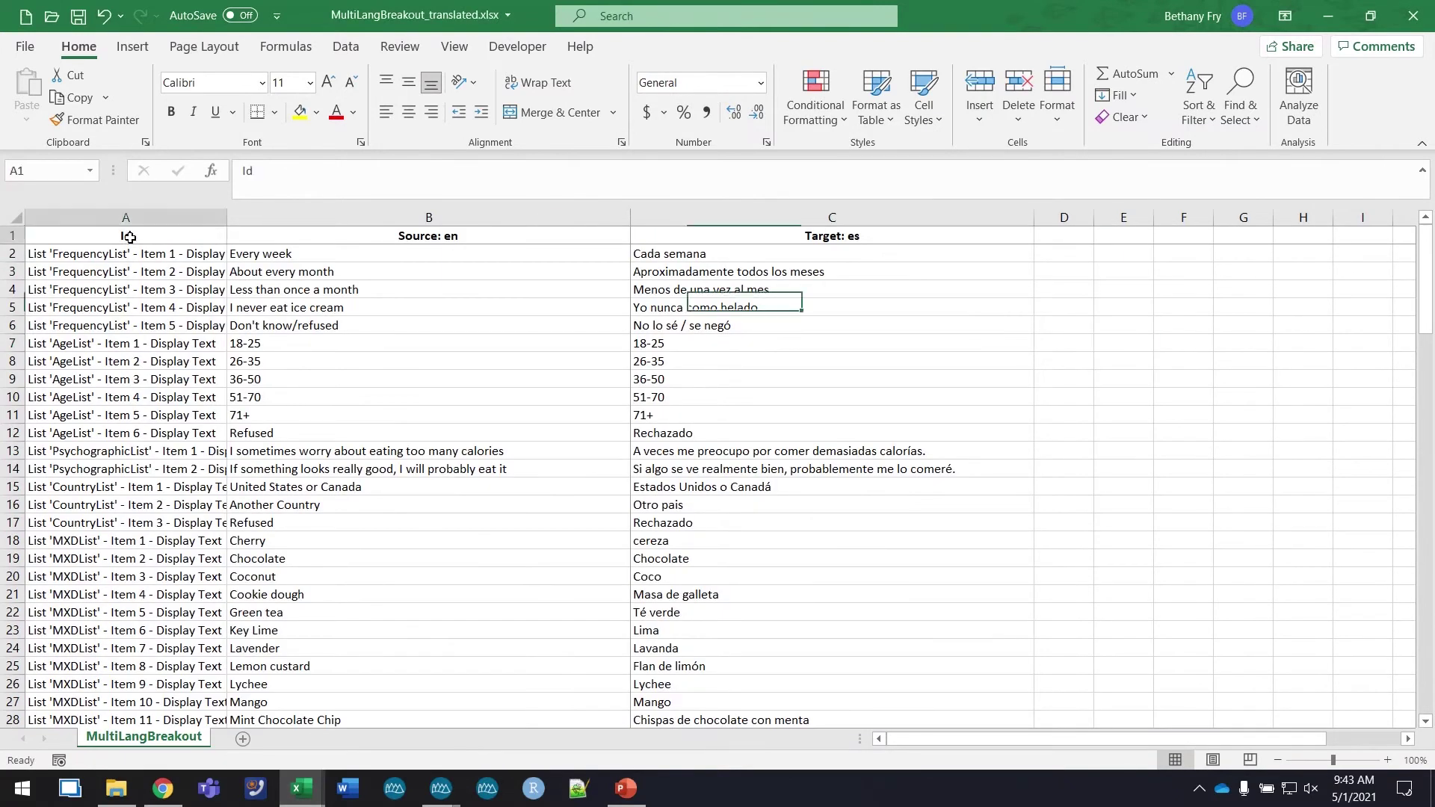
key(ctrl+shift+End)
key(ctrl+c)
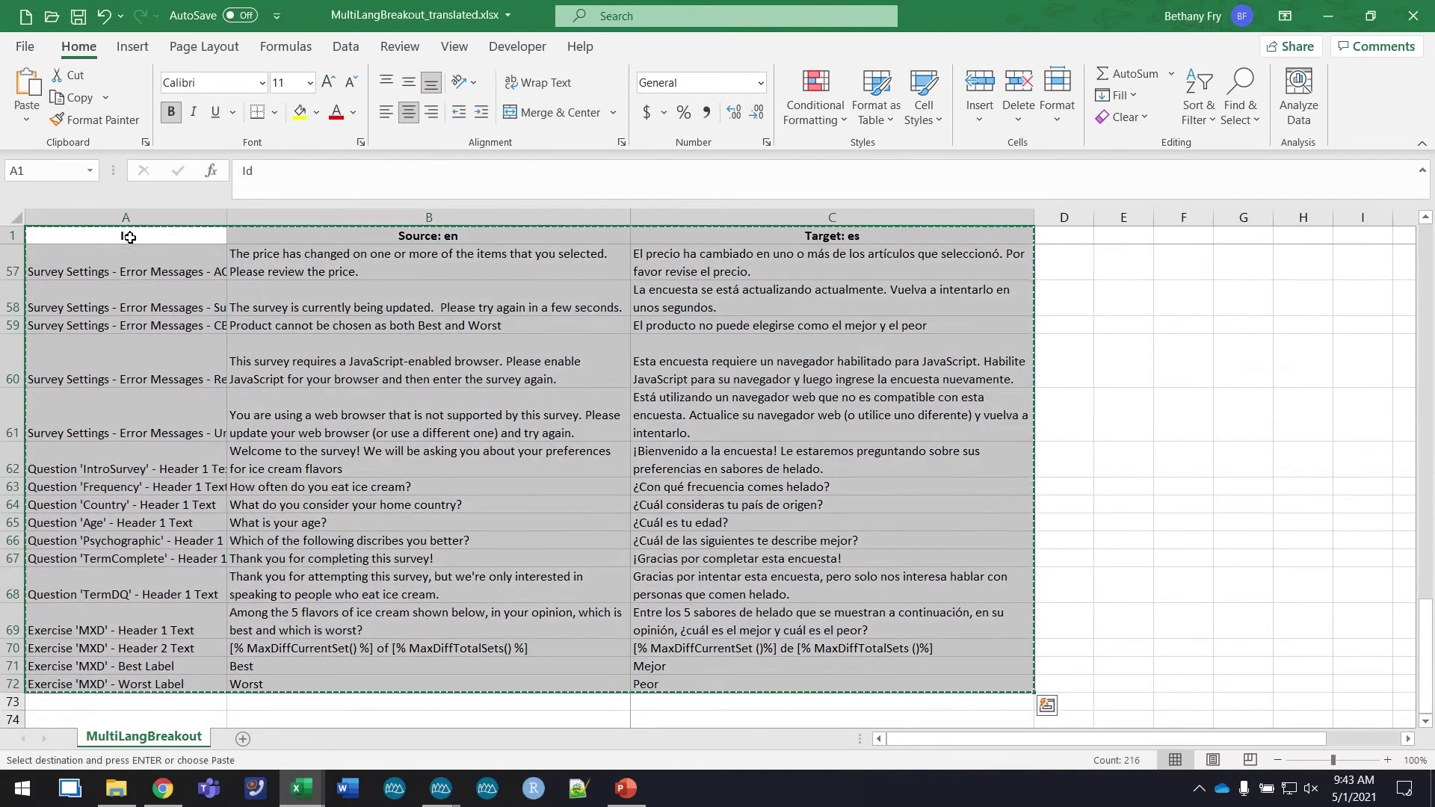
key(alt+Tab)
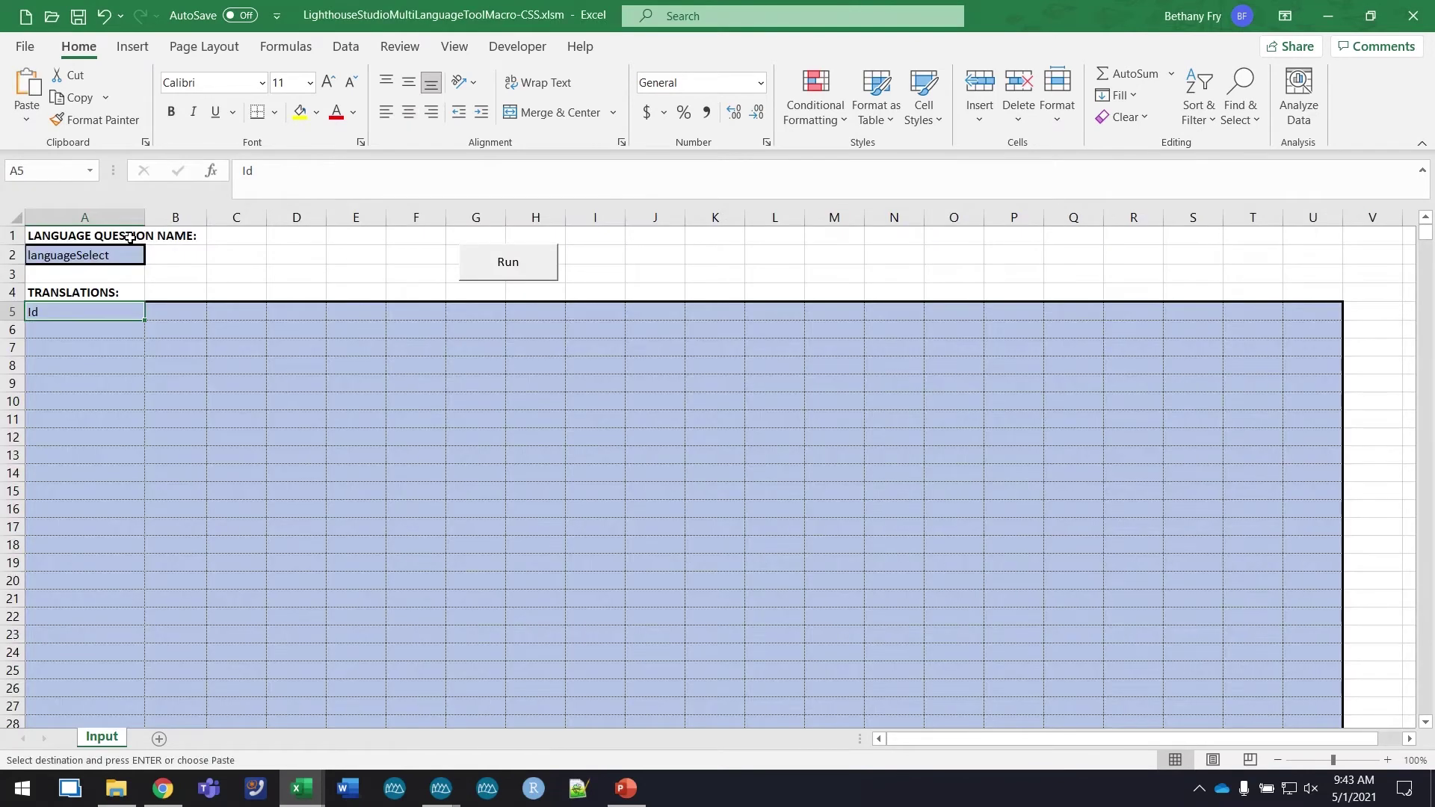
key(ctrl+v)
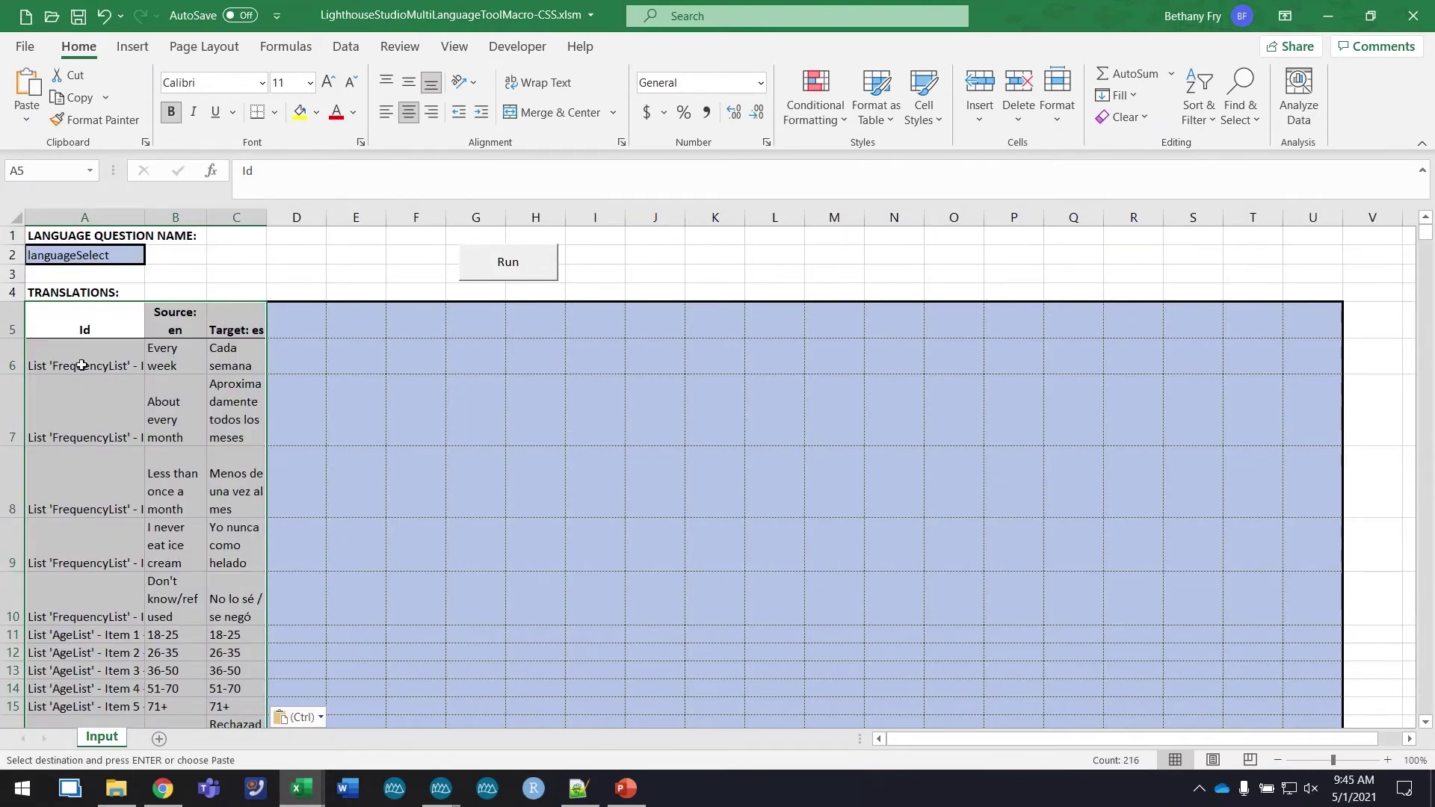
Check the pasted Id entries and the English and Spanish texts of the FrequencyList items.
click(112, 364)
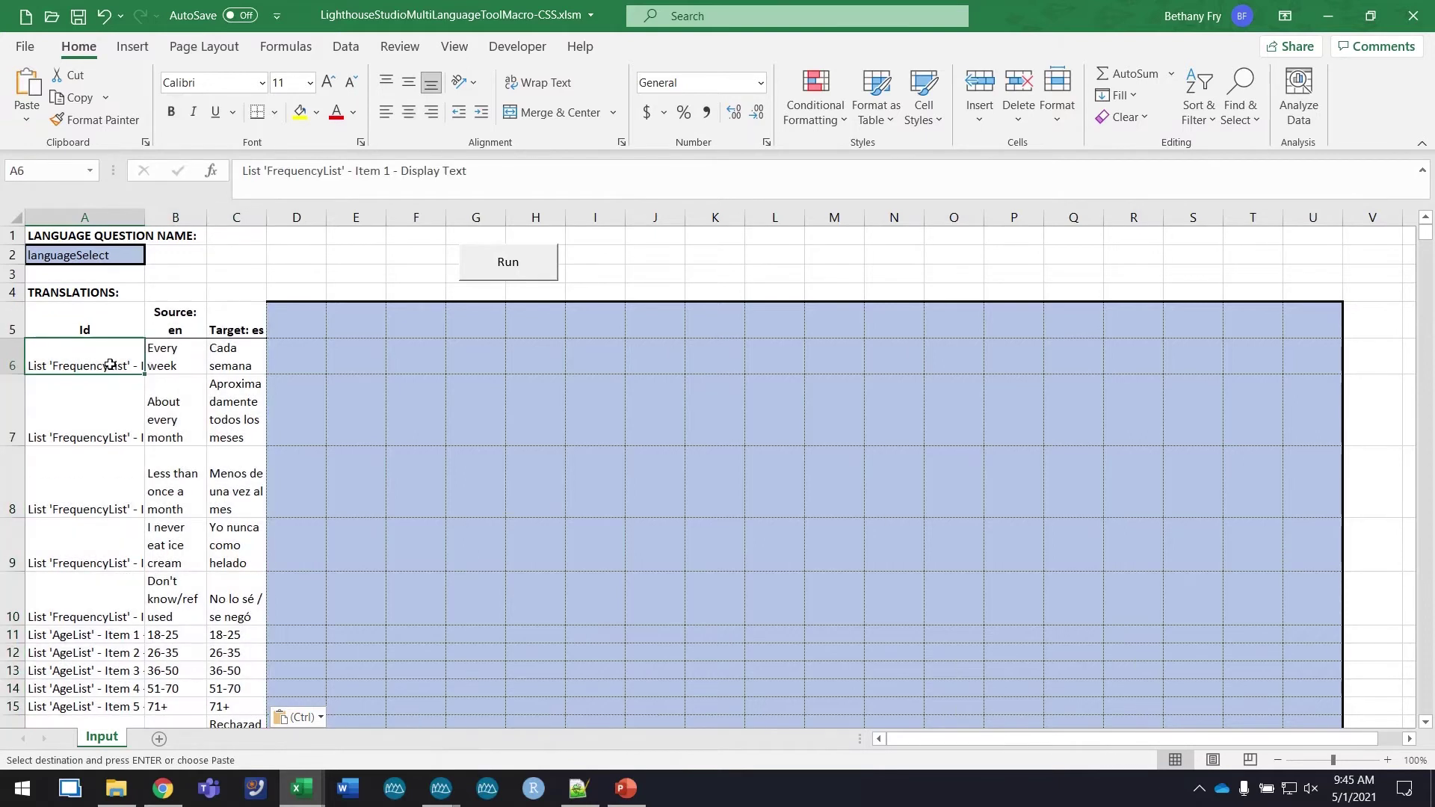
drag(159, 370, 240, 636)
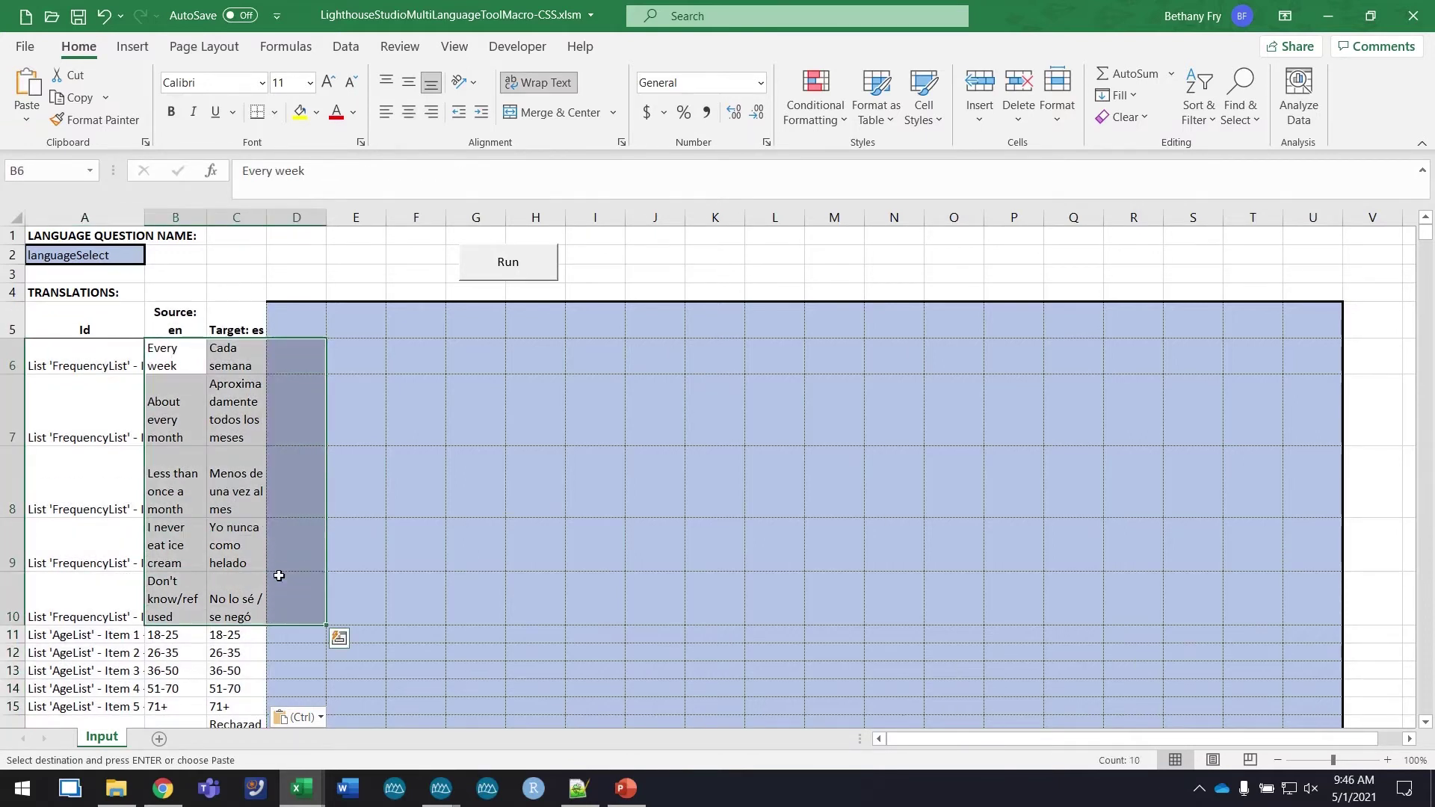
click(217, 444)
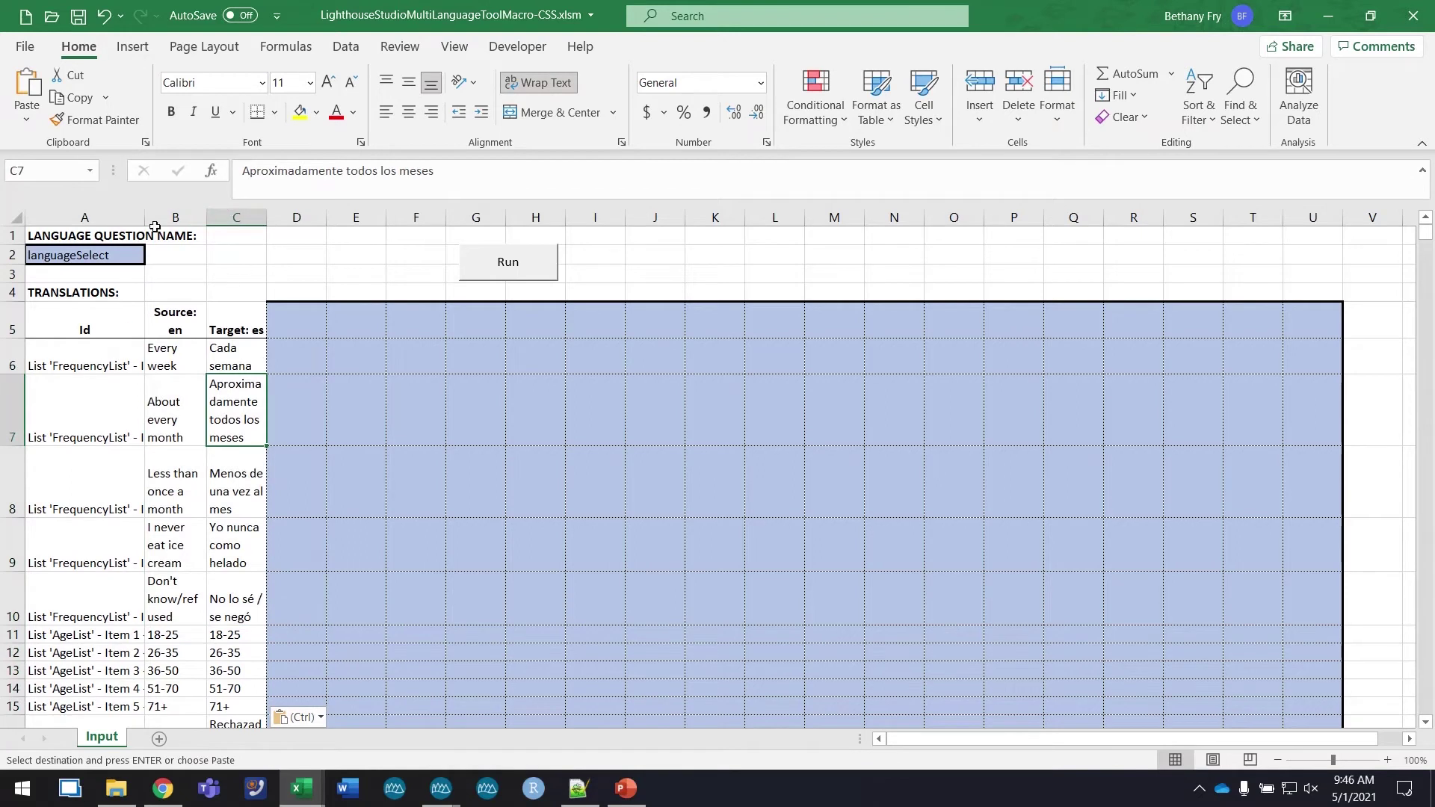
Insert a blank row above the first FrequencyList entry and fit column A's width to its Id texts.
click(60, 352)
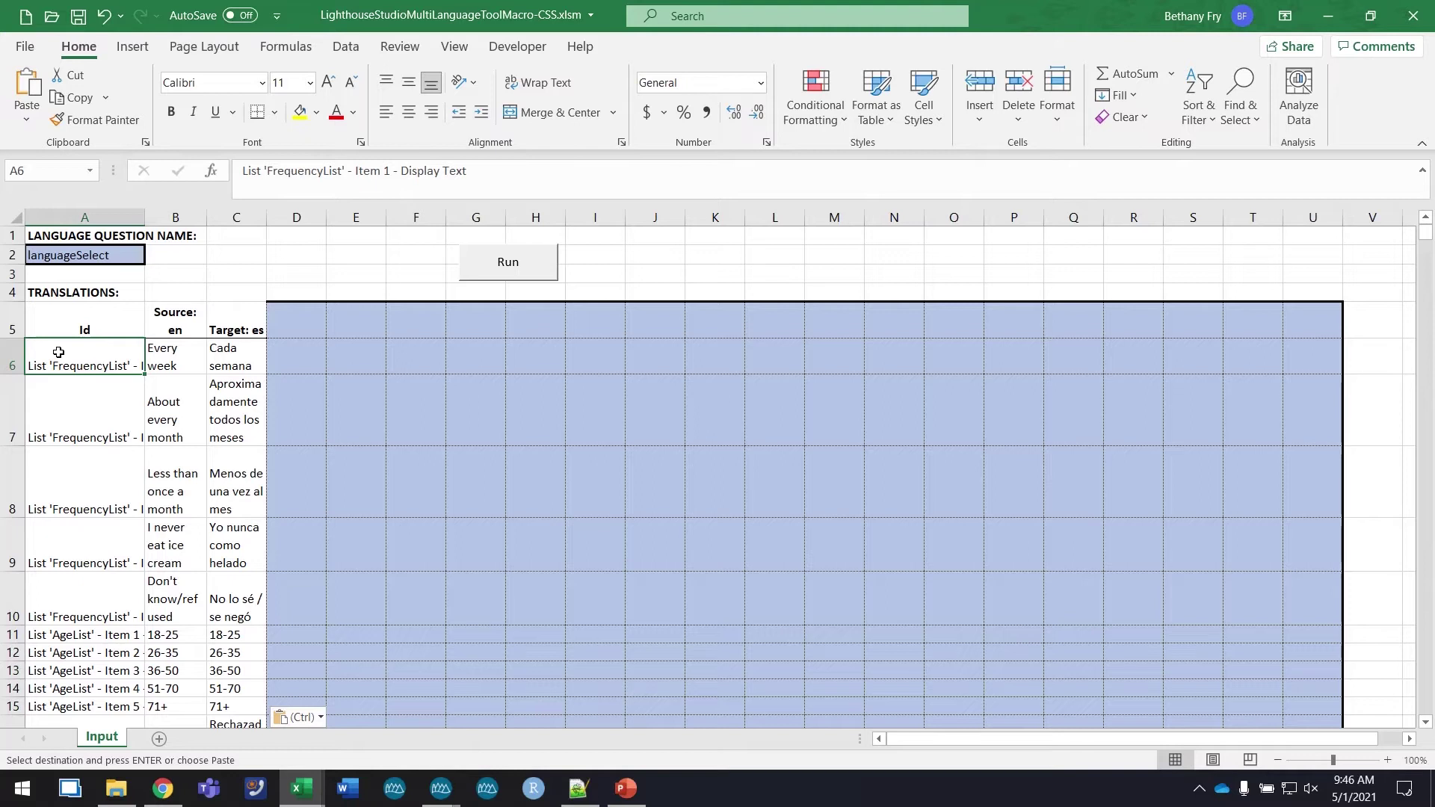
right_click(9, 358)
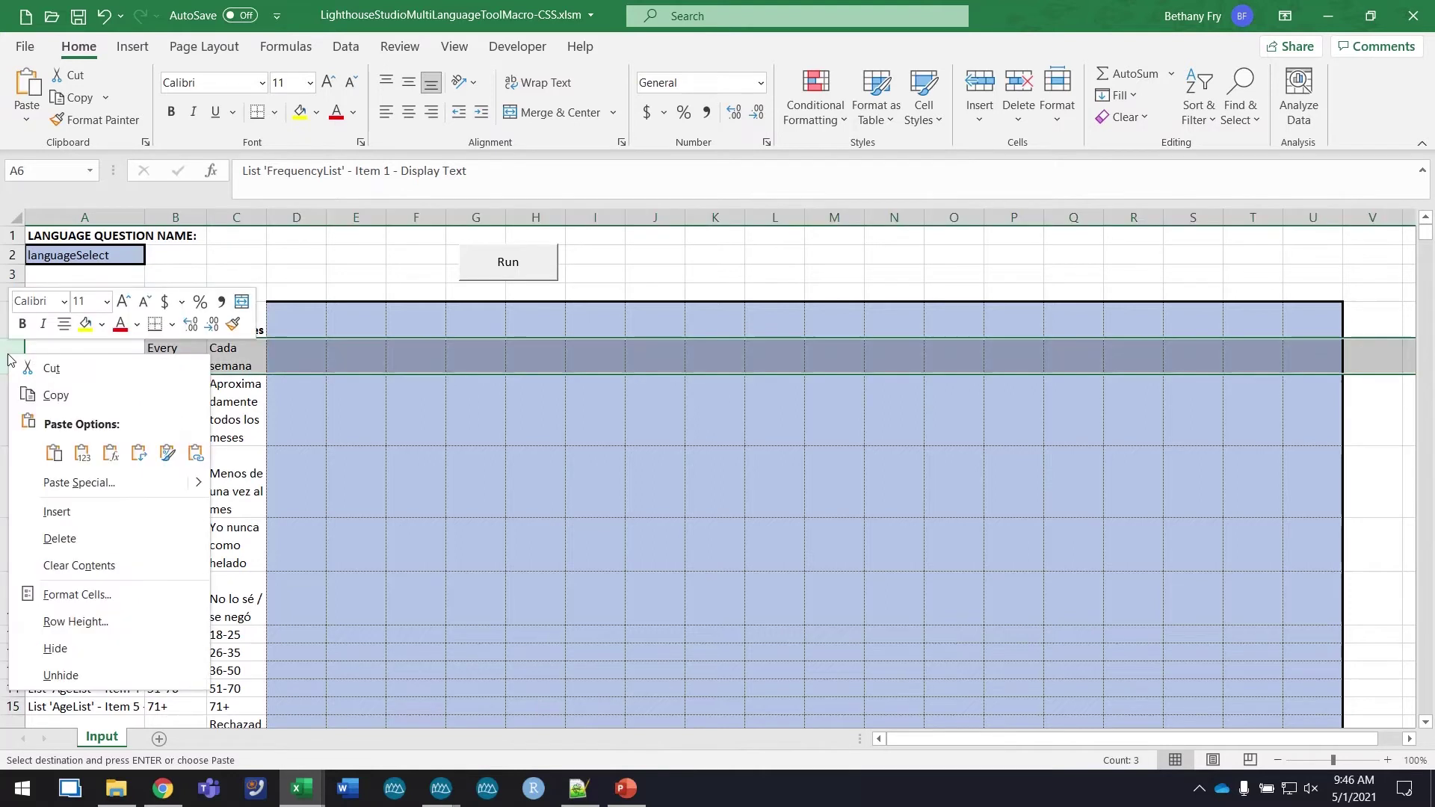
click(58, 511)
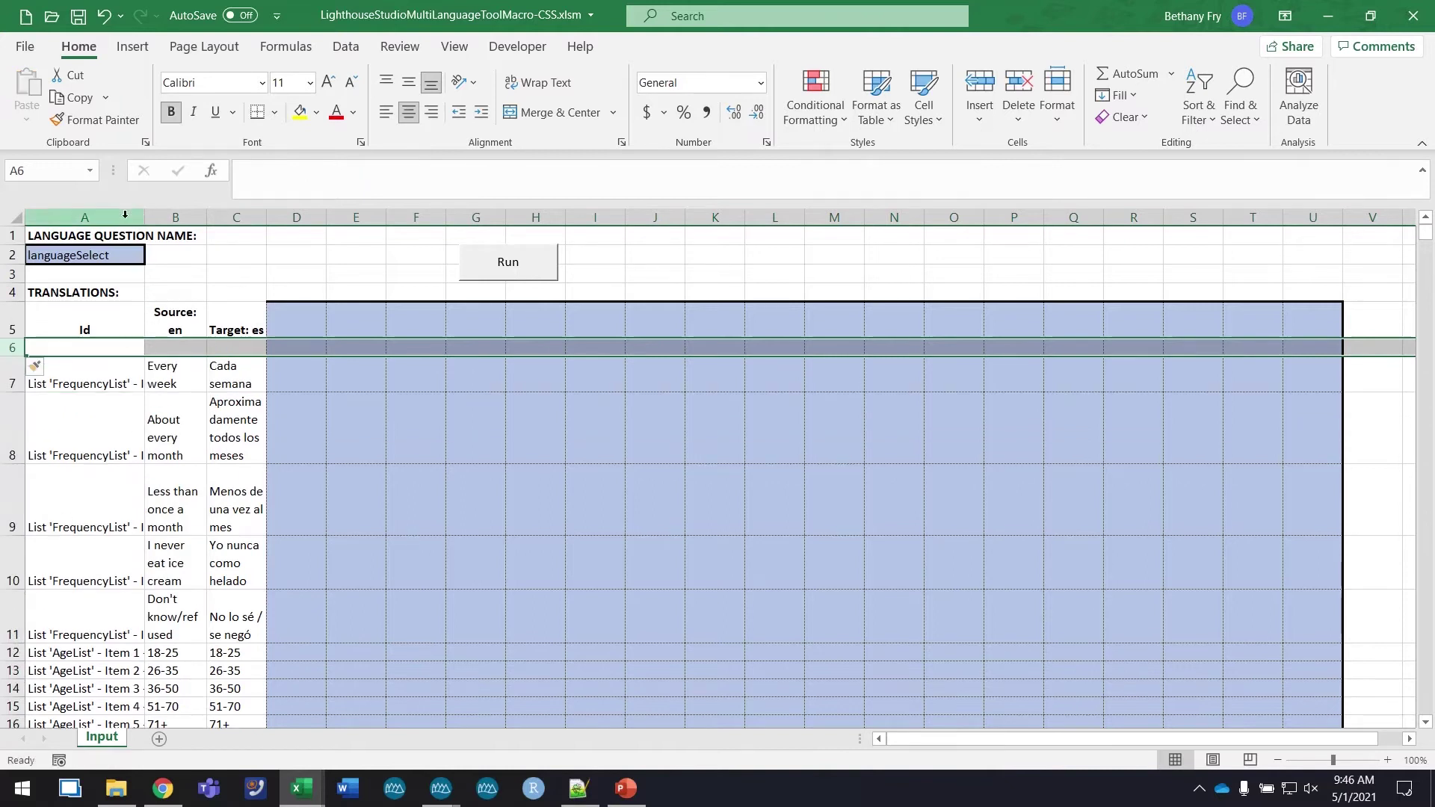
drag(130, 217, 236, 217)
double_click(145, 217)
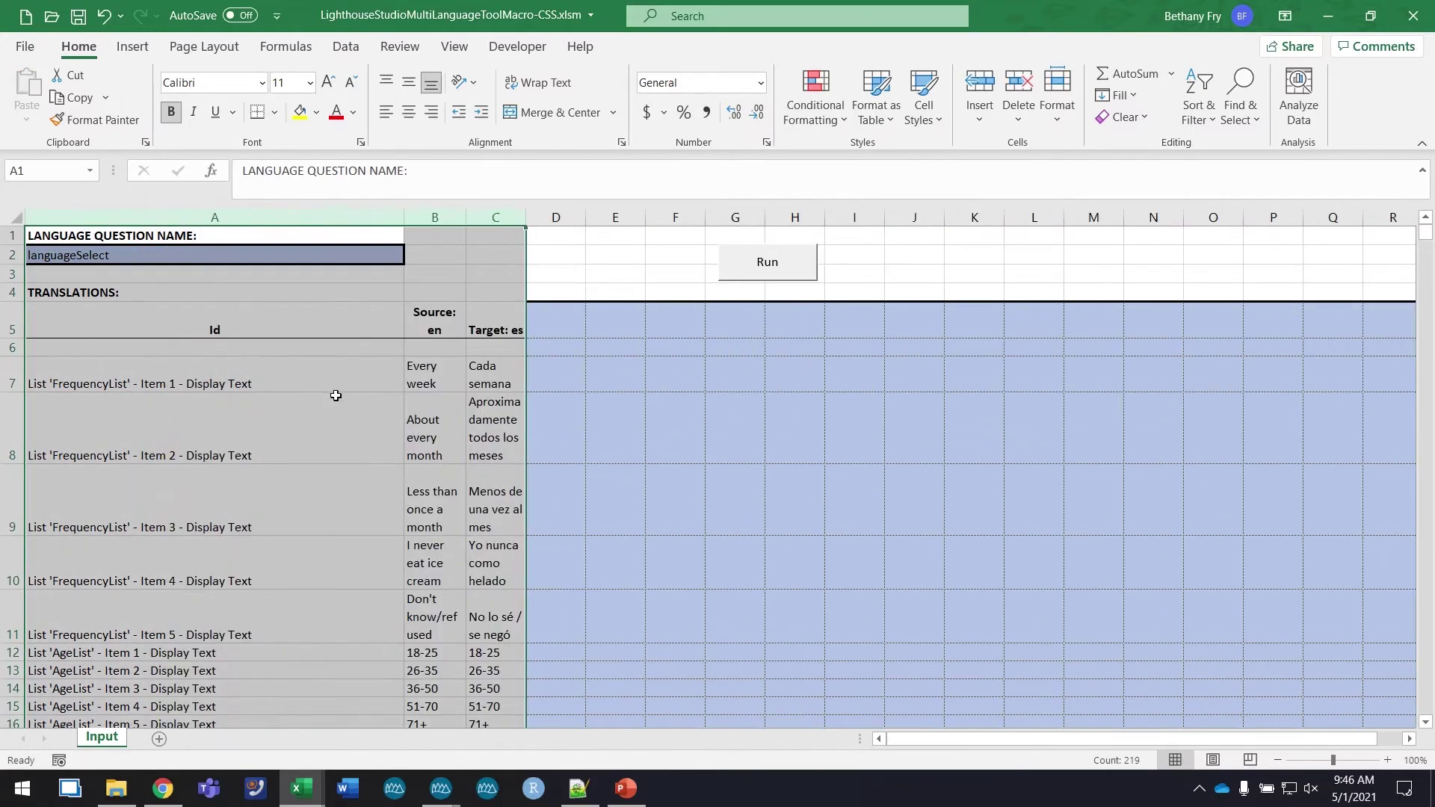
click(336, 395)
Copy the text "Survey Settings - Headers and Footers - HTML Head" from Notepad++ into cell A6 of the macro workbook.
click(299, 343)
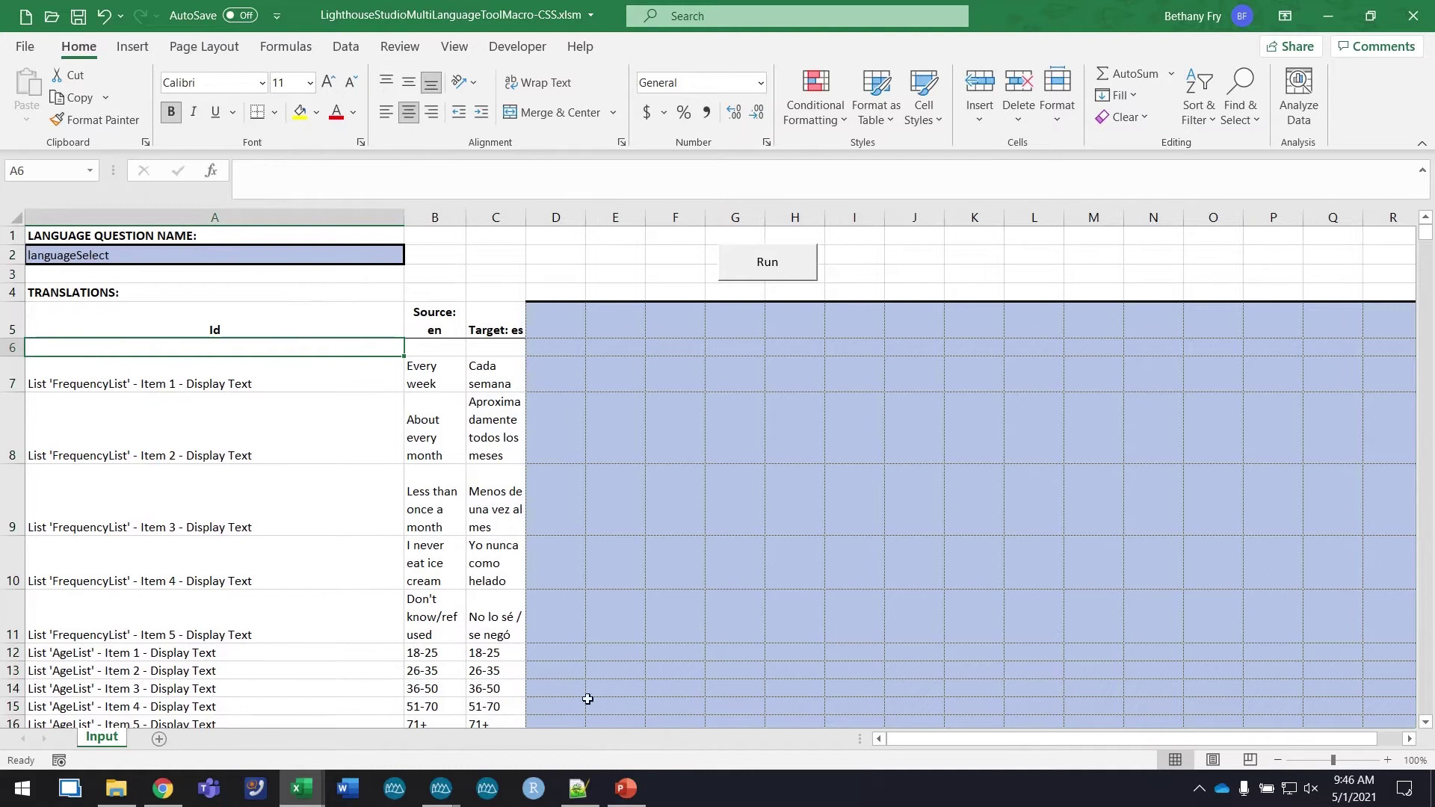
mouse_move(583, 790)
click(579, 789)
drag(442, 171, 55, 178)
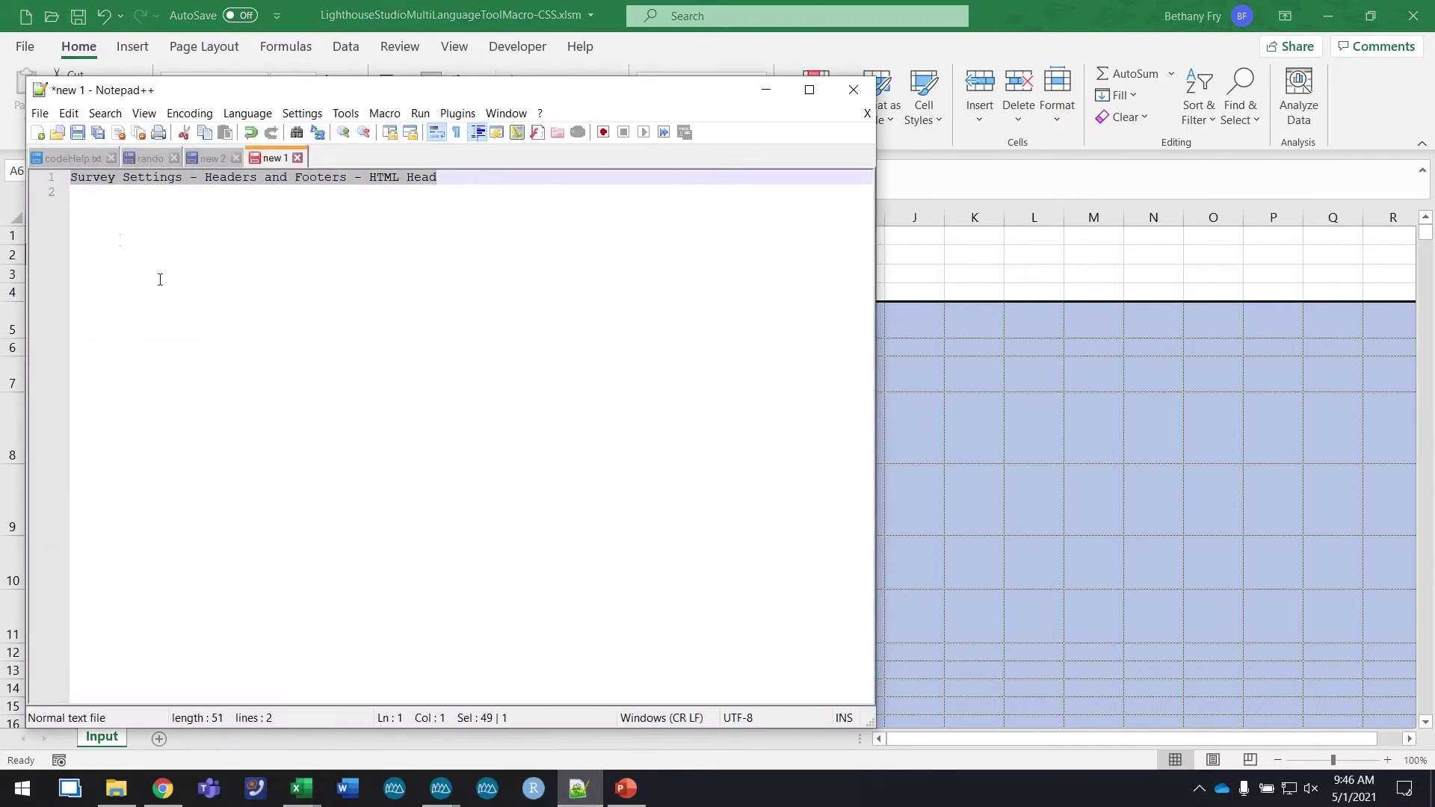
key(alt+Tab)
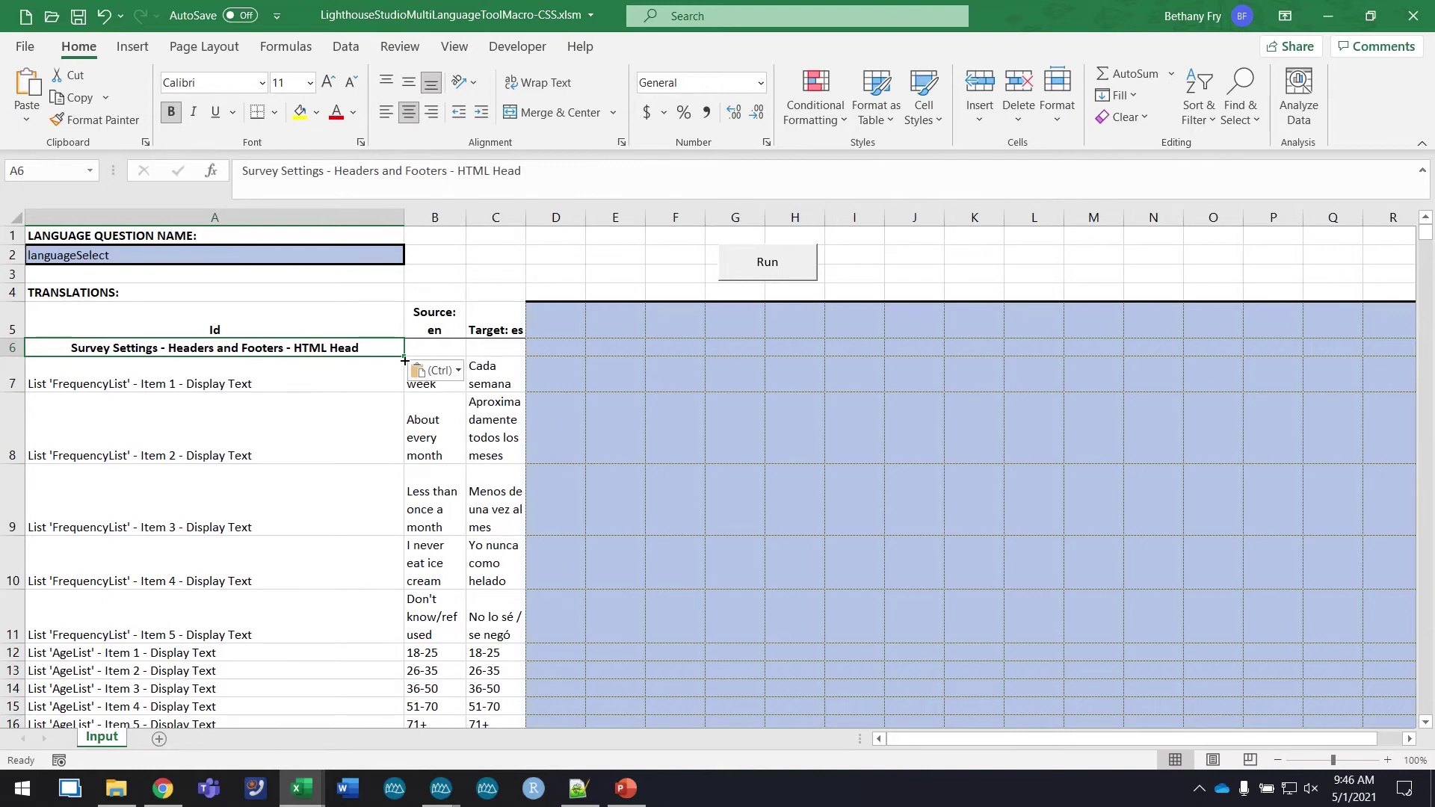
Run the macro on the translations, leaving the HTML Head row's source and target cells empty.
click(424, 345)
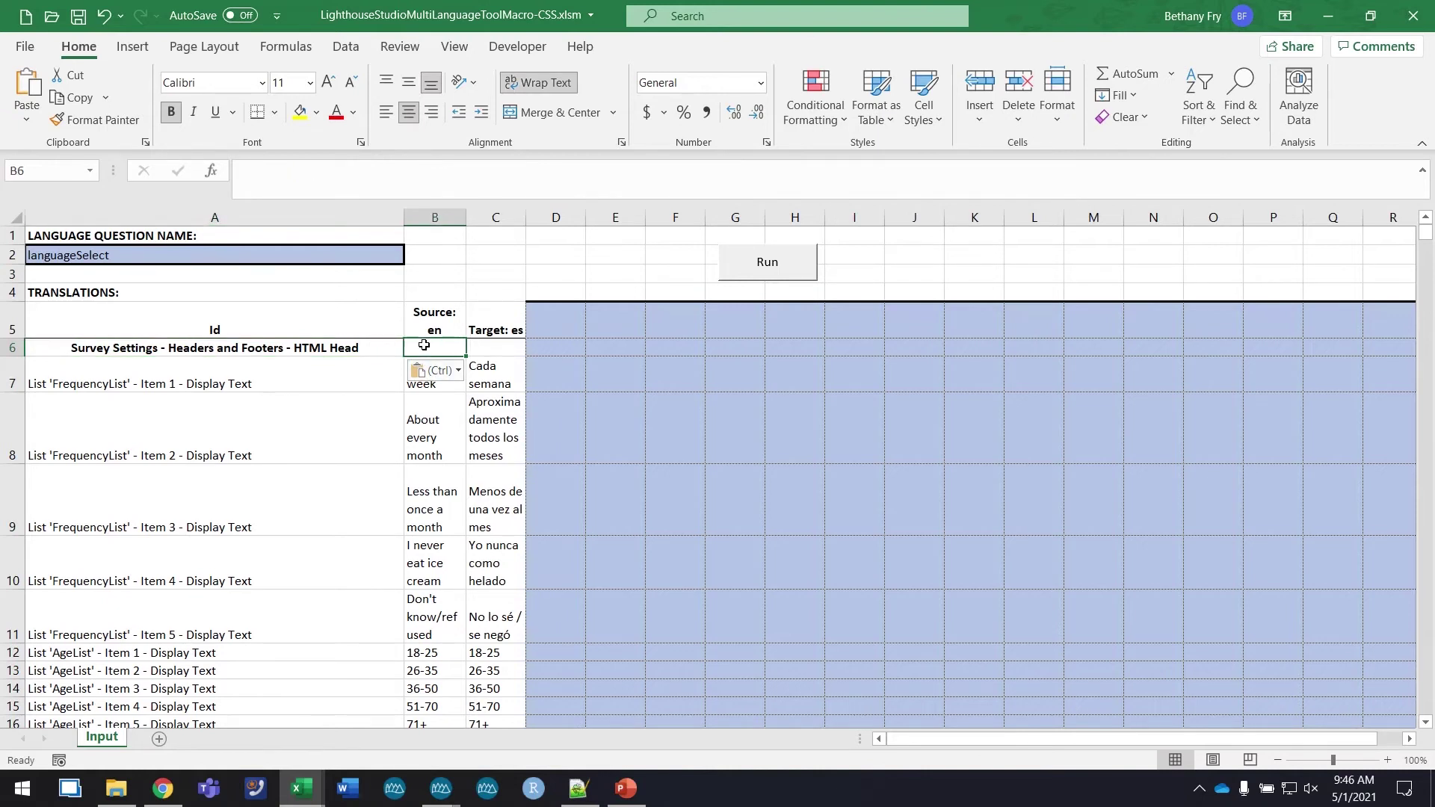
click(505, 346)
click(440, 347)
click(498, 346)
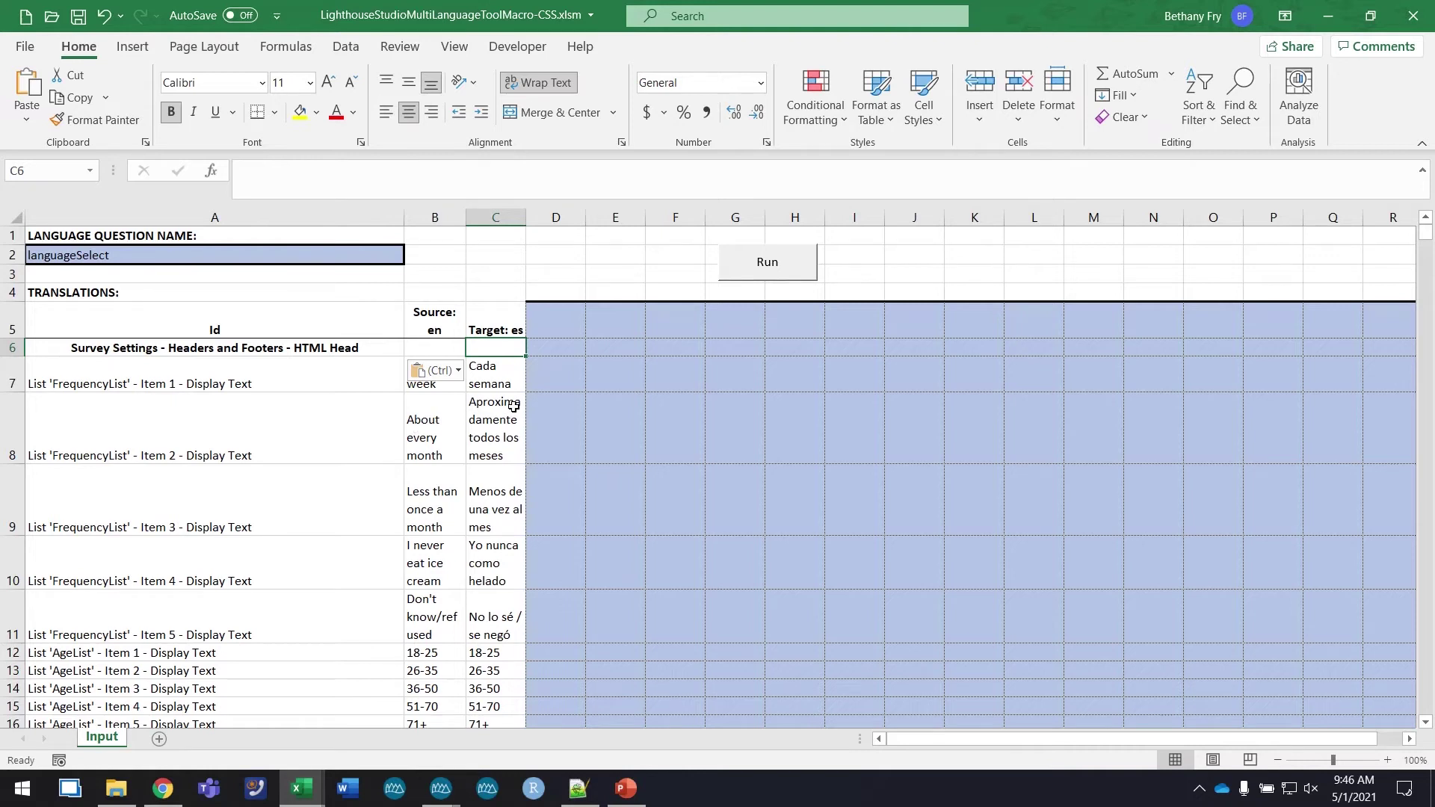
click(769, 272)
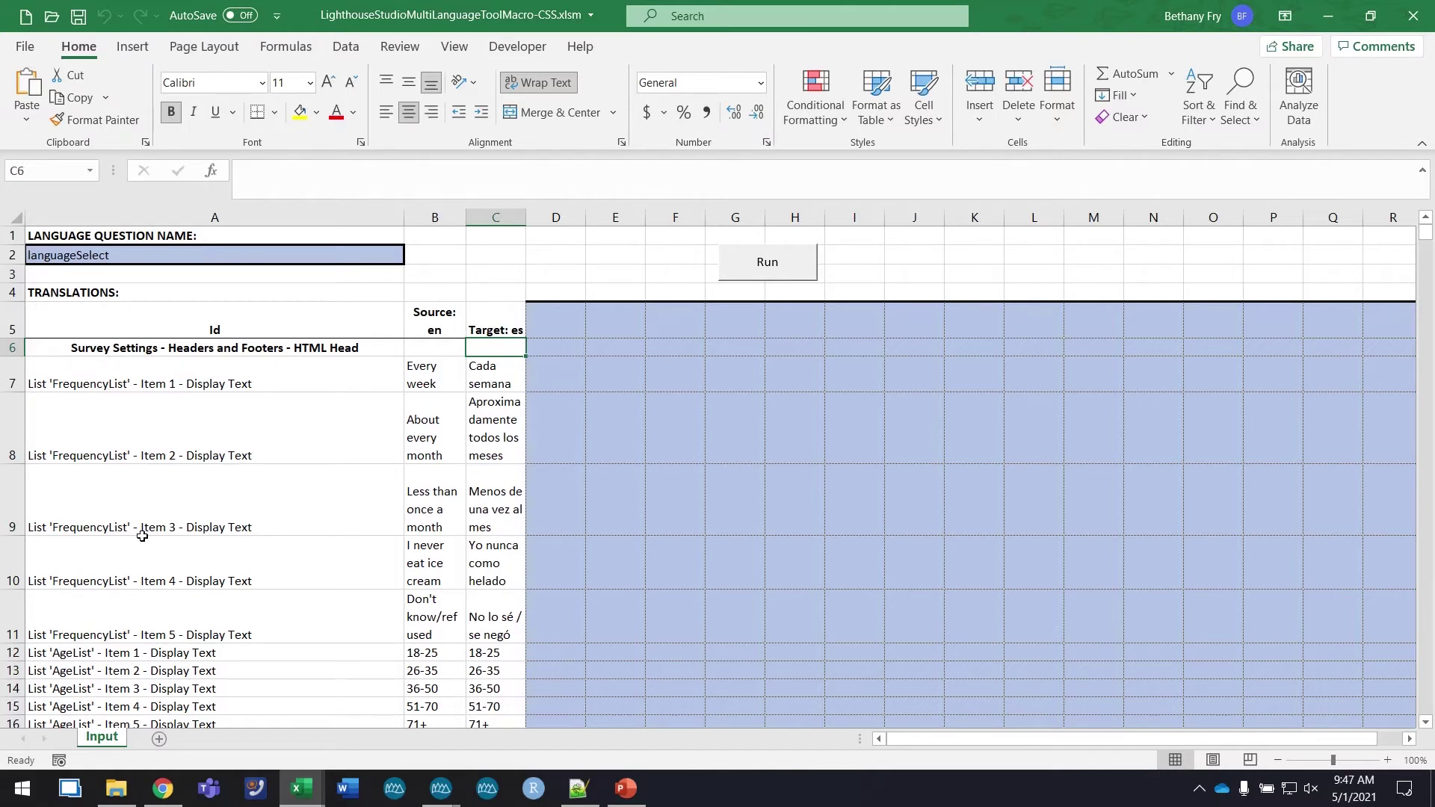
Unhide the macro workbook's !Output sheet.
right_click(109, 740)
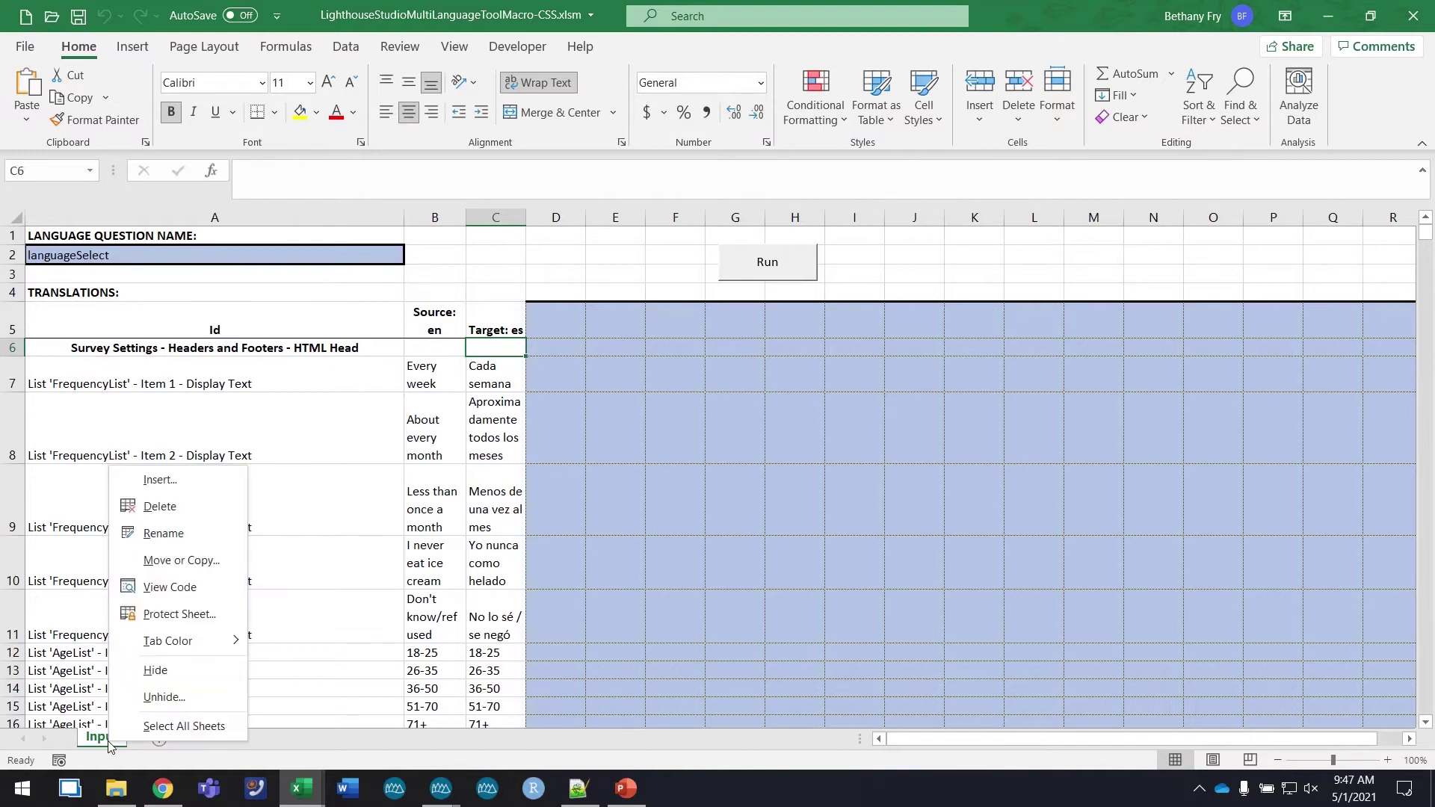
click(181, 698)
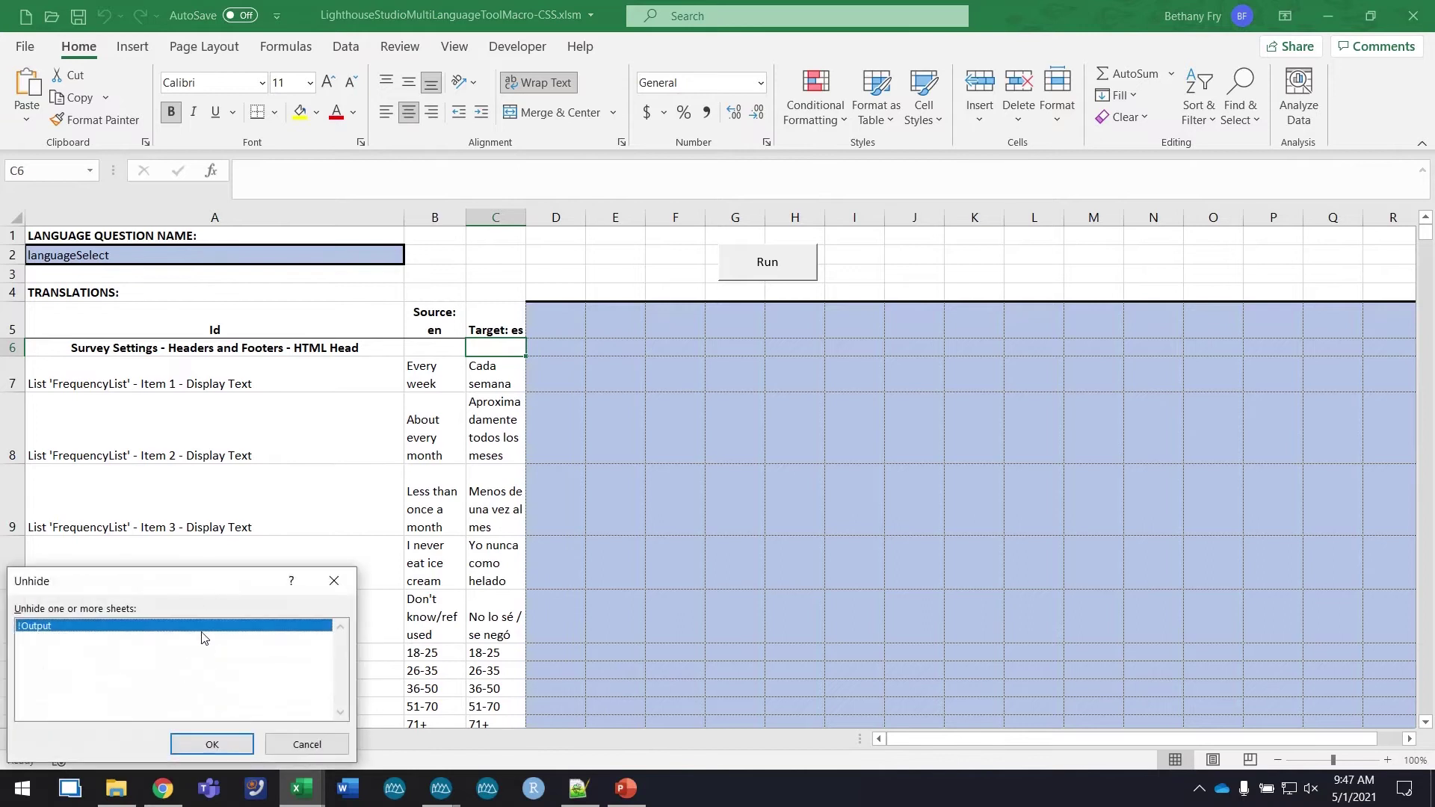
click(212, 745)
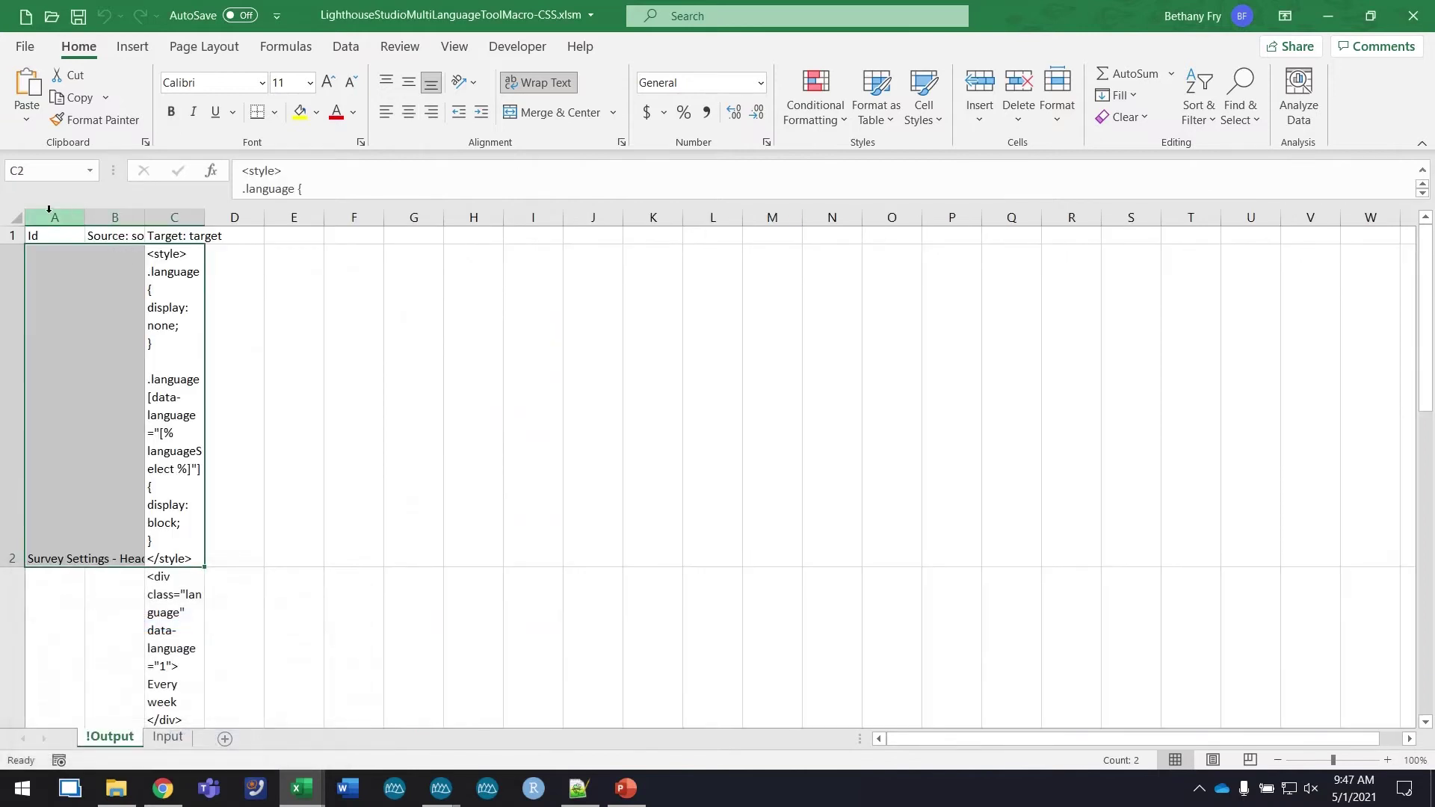
Widen columns A to C of the !Output sheet equally and fit row 2's height to its text.
click(56, 230)
shift+click(131, 217)
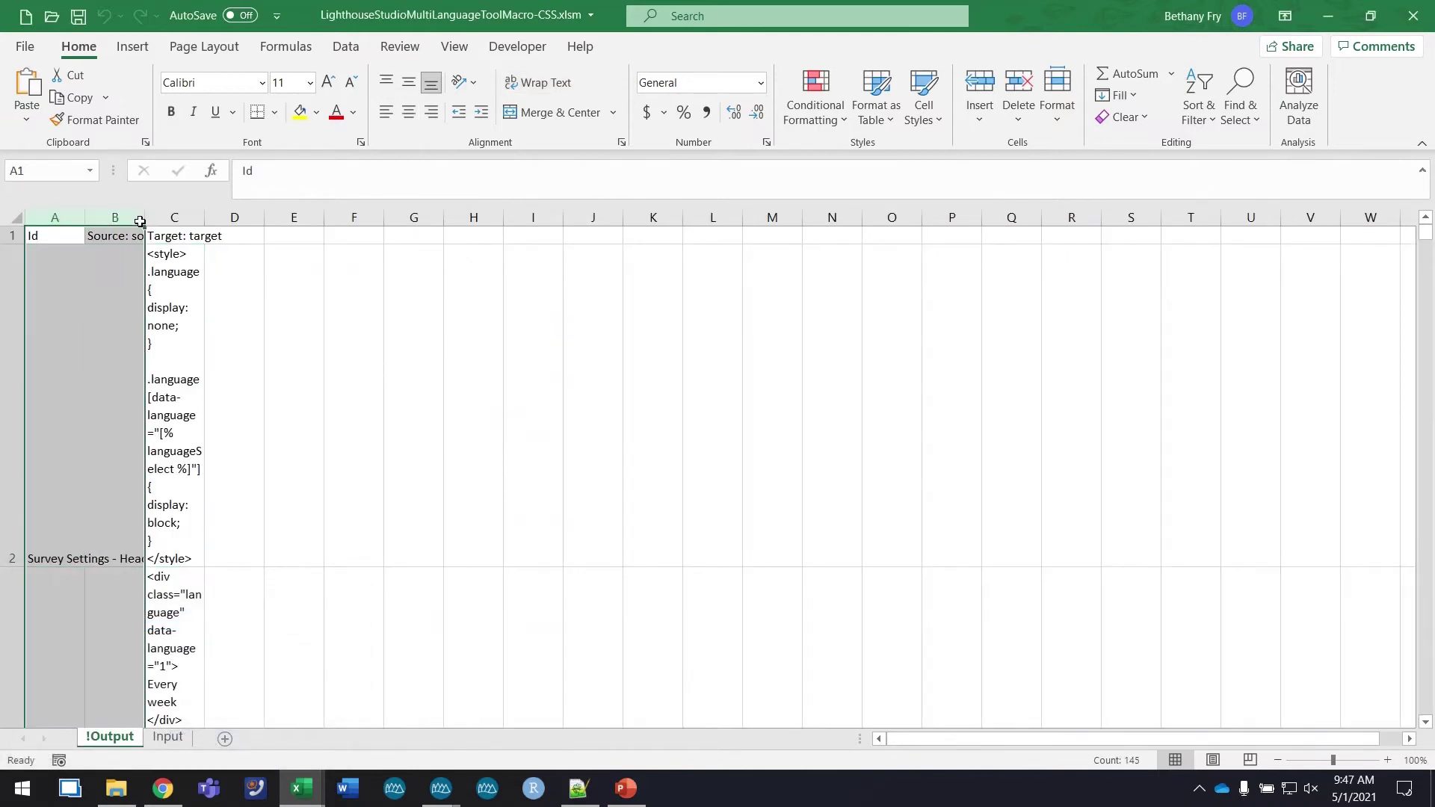
shift+click(183, 218)
drag(143, 219, 313, 217)
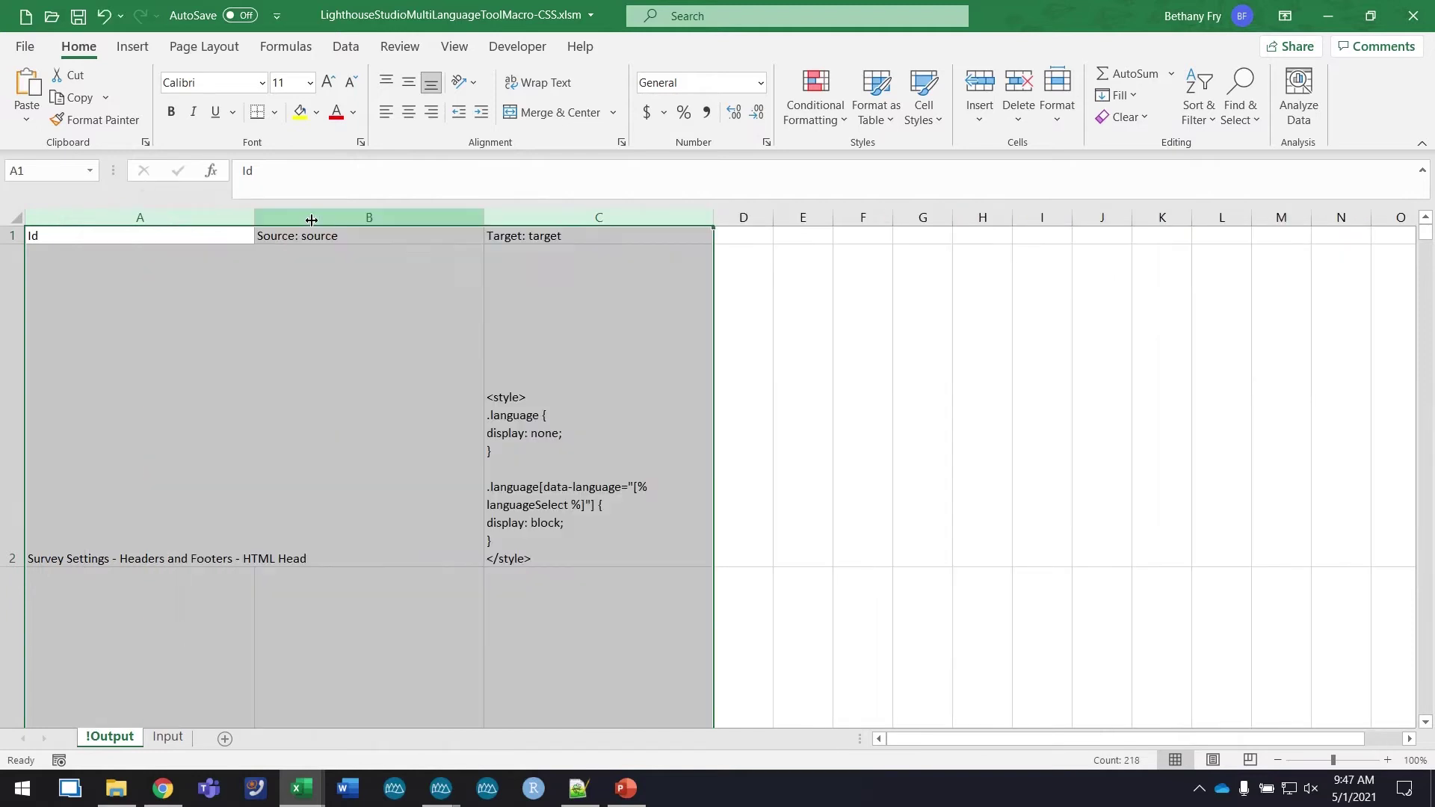
click(61, 375)
double_click(13, 567)
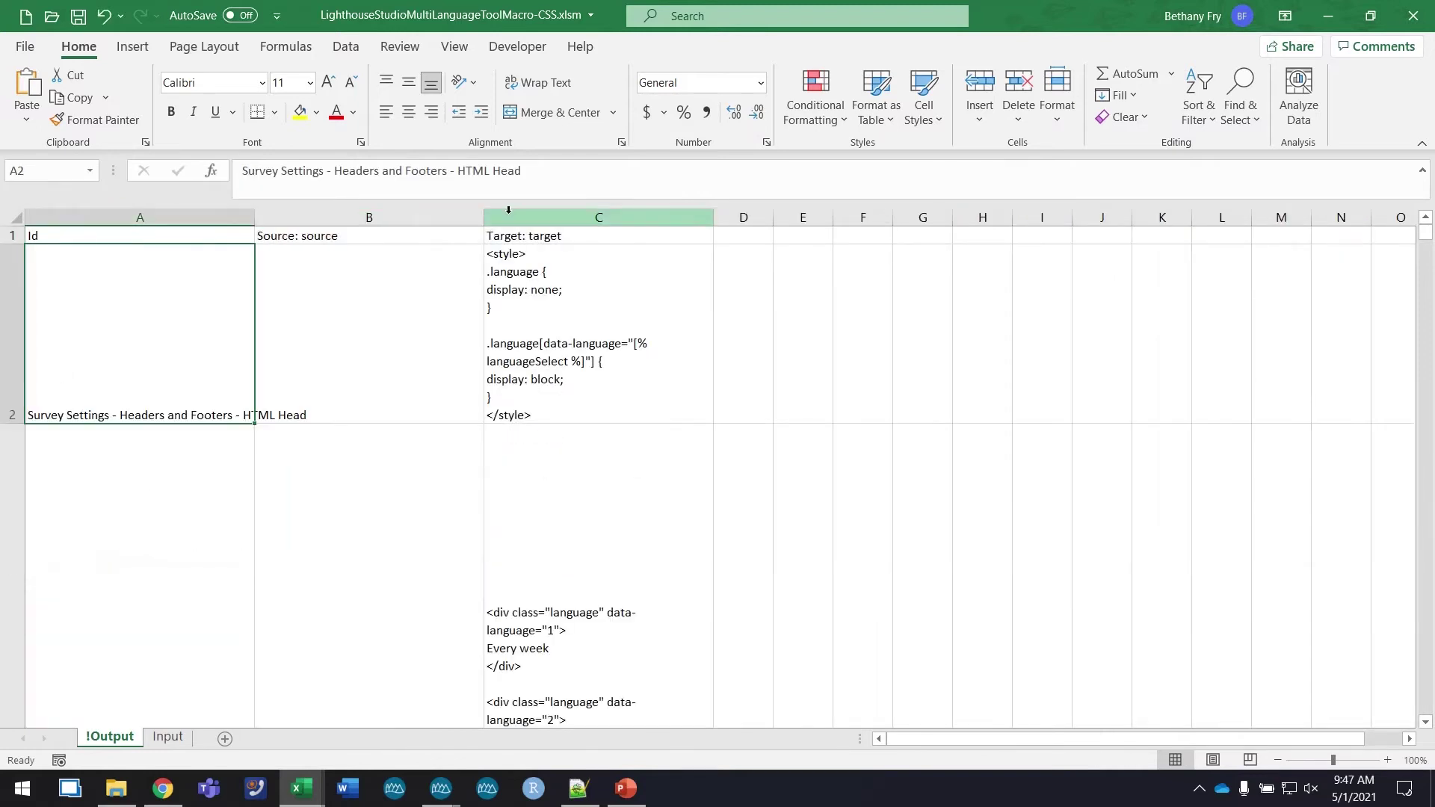
Check the generated style code in the HTML Head row and the English and Spanish div blocks of FrequencyList item 1.
click(572, 302)
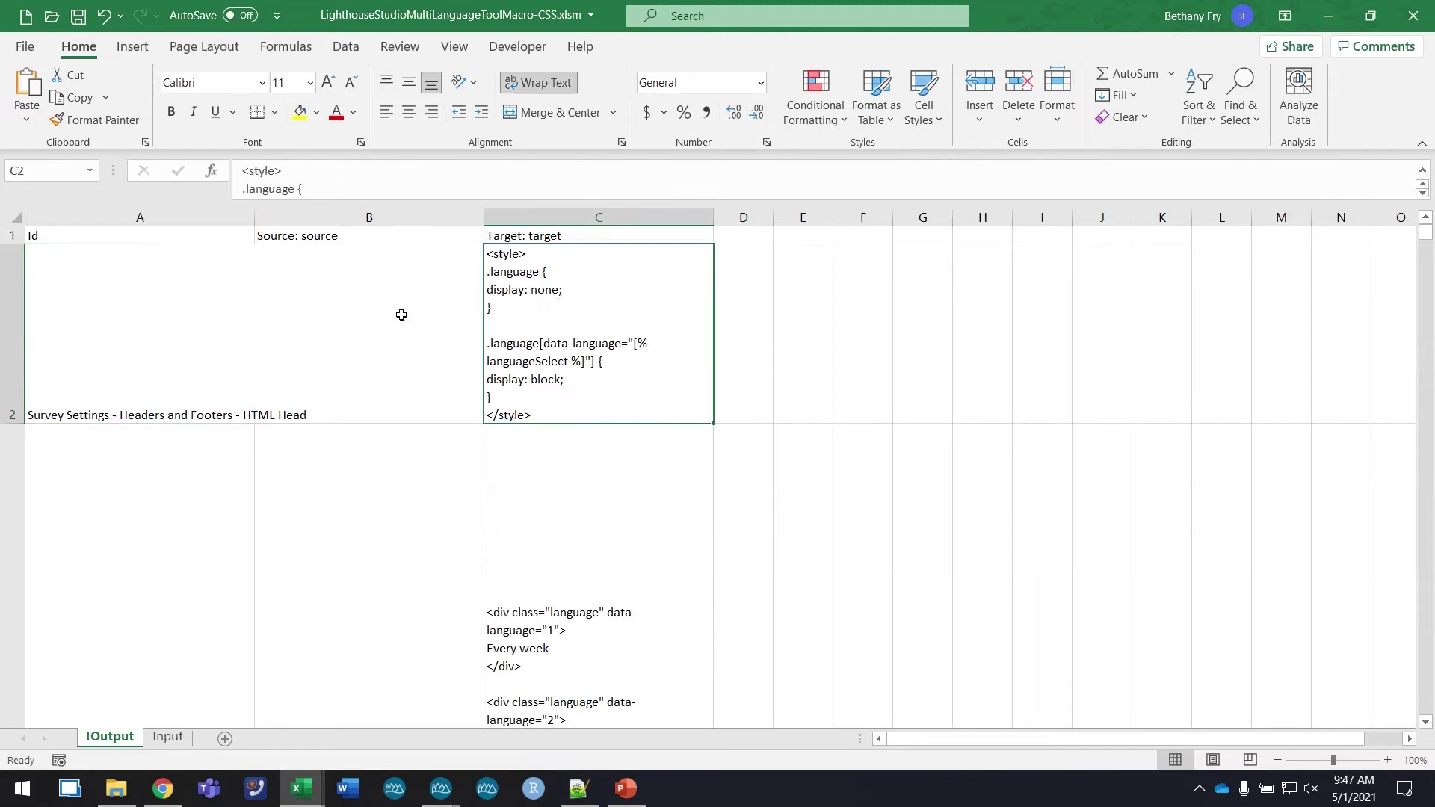
click(178, 408)
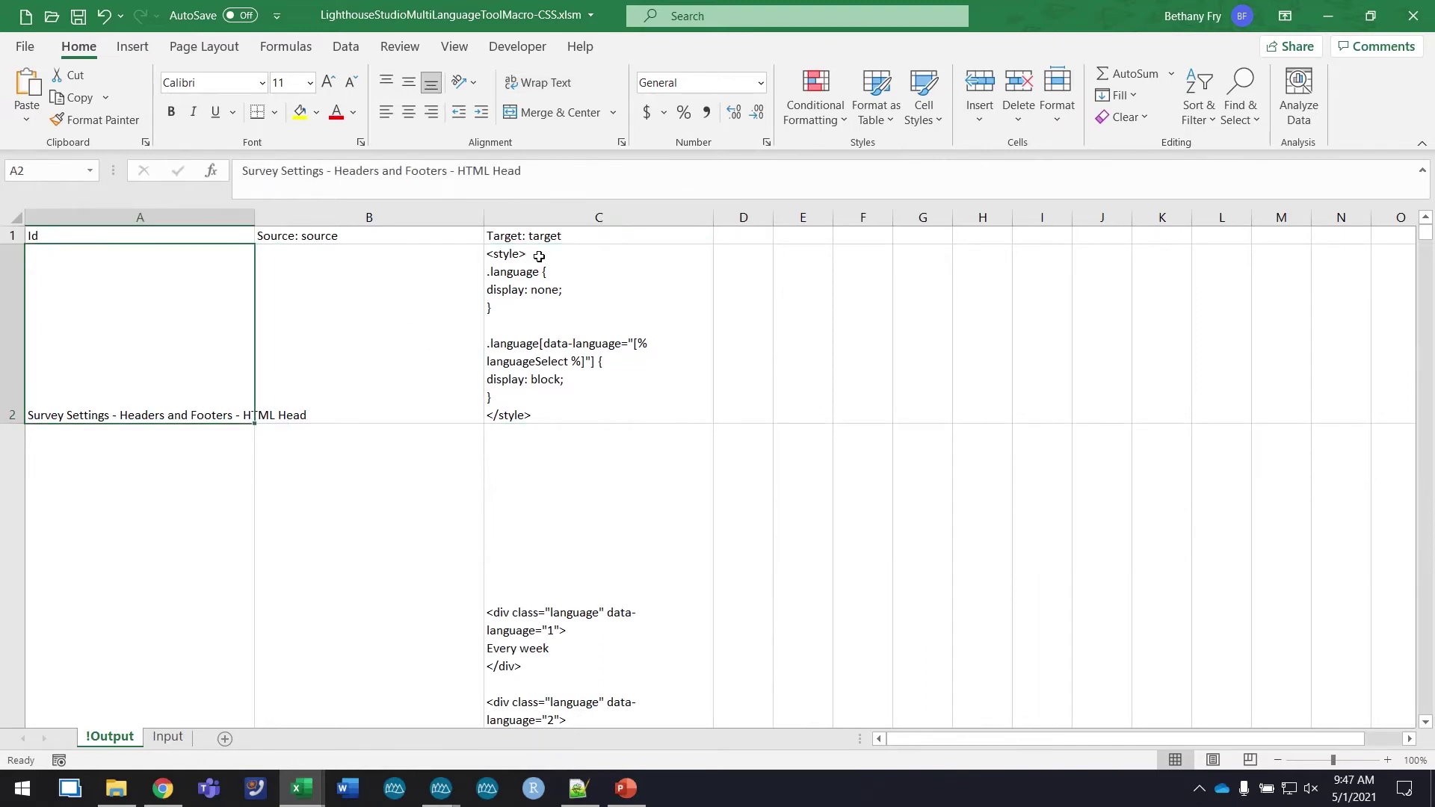
click(557, 272)
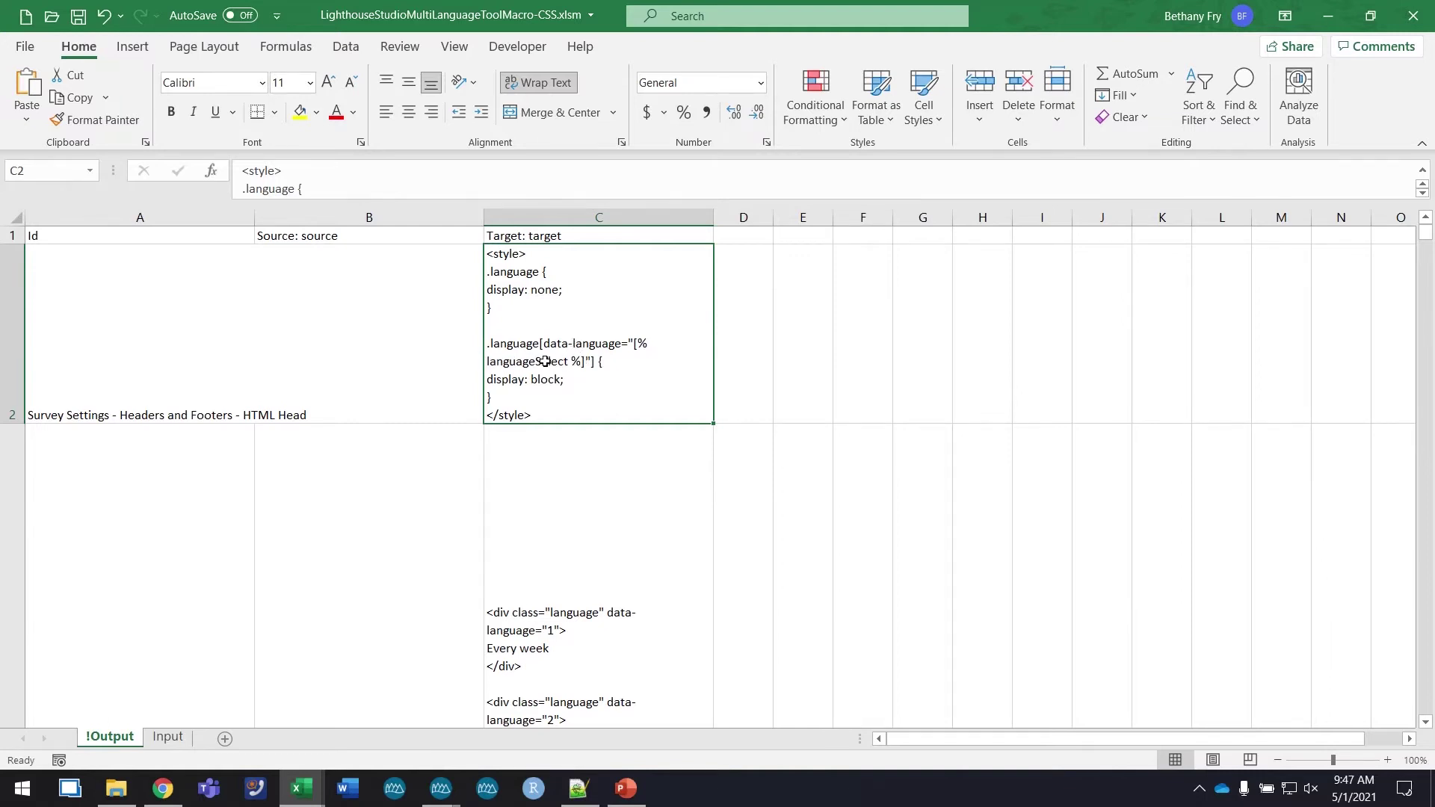
scroll(522, 451, down, 3)
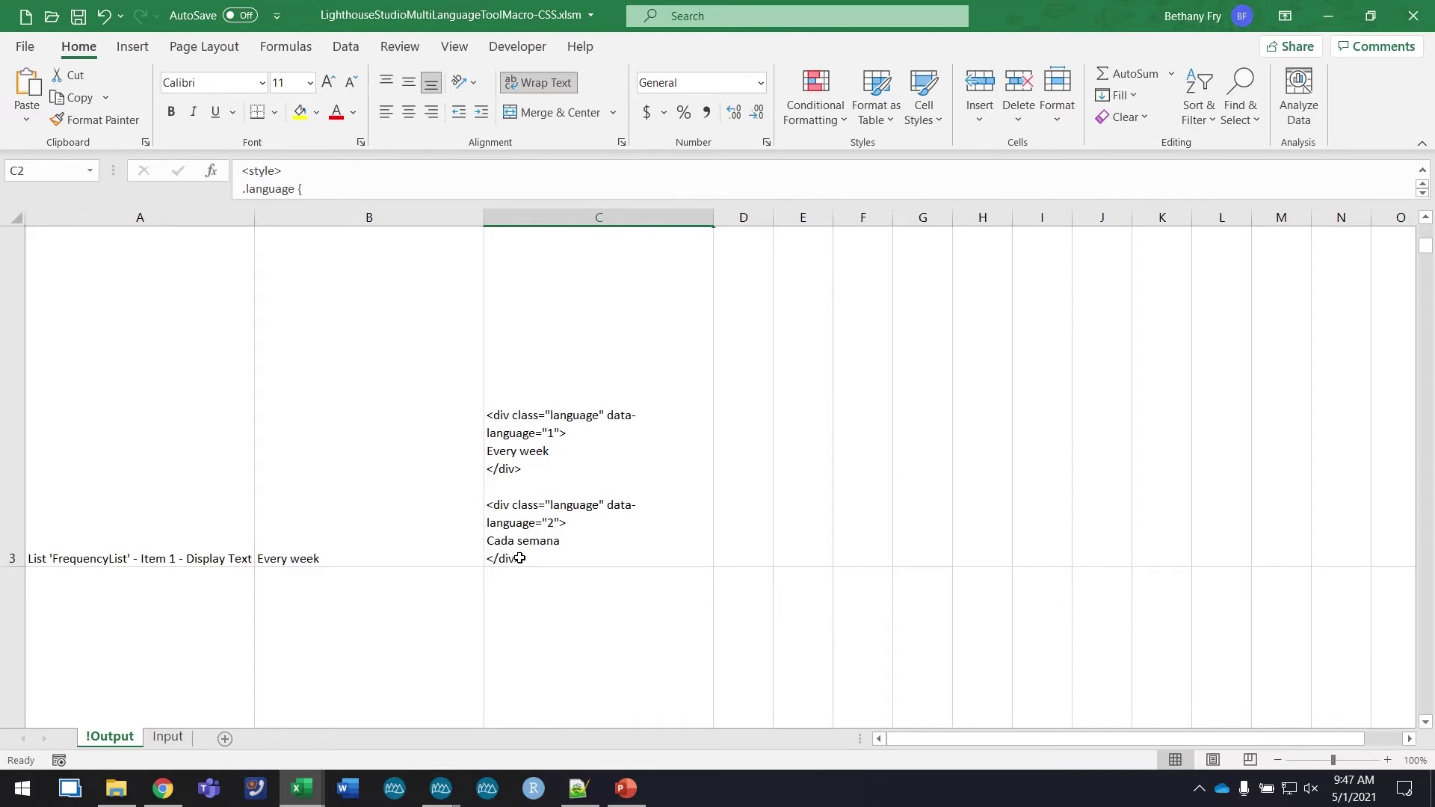
scroll(490, 471, up, 1)
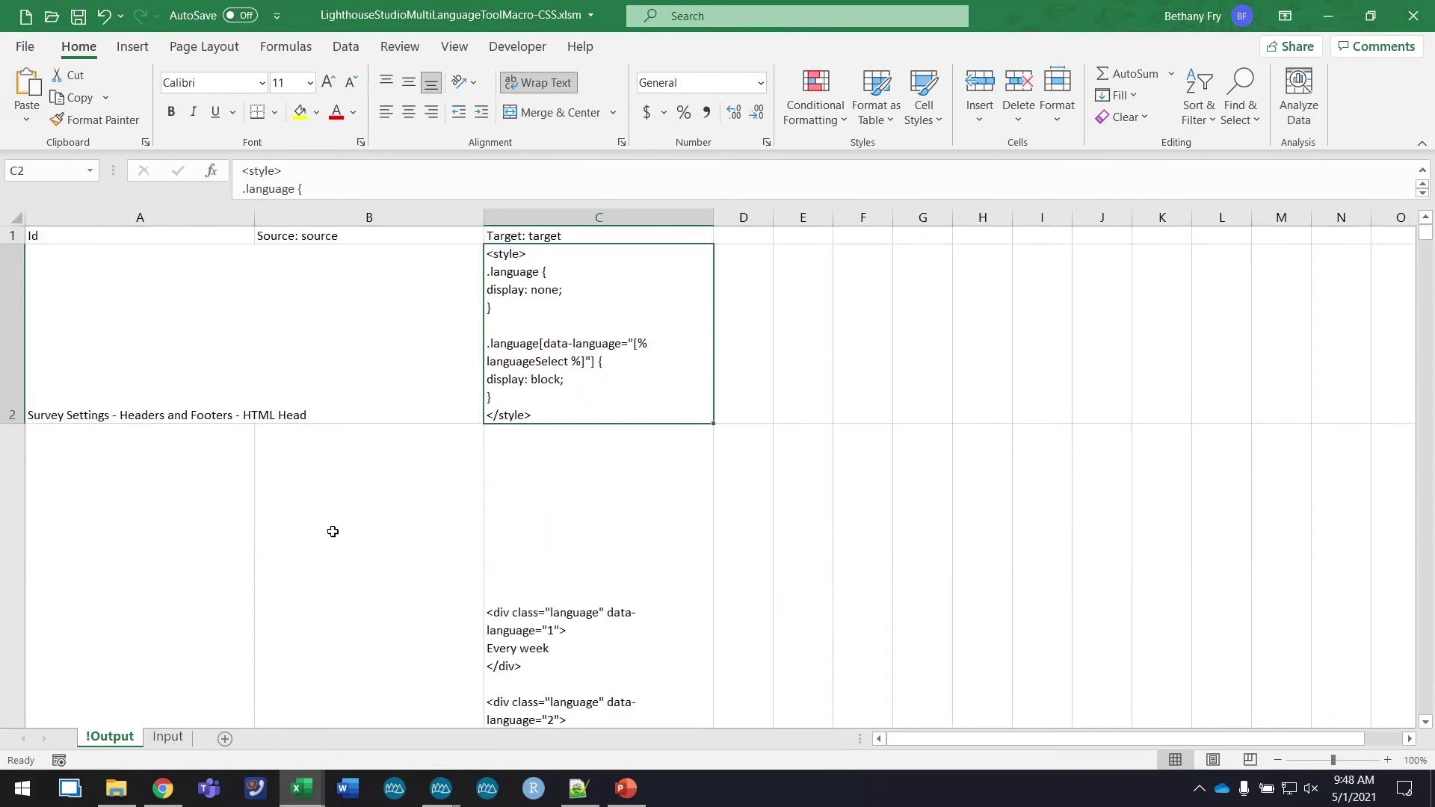
Hide the !Output sheet again and select the HTML Head Id cell A6 on the Input sheet.
right_click(110, 738)
key(h)
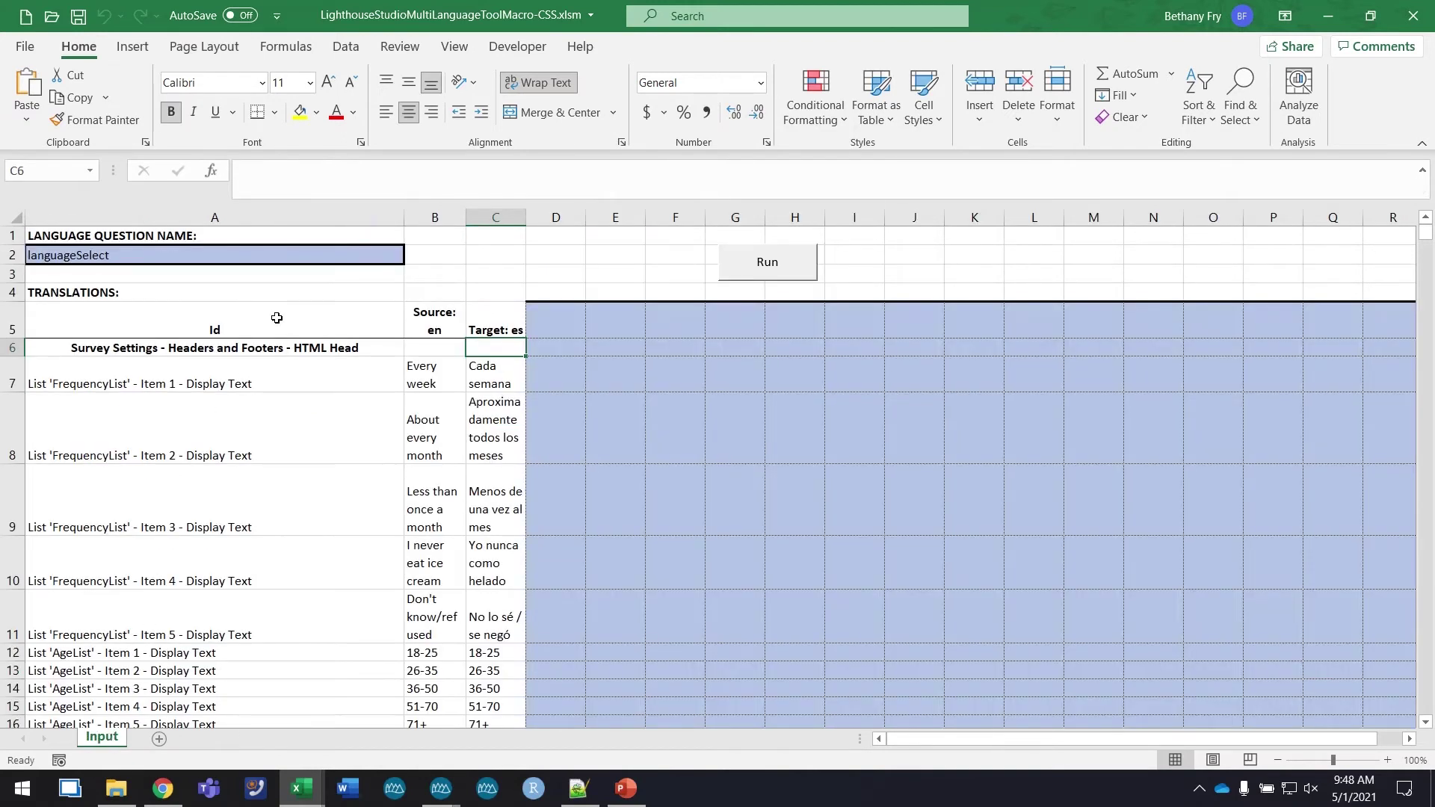
click(258, 353)
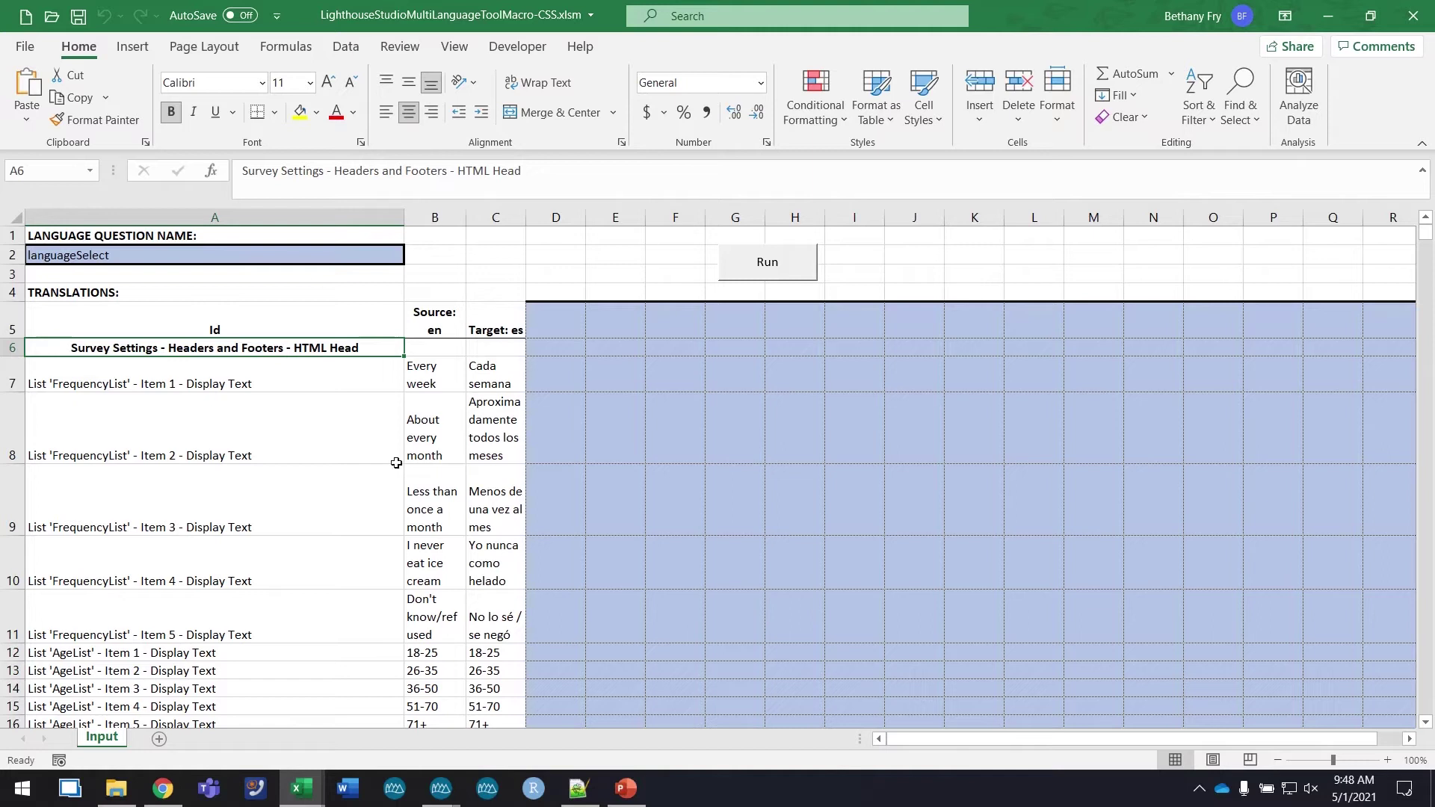
Save the macro workbook in Downloads as a macro-free Excel Workbook (*.xlsx) under the same name, and close it.
click(22, 47)
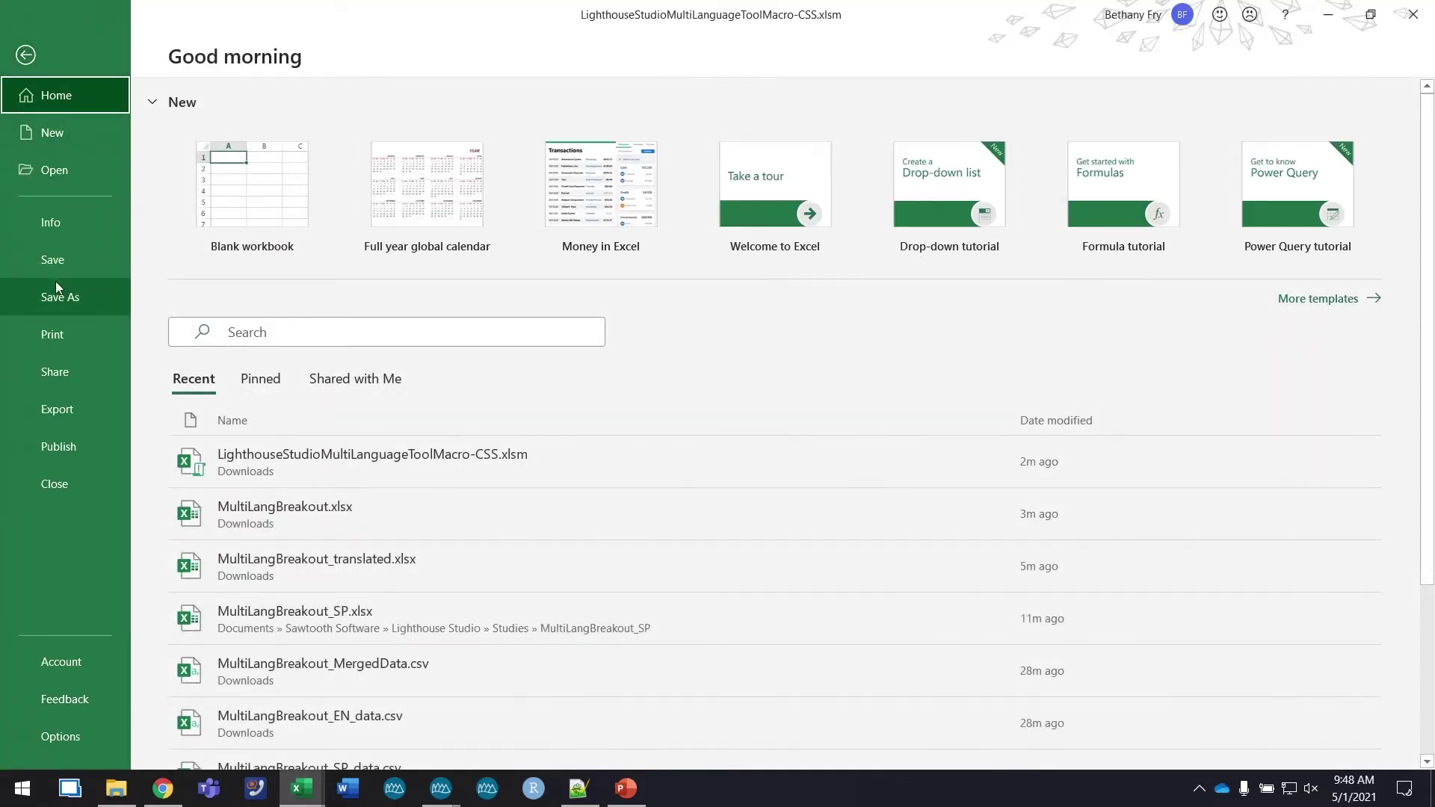
click(57, 289)
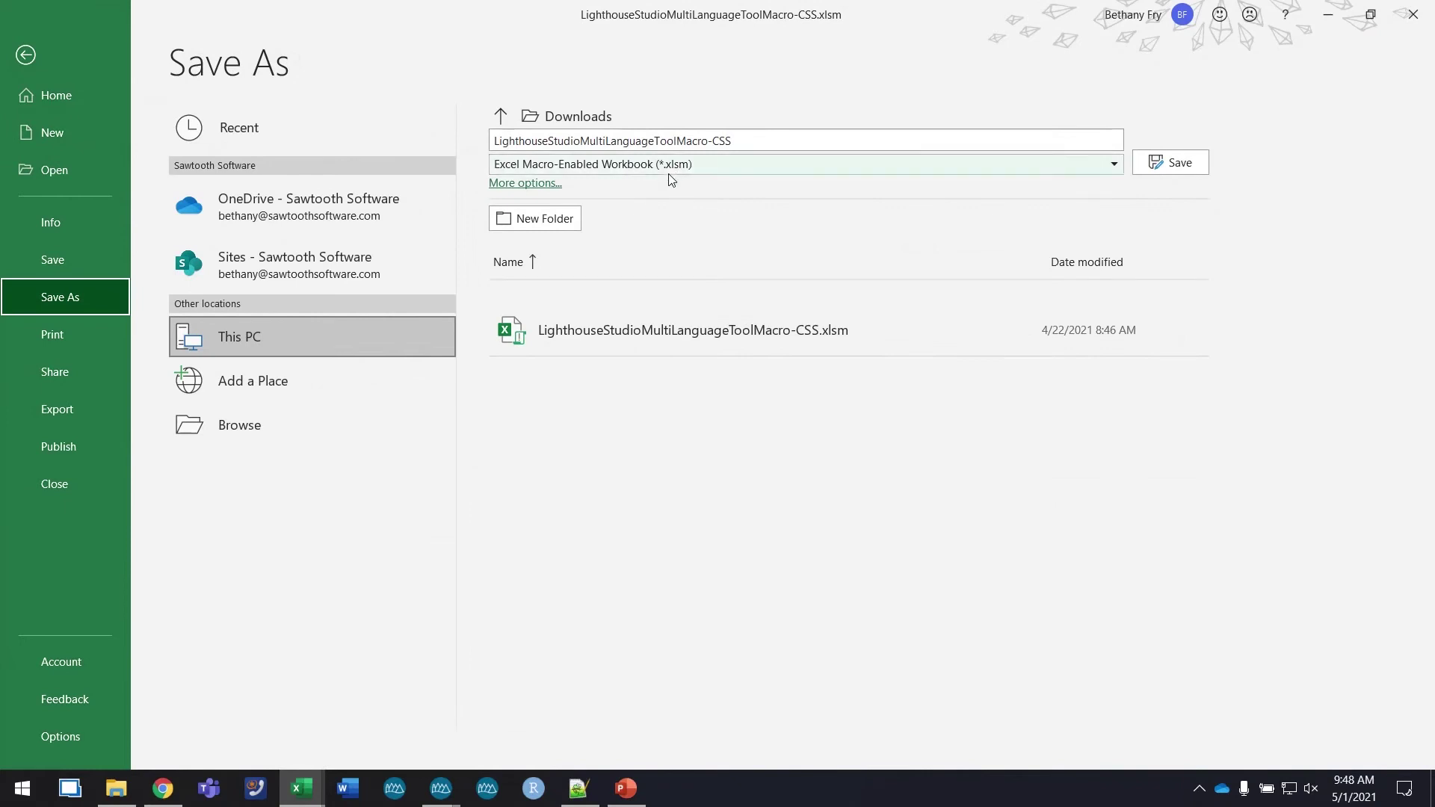
click(698, 169)
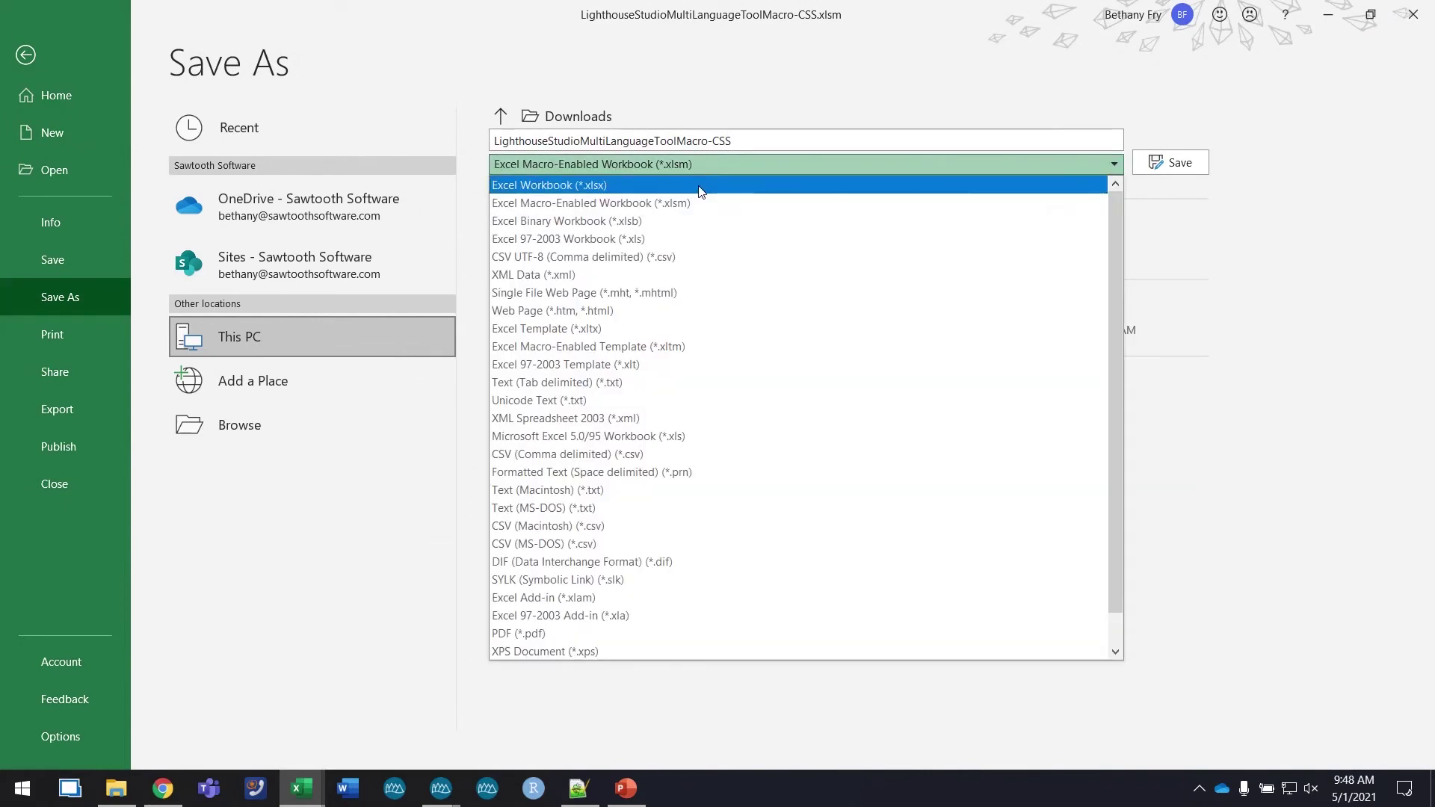
click(701, 187)
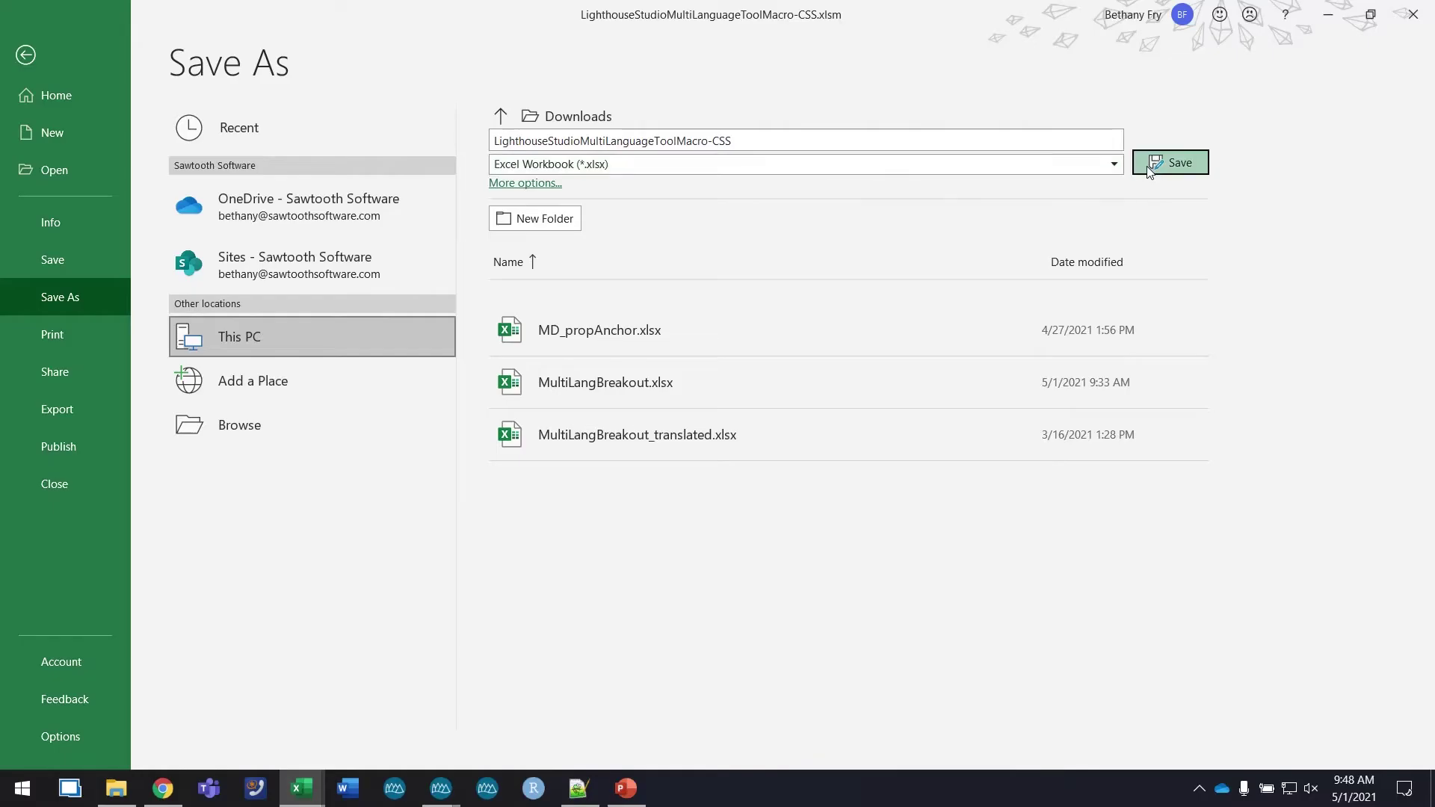
click(1151, 172)
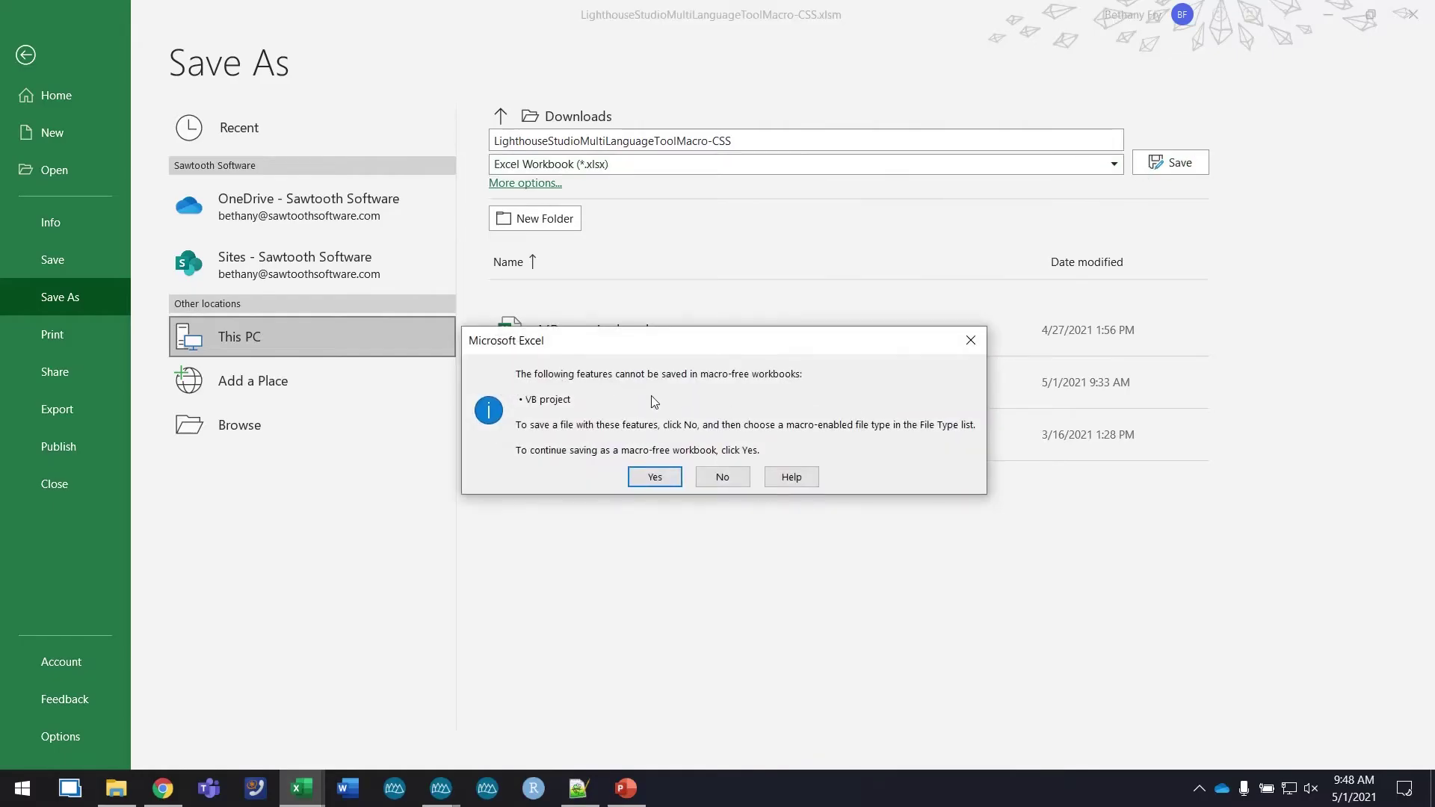
click(661, 477)
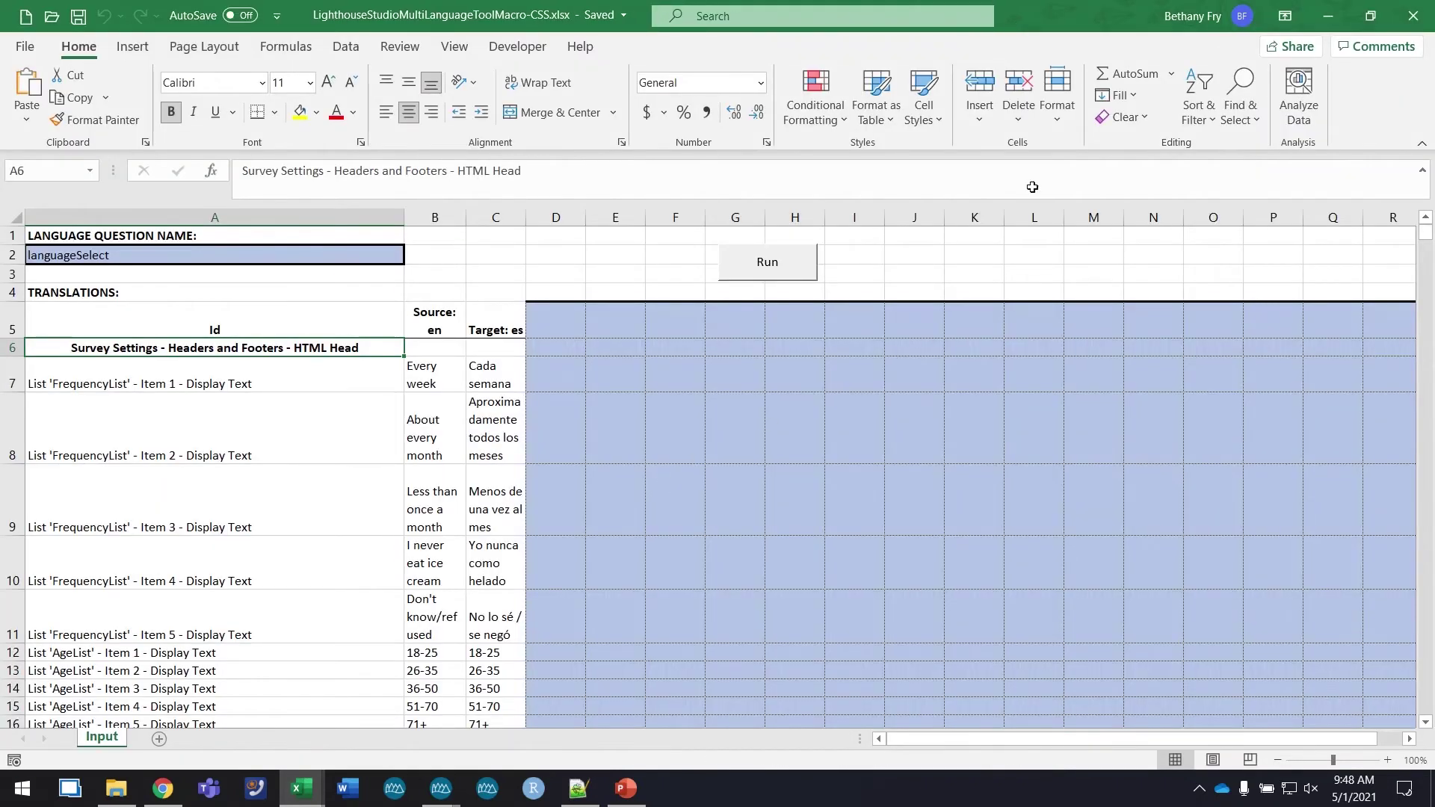
click(1411, 14)
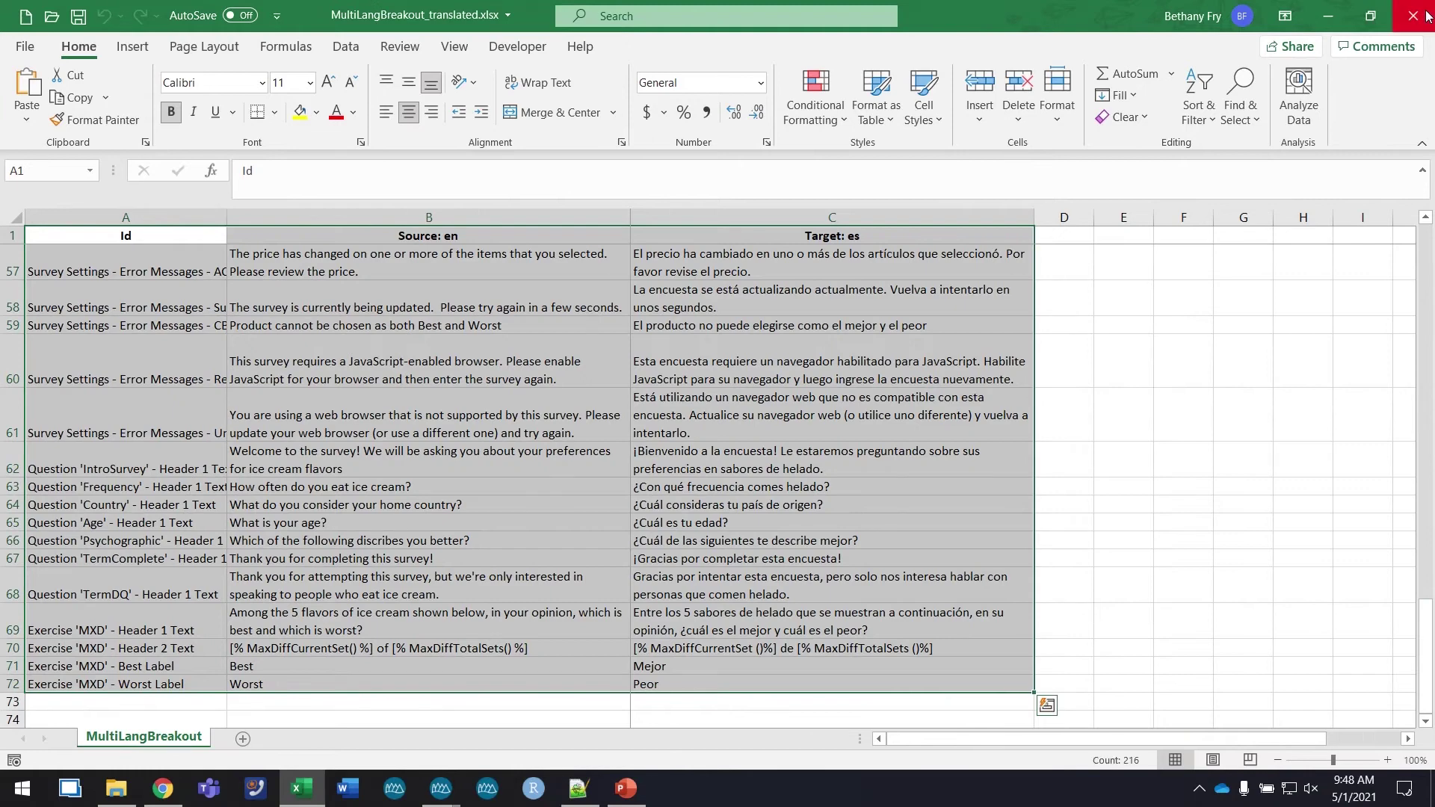
Switch to the MultiLangBreakout_Java study in Lighthouse Studio and import the translated text from LighthouseStudioMultiLanguageToolMacro-CSS.xlsx in Downloads.
click(1329, 15)
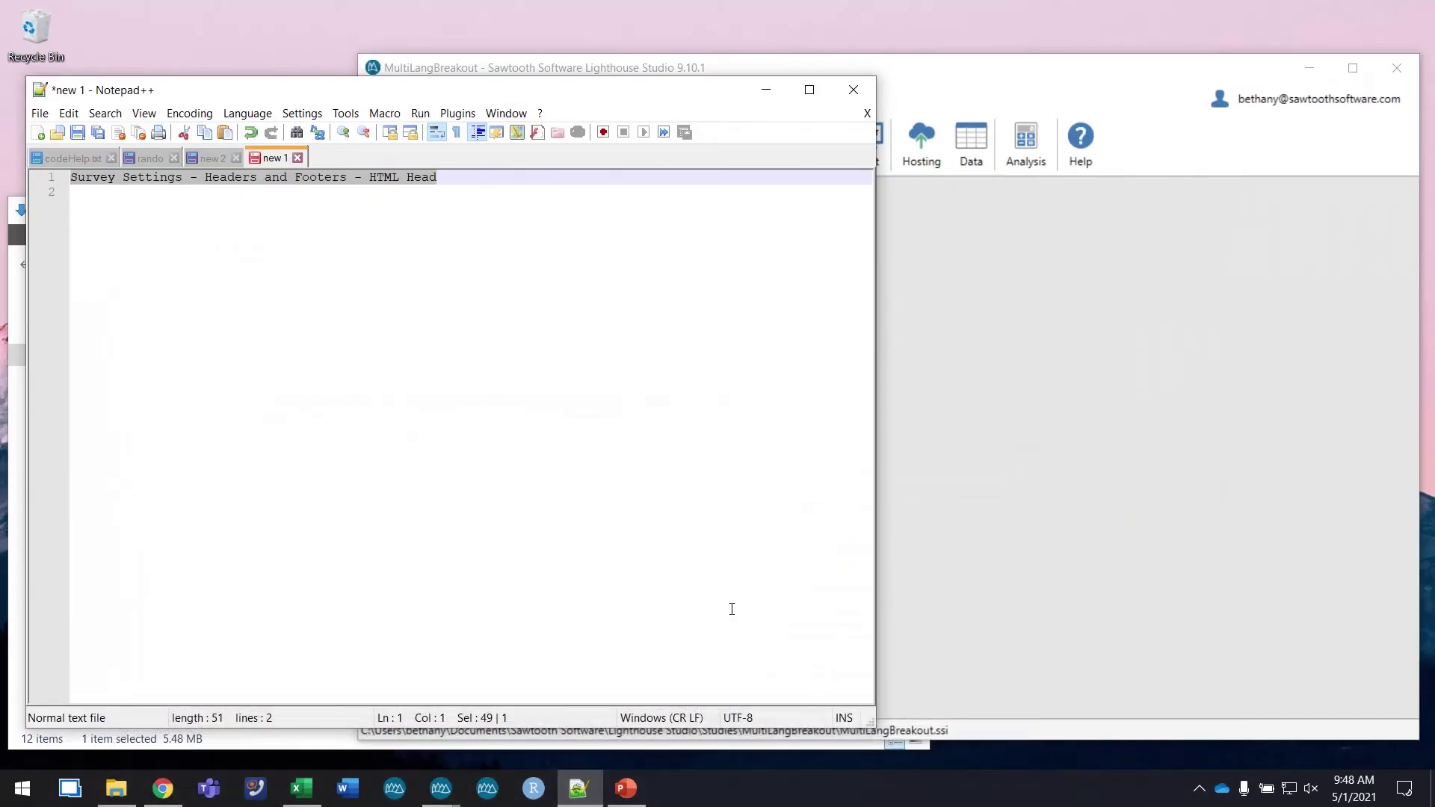
mouse_move(438, 785)
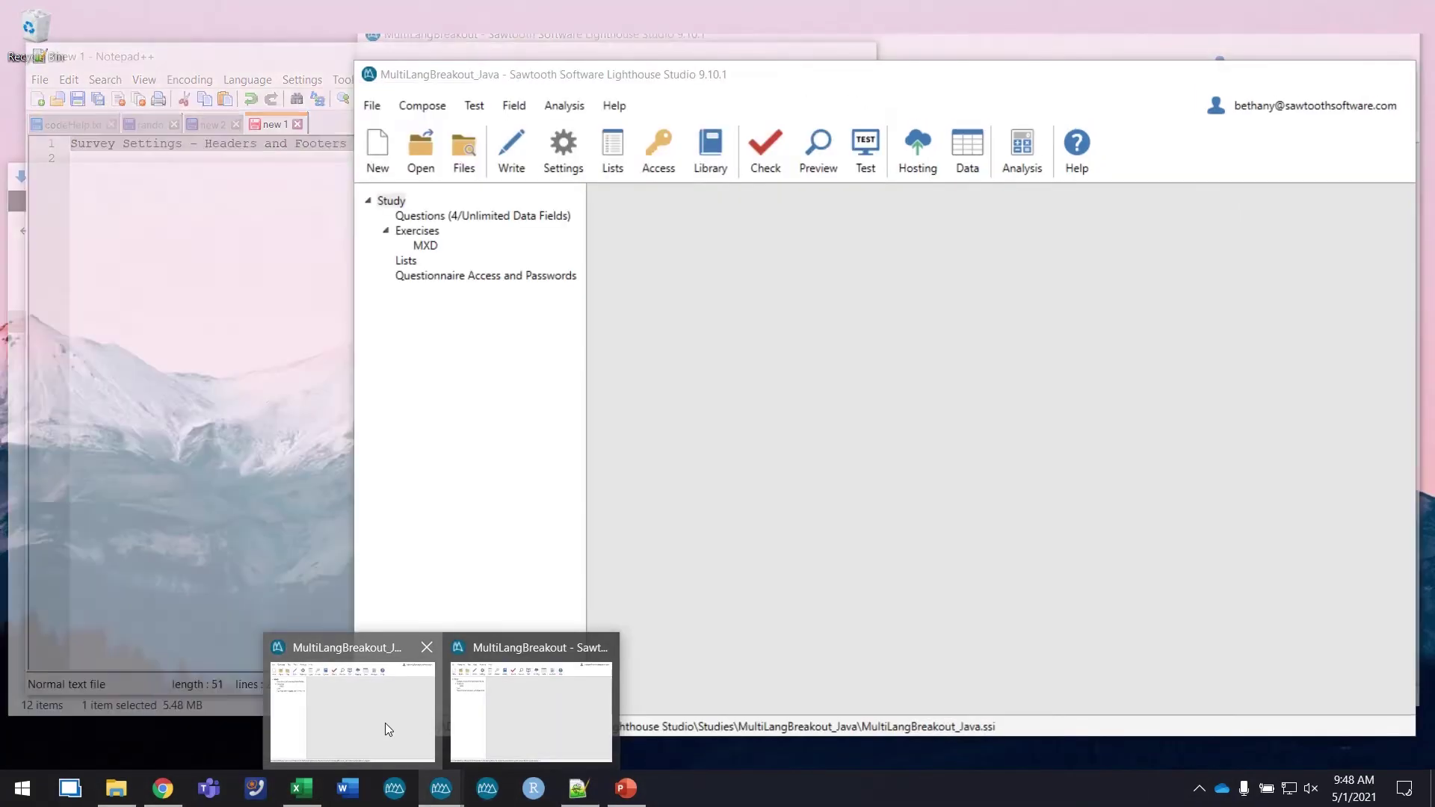
click(385, 724)
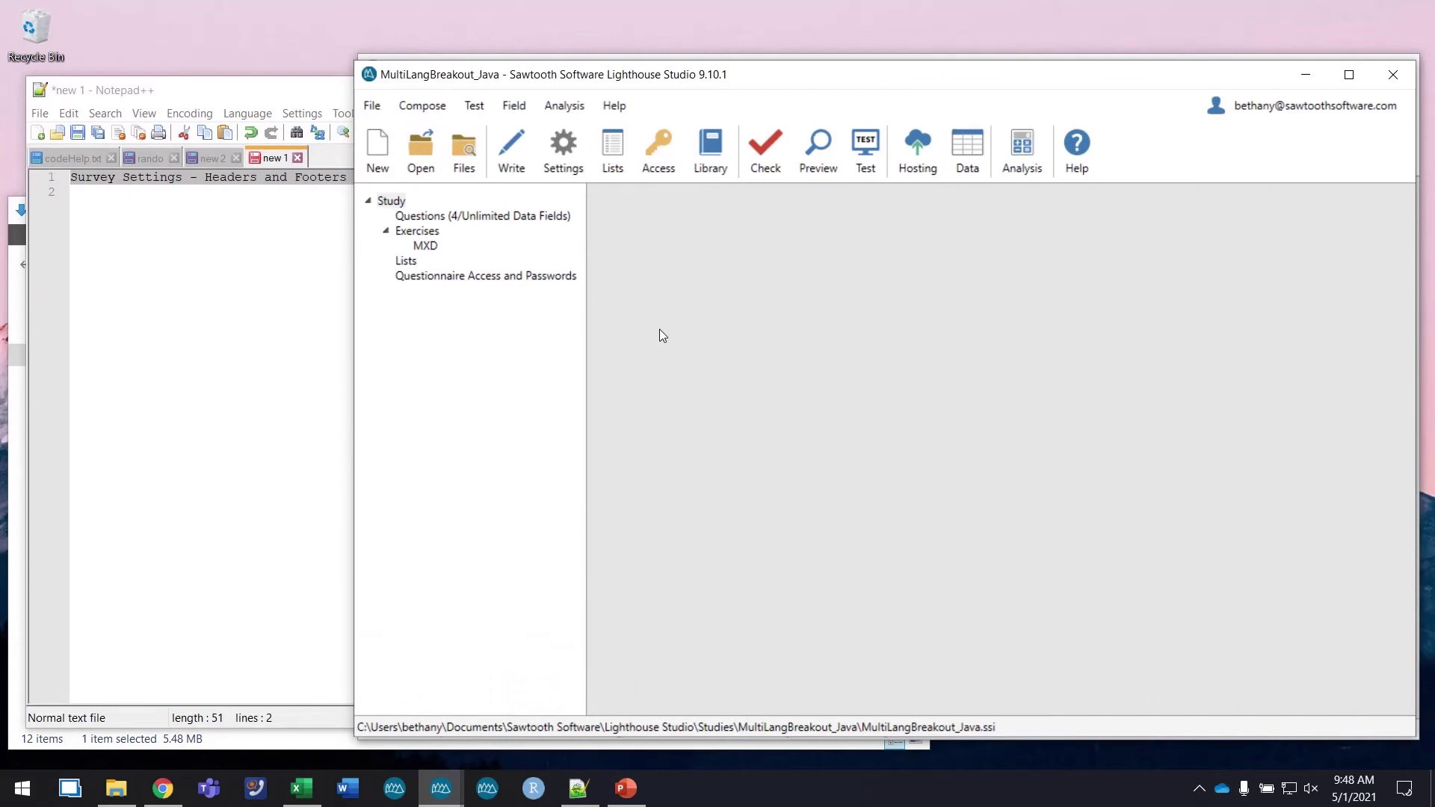
click(377, 114)
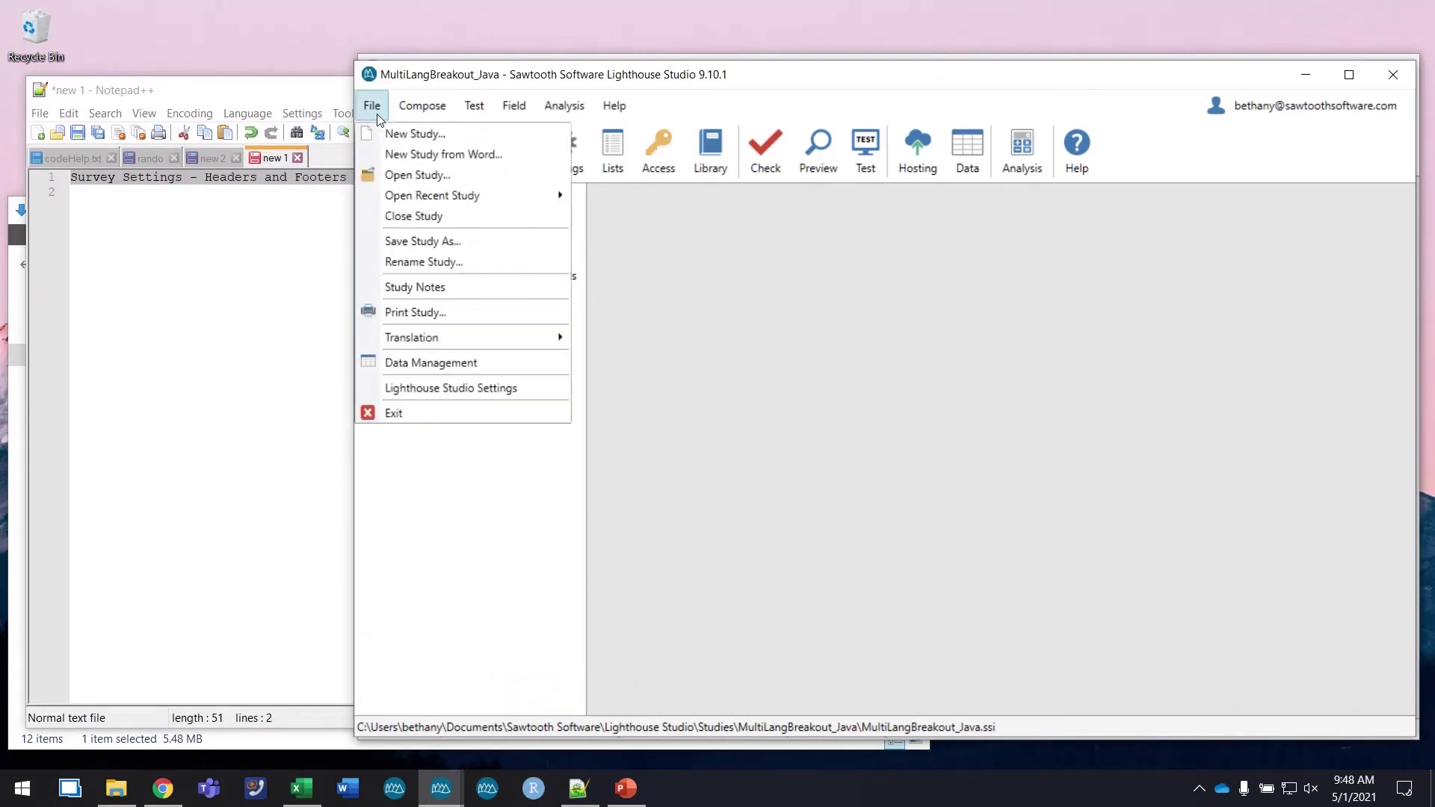
mouse_move(437, 340)
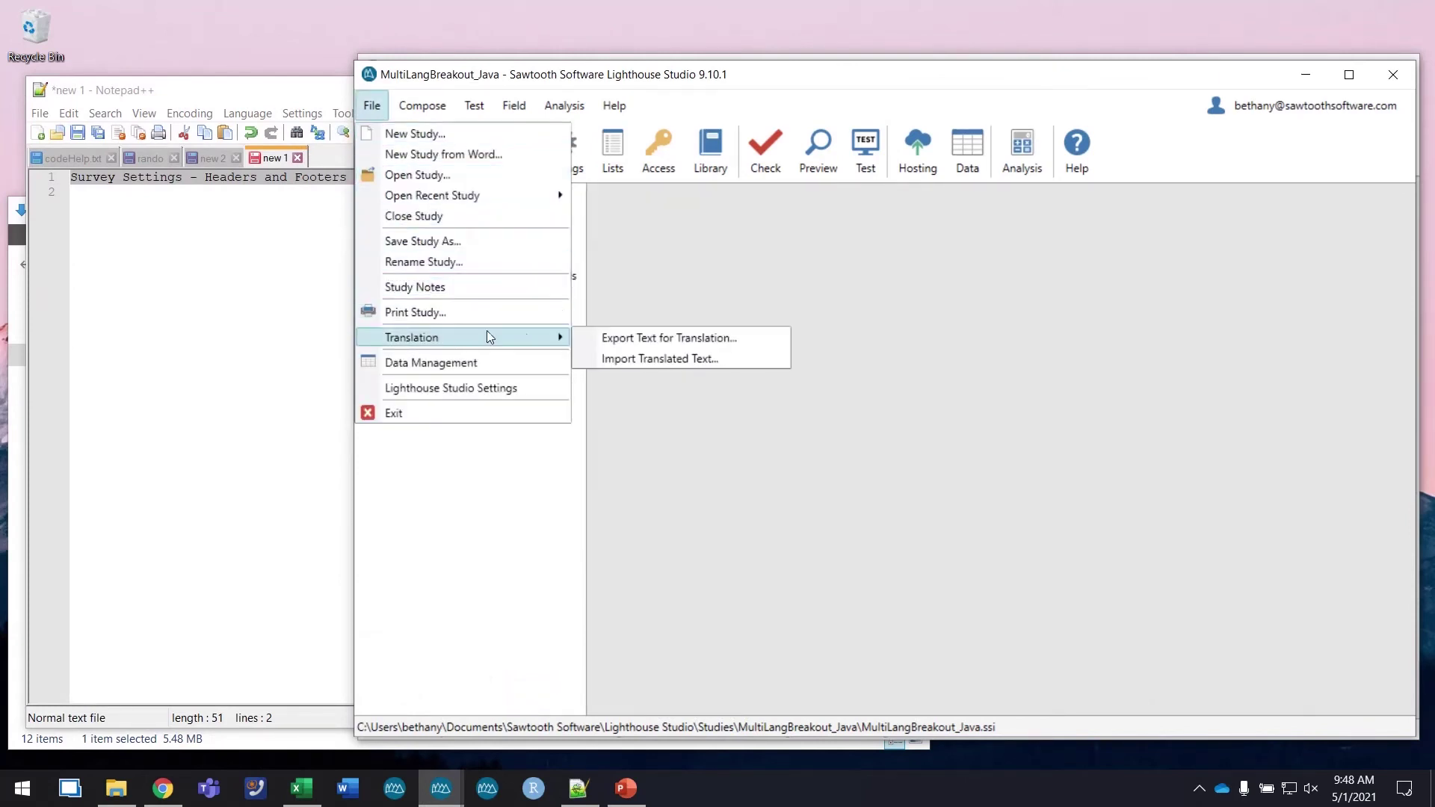
click(602, 358)
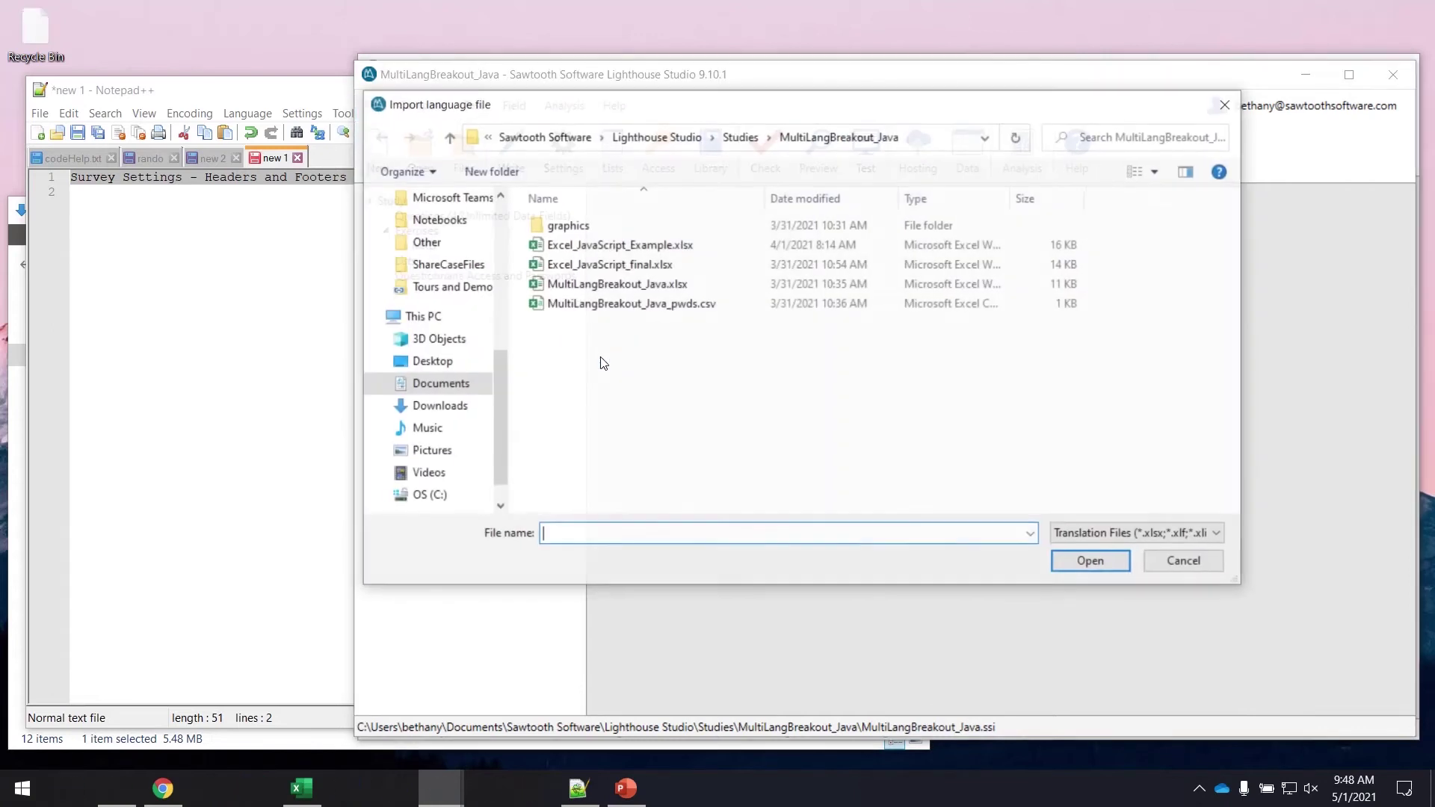
click(438, 406)
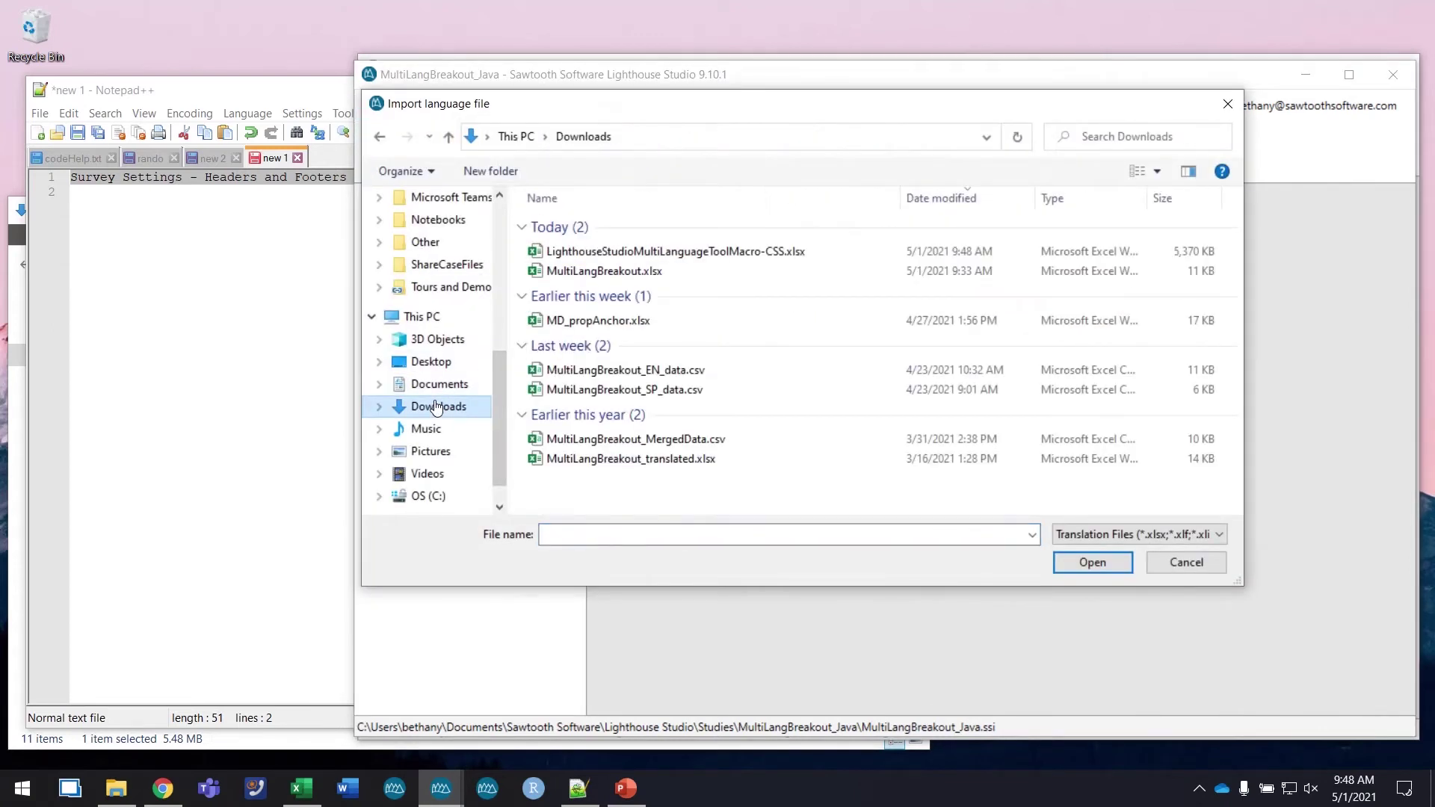
click(727, 252)
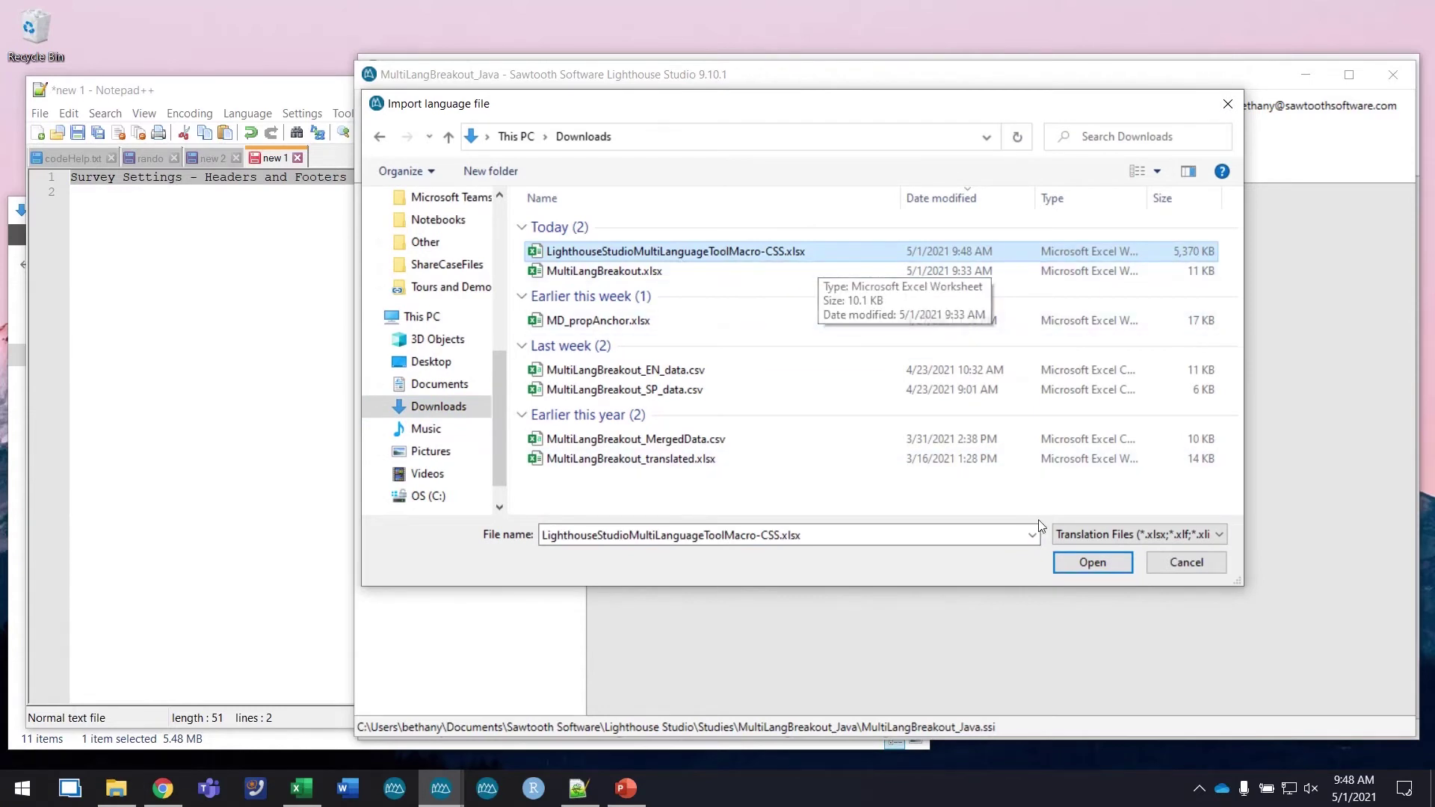
click(1065, 560)
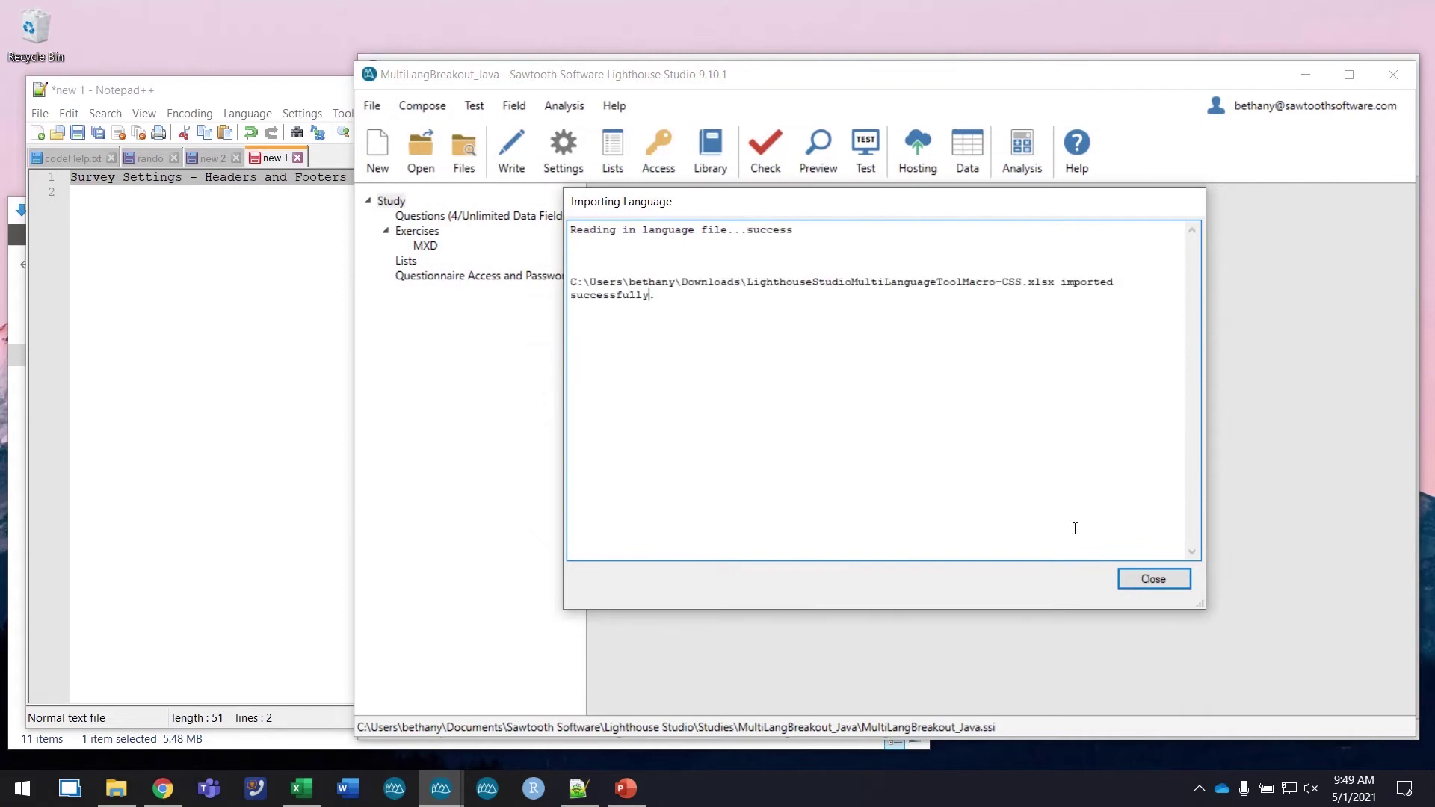
click(1158, 584)
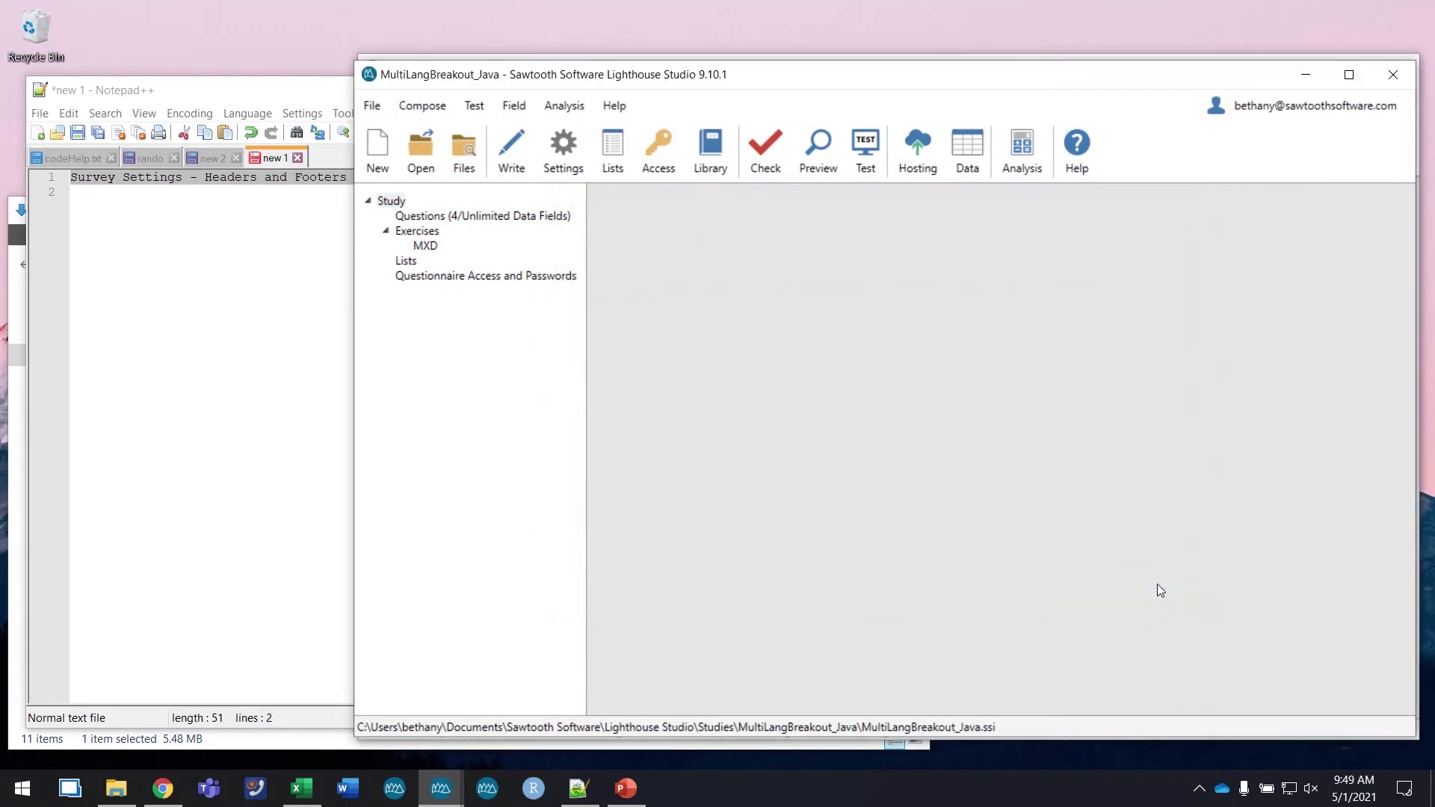
Check the English and Spanish div blocks in the Header 1 text of the IntroSurvey question.
double_click(491, 218)
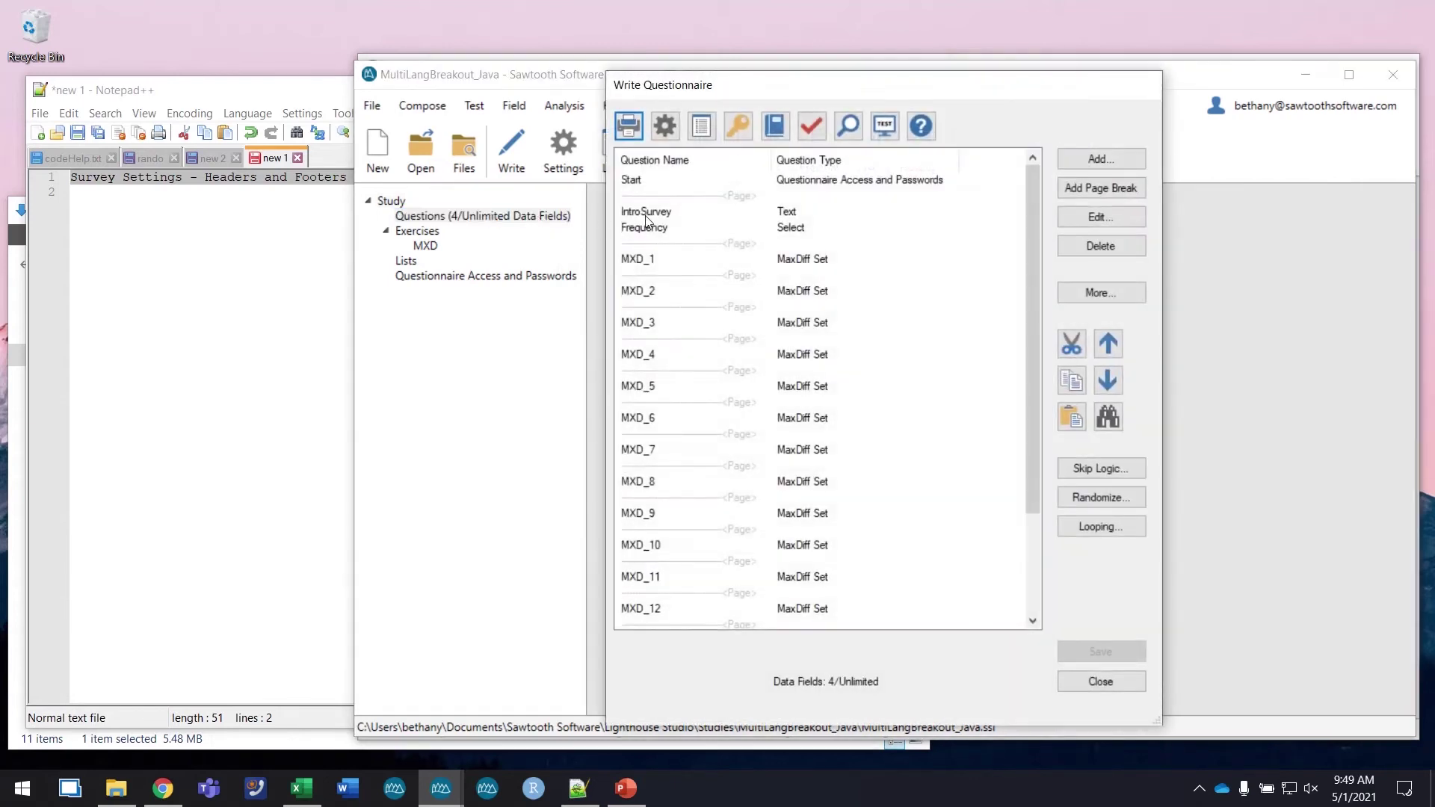
double_click(644, 215)
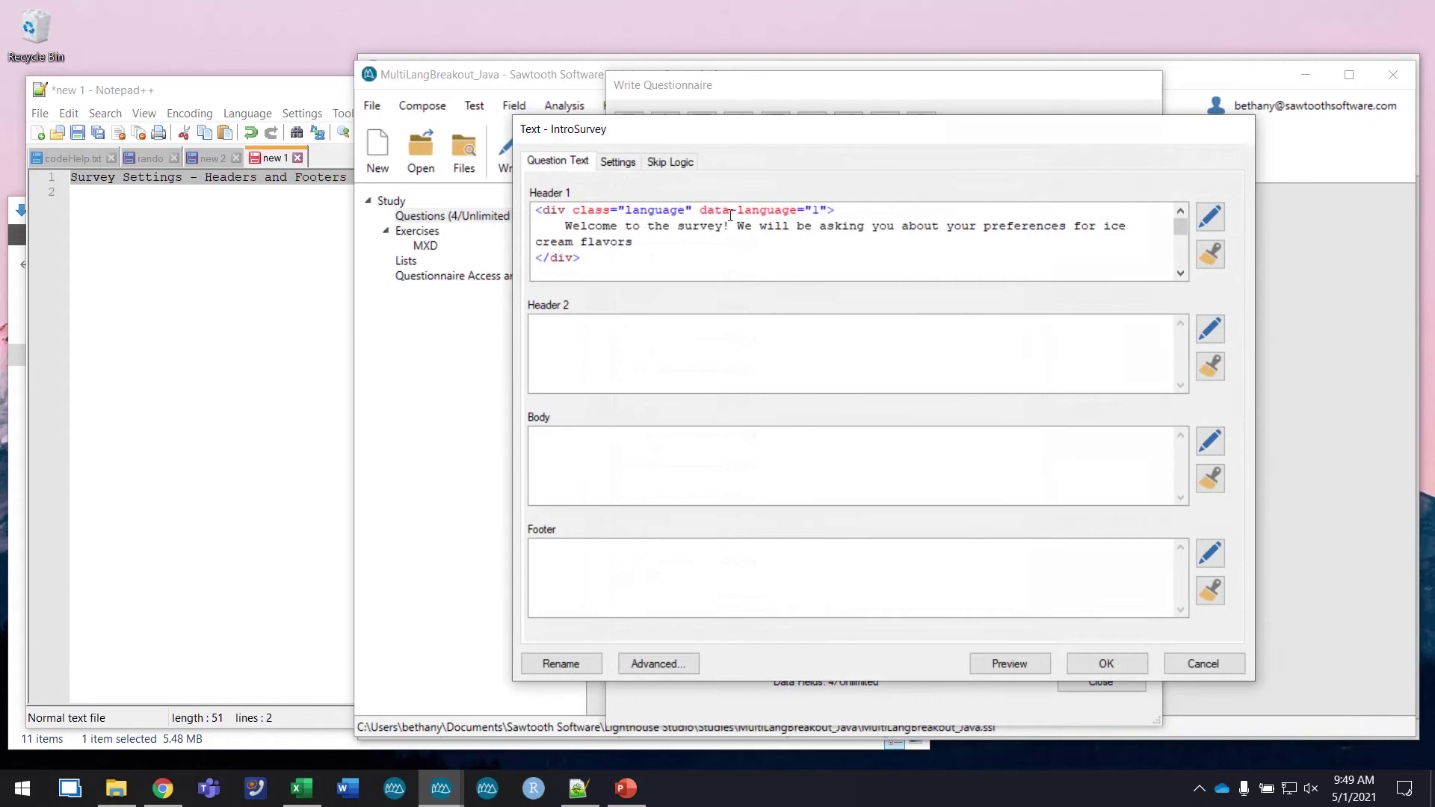
click(1211, 217)
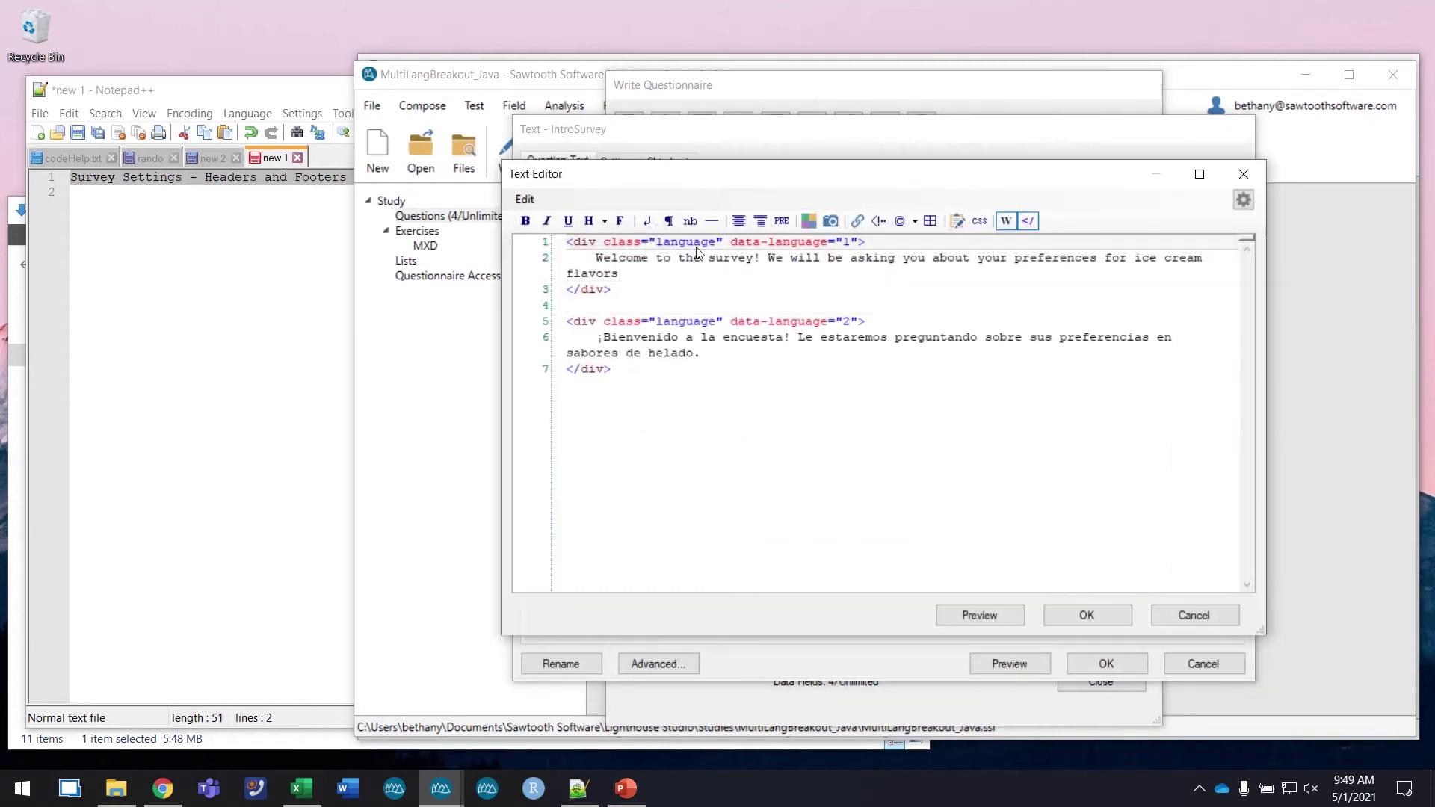
drag(596, 258, 636, 273)
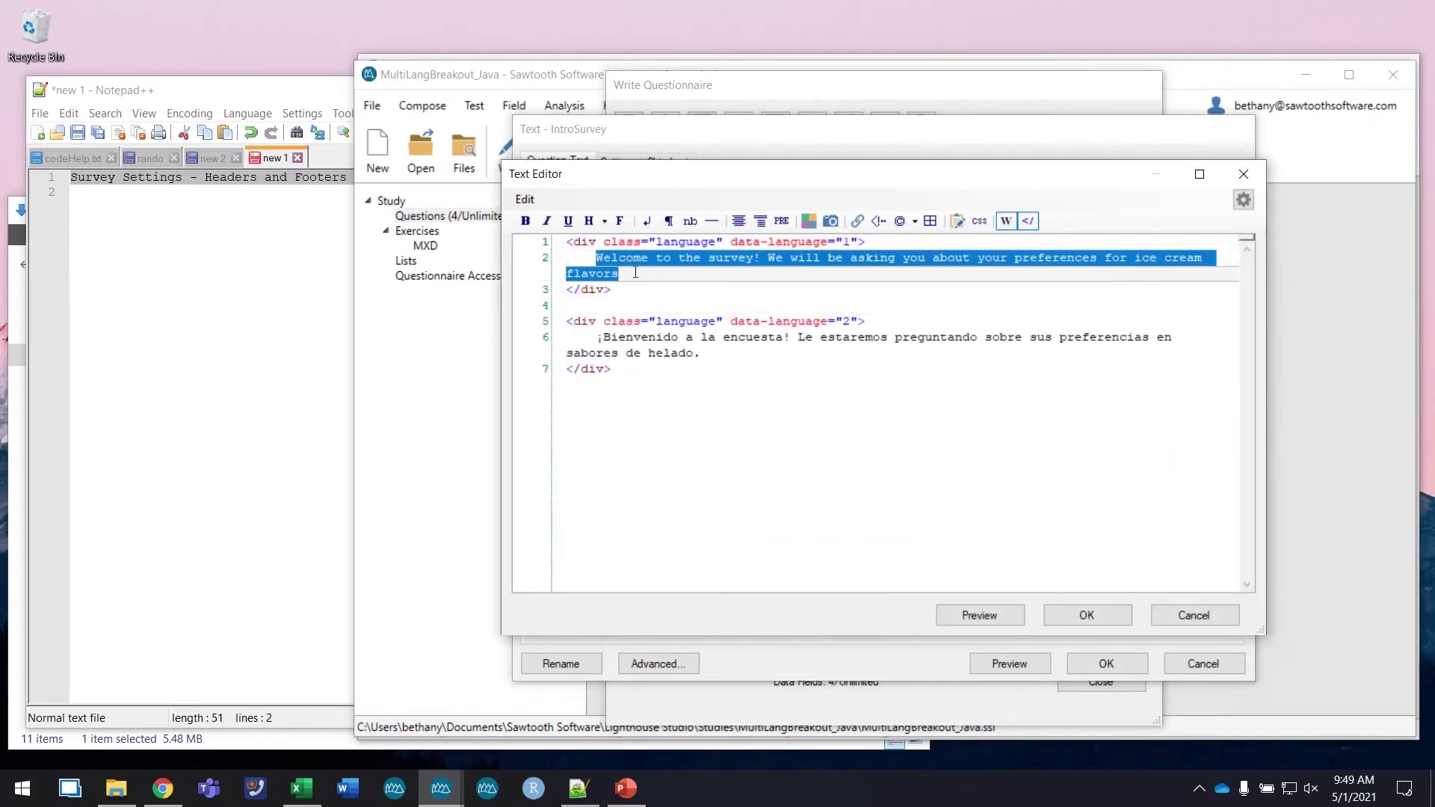
click(635, 273)
click(592, 240)
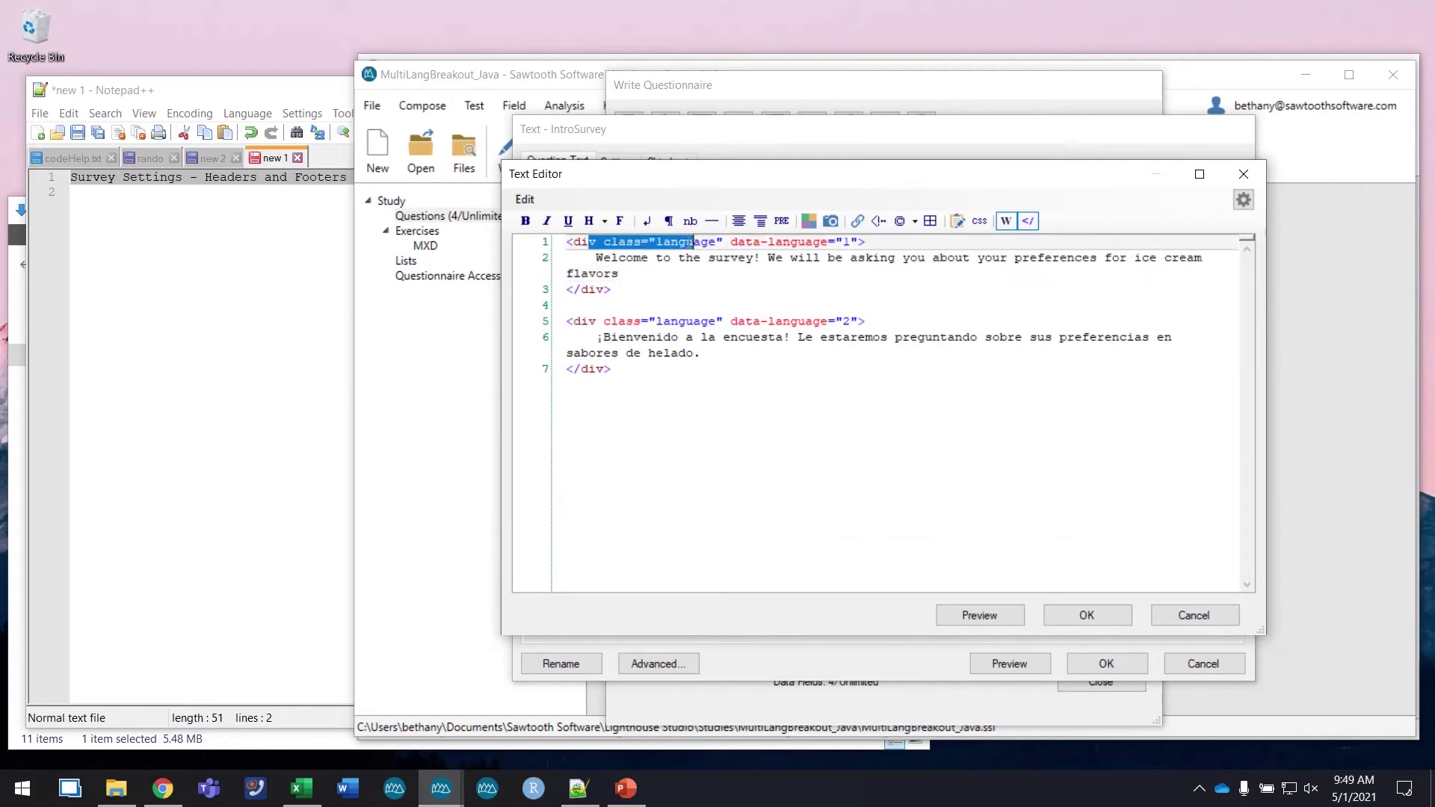
click(594, 258)
click(628, 322)
drag(597, 337, 716, 371)
click(716, 371)
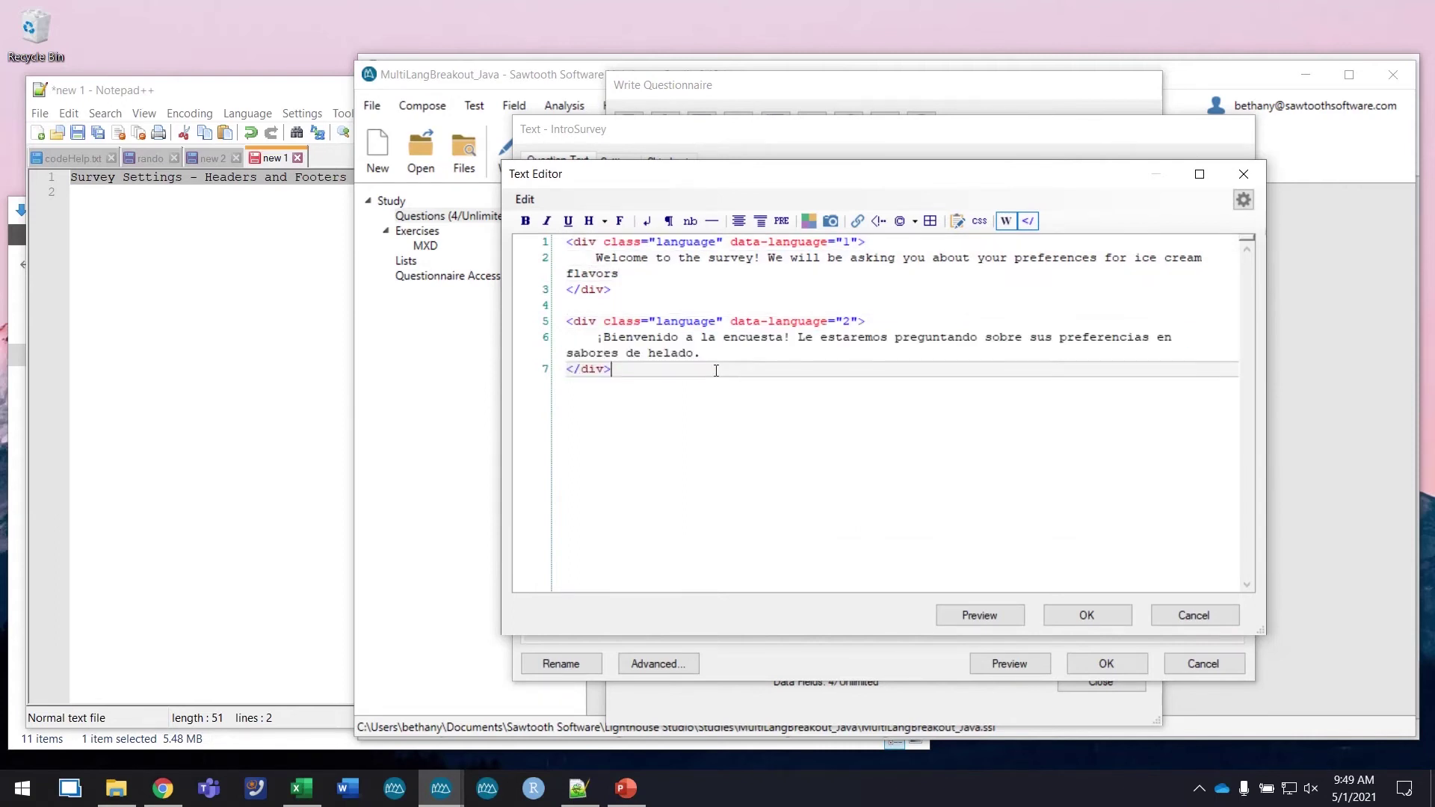
click(1121, 617)
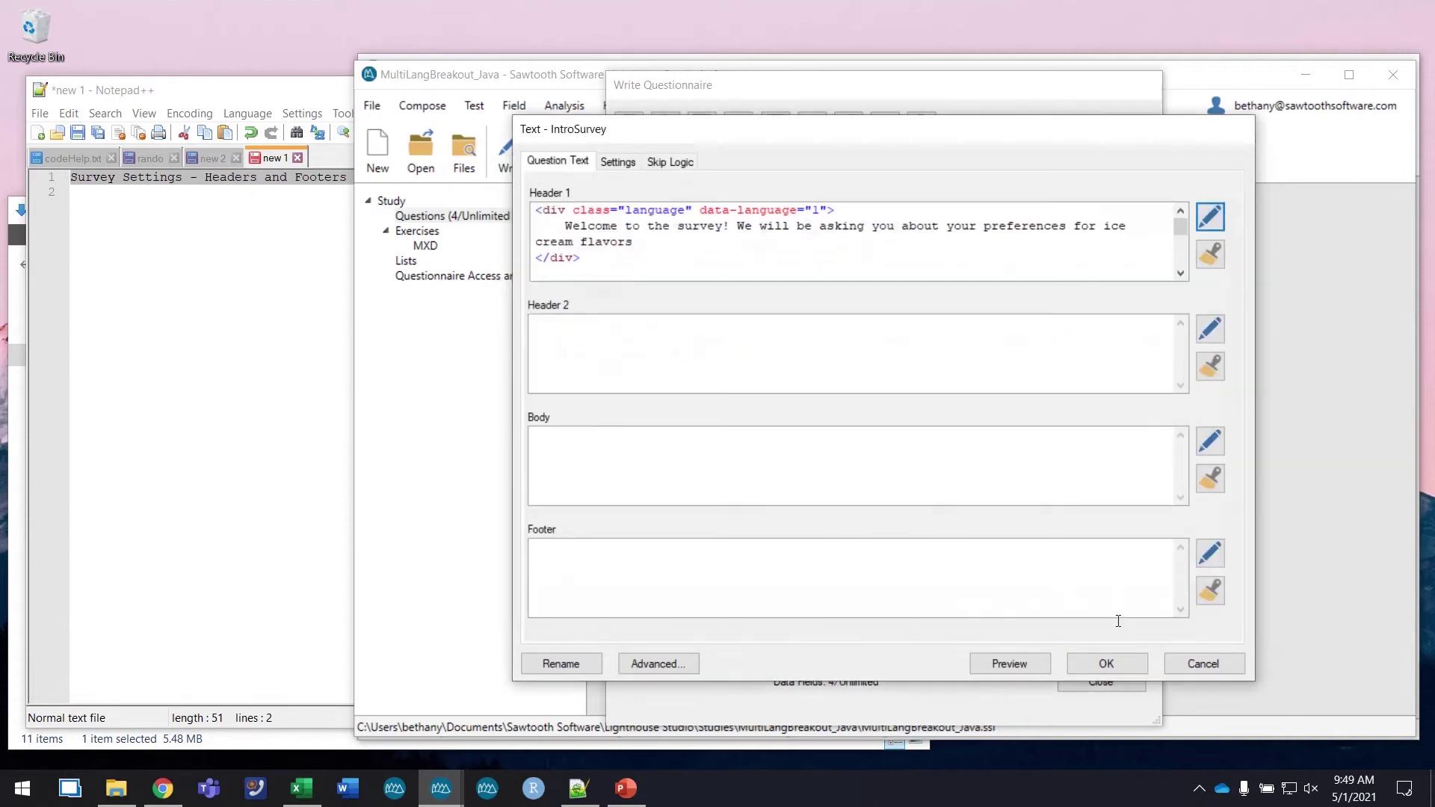
click(1106, 664)
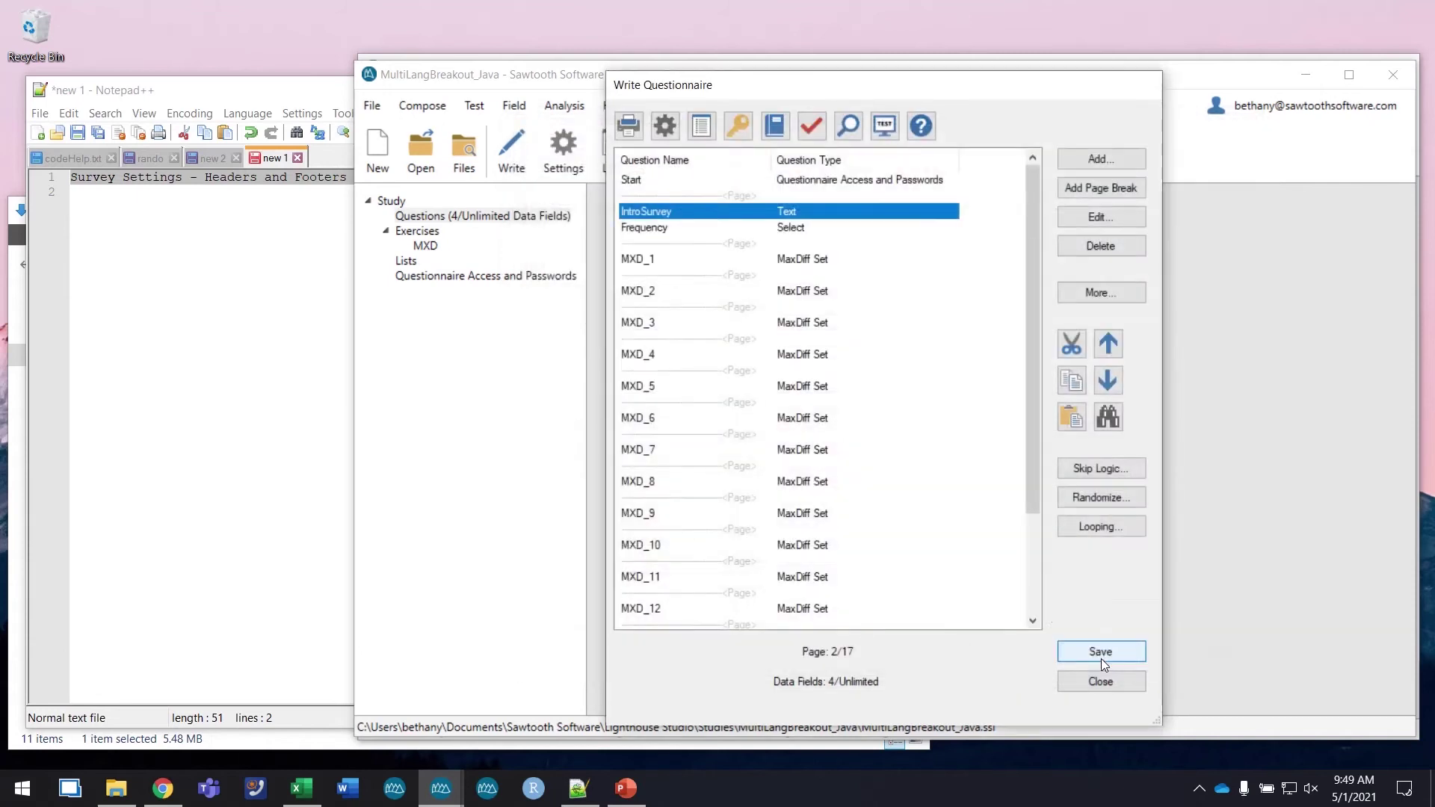
Check the language style code and its languageSelect reference in the survey settings' HTML <head> tag.
click(673, 138)
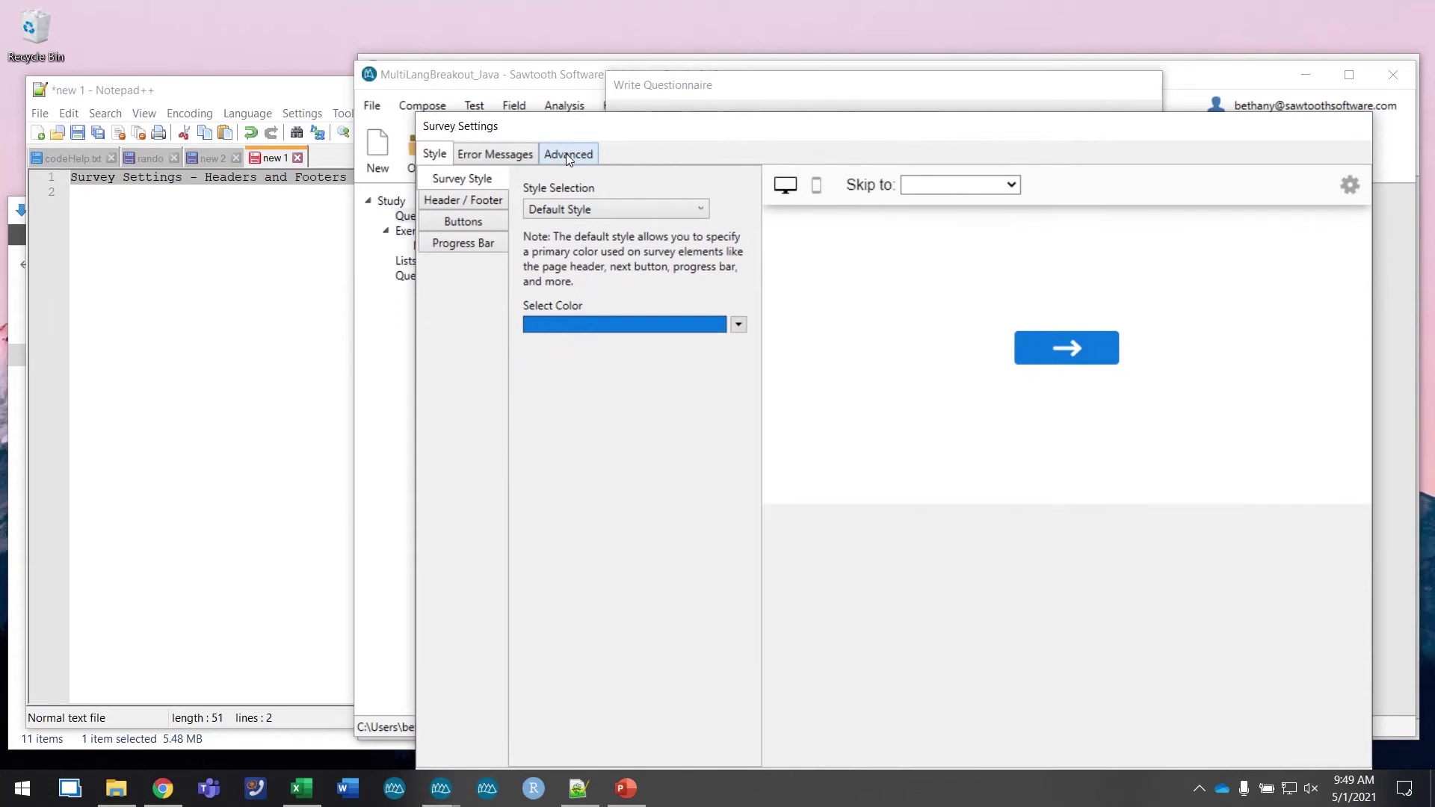
click(567, 154)
click(483, 203)
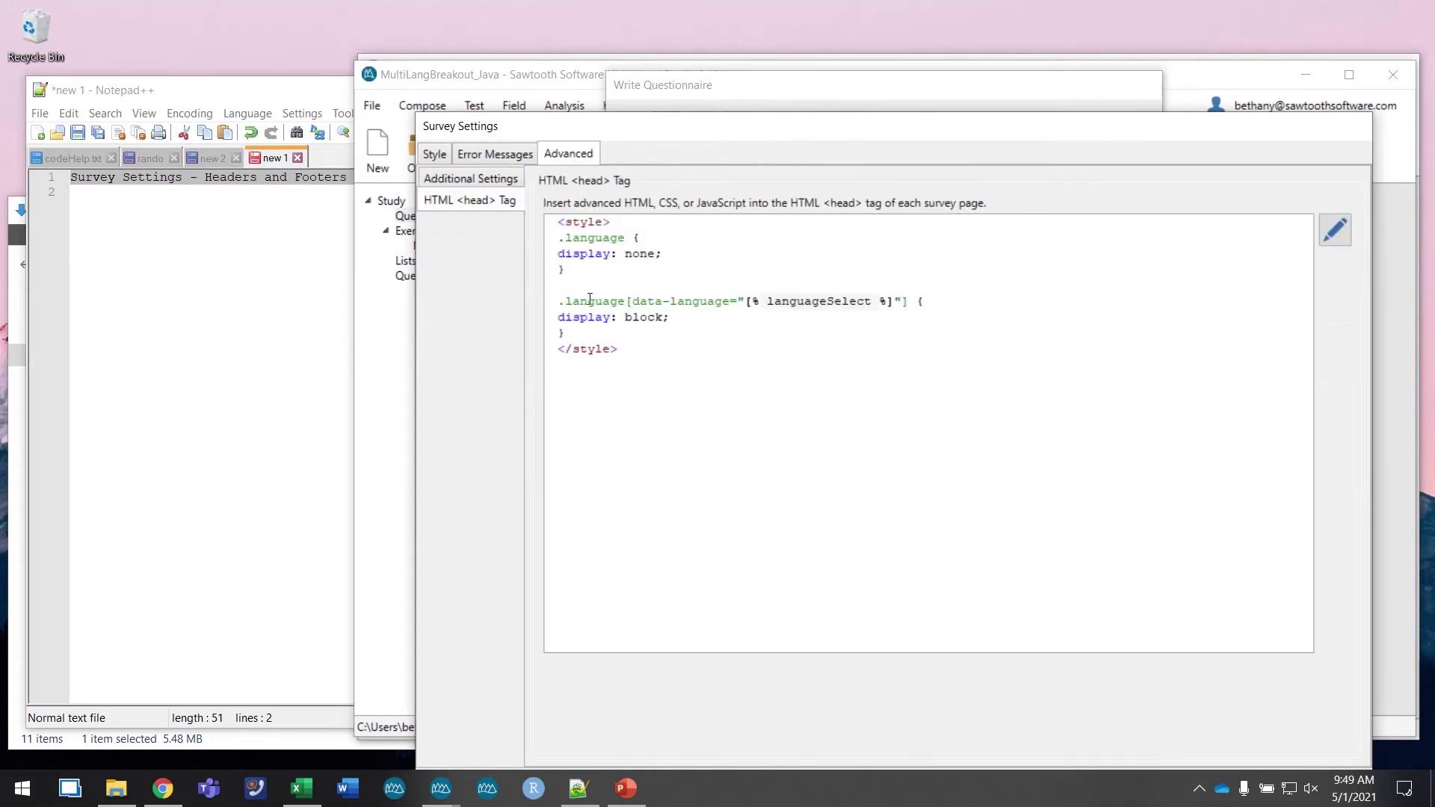
drag(651, 302, 678, 302)
drag(768, 302, 876, 305)
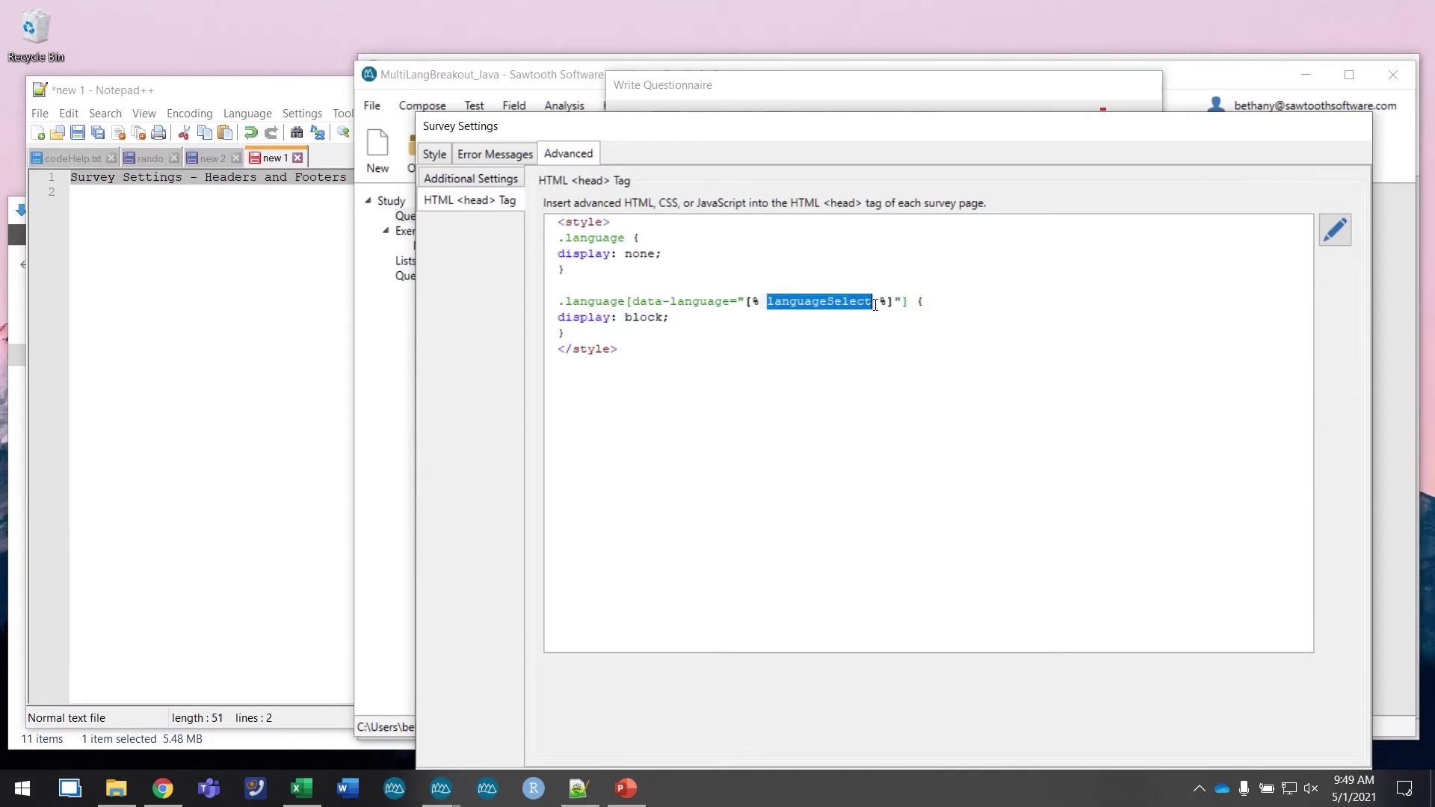
click(860, 334)
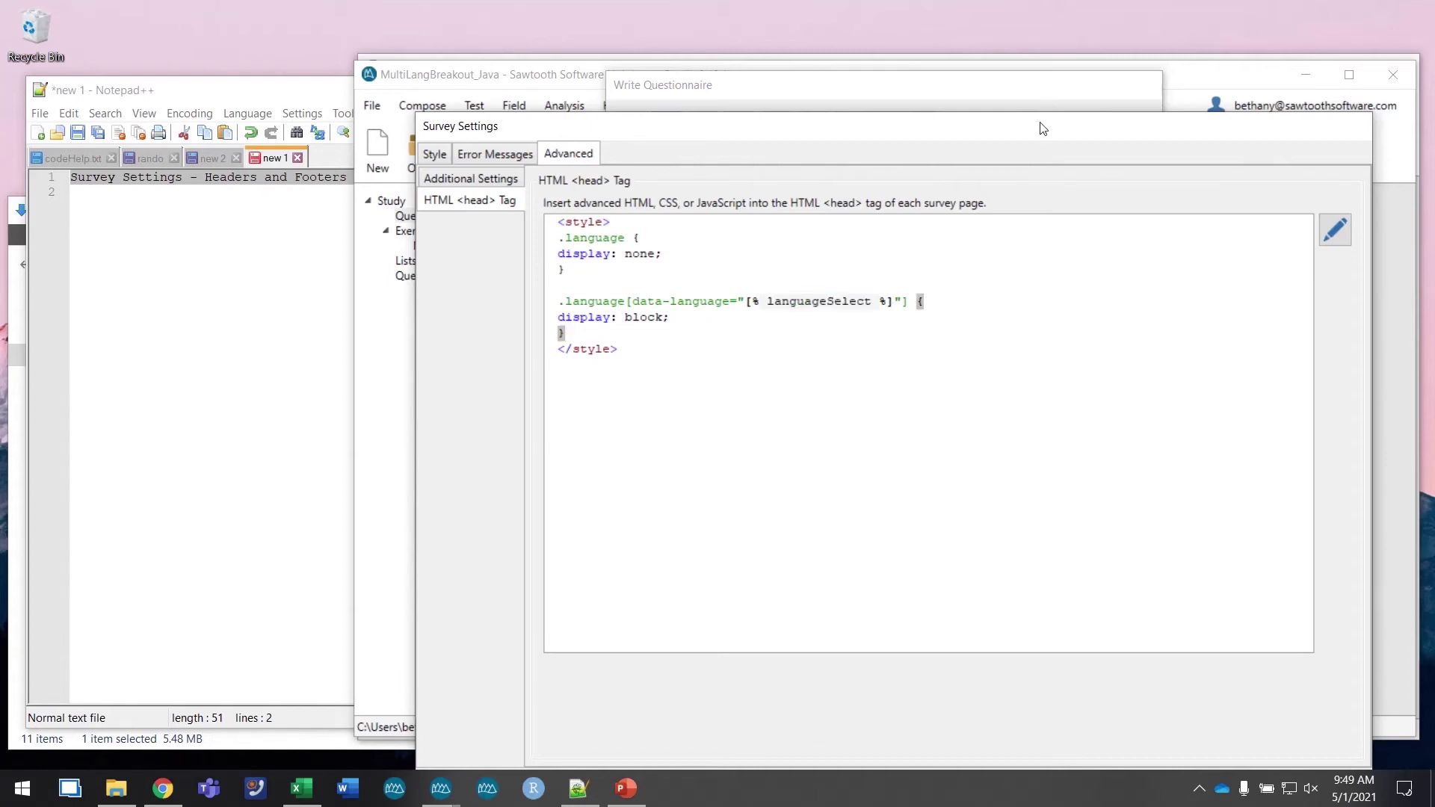
Save the survey settings and the questionnaire, and close the questionnaire editor.
drag(1042, 128, 1045, 73)
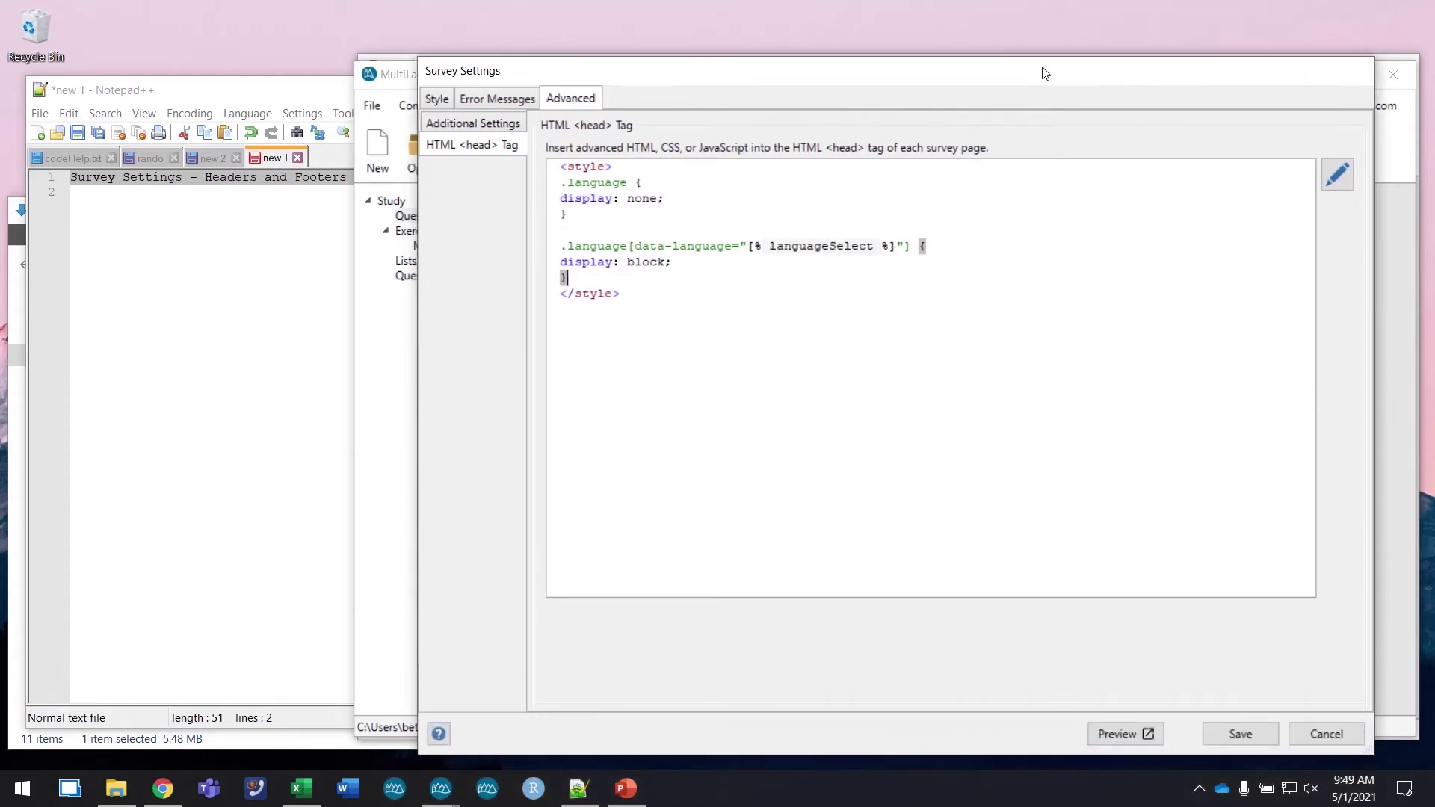
click(1242, 733)
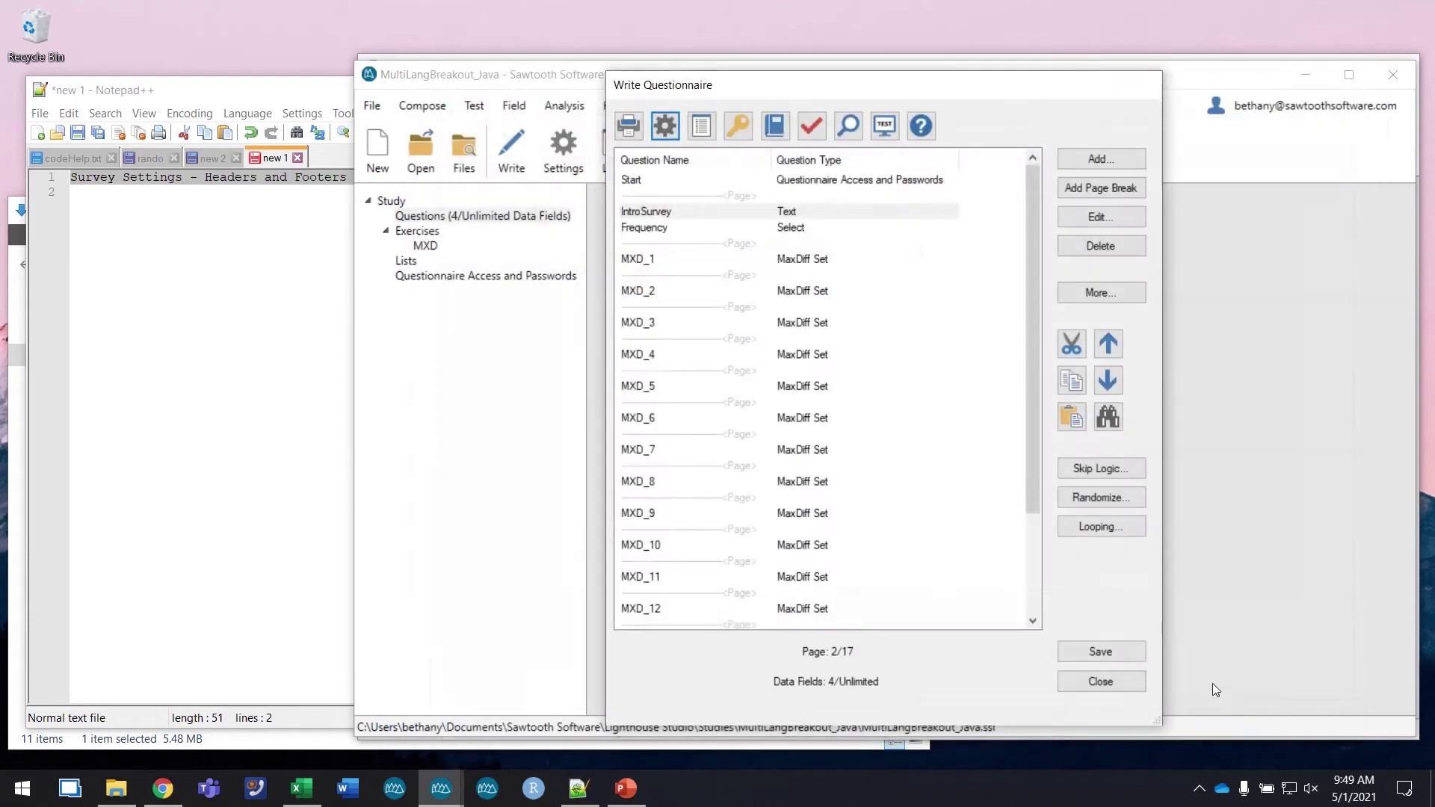
click(1114, 657)
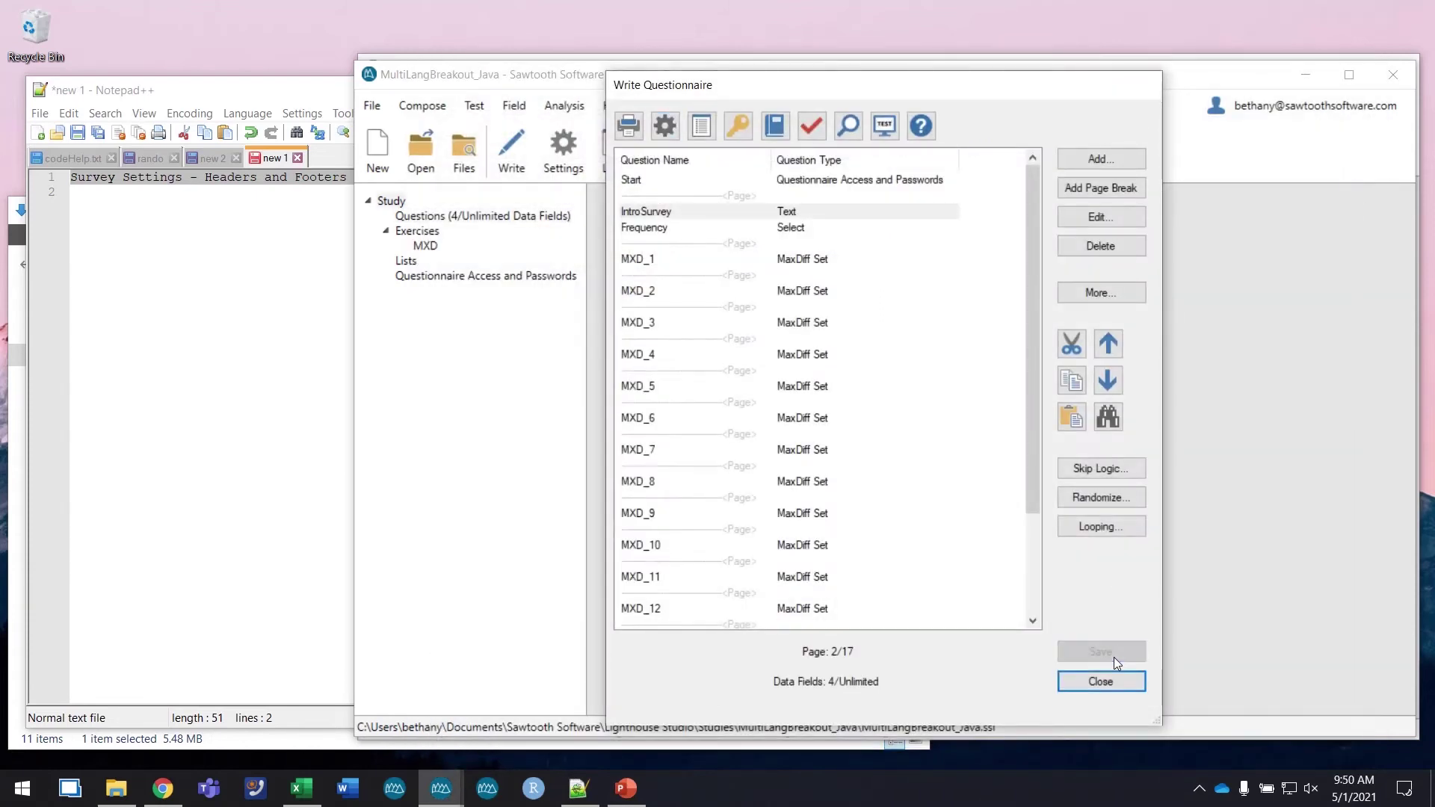
click(1107, 688)
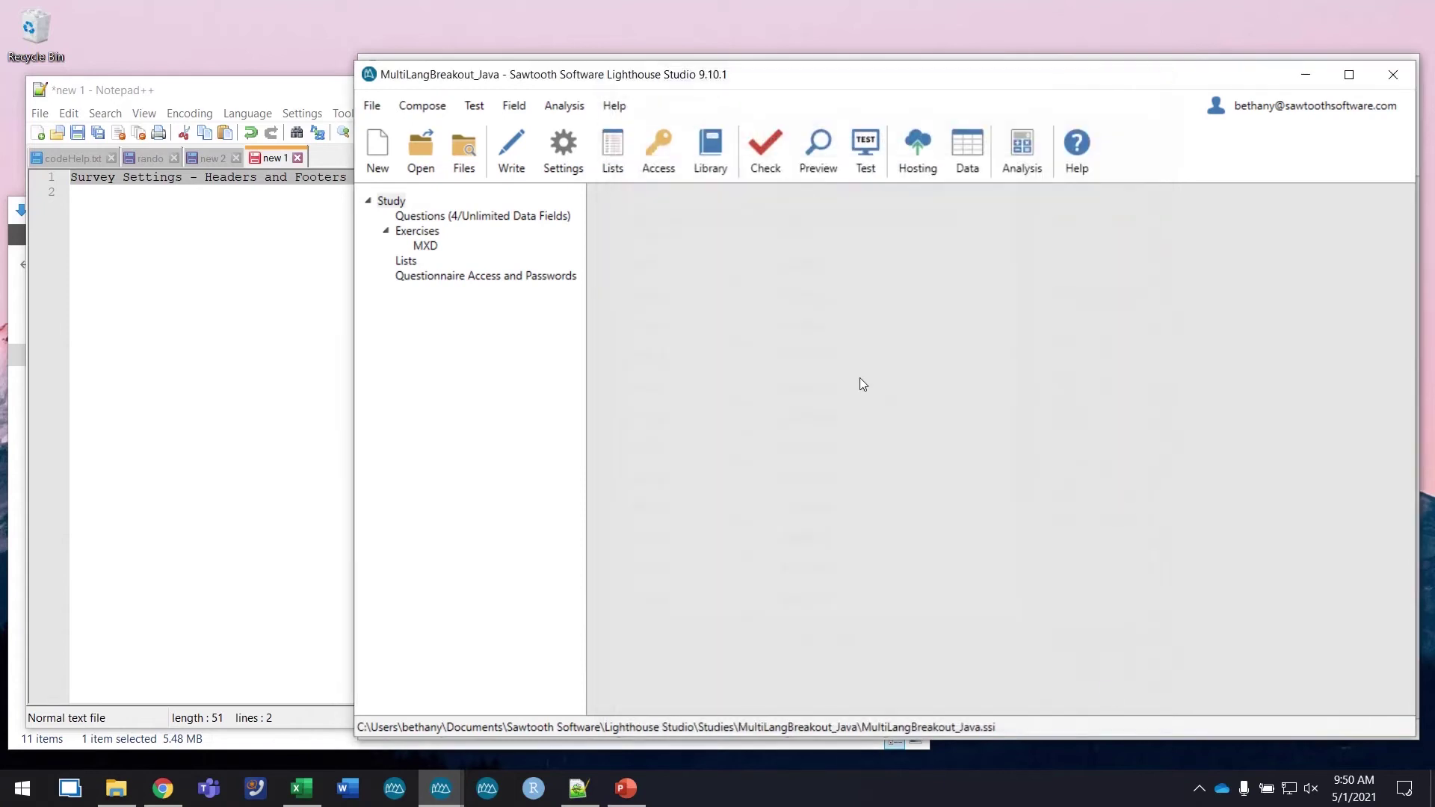
Test the survey locally with languageSelect set to 1 and advance to the first question page.
click(865, 150)
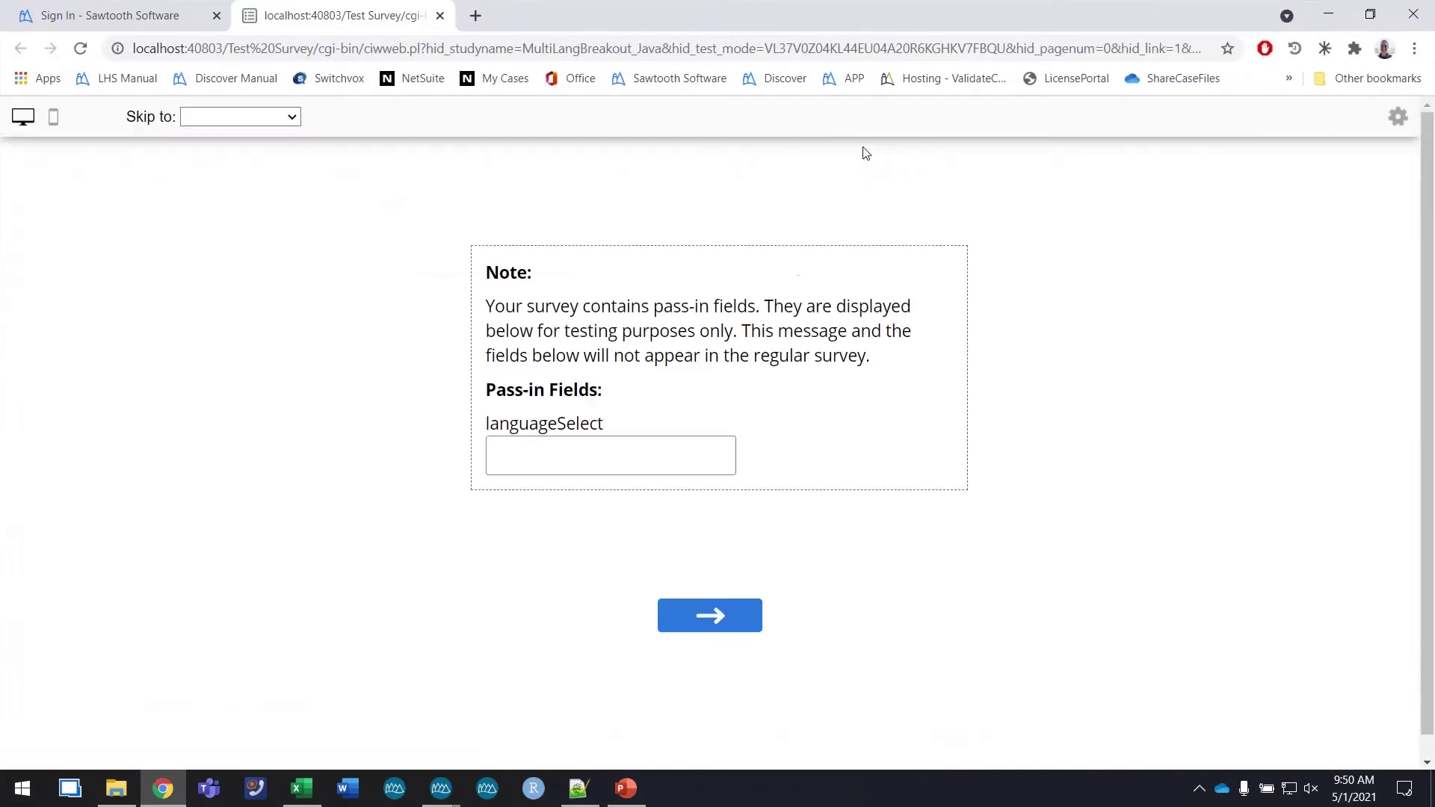
click(540, 457)
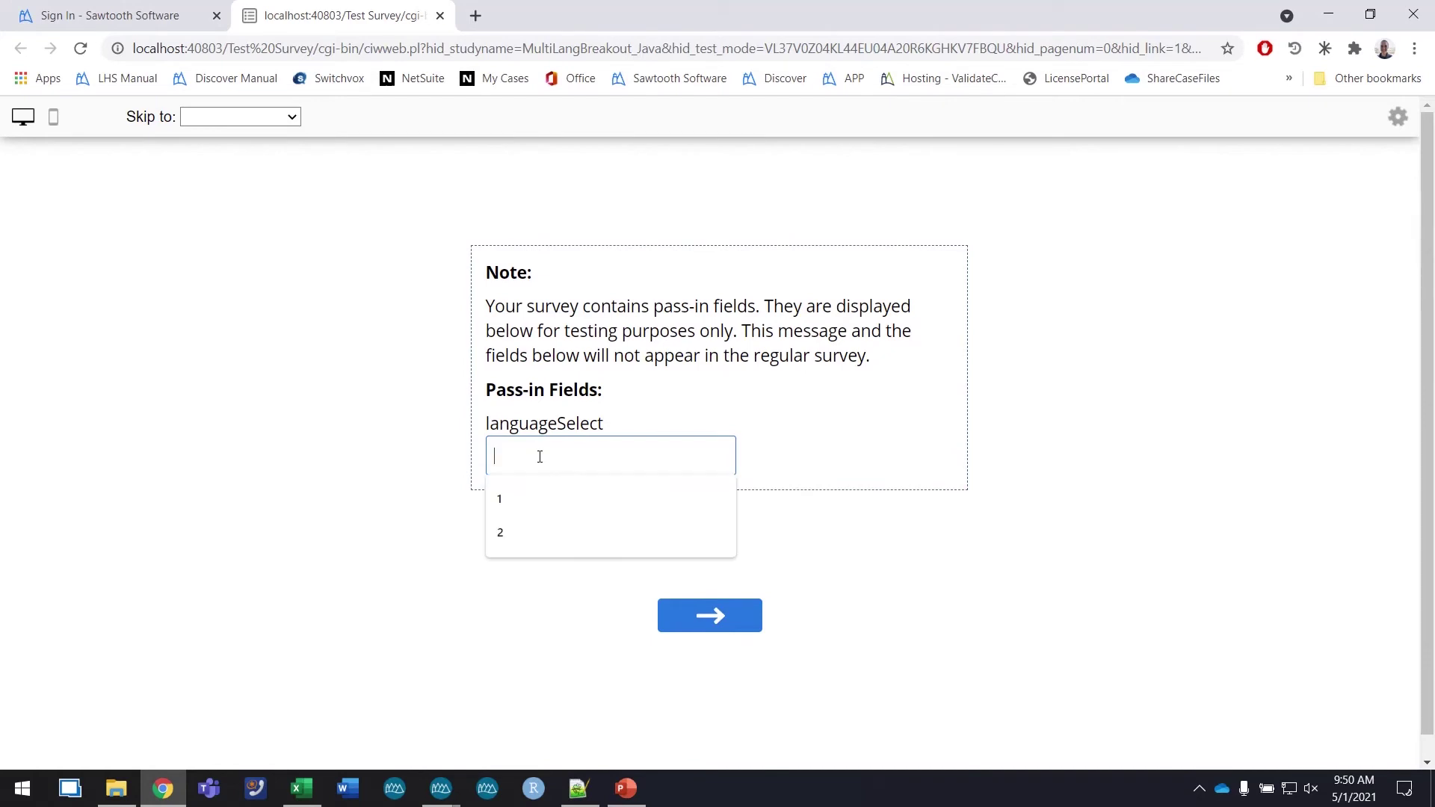
click(509, 500)
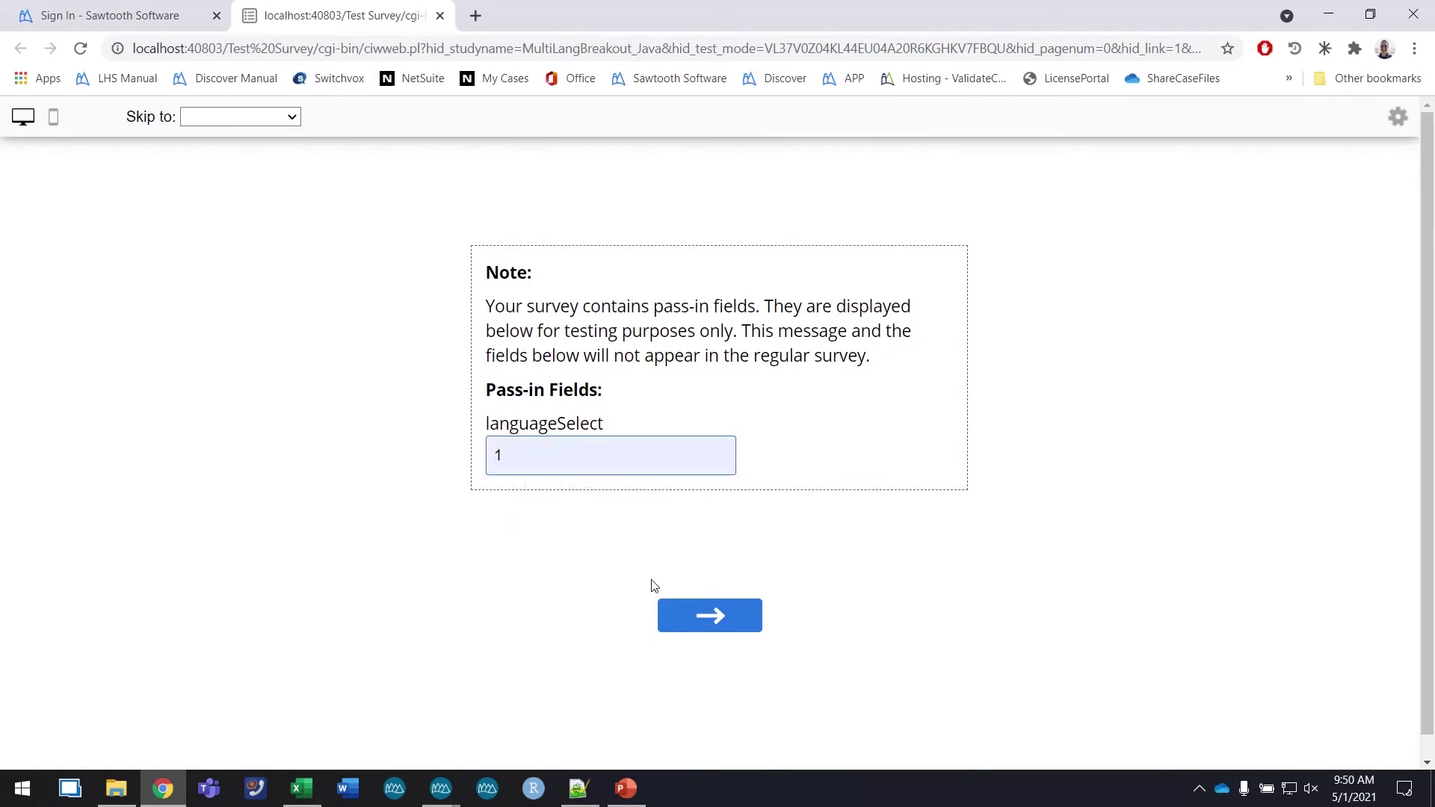
click(698, 622)
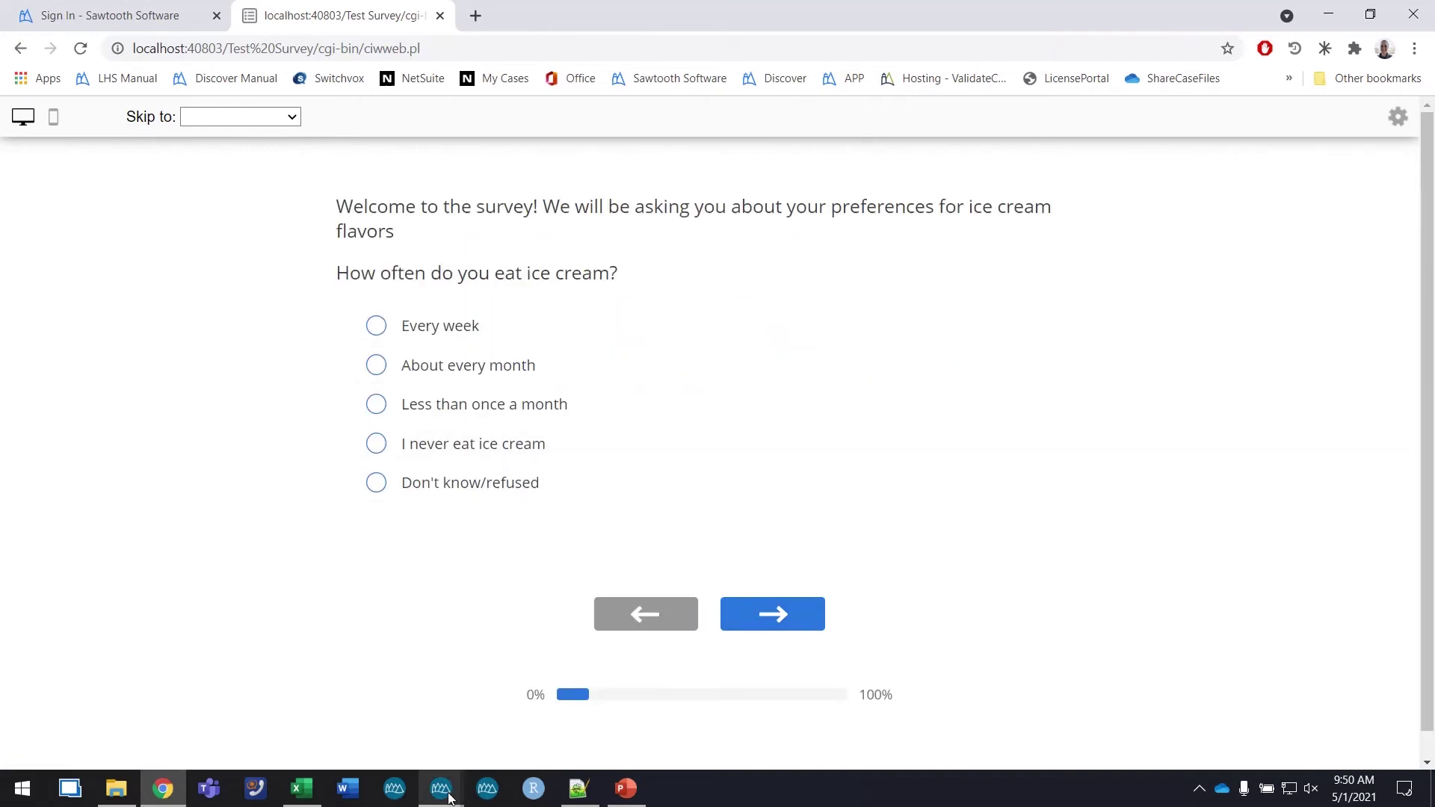
Run a second local test of the MultiLangBreakout_Java survey with languageSelect set to 2 and advance to the first question page.
mouse_move(449, 789)
click(413, 720)
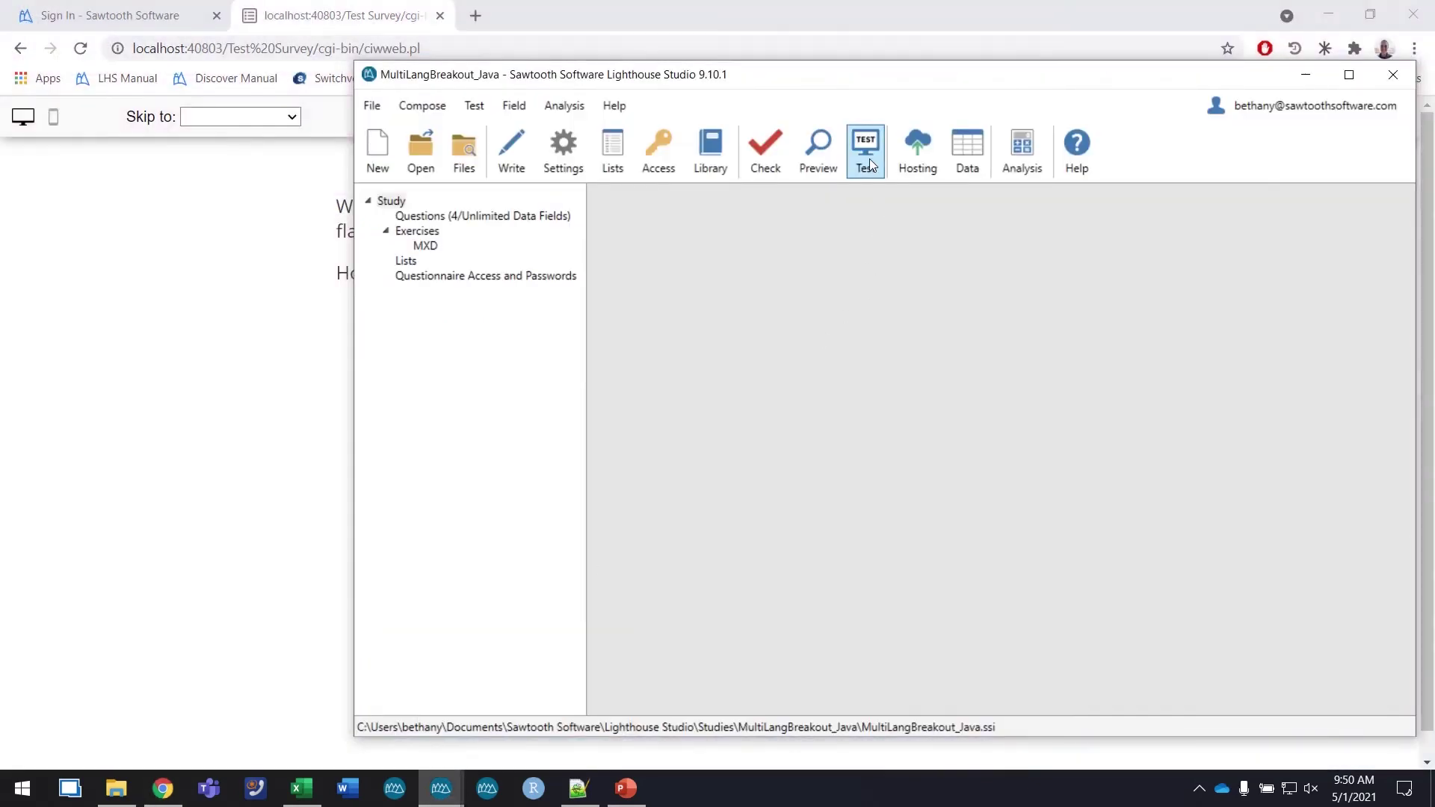
click(869, 159)
click(640, 457)
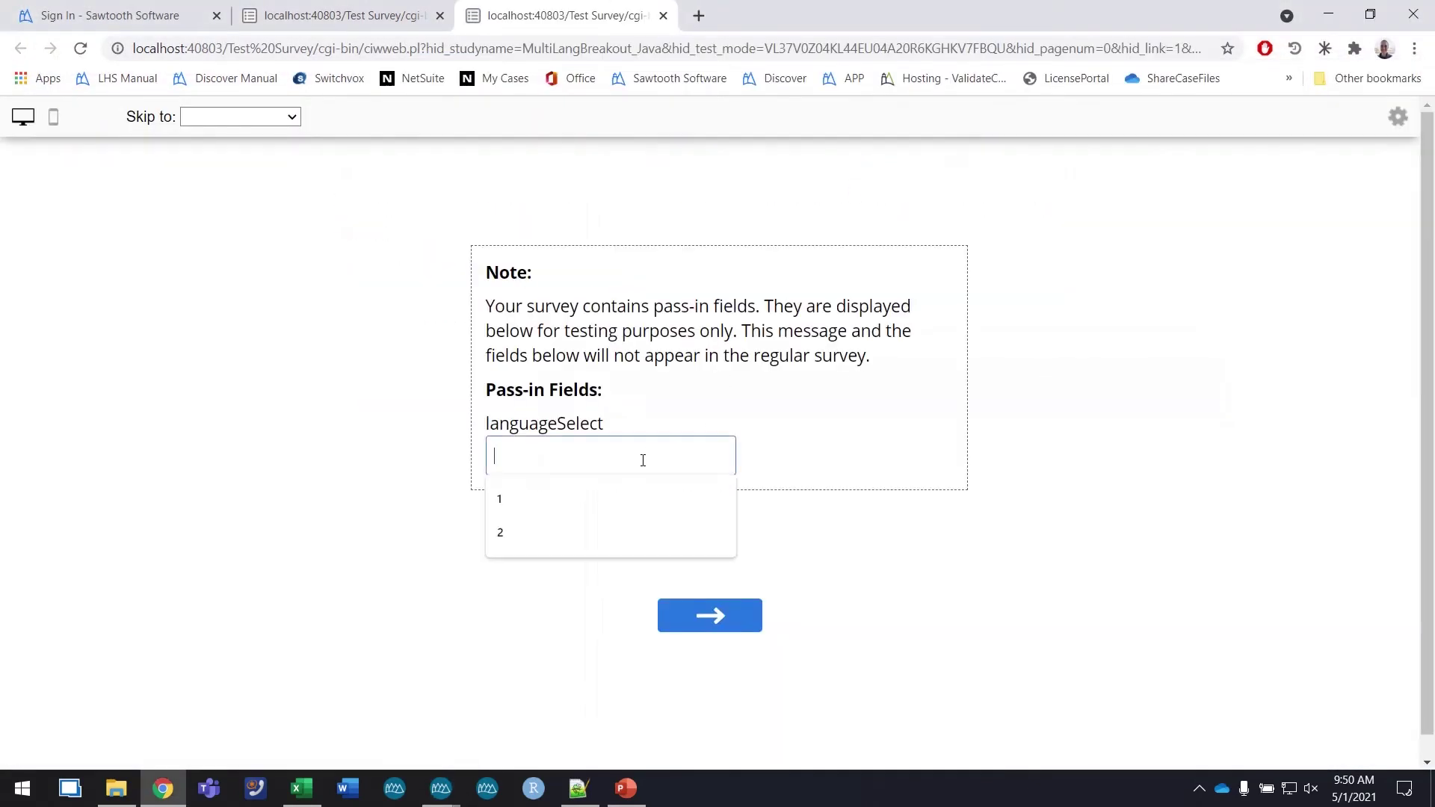
click(546, 533)
click(705, 615)
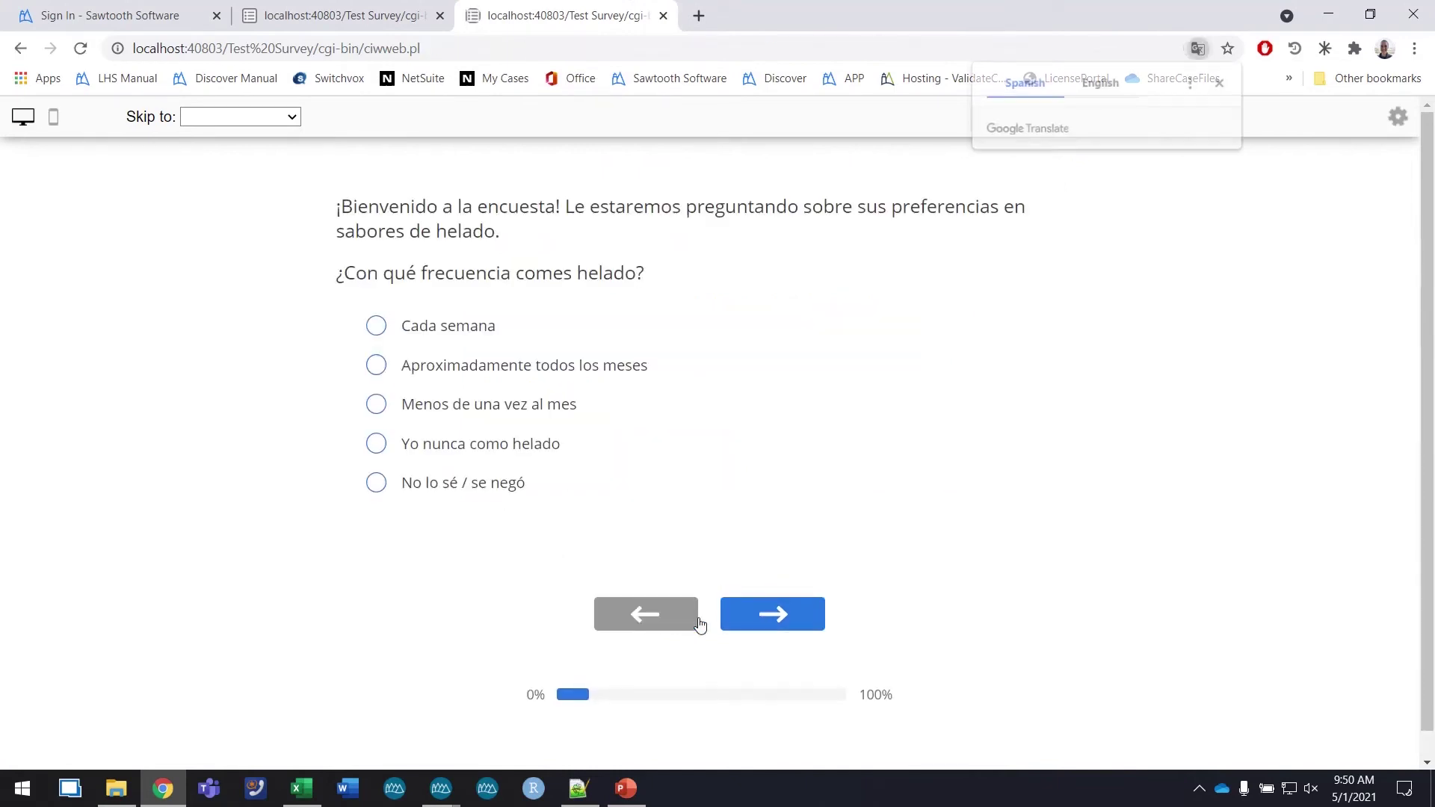
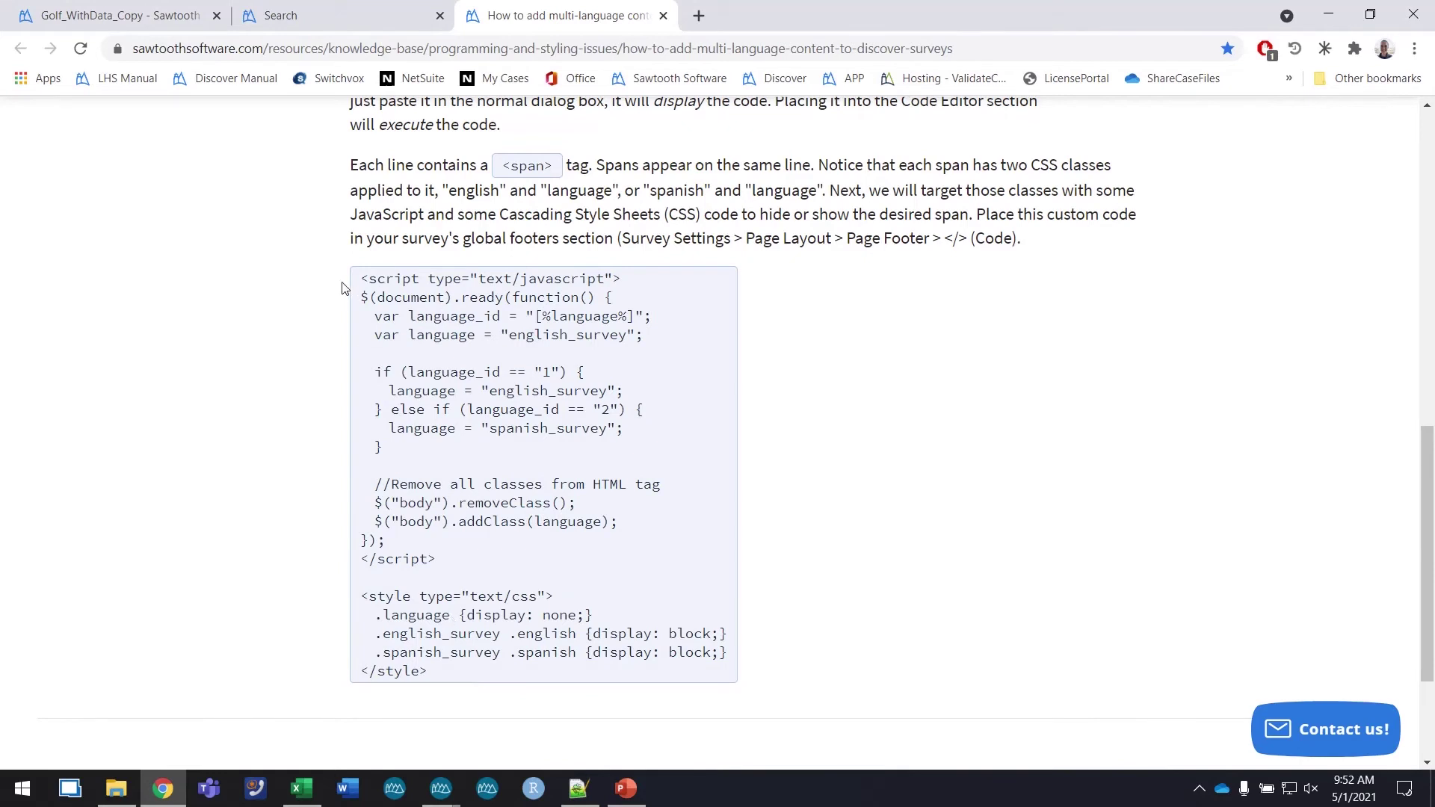
Close the Search page, switch to Discover and open the MultiLangBreakout survey from My Surveys.
click(440, 15)
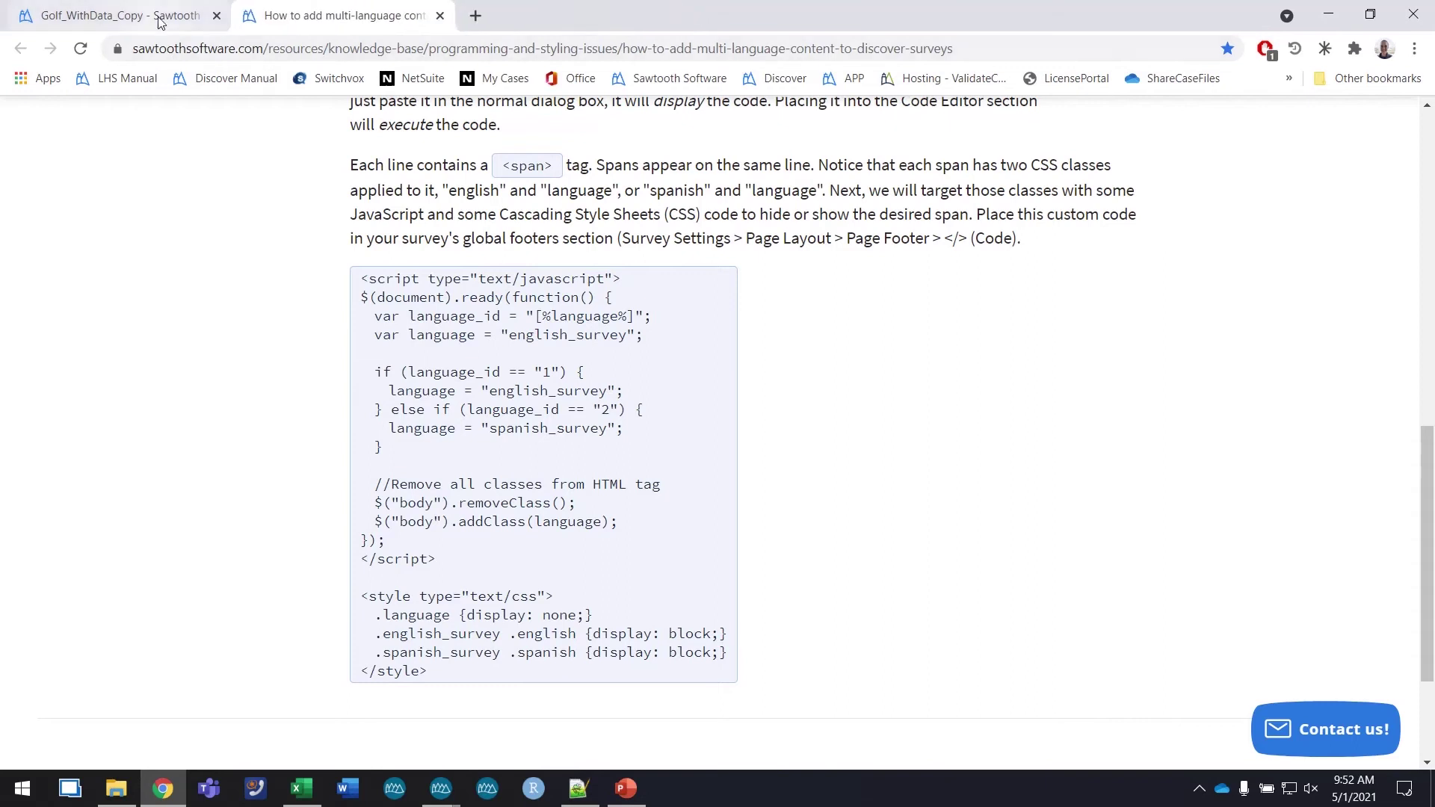
click(159, 21)
click(19, 122)
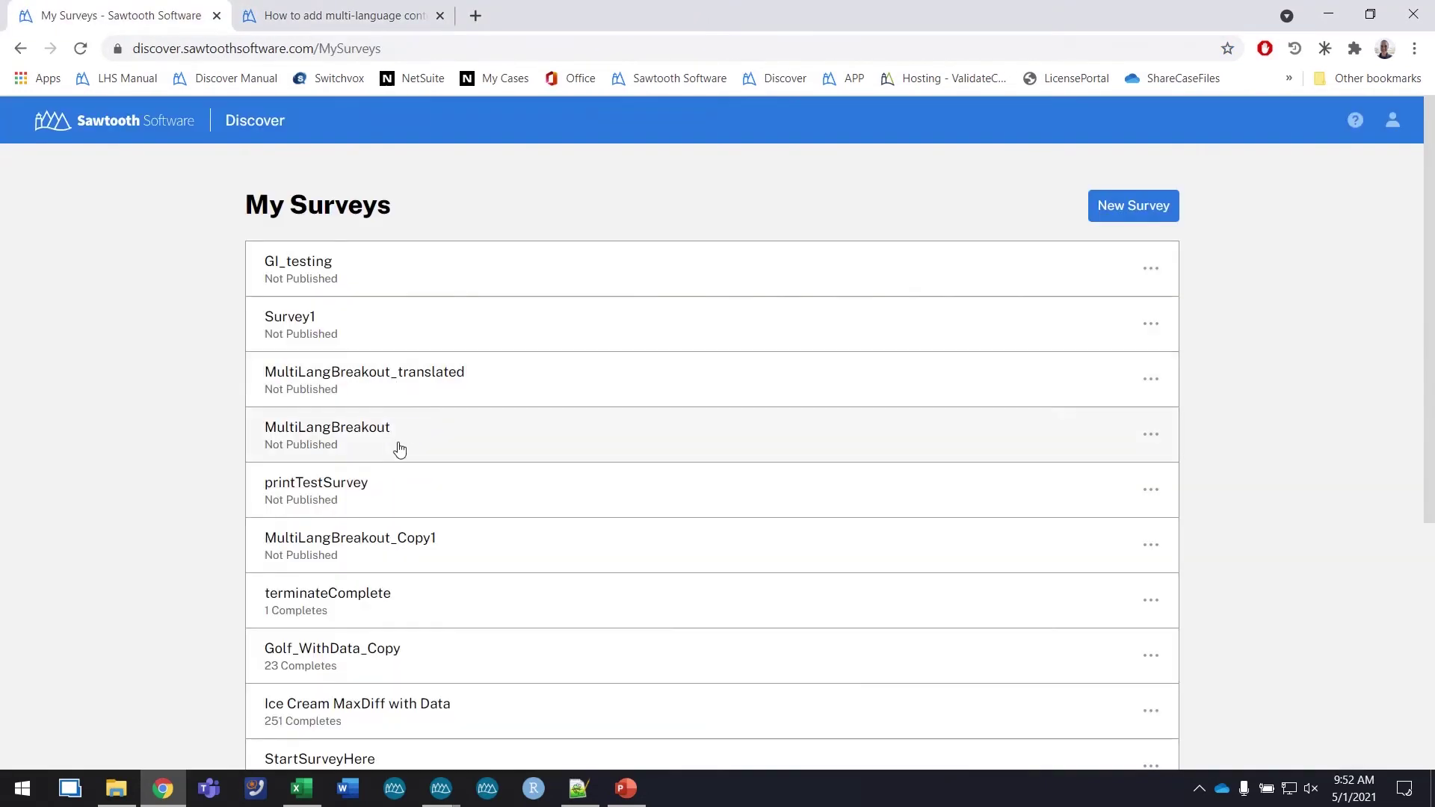
click(396, 449)
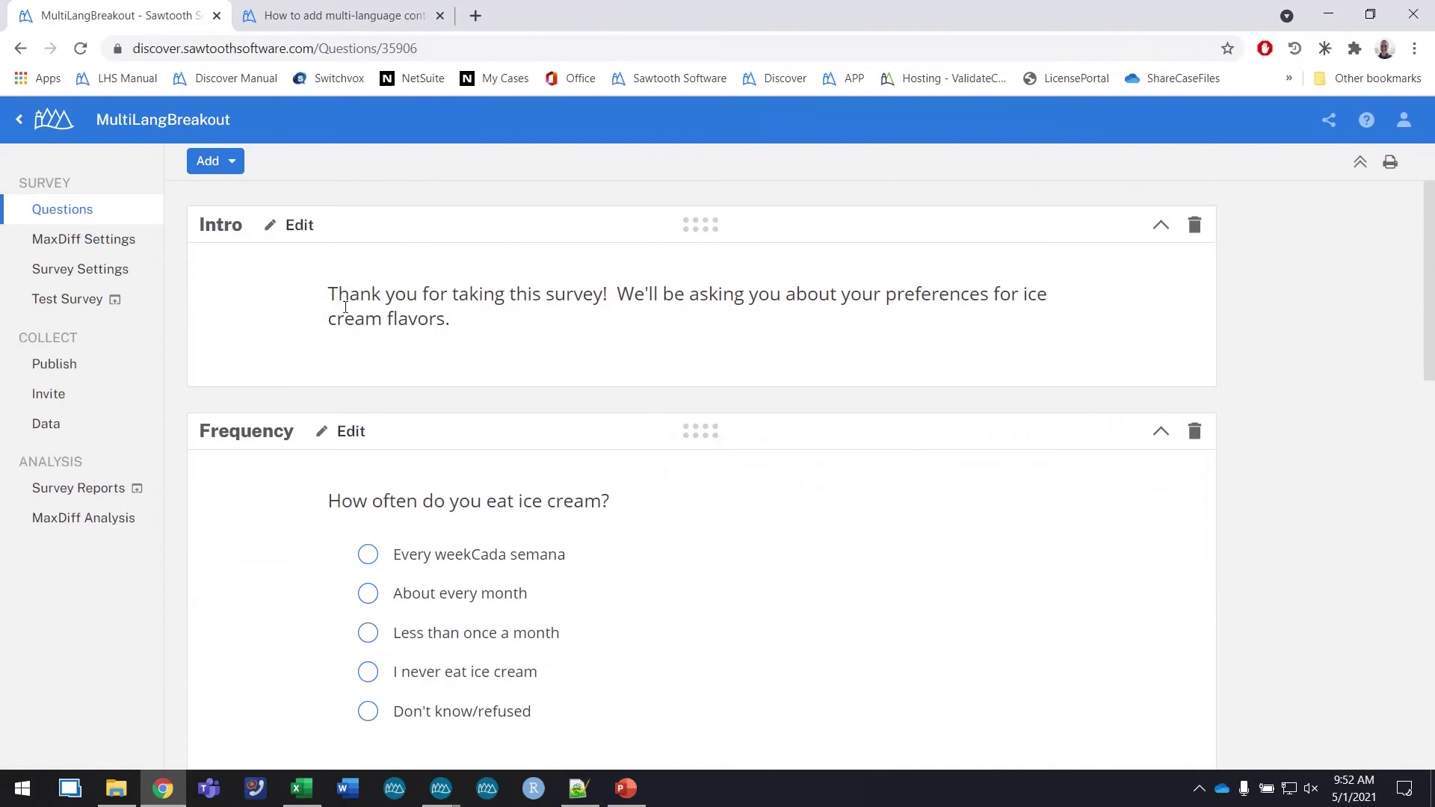
Review the survey's full question list and its Survey Link Variables settings.
scroll(362, 551, down, 3)
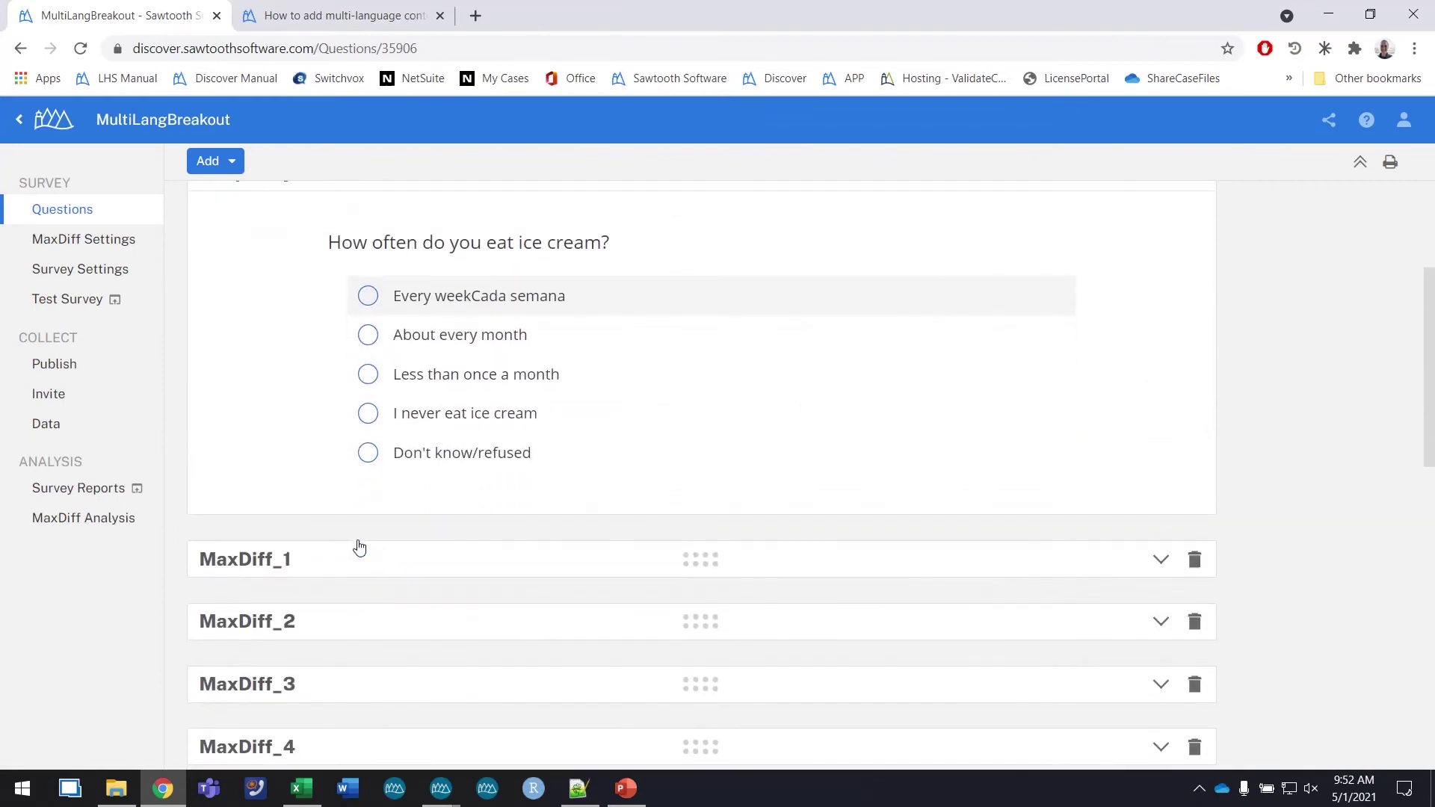
scroll(419, 473, up, 3)
scroll(417, 471, down, 7)
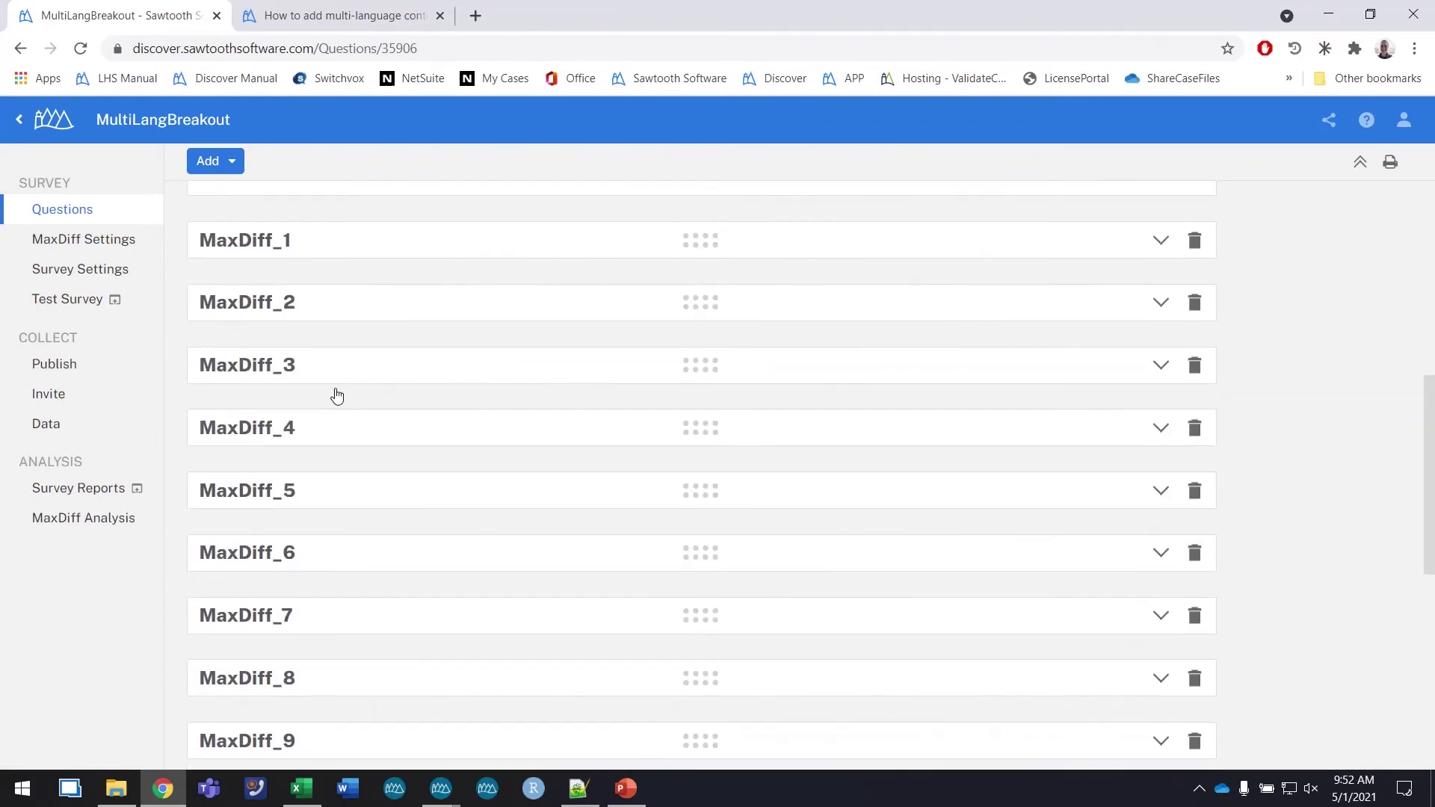
scroll(394, 619, down, 4)
scroll(396, 620, down, 1)
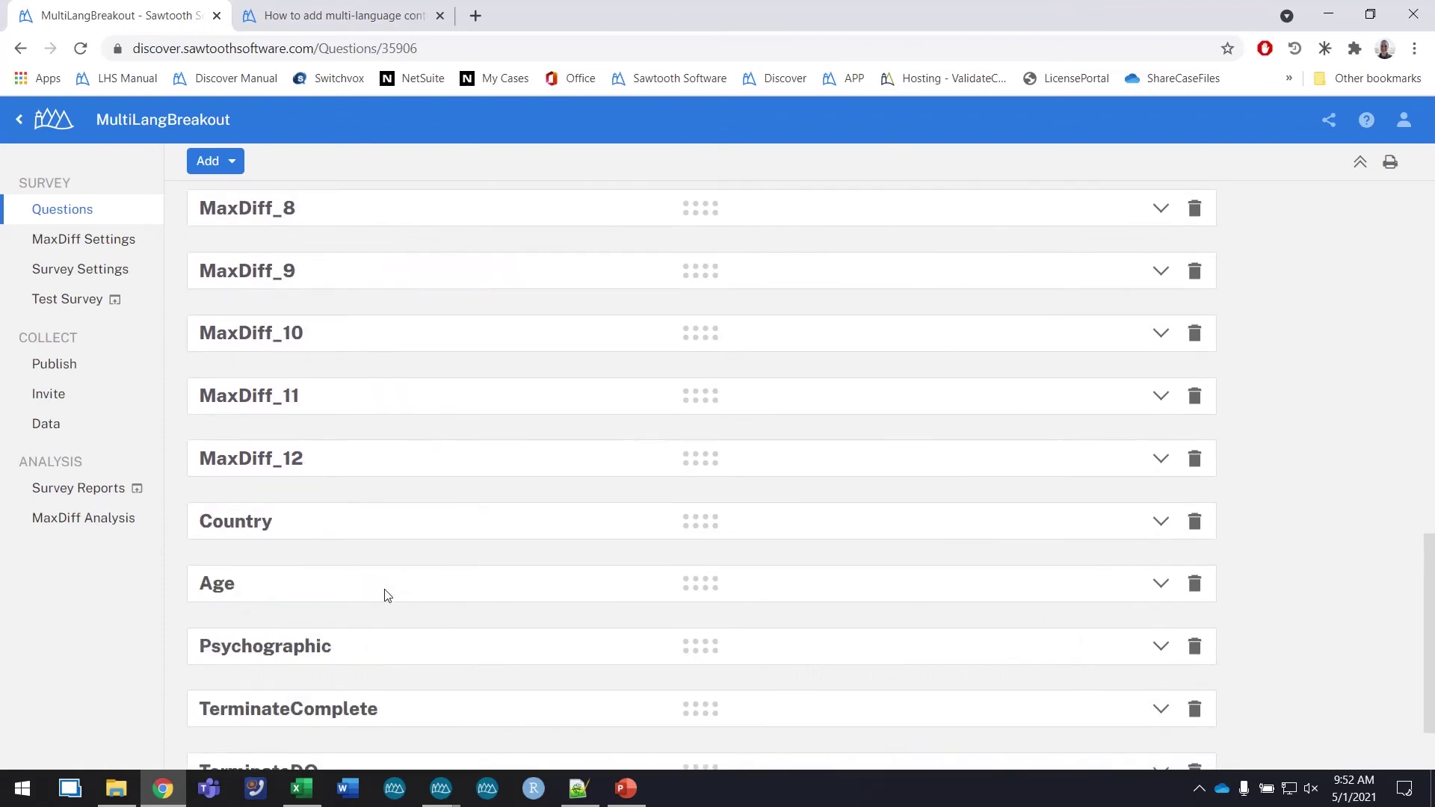
scroll(386, 593, up, 10)
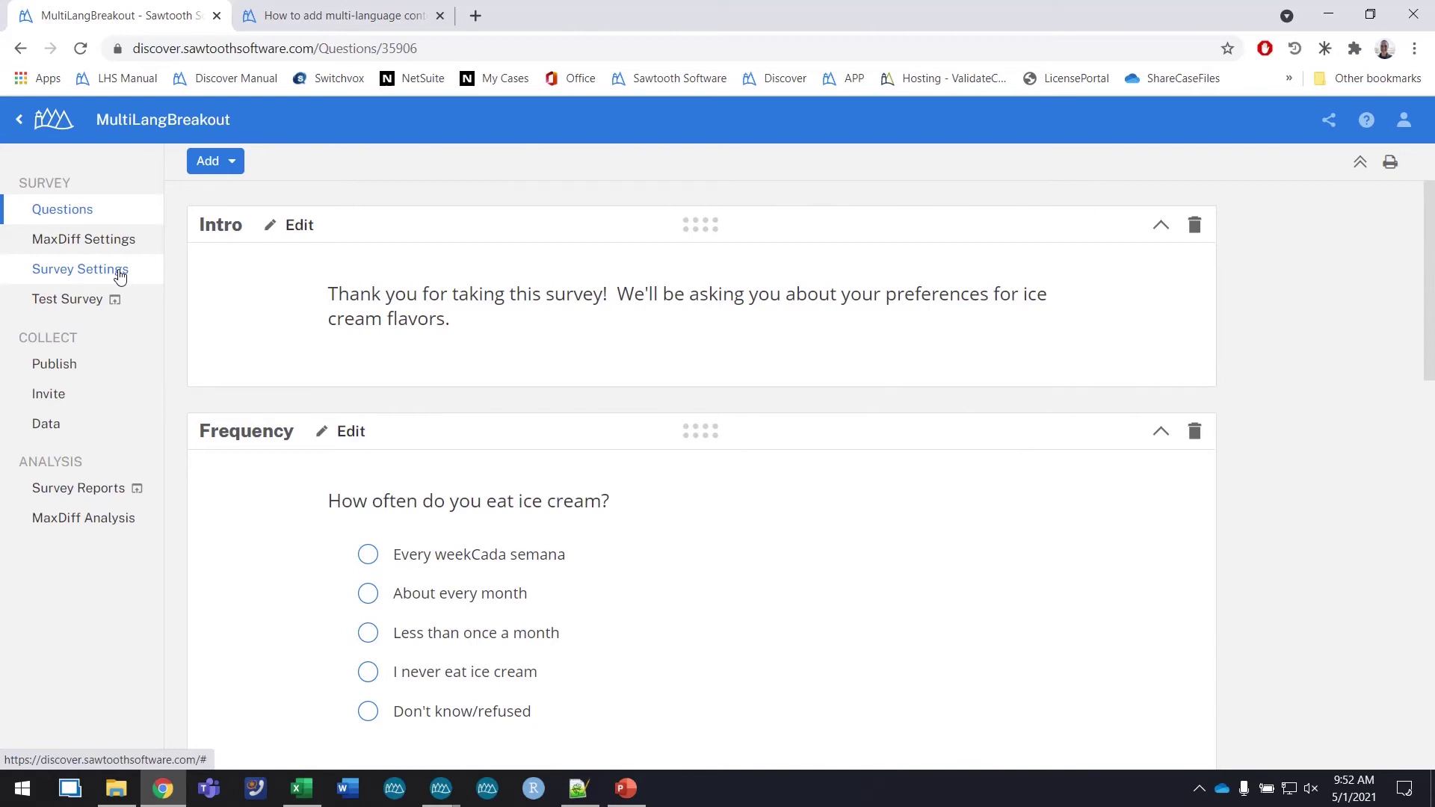
click(120, 277)
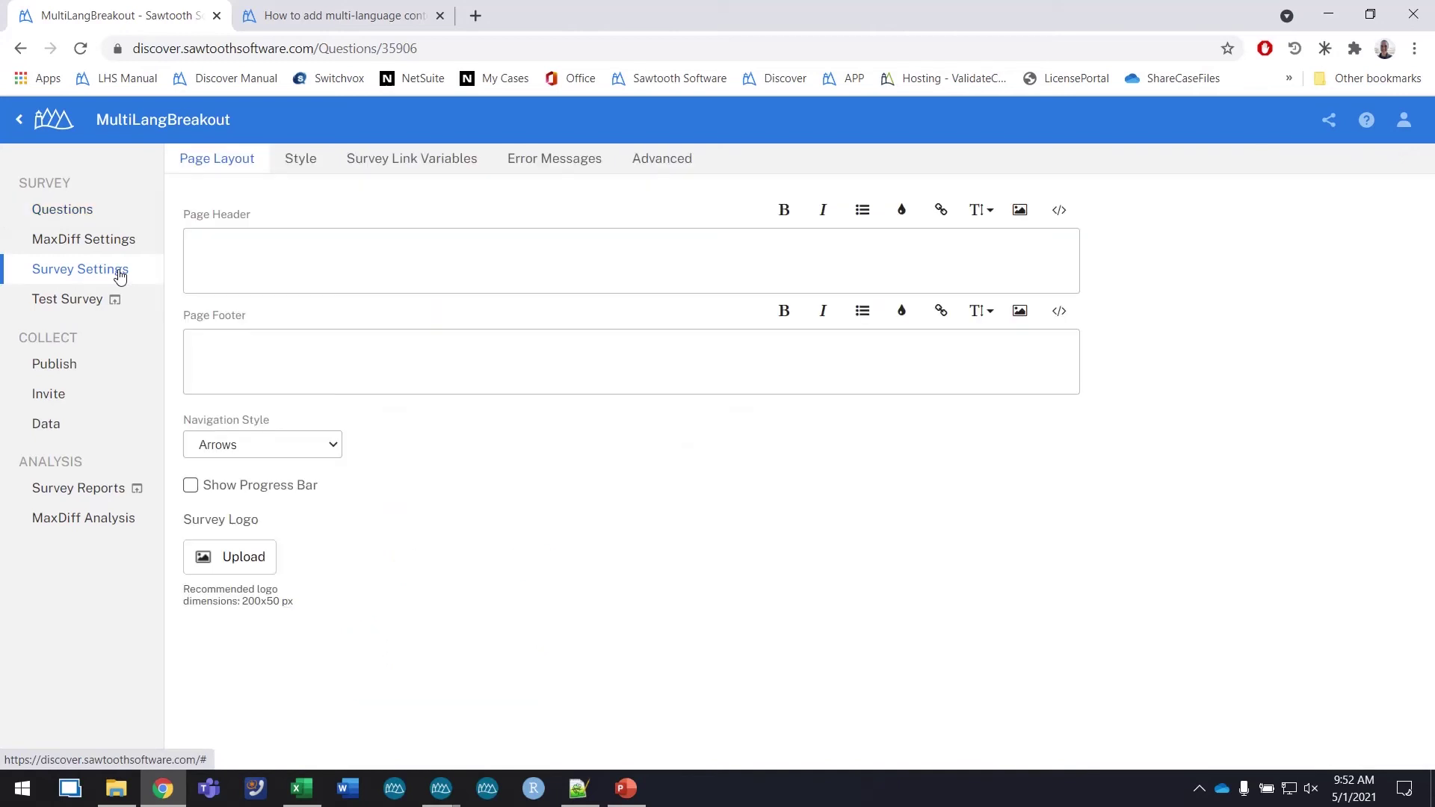
click(412, 172)
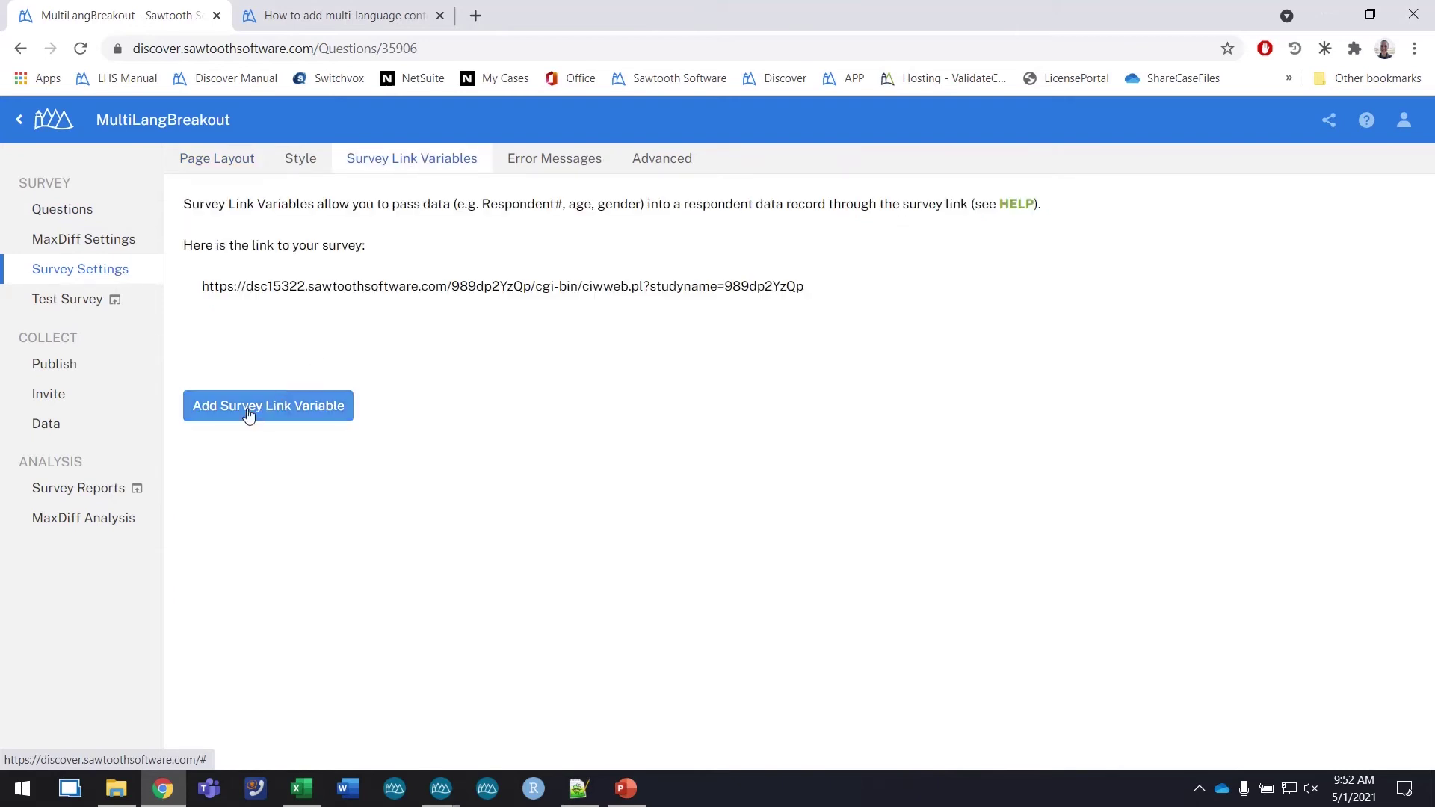
Return to the survey's questions and add a new Select question.
click(88, 214)
click(210, 163)
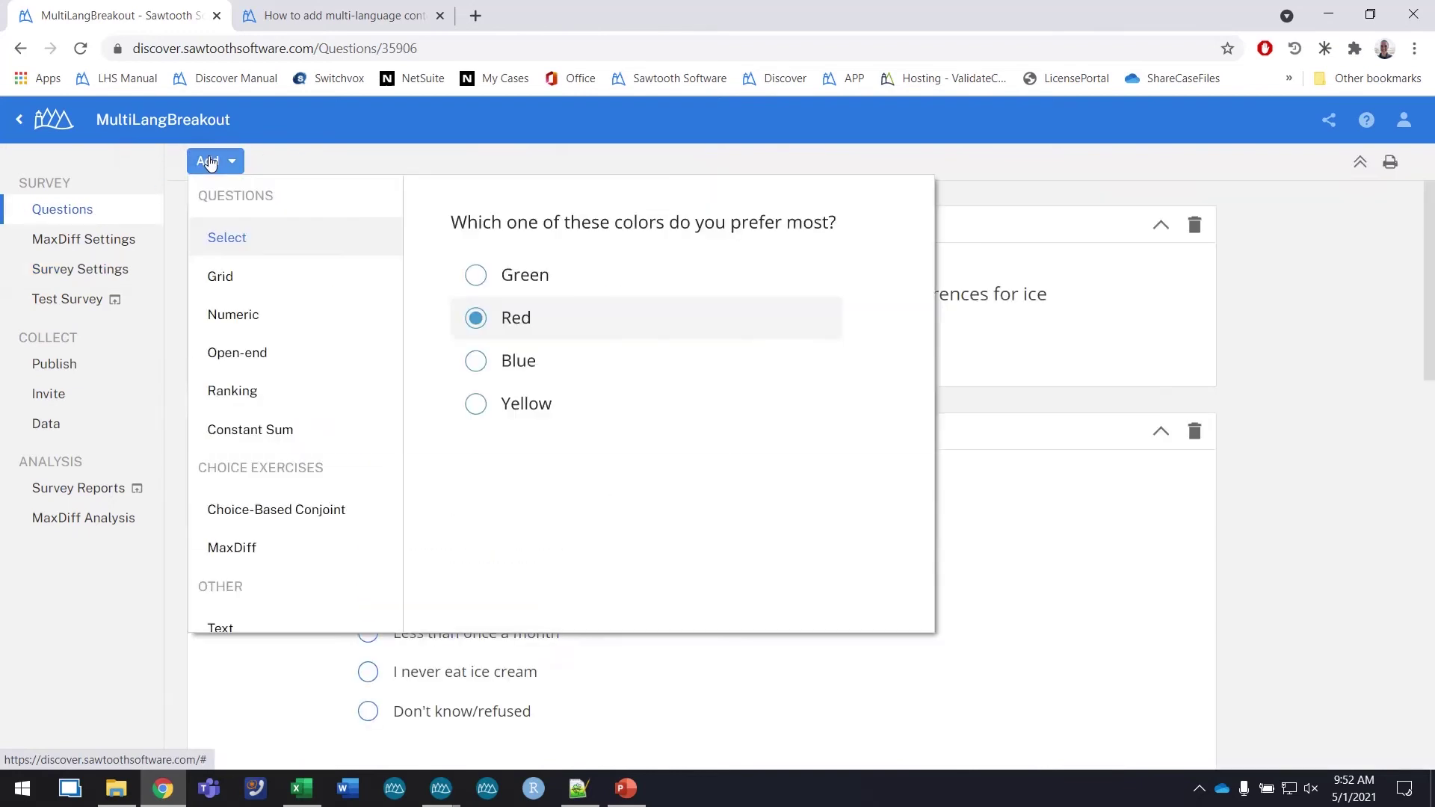
click(239, 246)
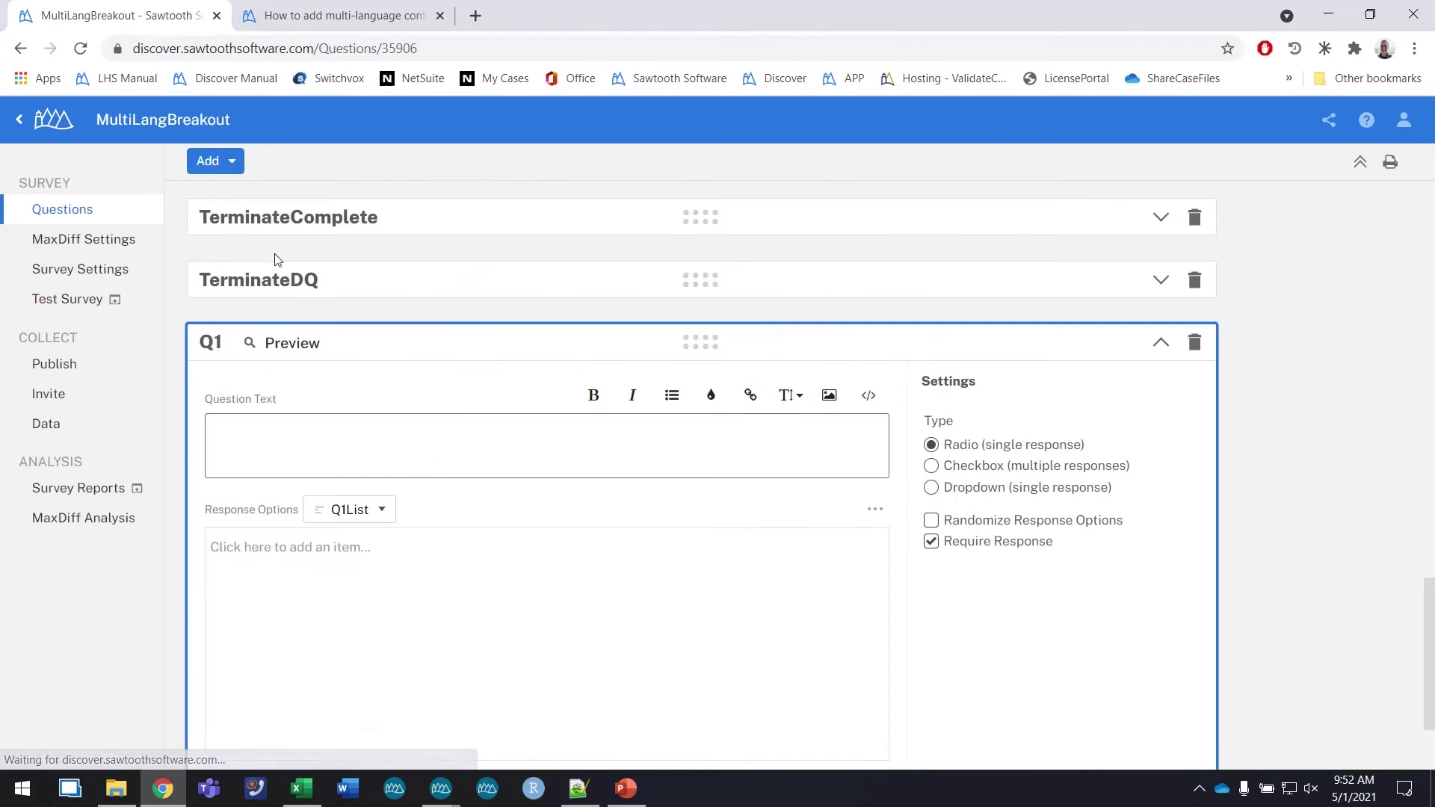
Move the new Q1 question up above MaxDiff_11 and rename it "language".
drag(690, 340, 707, 200)
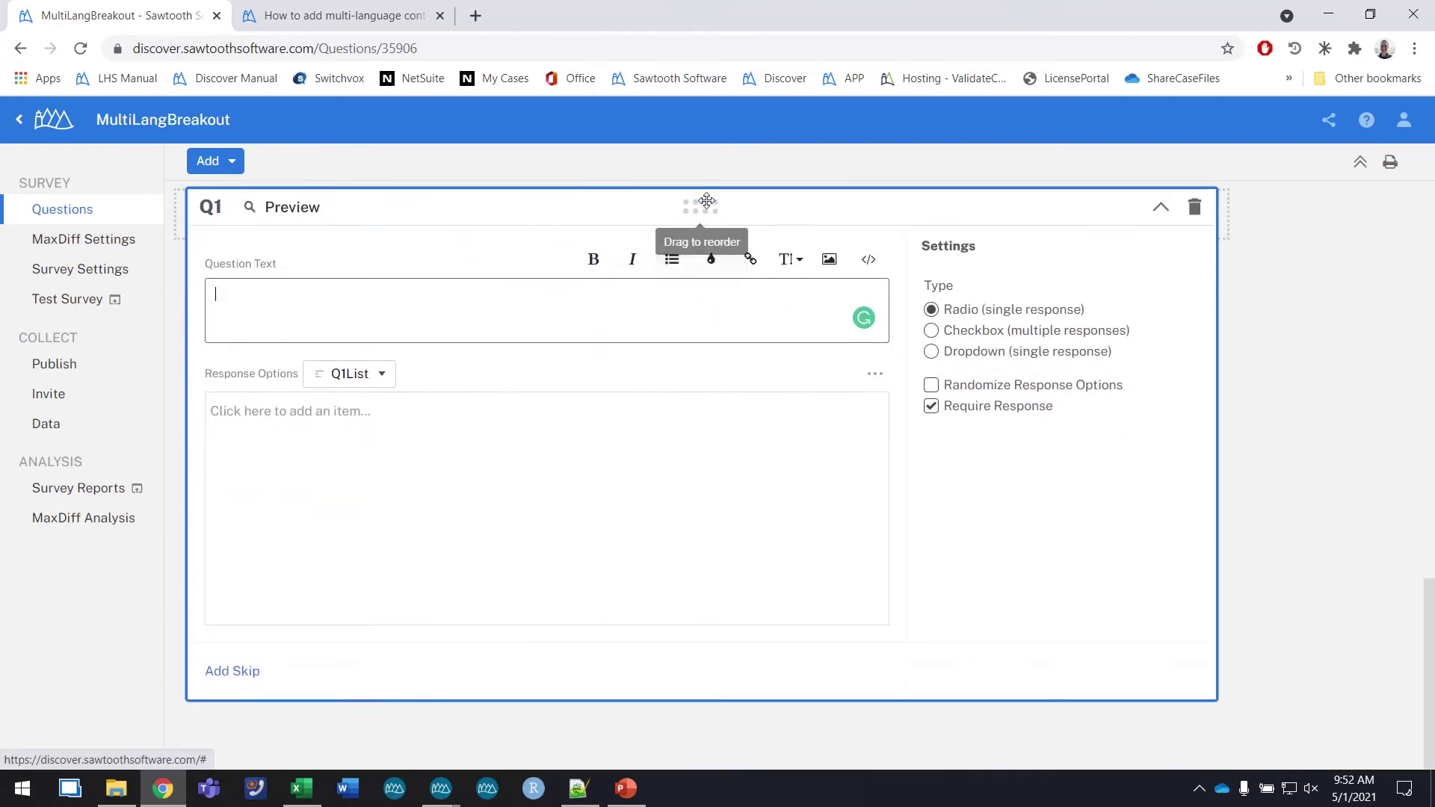
click(217, 225)
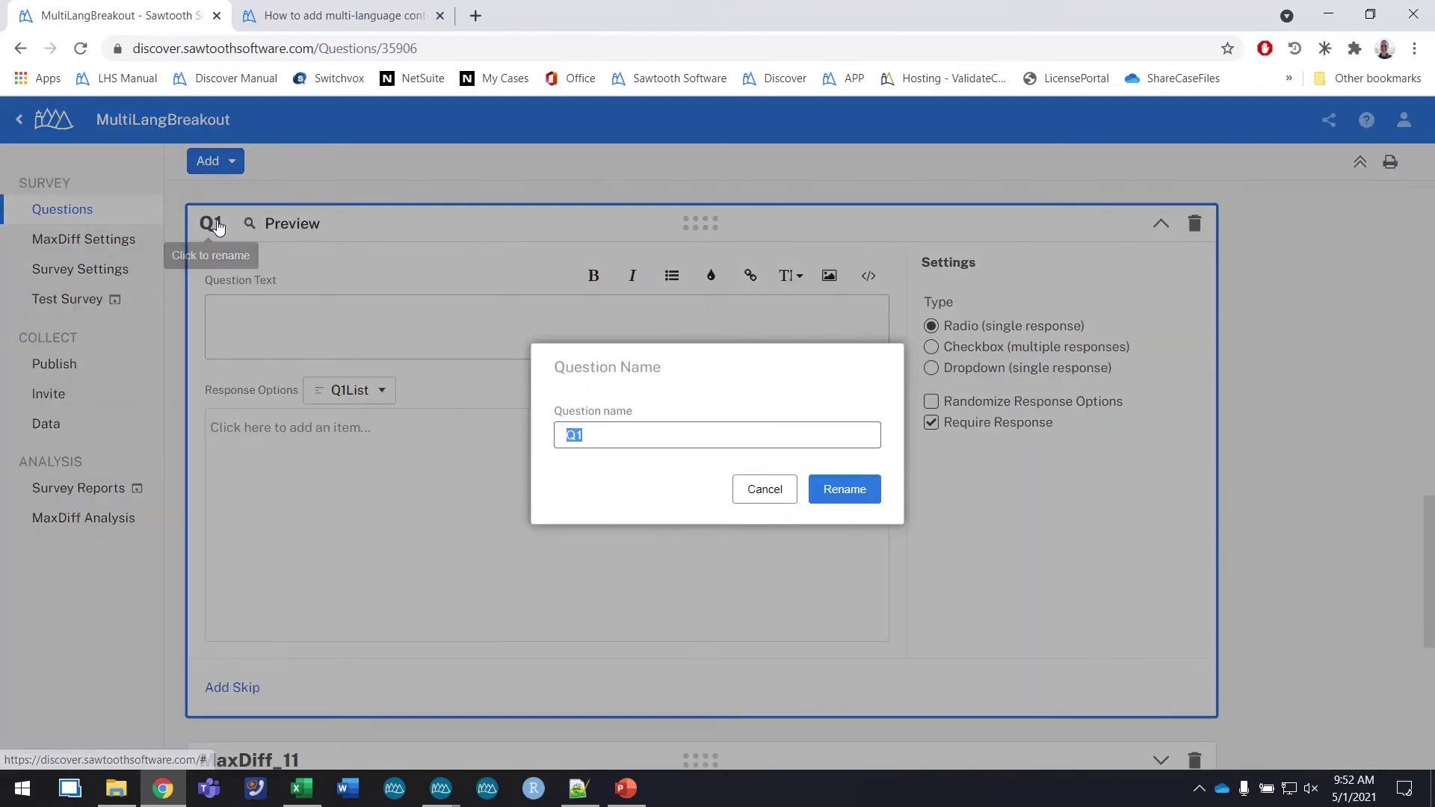
text(language)
key(Return)
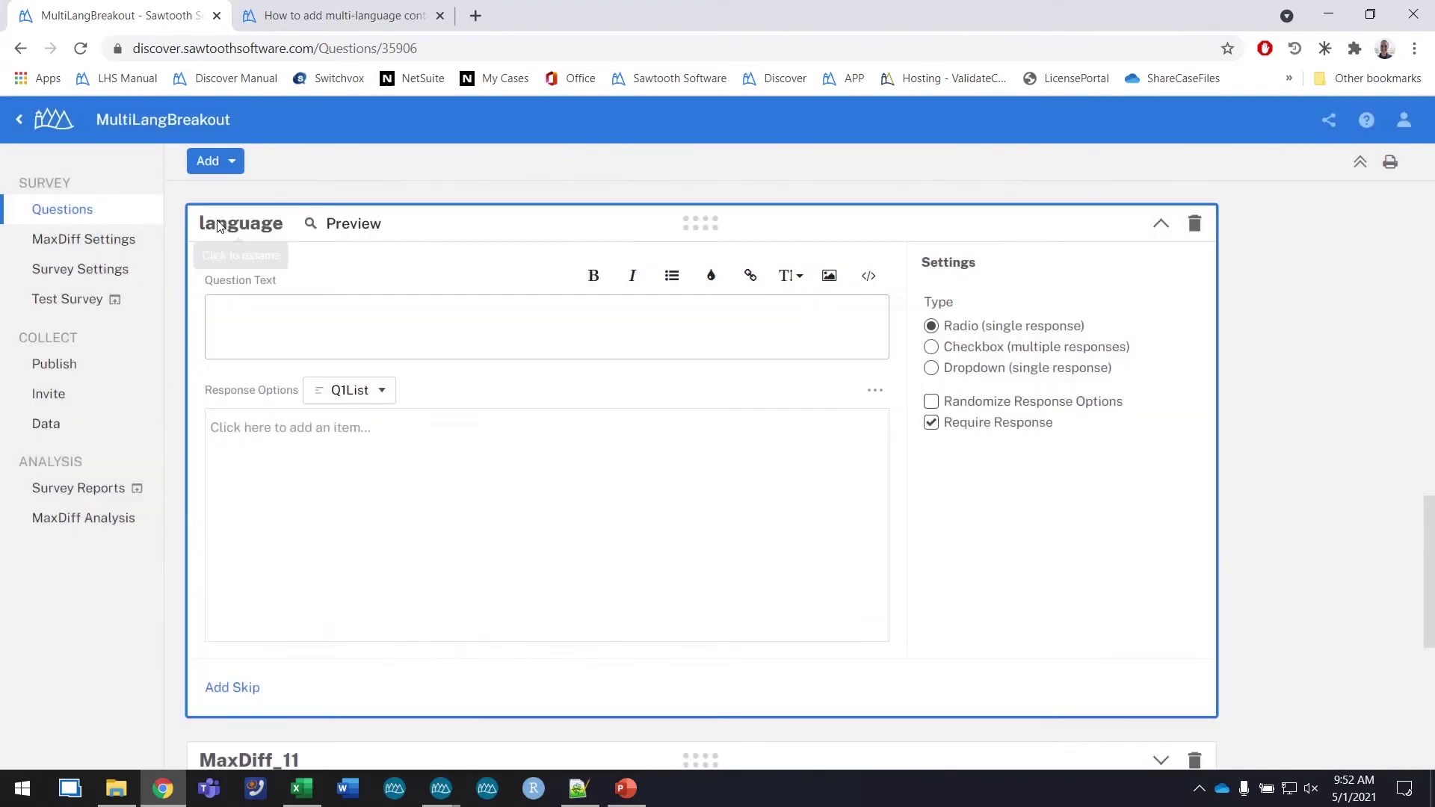
Enter the question text "please pick your lanugage" and fill in the English and Spanish response options for the language question.
click(279, 320)
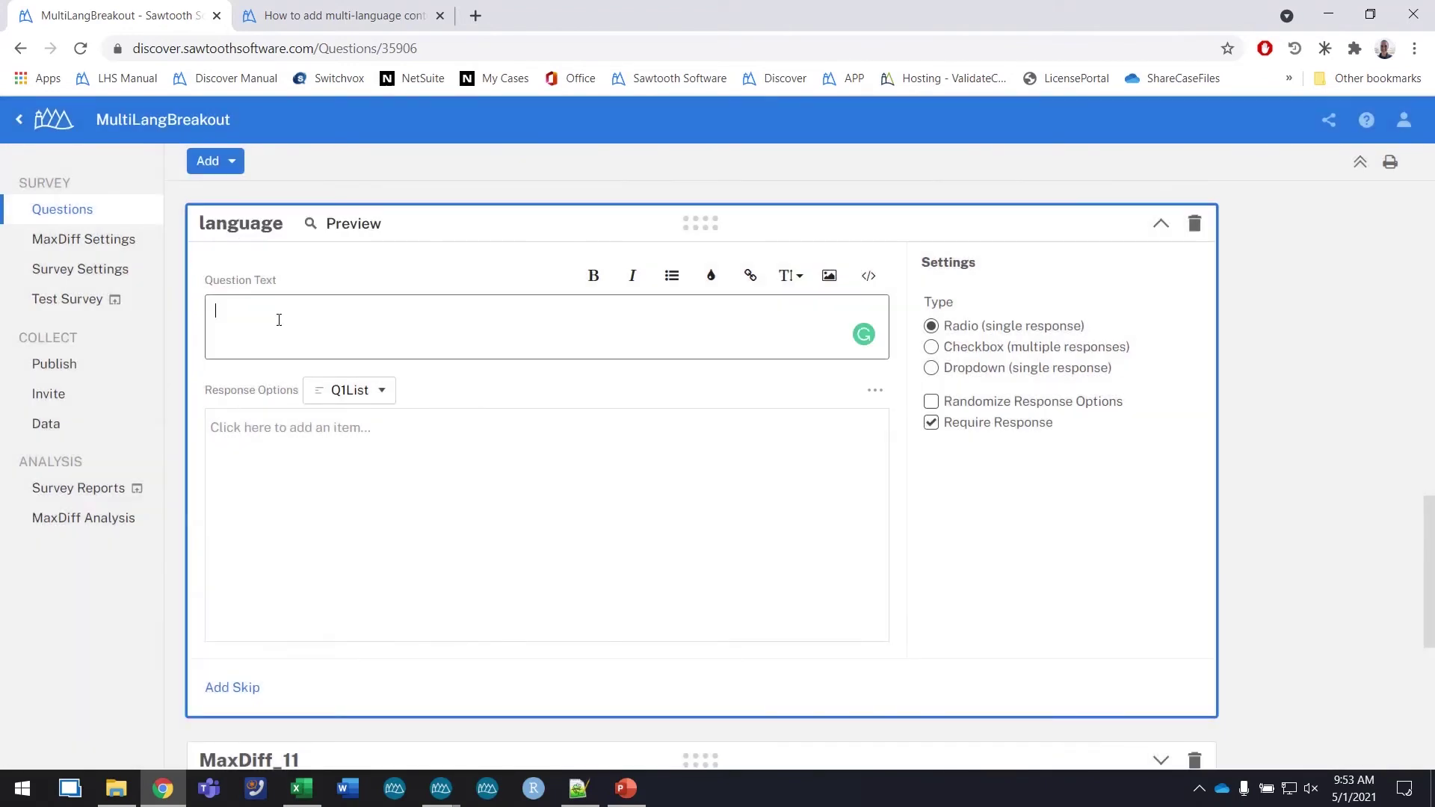
text(please pick your lanugage)
click(287, 427)
text(Engli)
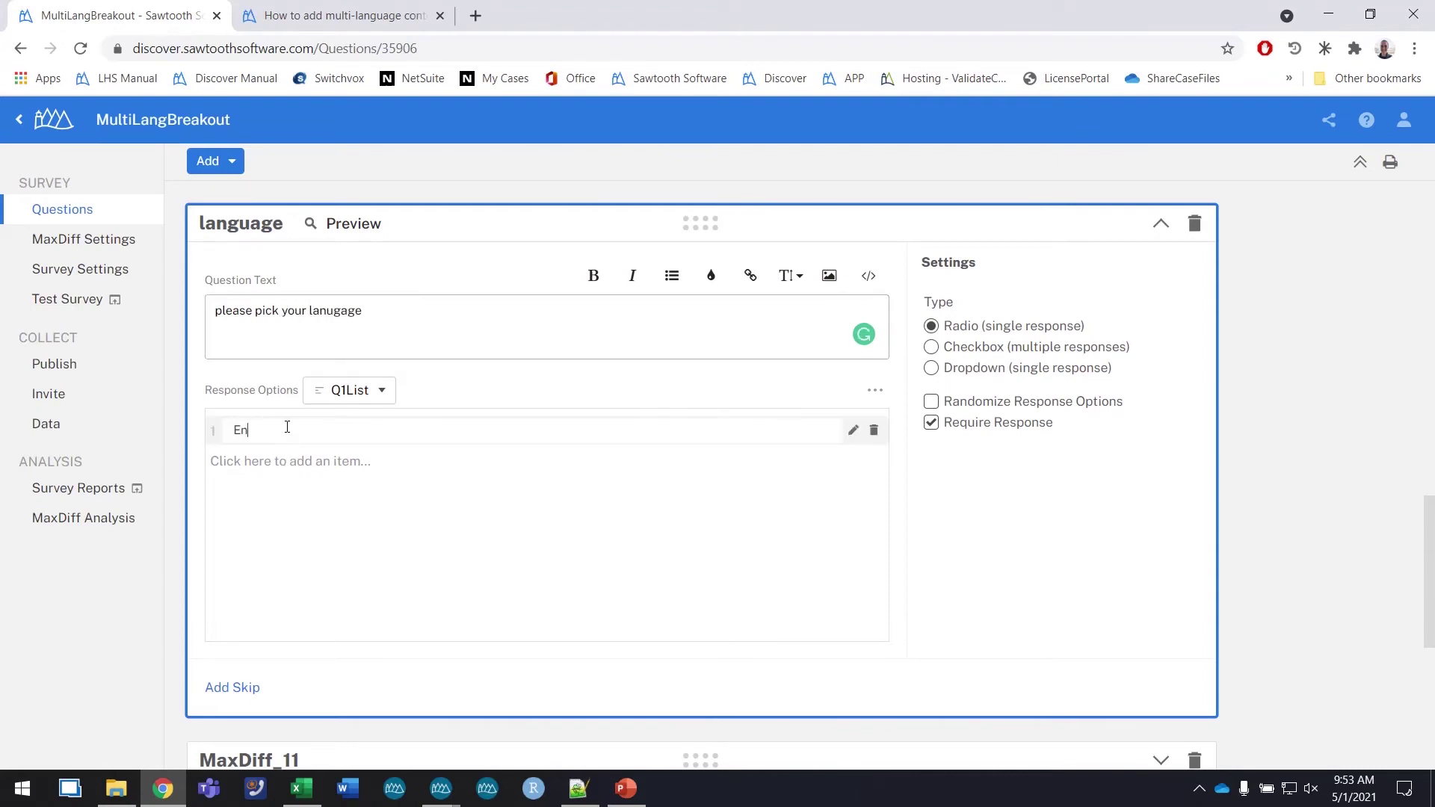
text(sh)
key(Return)
text(Esp)
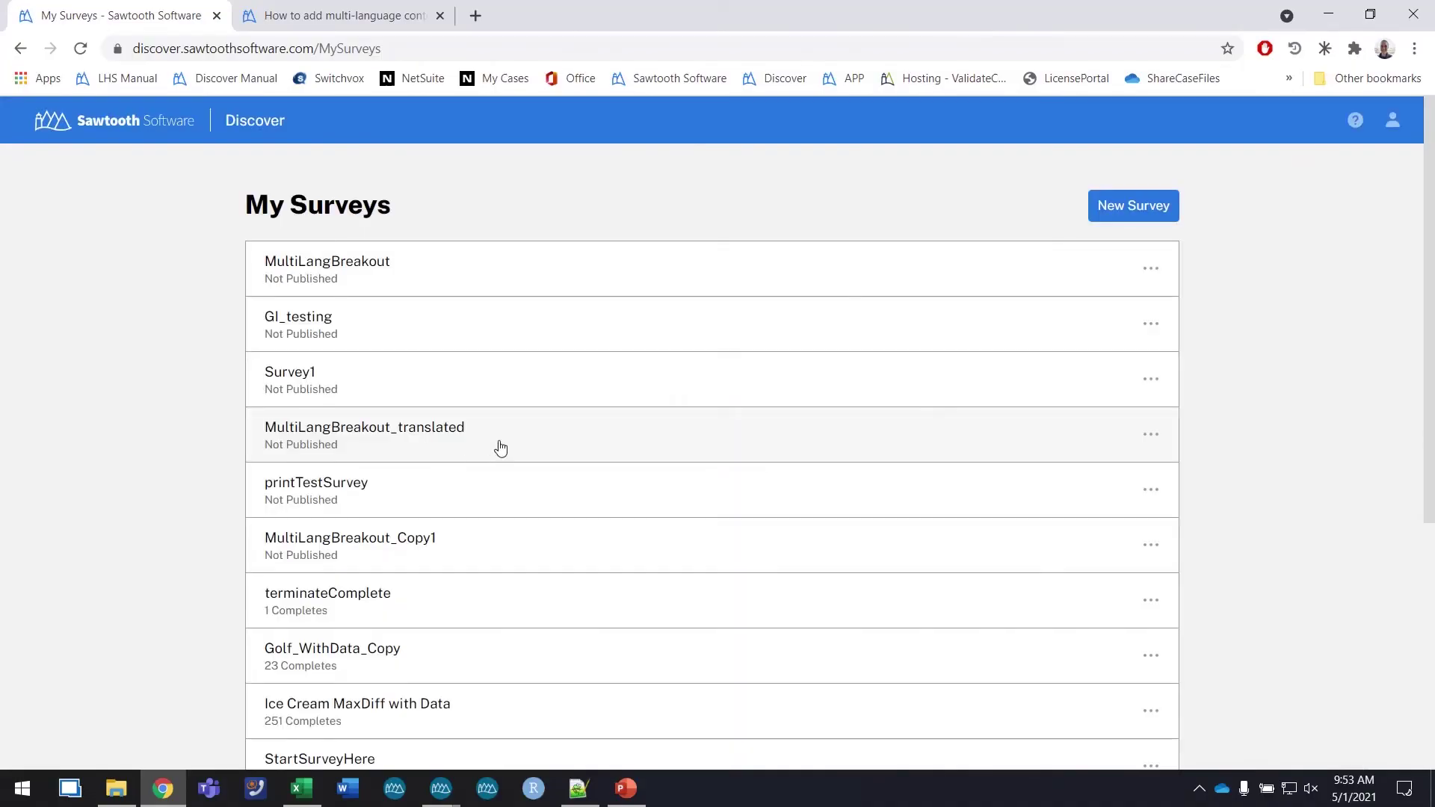
Open the MultiLangBreakout_translated survey from My Surveys and collapse its Intro question.
click(498, 446)
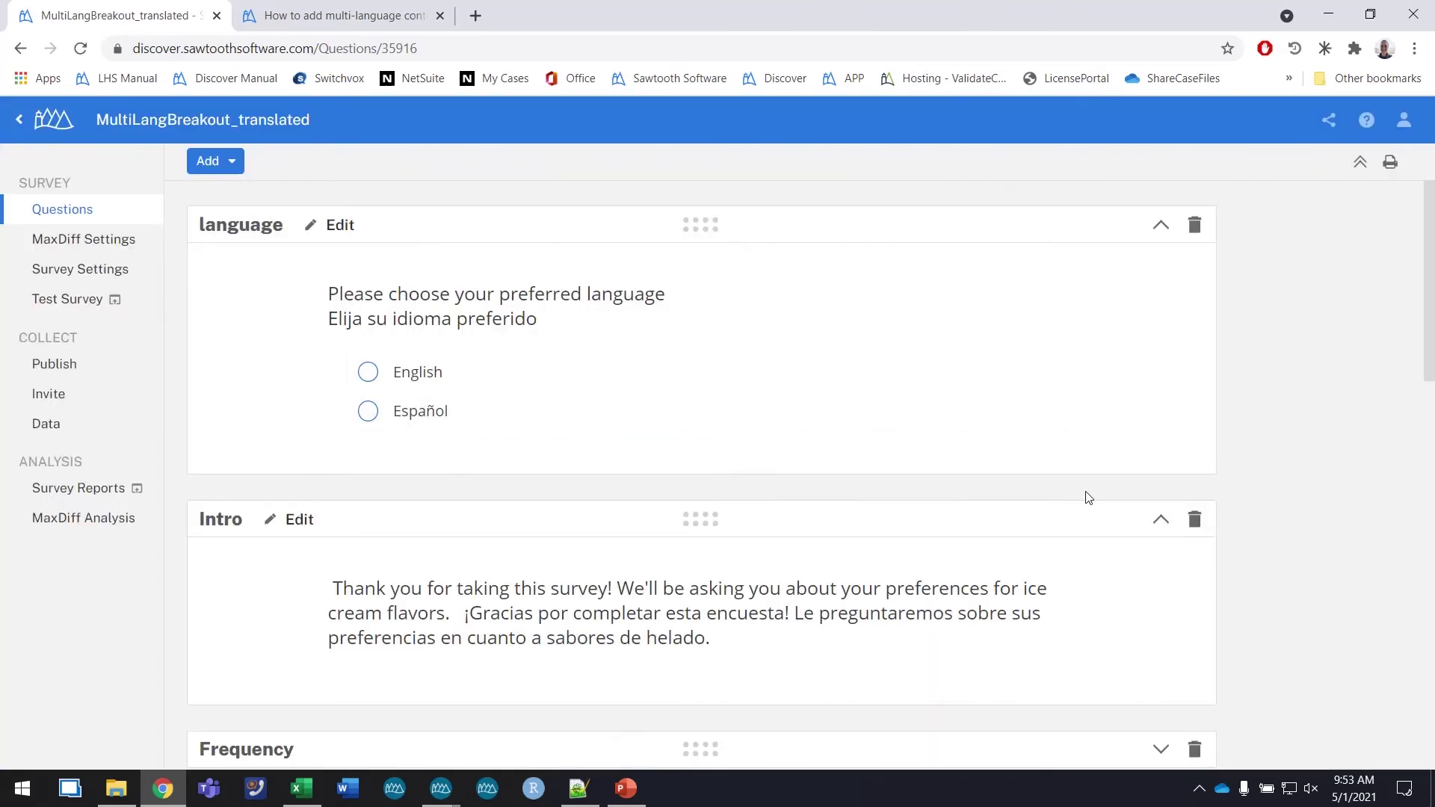
click(1161, 519)
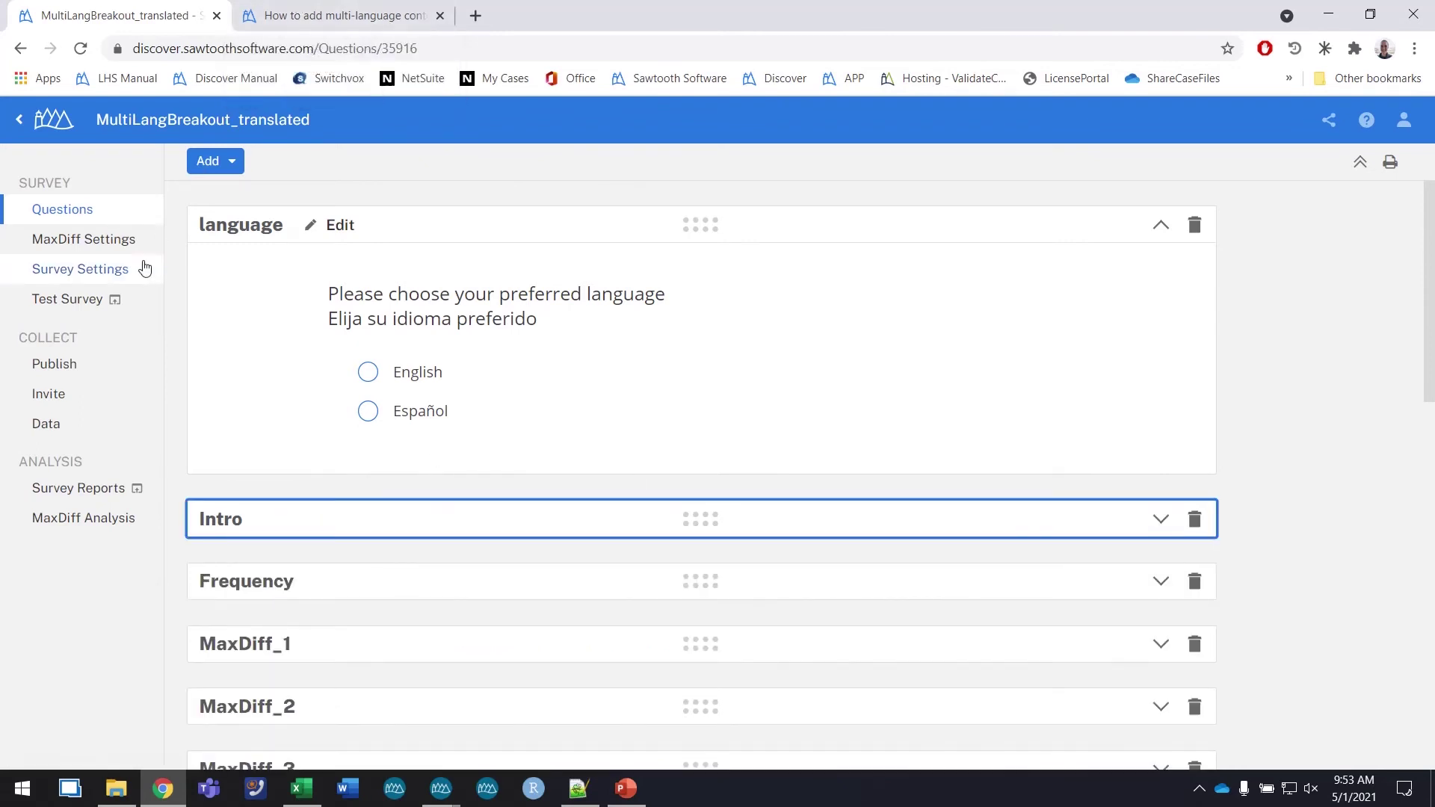
Copy the script and style code from the multi-language knowledge-base article and paste it below the HTML Head note in Notepad++.
click(331, 7)
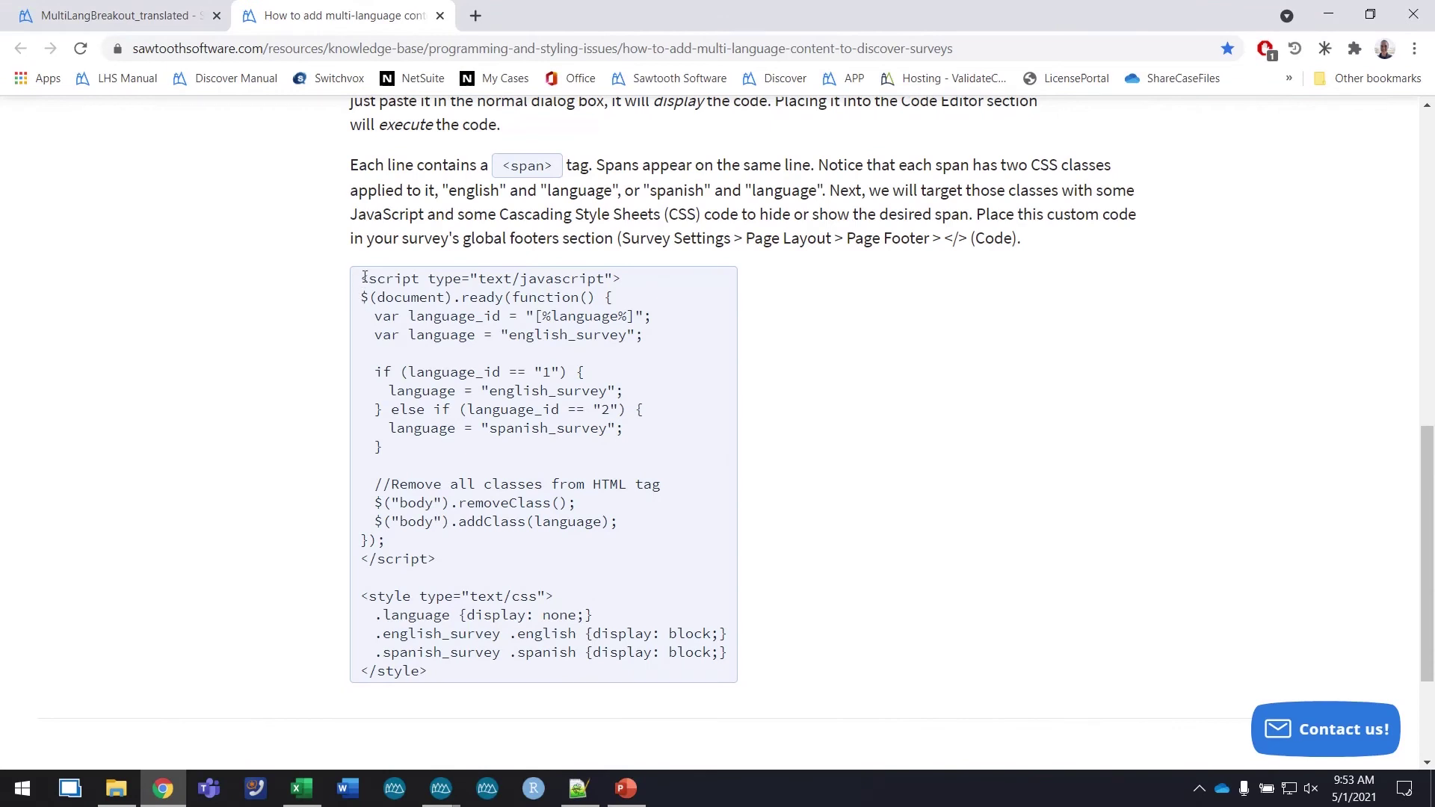
drag(363, 277, 442, 761)
key(ctrl+c)
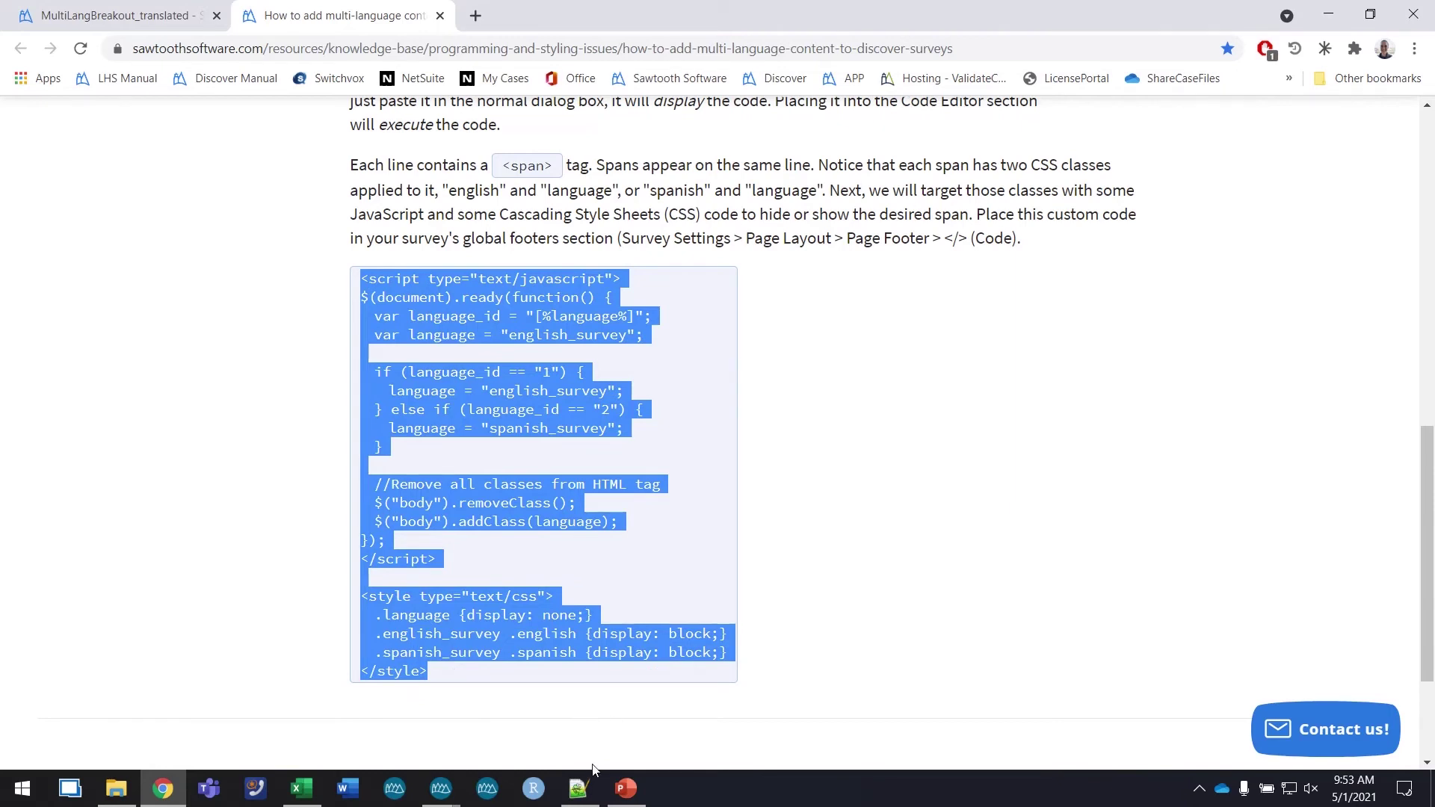
click(581, 786)
click(541, 540)
key(Return)
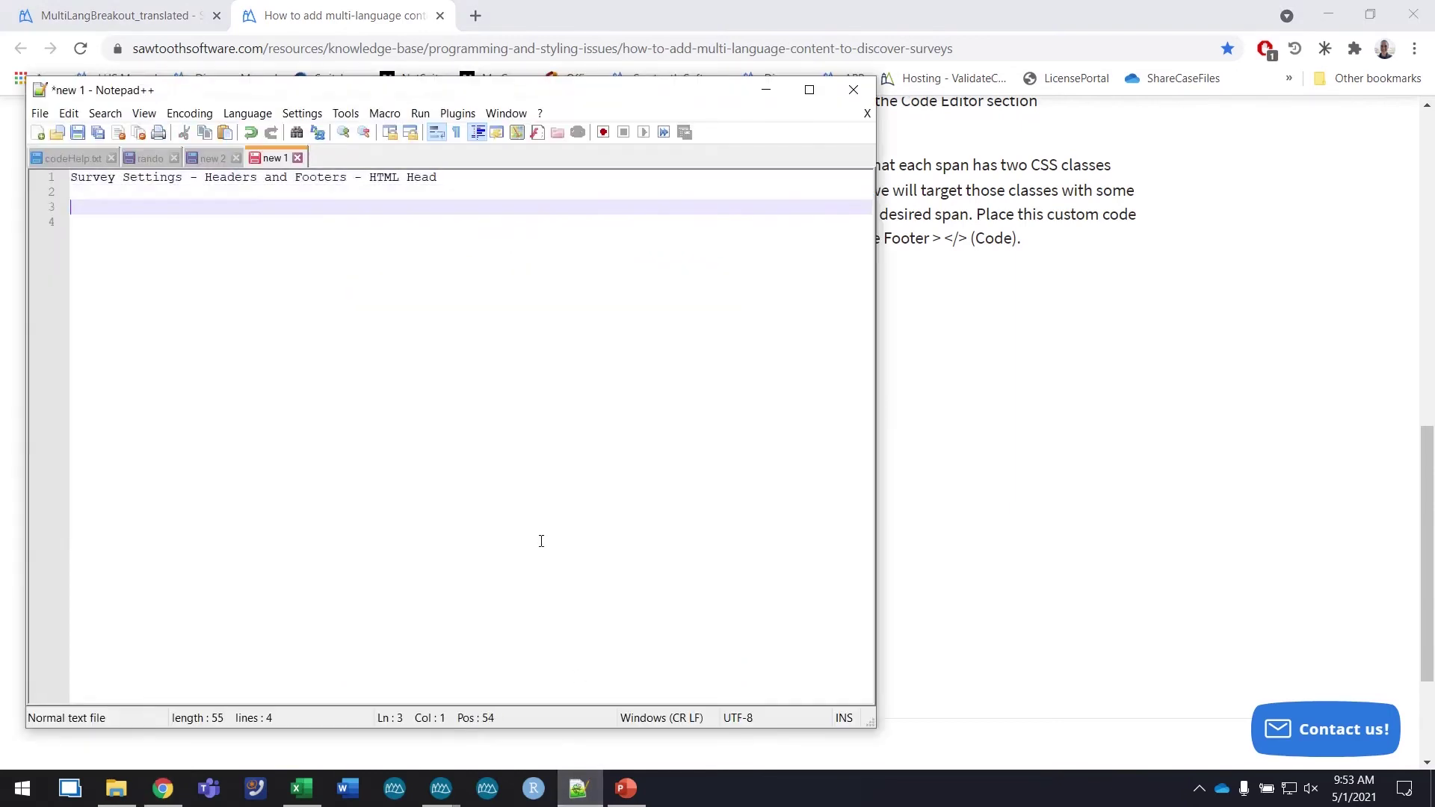
key(ctrl+v)
drag(485, 92, 1032, 105)
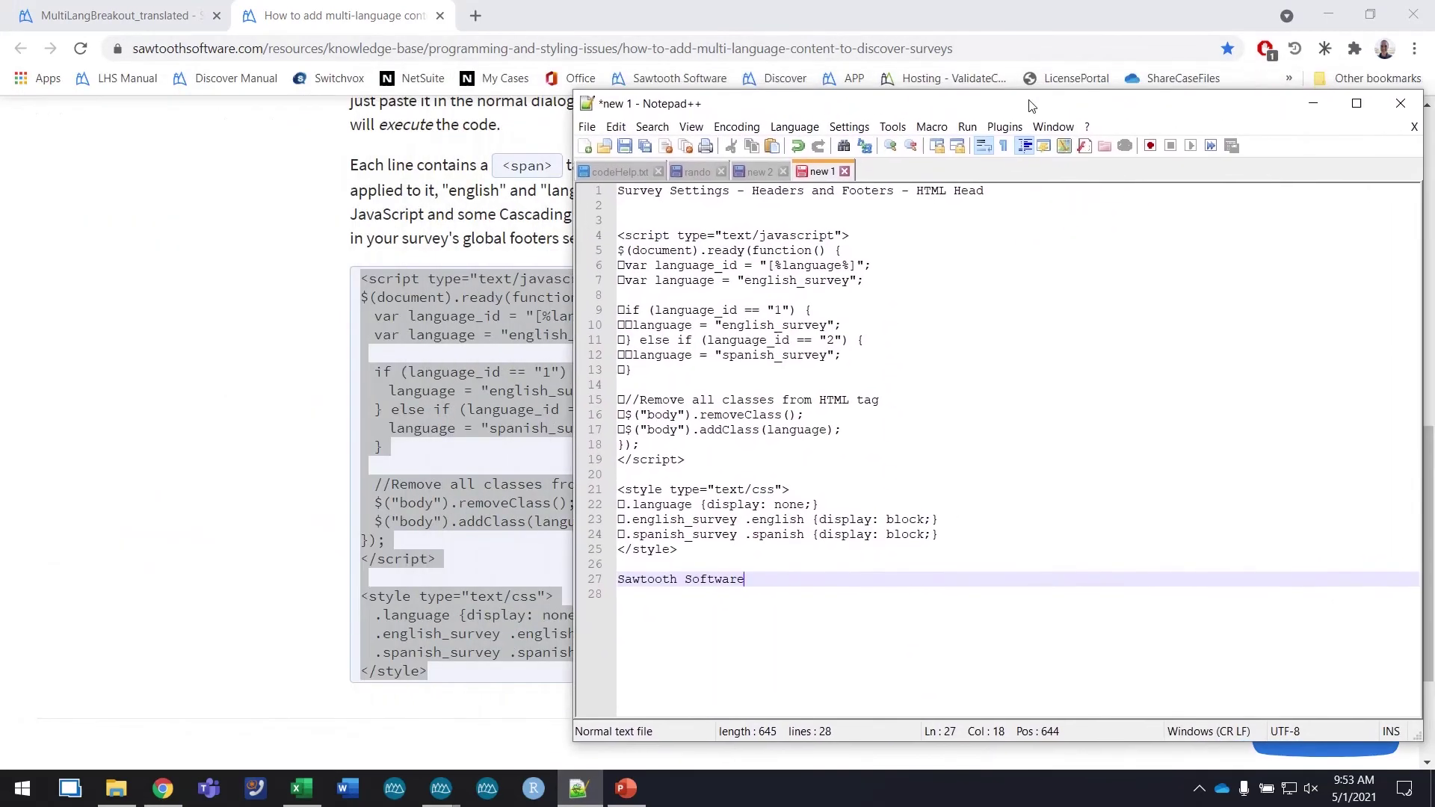
Remove the stray indentation characters from the start of every affected line in the pasted script and style code.
click(620, 267)
key(shift+Right)
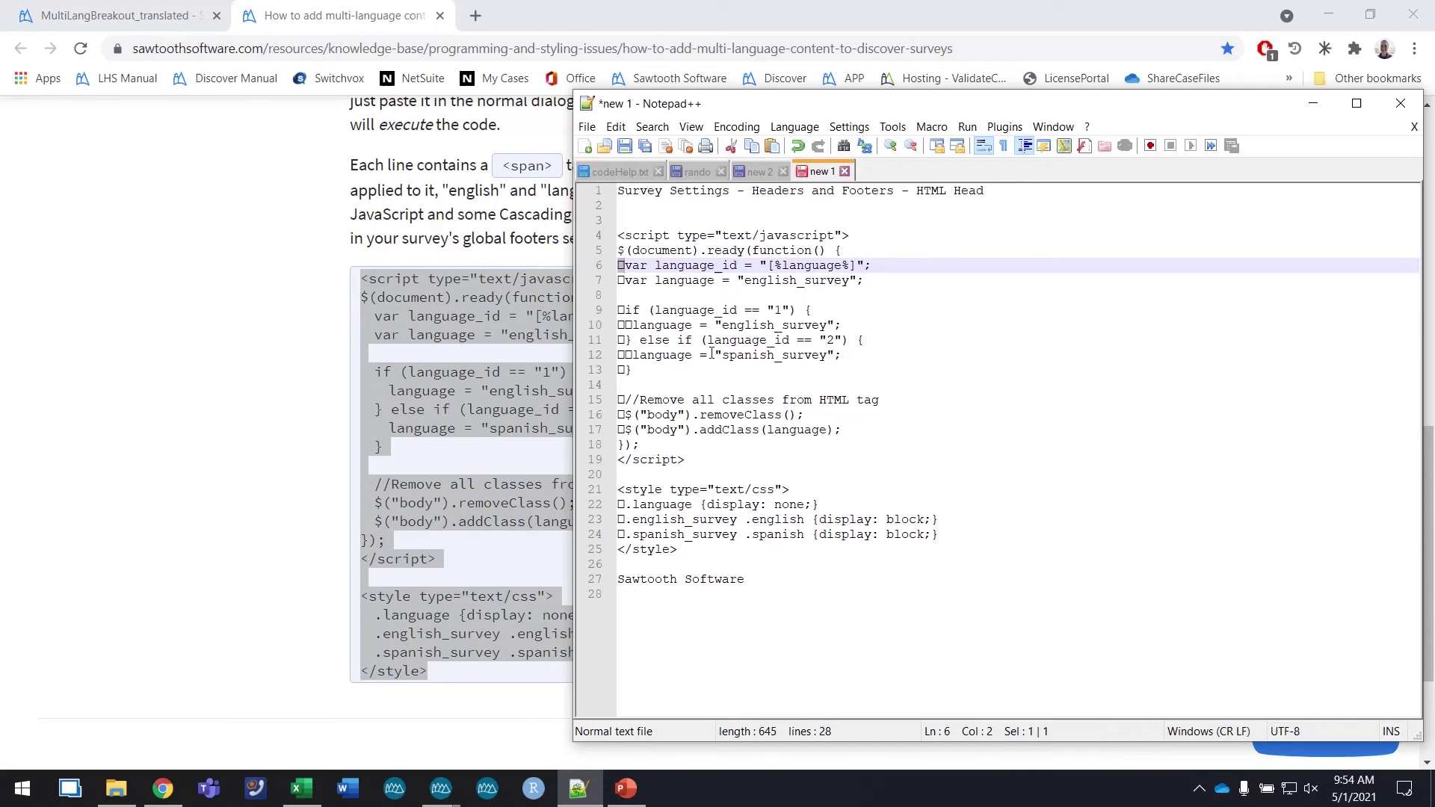
key(Delete)
key(Down)
key(Delete)
key(Down)
key(Down)
key(Delete)
key(Down)
key(Delete)
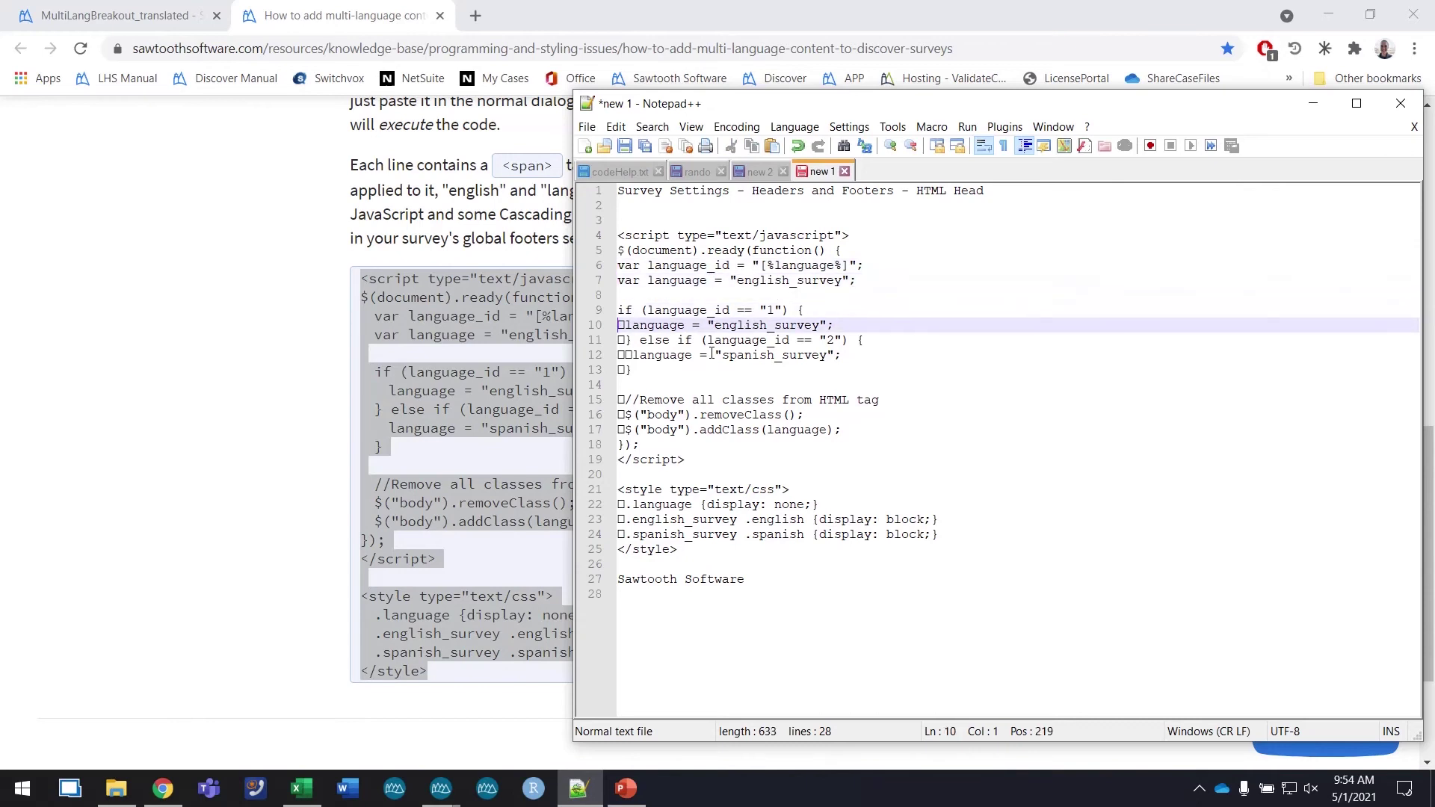
key(Delete)
key(Down)
key(Delete)
key(Down)
key(Delete)
key(Delete)
key(Down)
key(Delete)
key(Down)
key(Down)
key(Delete)
key(Down)
key(Delete)
key(Down)
key(Delete)
key(Down)
key(Down)
key(Down)
key(Down)
key(Down)
key(Delete)
key(Down)
key(Delete)
key(Down)
key(Delete)
key(Up)
key(Up)
key(Up)
key(Up)
key(Up)
key(Up)
key(Up)
key(Up)
key(Up)
key(Up)
key(Up)
key(End)
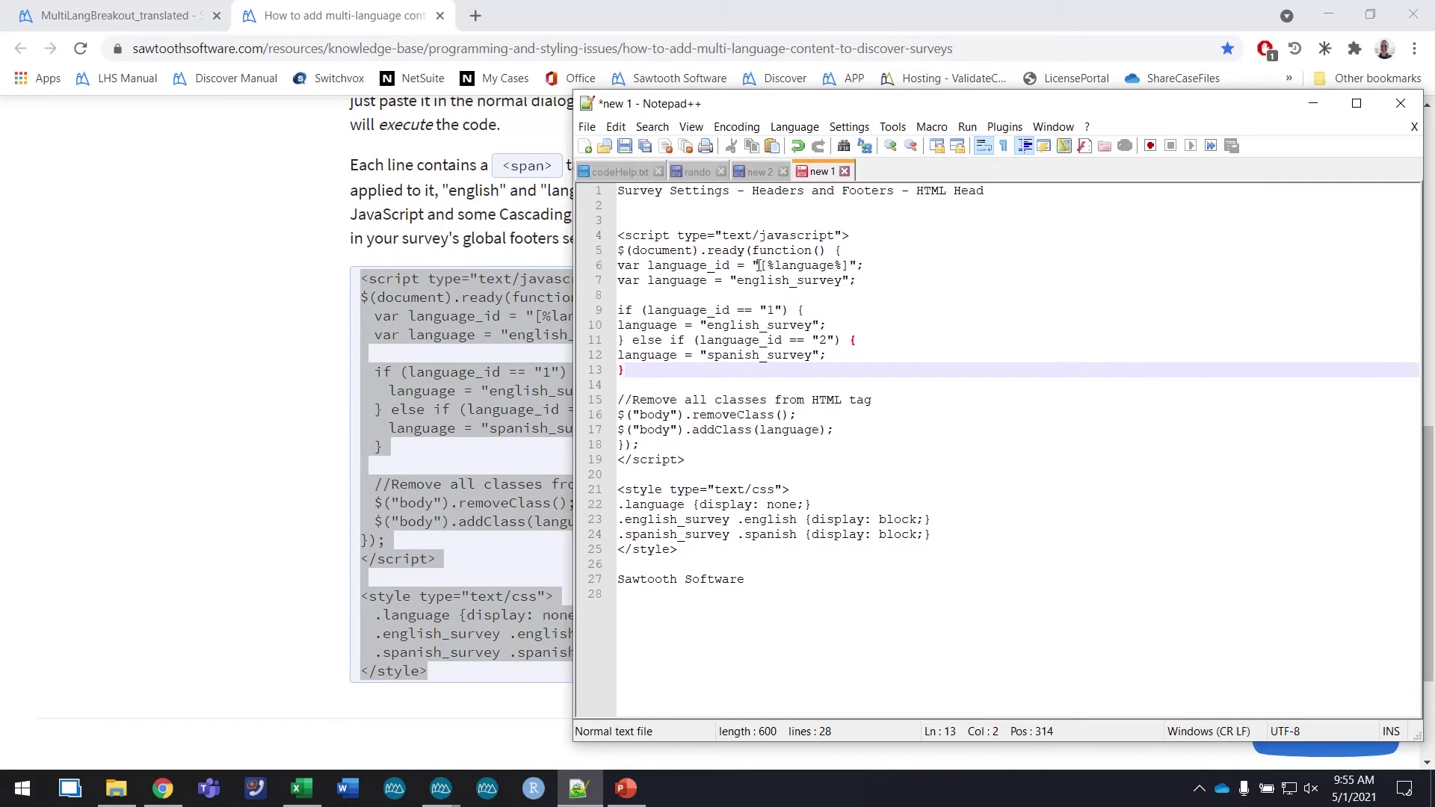
Examine the language variable reference and the if / else-if conditions that assign english_survey and spanish_survey.
drag(633, 266, 836, 267)
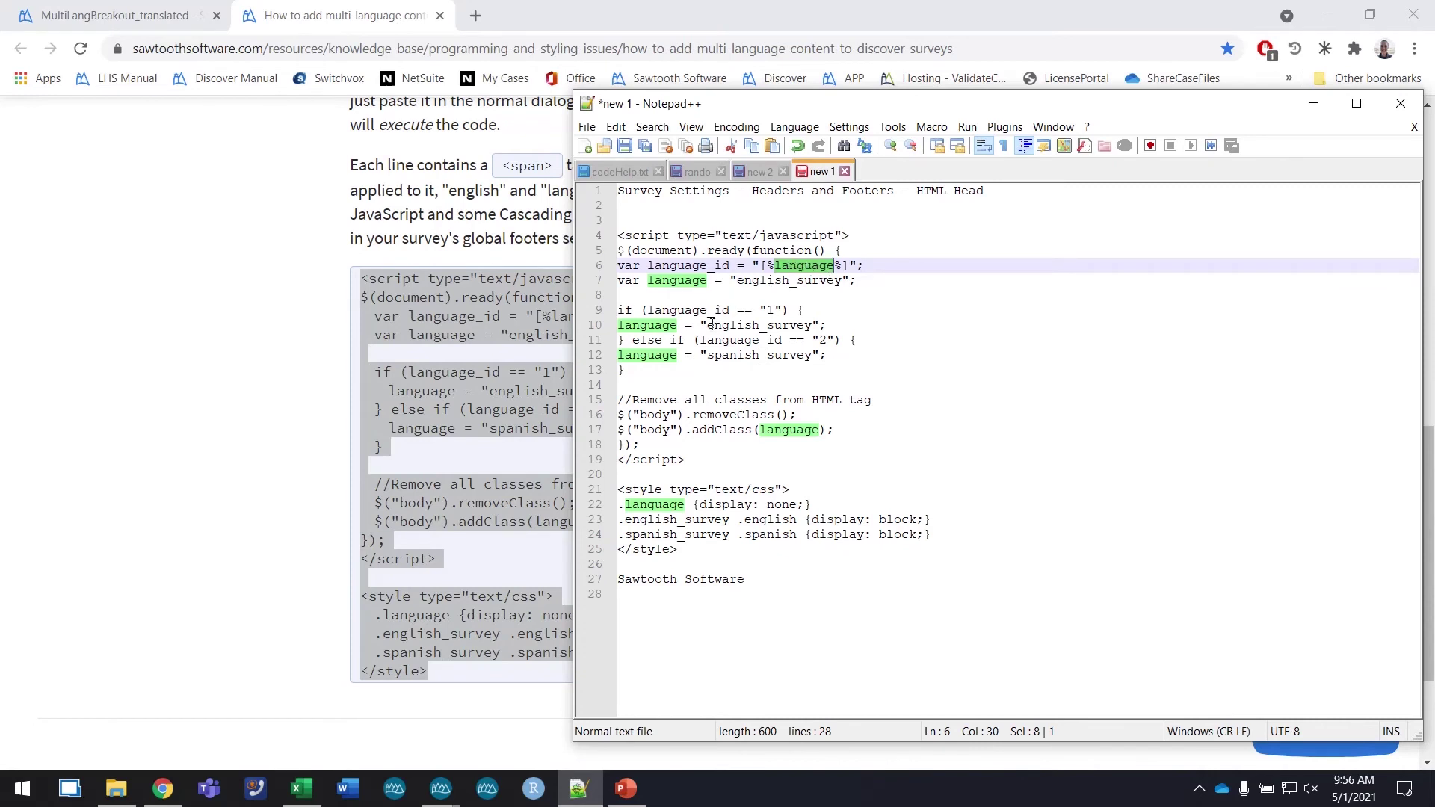
click(693, 300)
drag(618, 309, 635, 353)
click(738, 309)
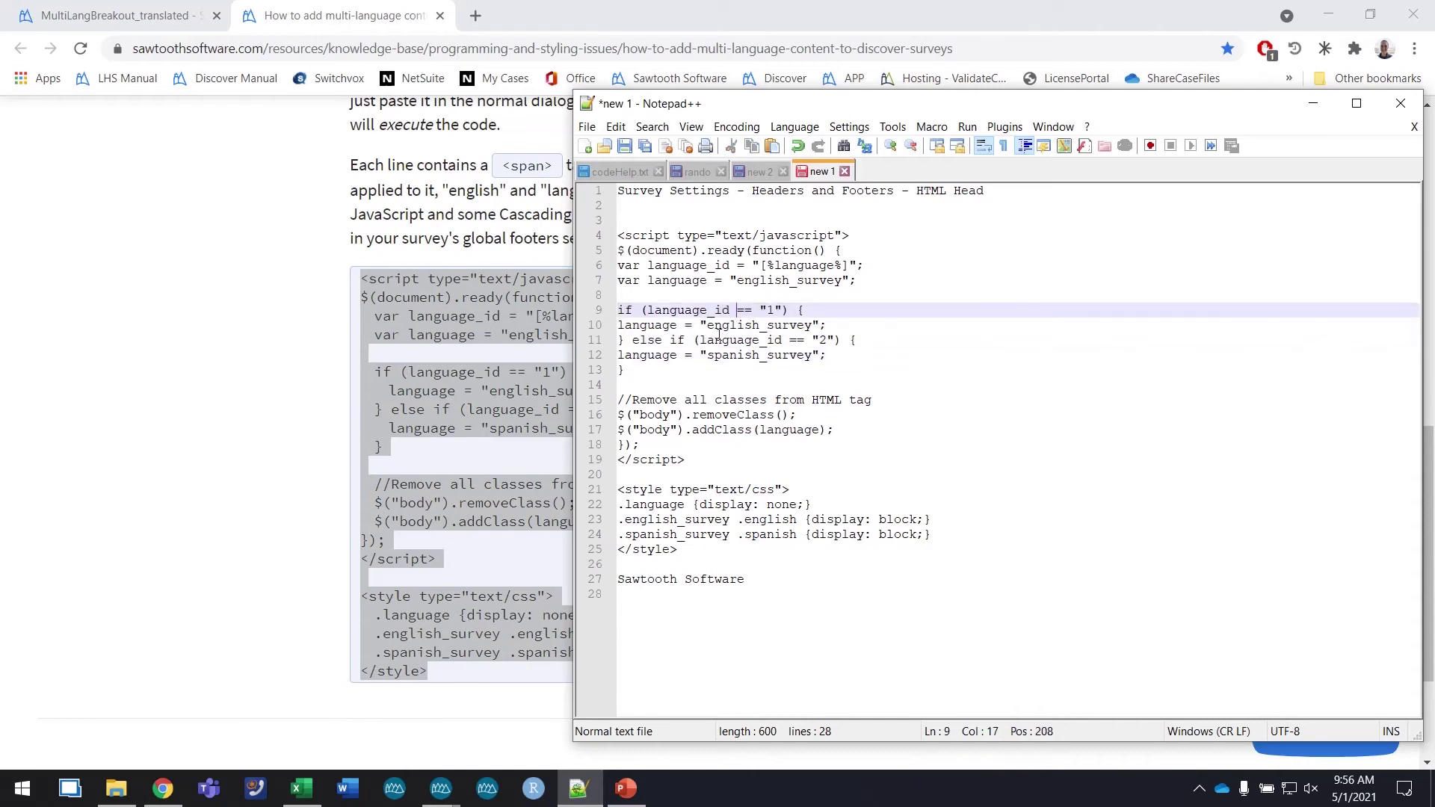
drag(716, 326, 754, 356)
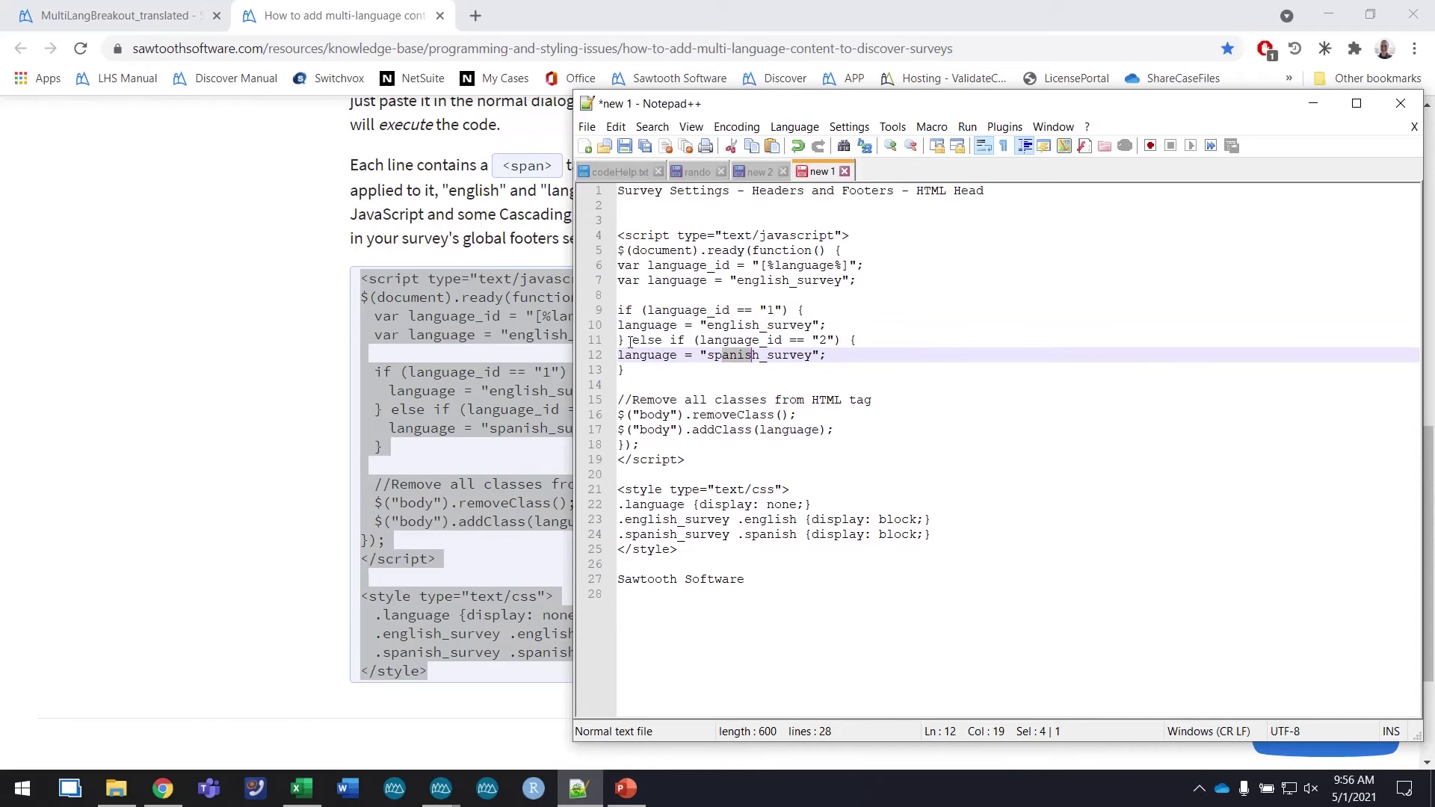
Try adding a third else-if branch for language_id "3" with a German survey value, and remove it again.
drag(630, 342, 637, 365)
key(ctrl+c)
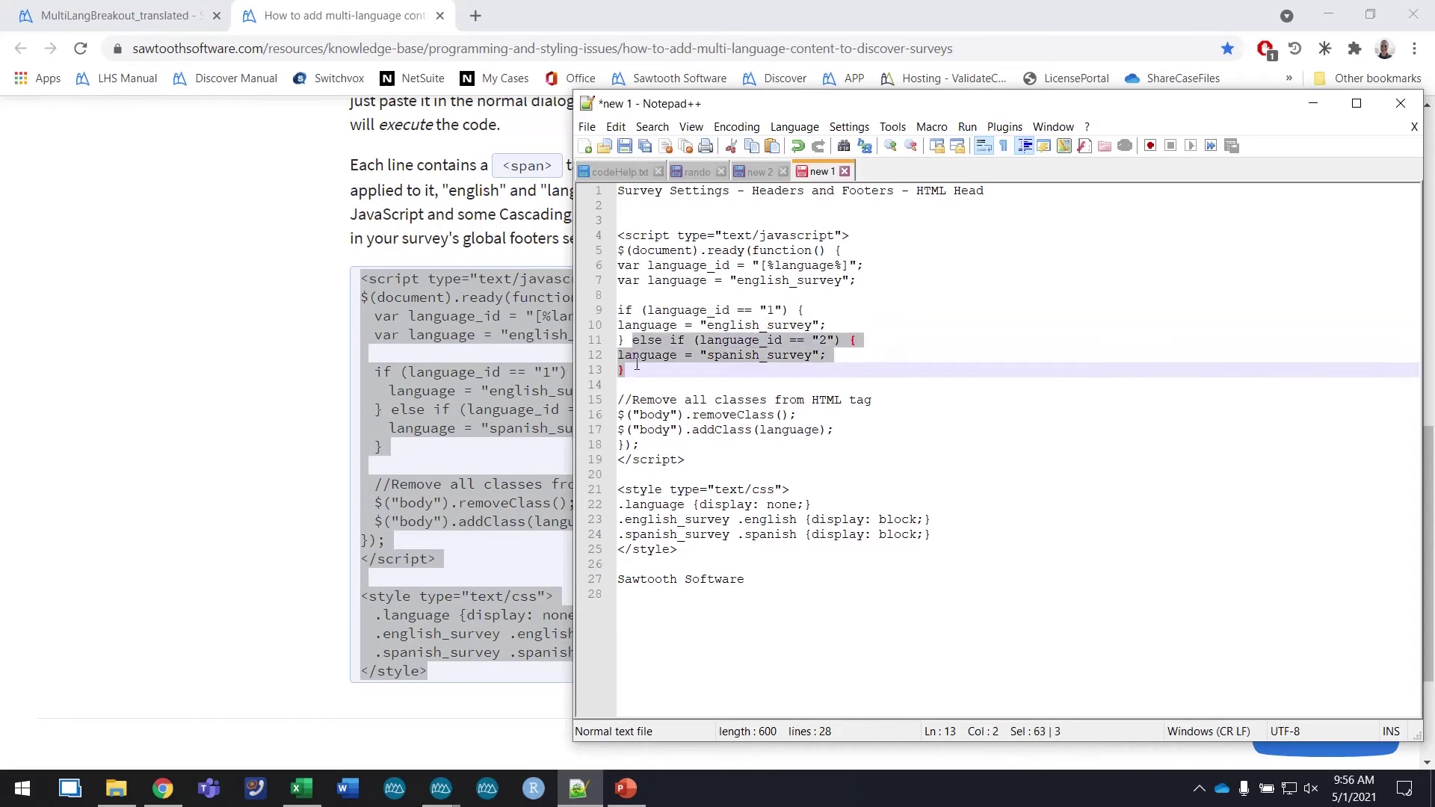
click(637, 365)
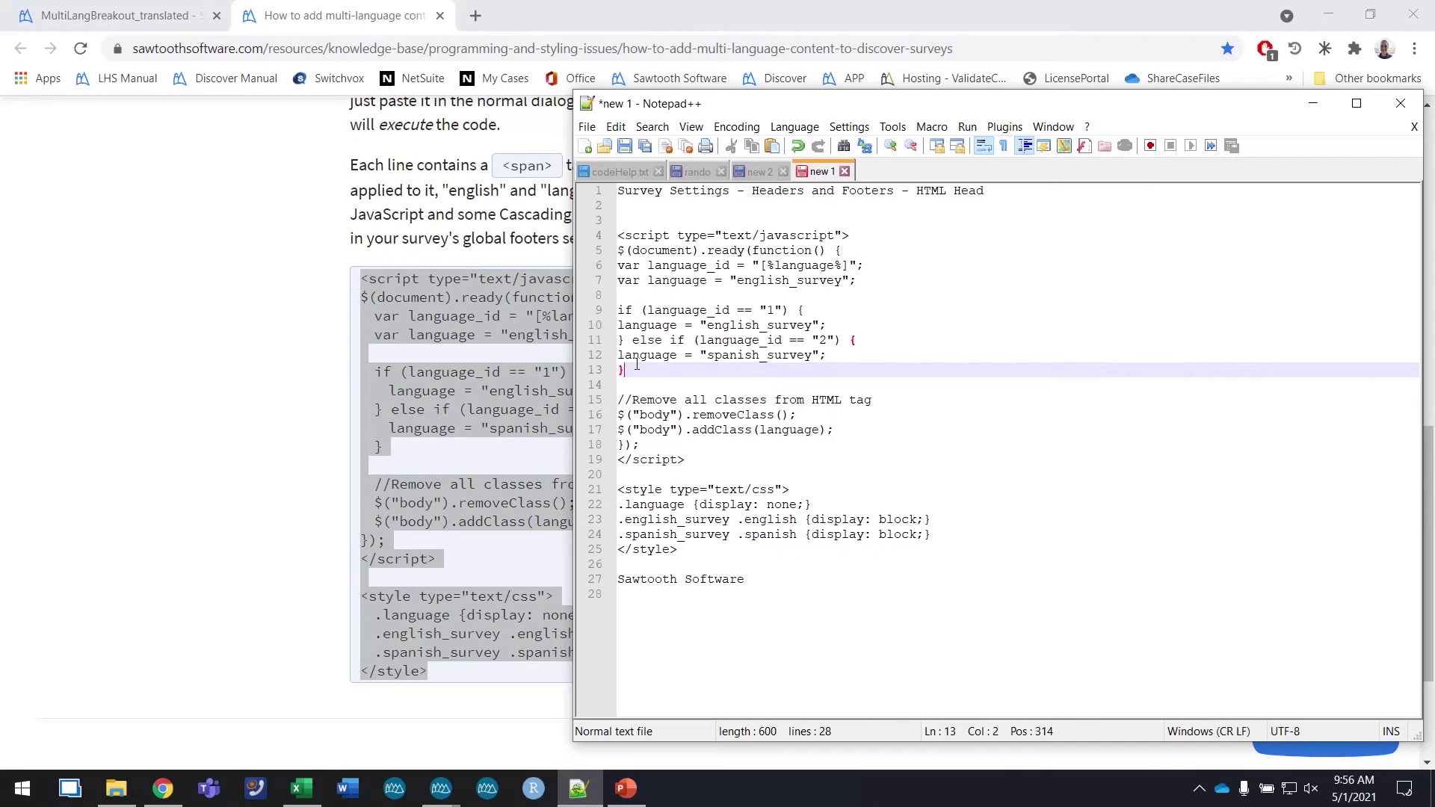
key(ctrl+v)
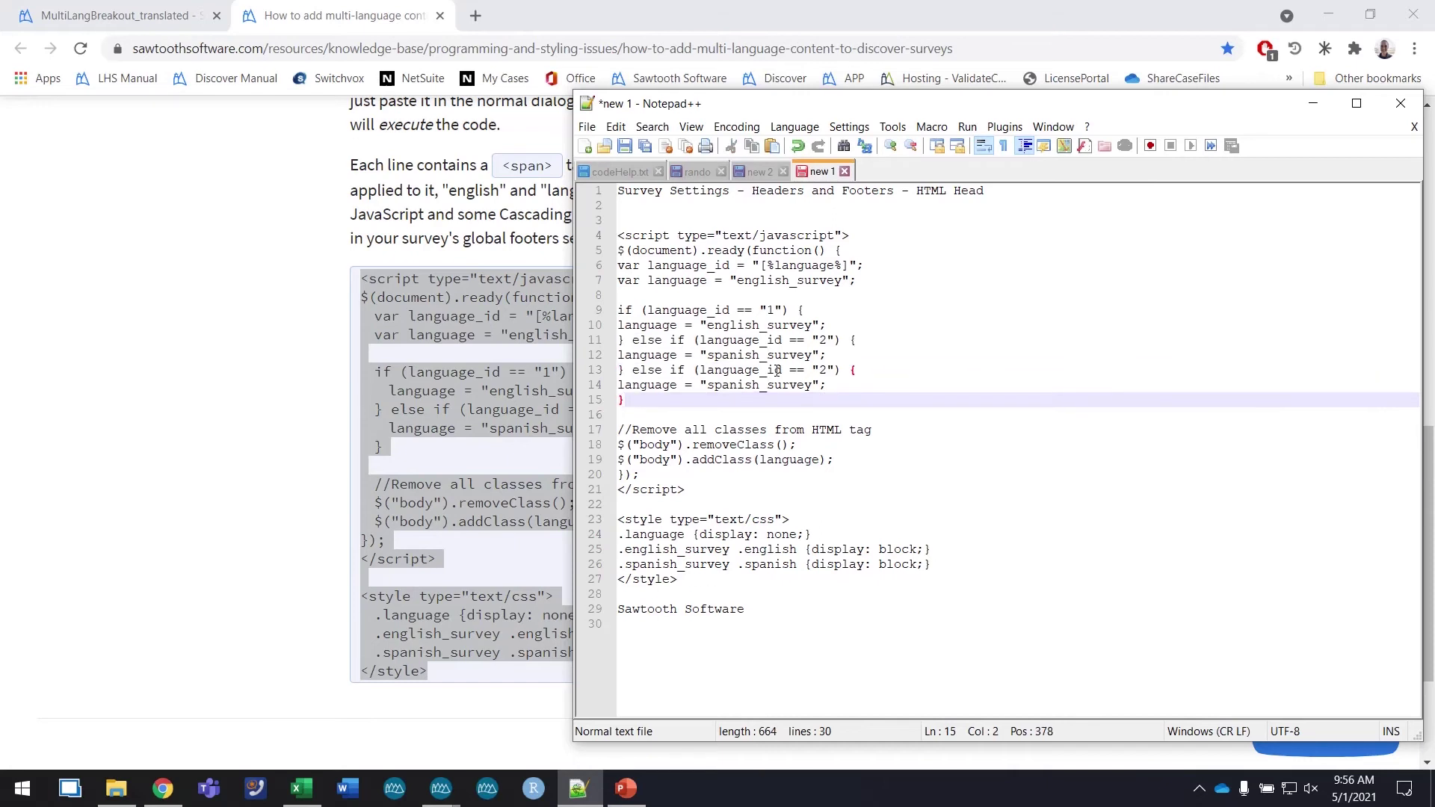
click(827, 369)
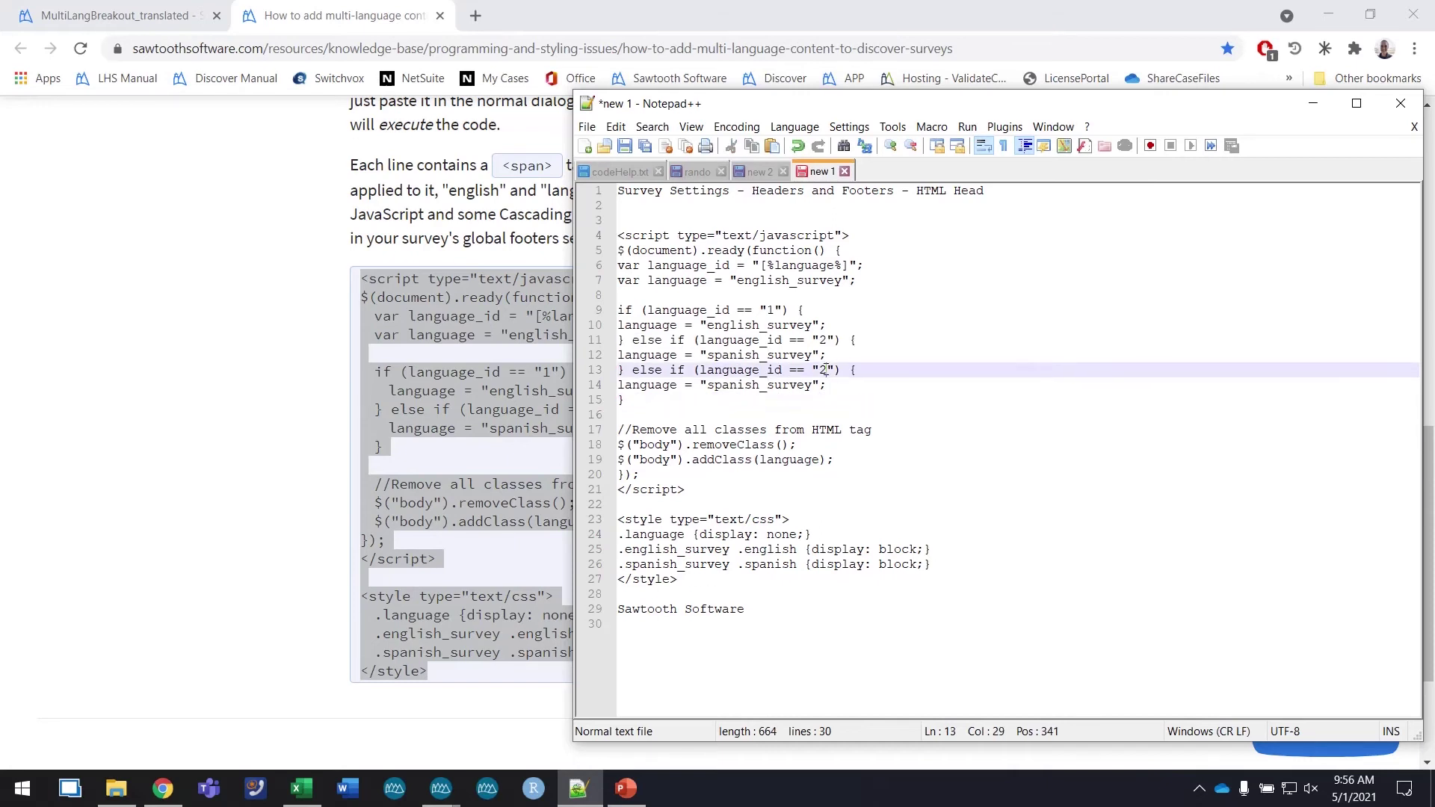
key(Down)
key(Left)
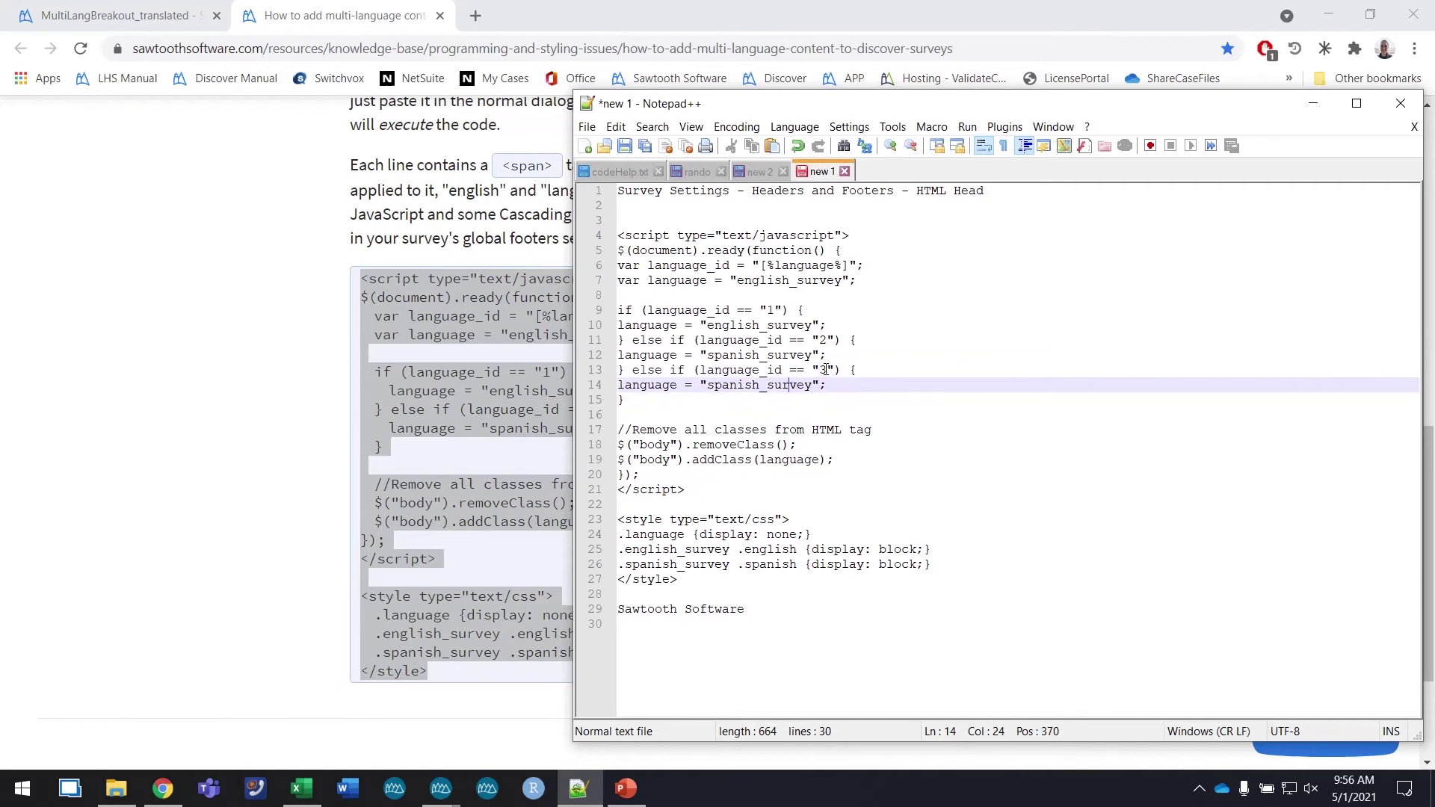
key(BackSpace)
key(BackSpace)
key(BackSpace)
key(BackSpace)
key(BackSpace)
key(BackSpace)
key(BackSpace)
text(german)
drag(645, 400, 628, 368)
key(Delete)
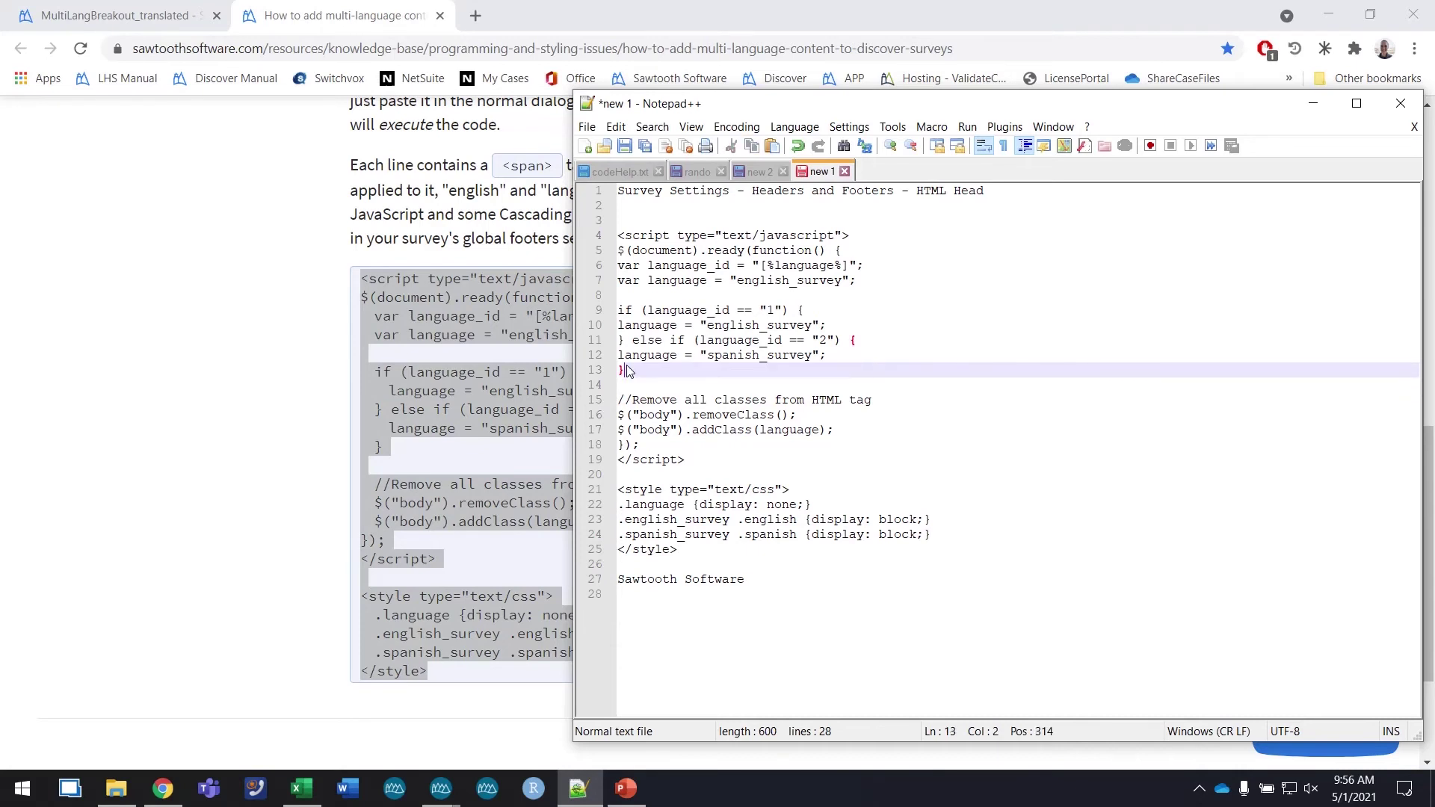
Try duplicating the .spanish_survey style rule before the closing style tag, and remove the copy again.
click(625, 519)
double_click(749, 521)
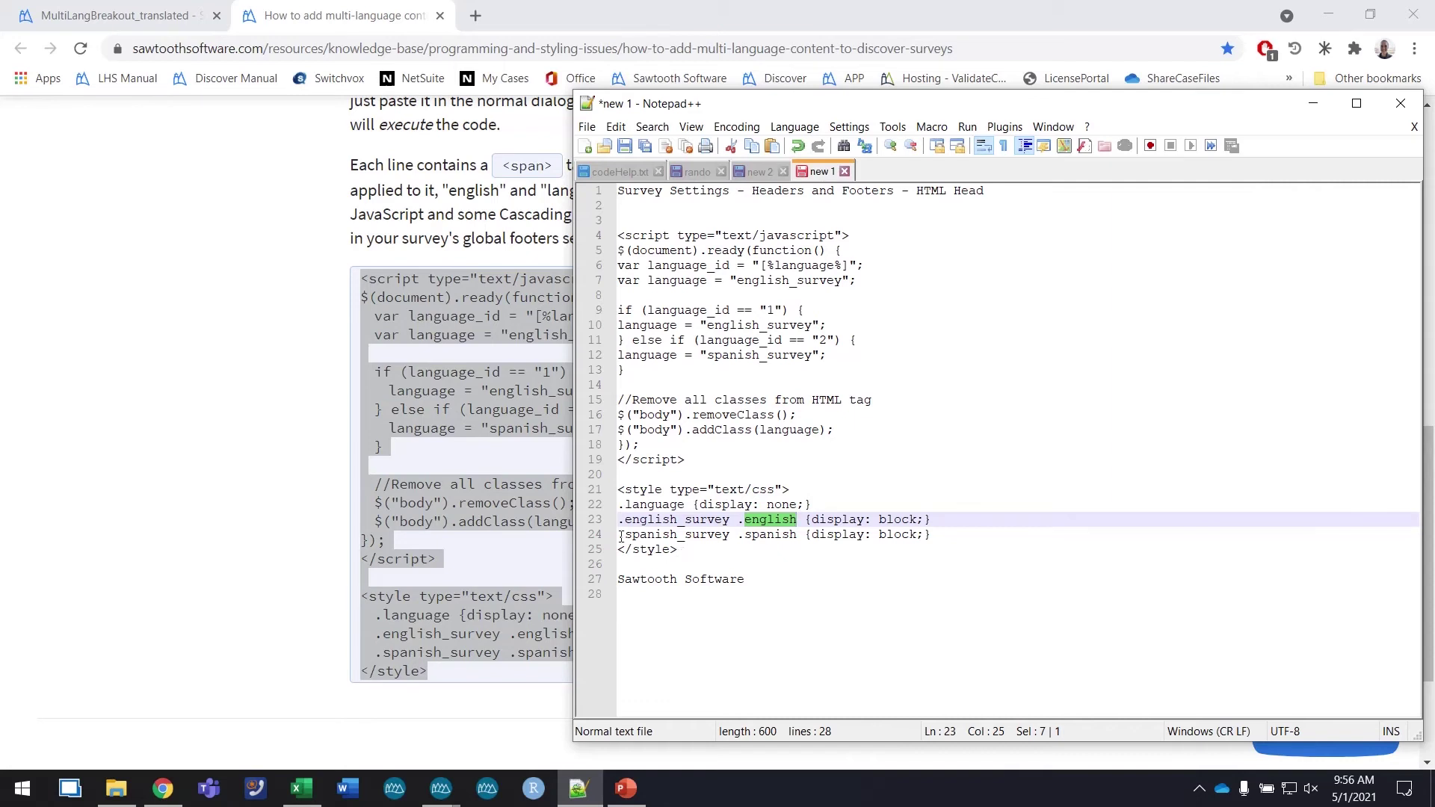
drag(619, 535, 931, 535)
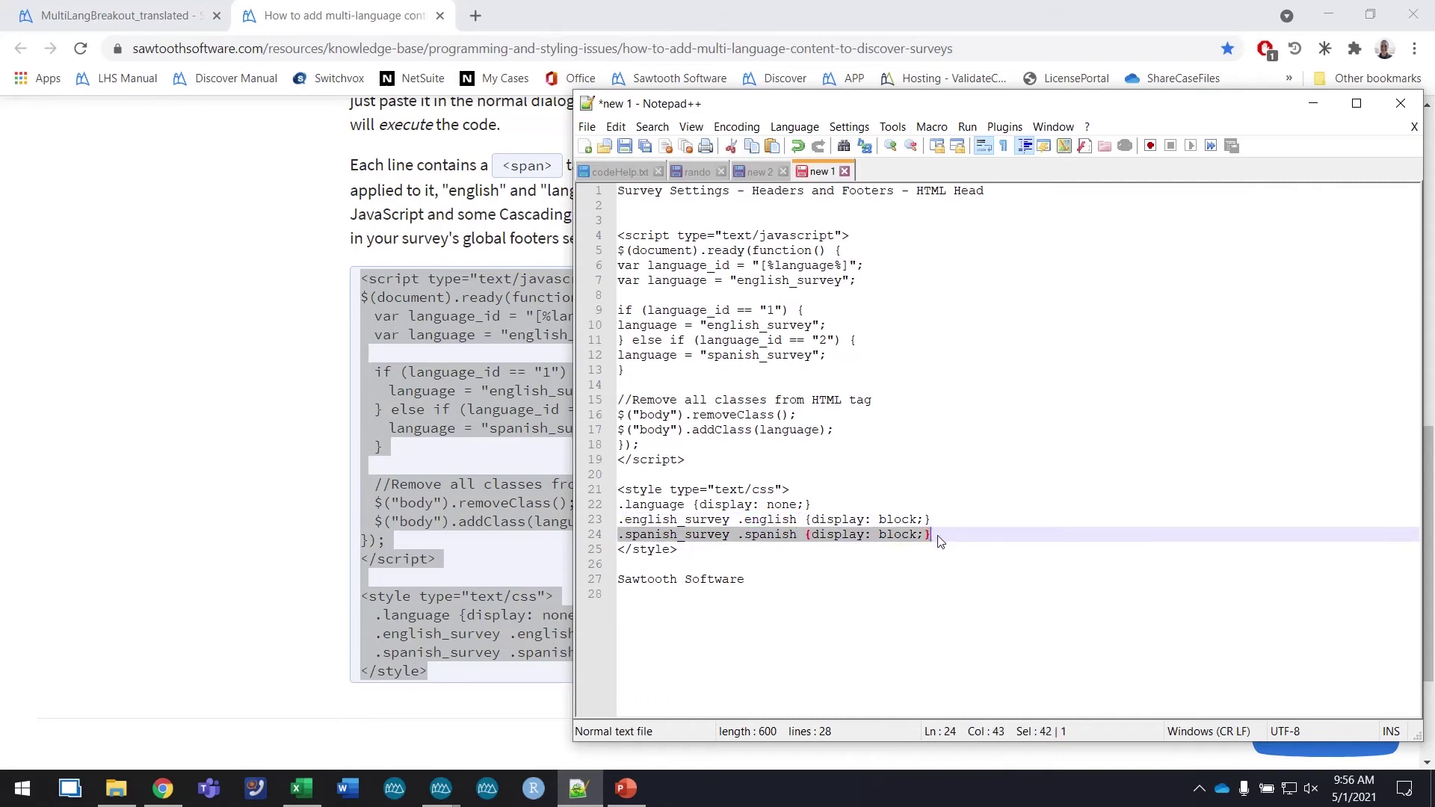
key(ctrl+c)
key(Down)
key(Home)
key(Return)
key(ctrl+v)
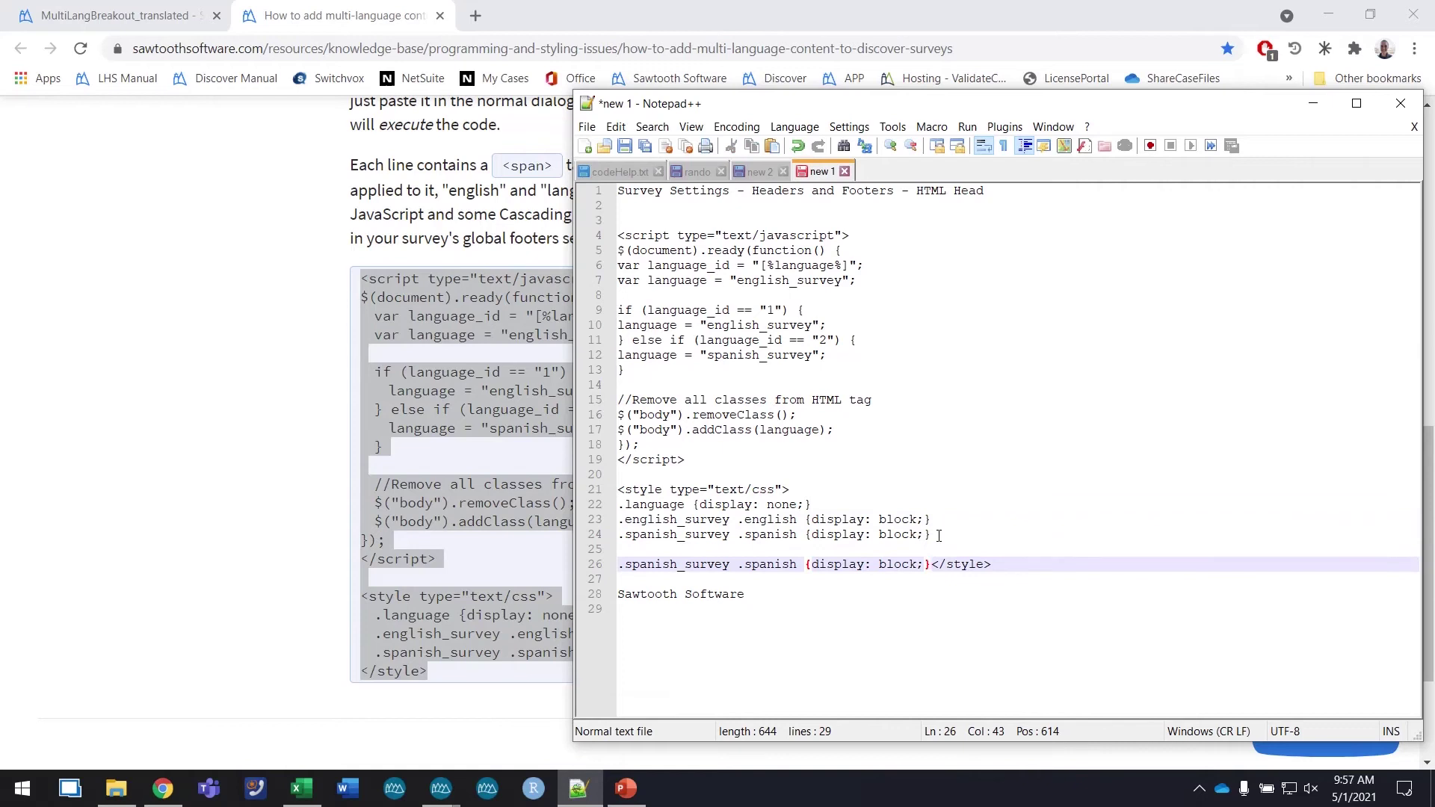
key(Return)
double_click(666, 563)
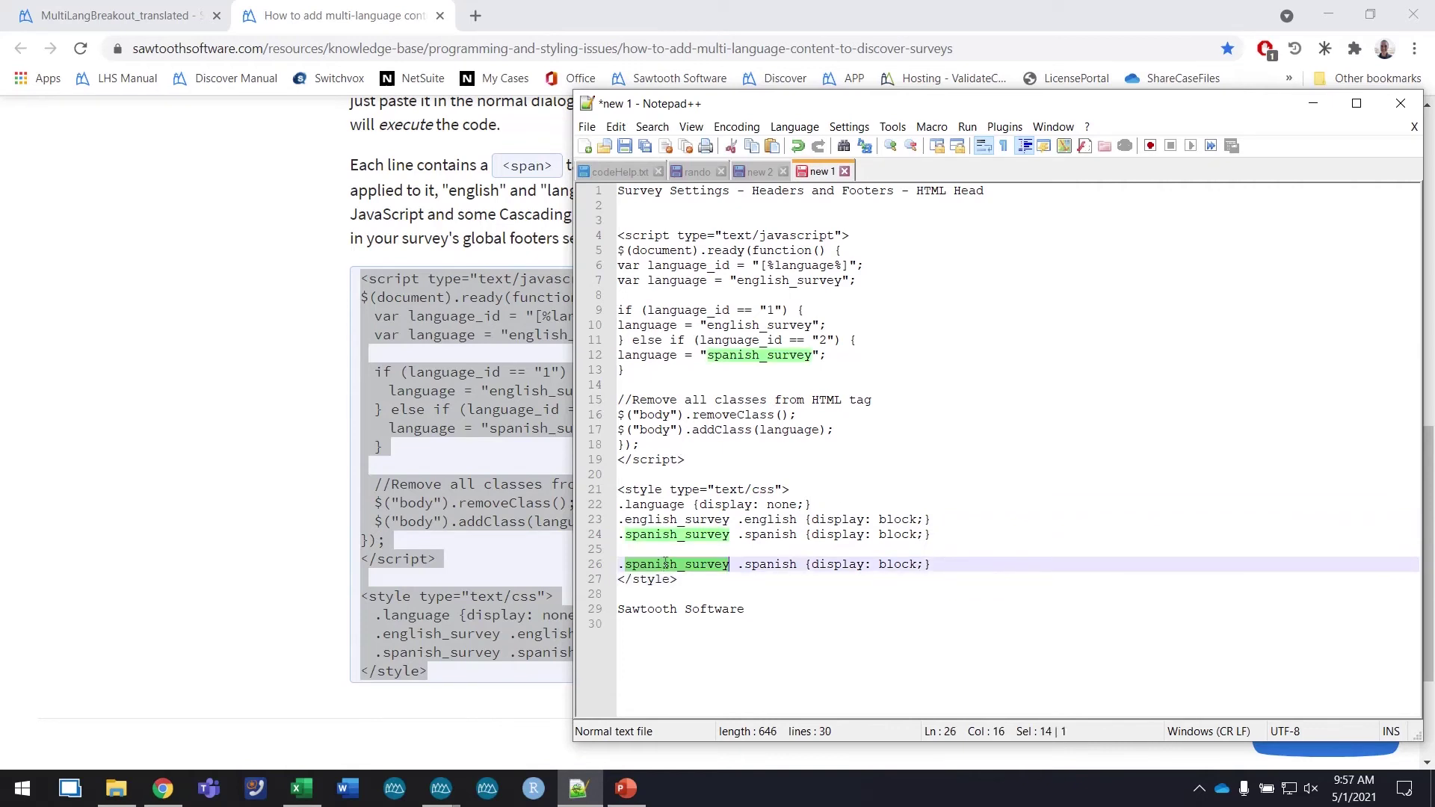
click(768, 566)
key(End)
key(Delete)
key(shift+Home)
key(Delete)
key(BackSpace)
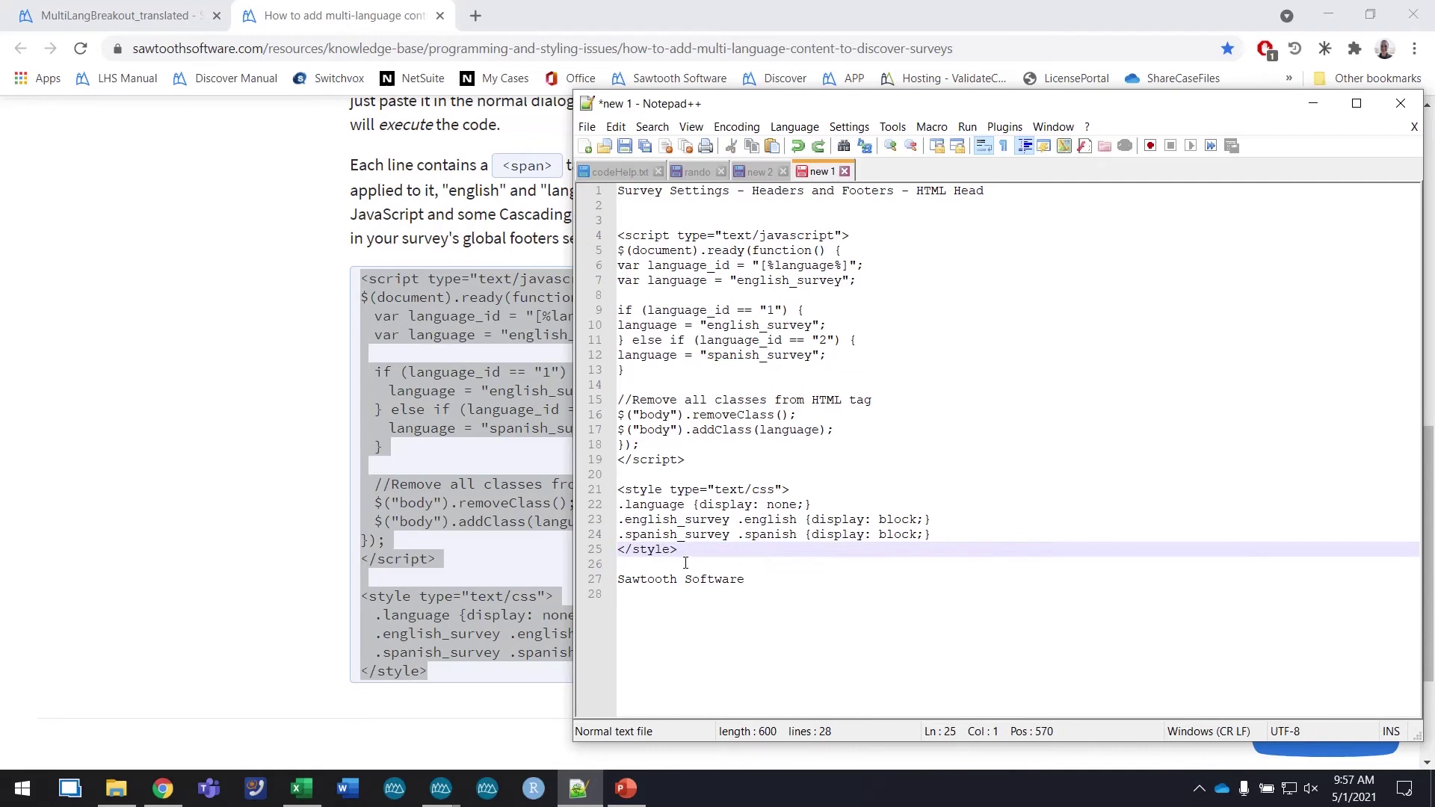
Delete the trailing "Sawtooth Software" line and select the complete script and style code.
drag(761, 581, 759, 567)
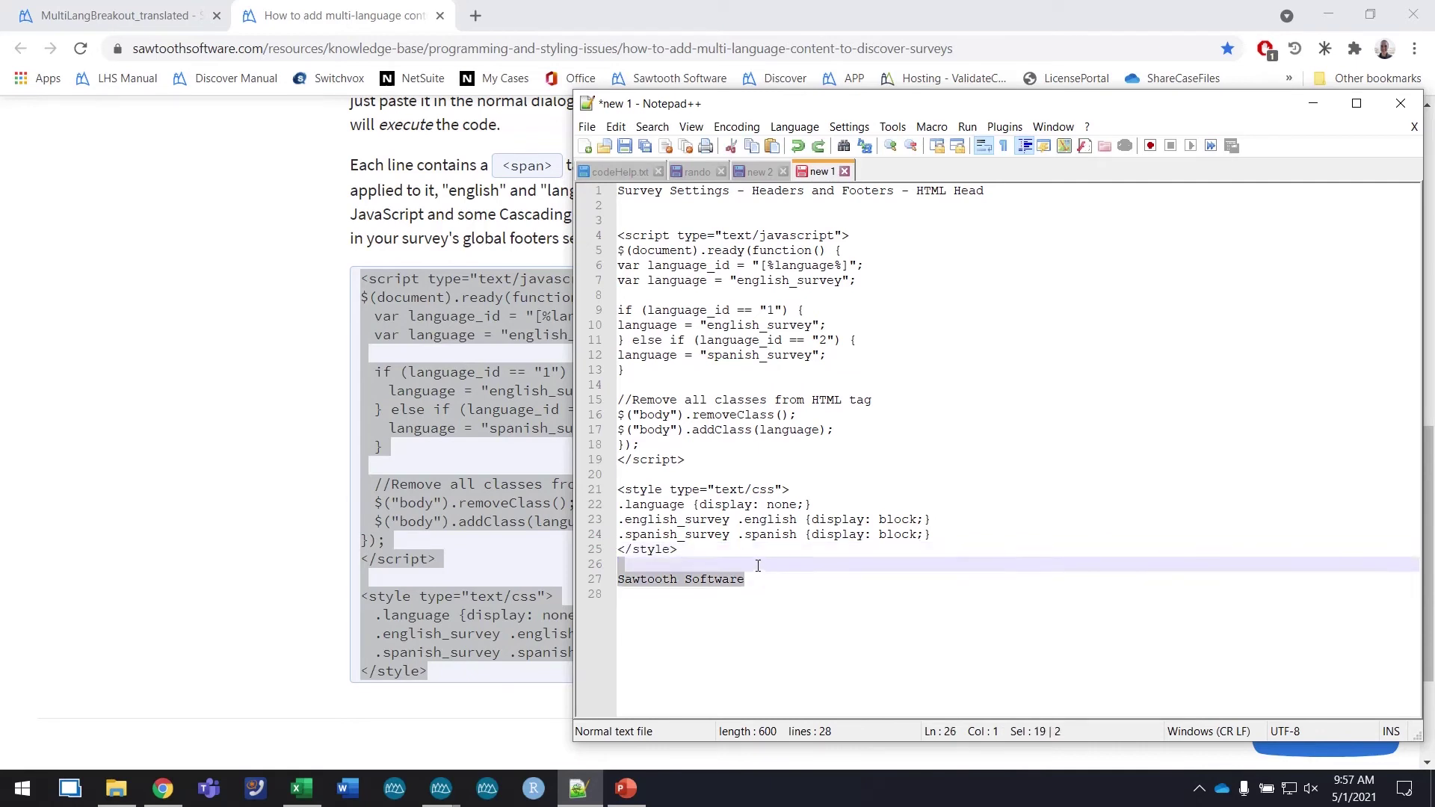
key(Delete)
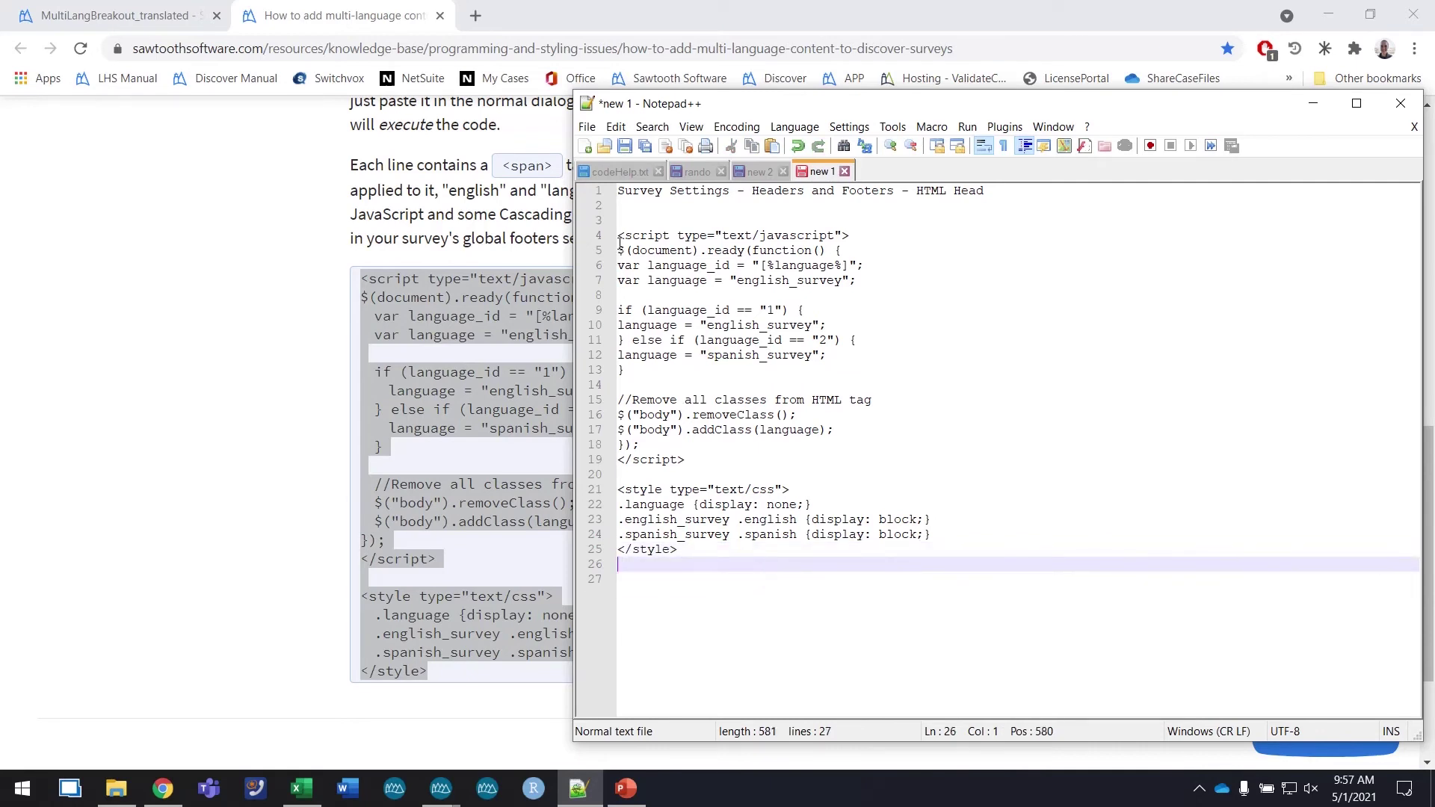
shift+click(619, 234)
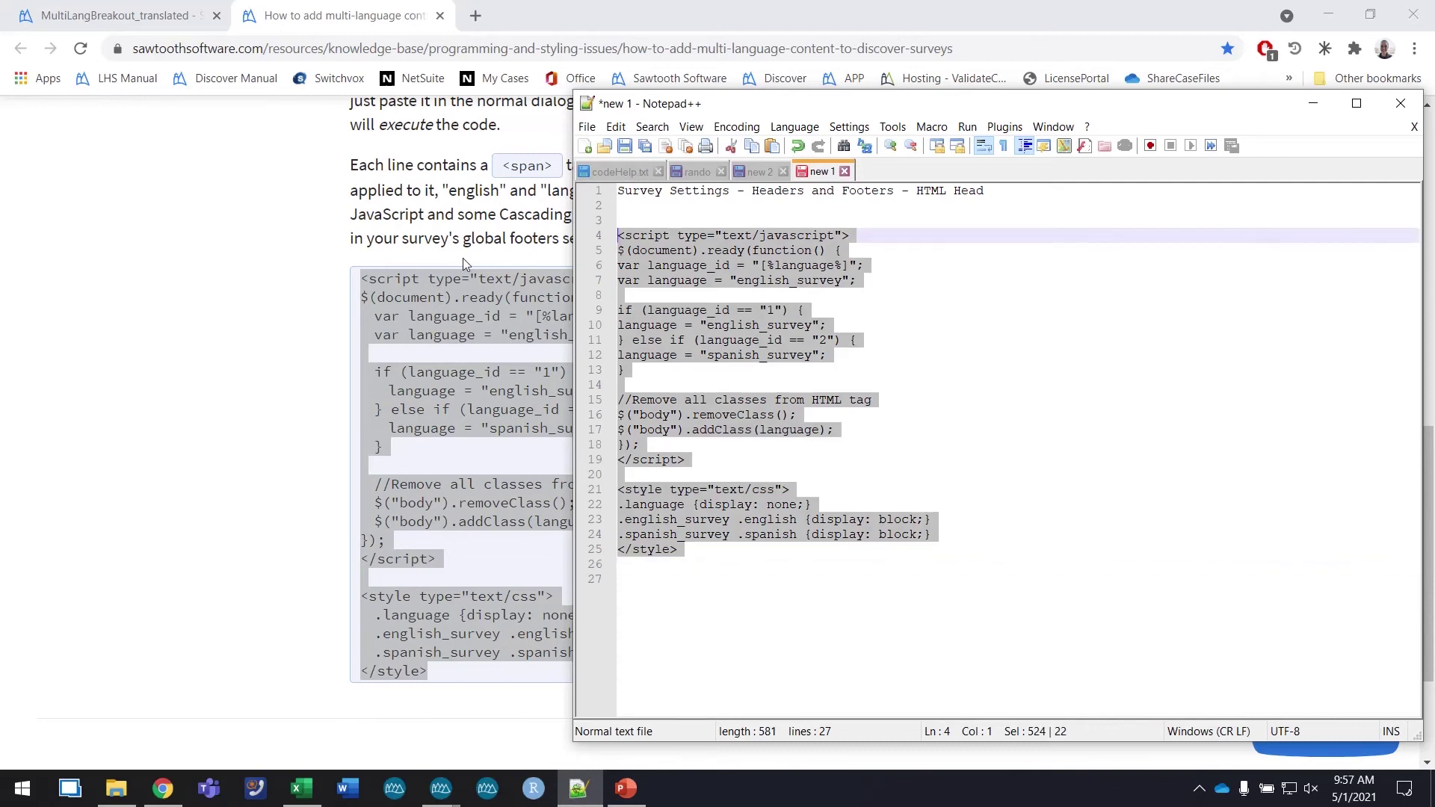
Examine the language script and style code in the Page Footer code editor of the MultiLangBreakout_translated survey settings, and close the editor.
click(144, 22)
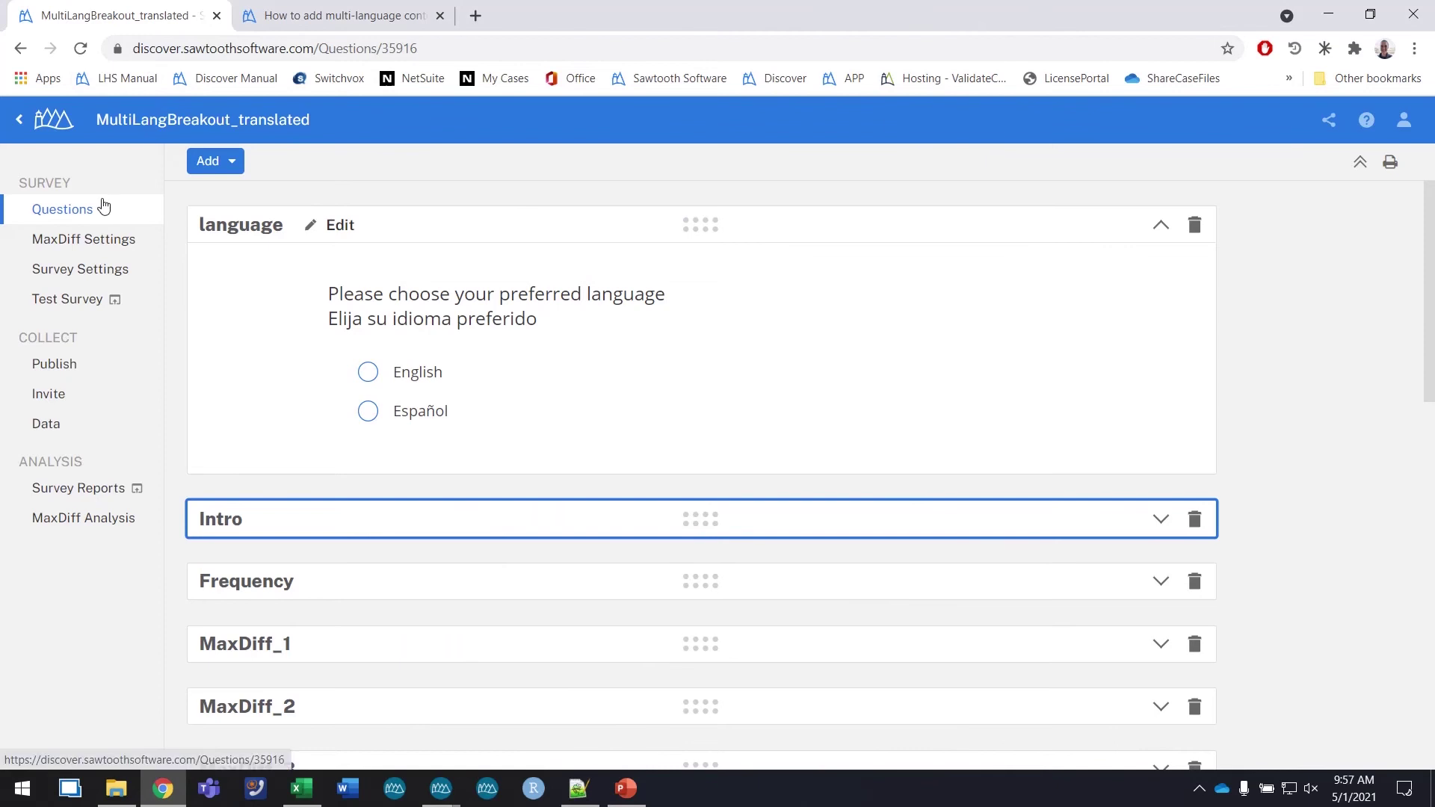
click(73, 276)
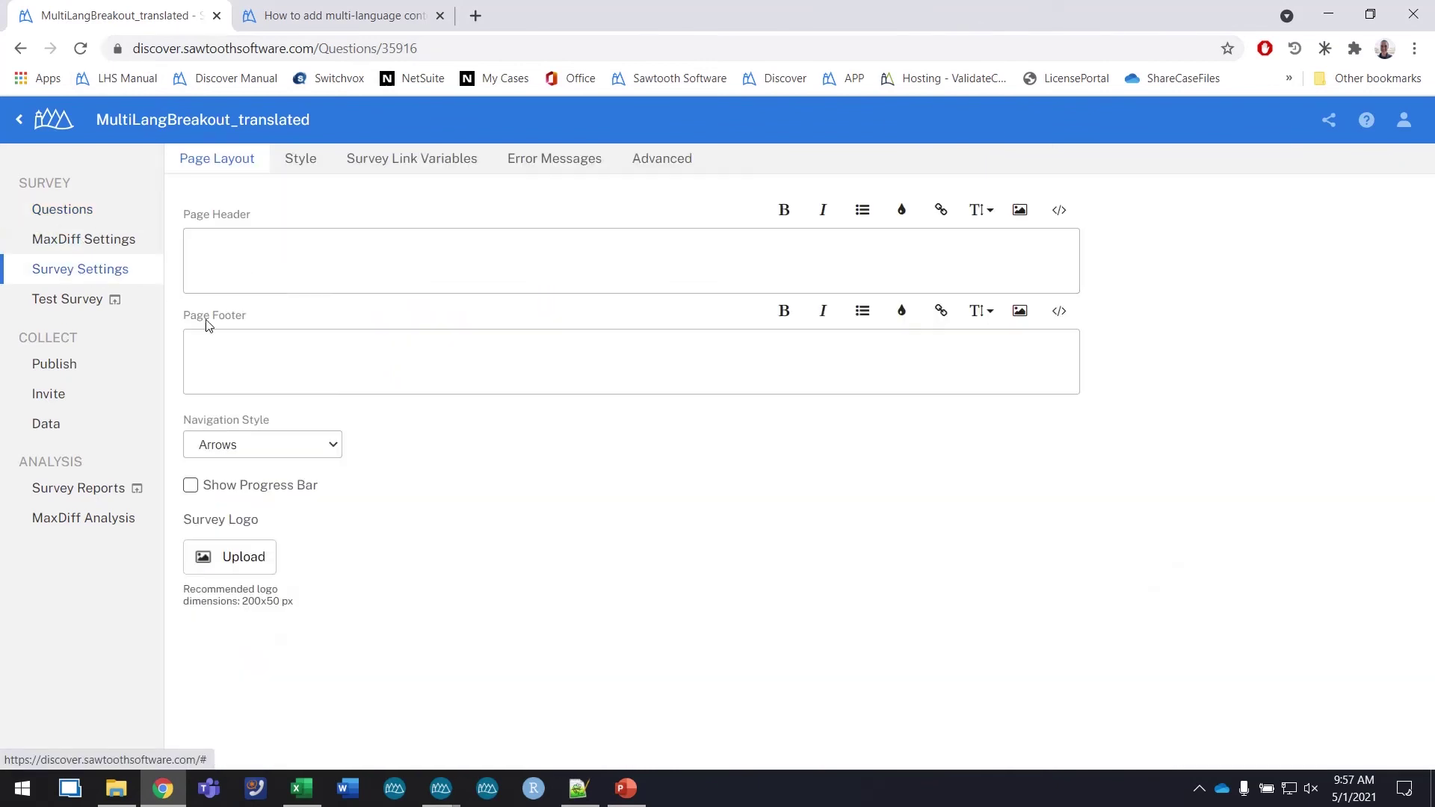
click(1058, 312)
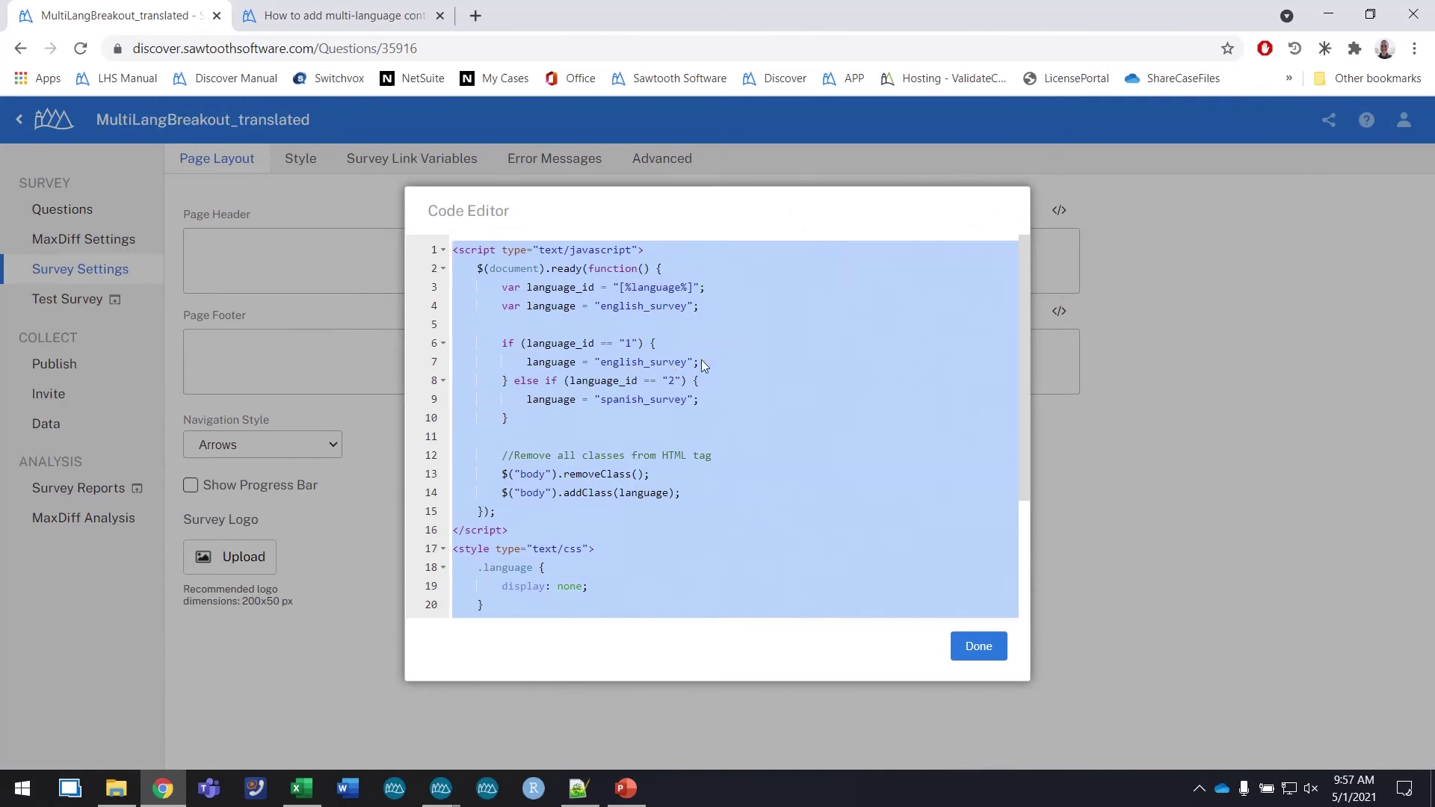
scroll(643, 423, down, 1)
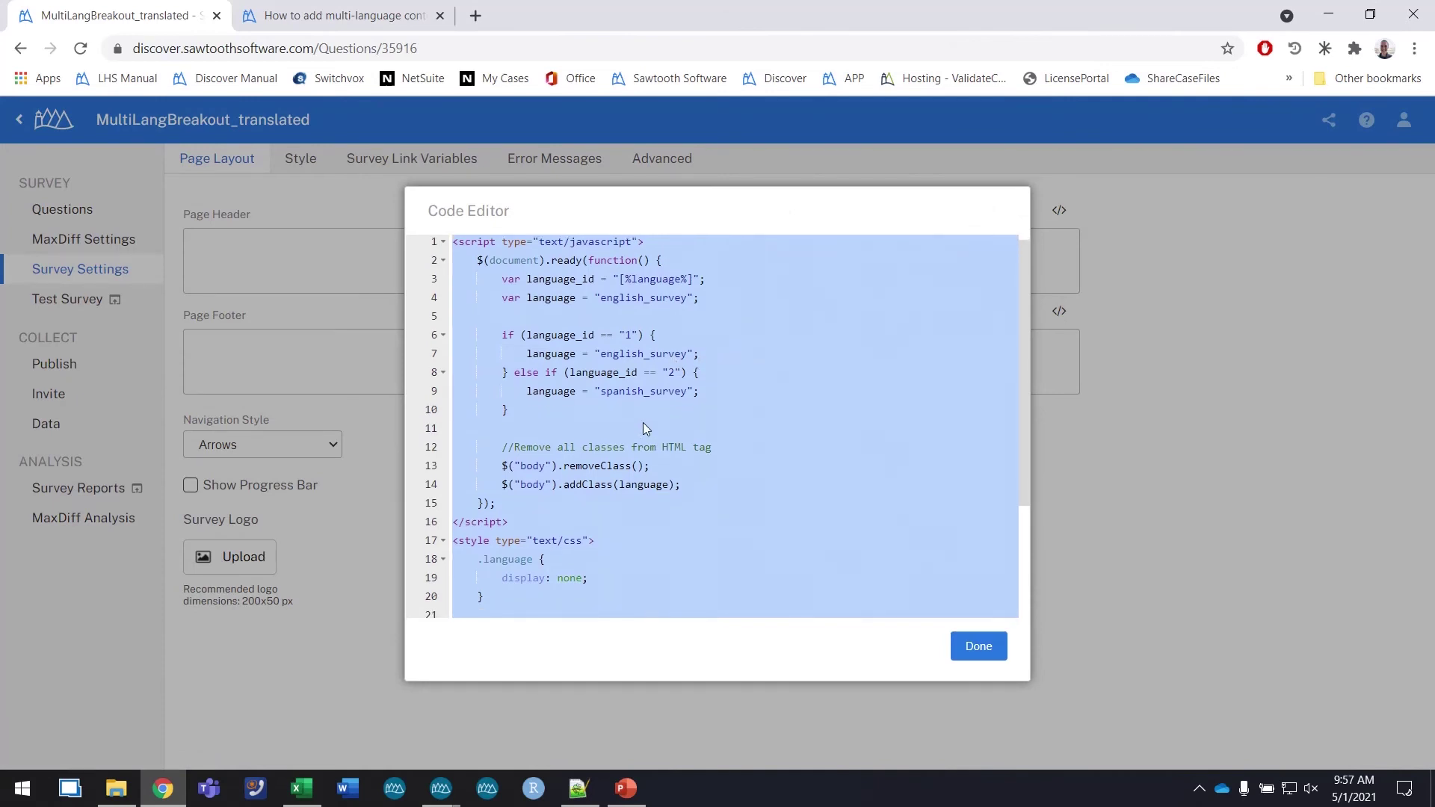
scroll(643, 423, up, 1)
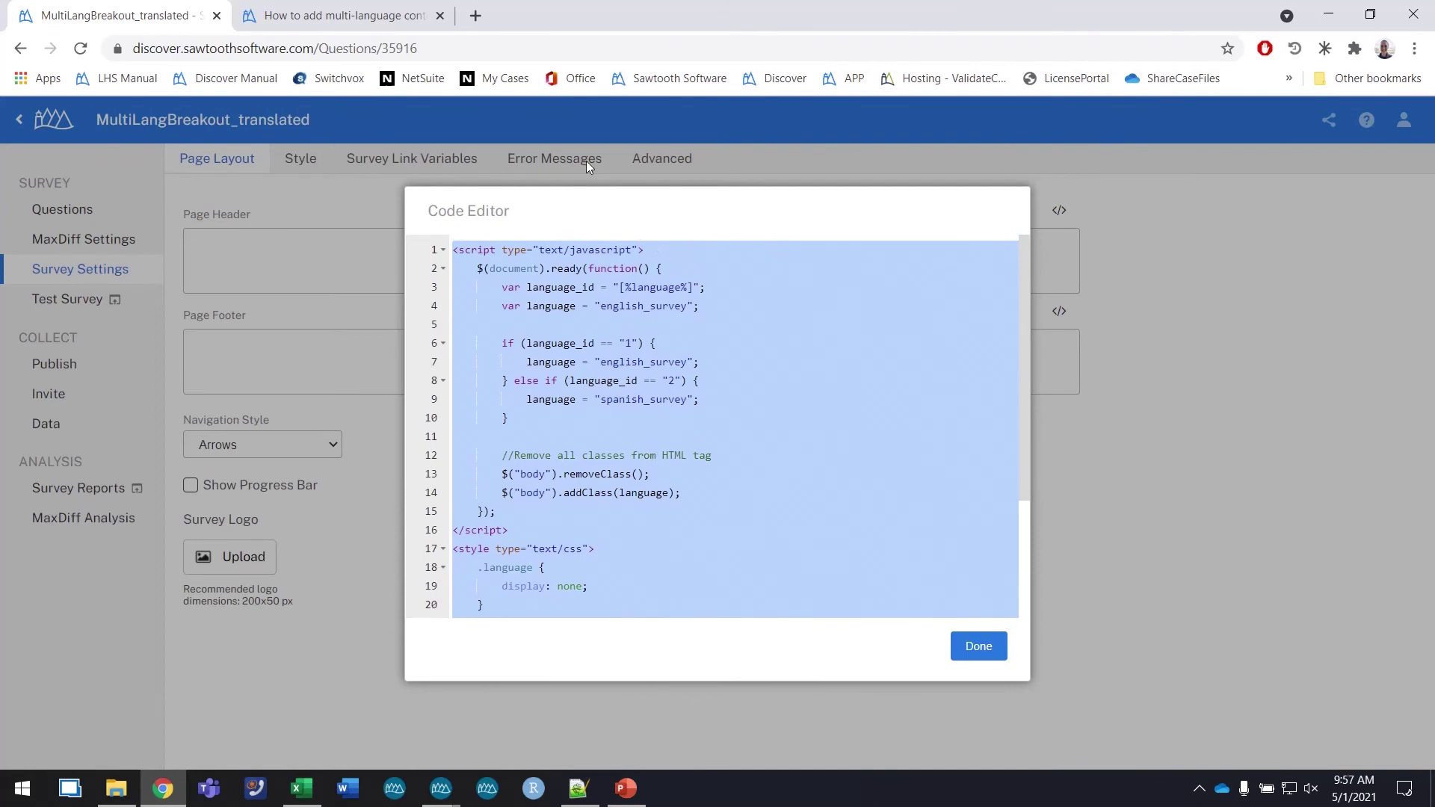
click(625, 385)
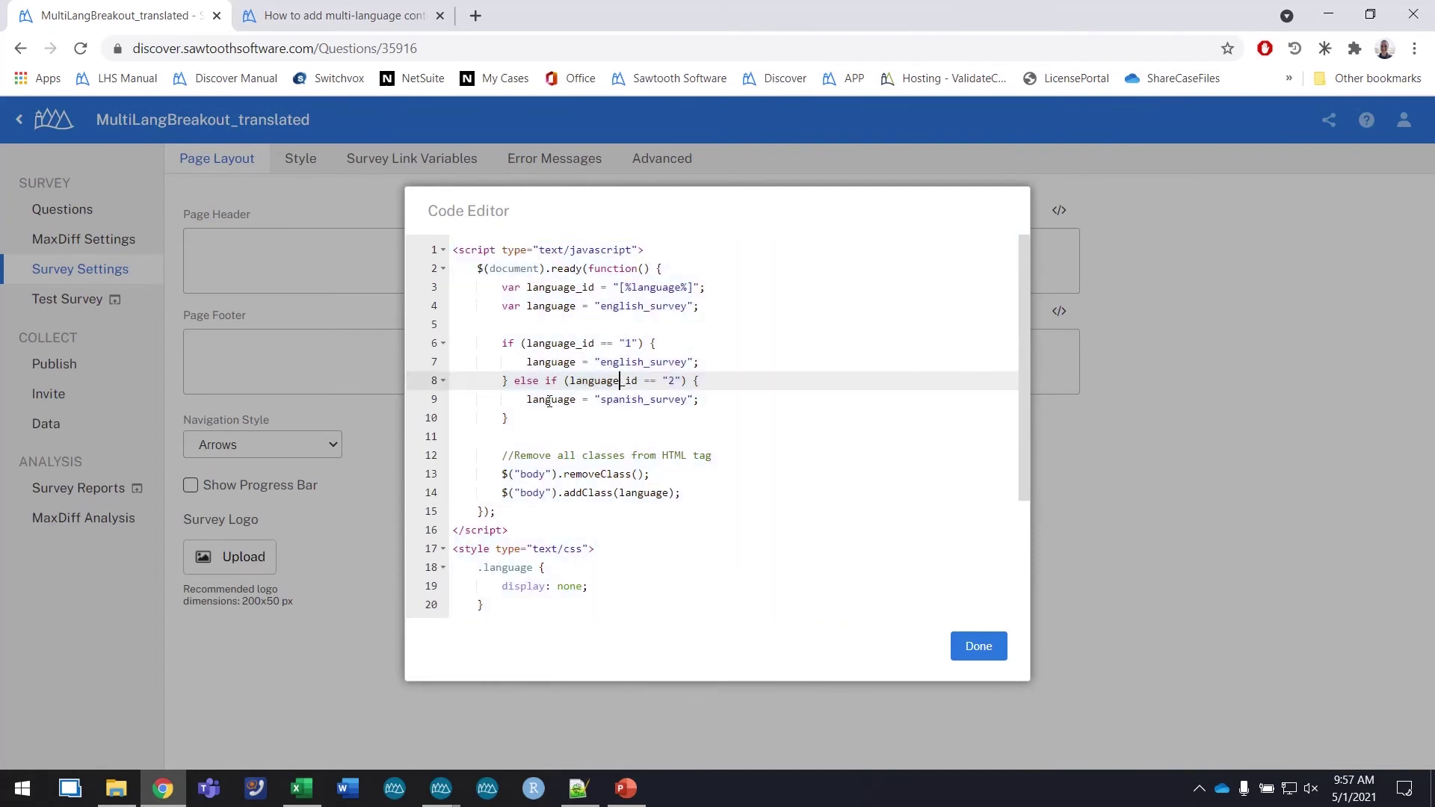
click(998, 652)
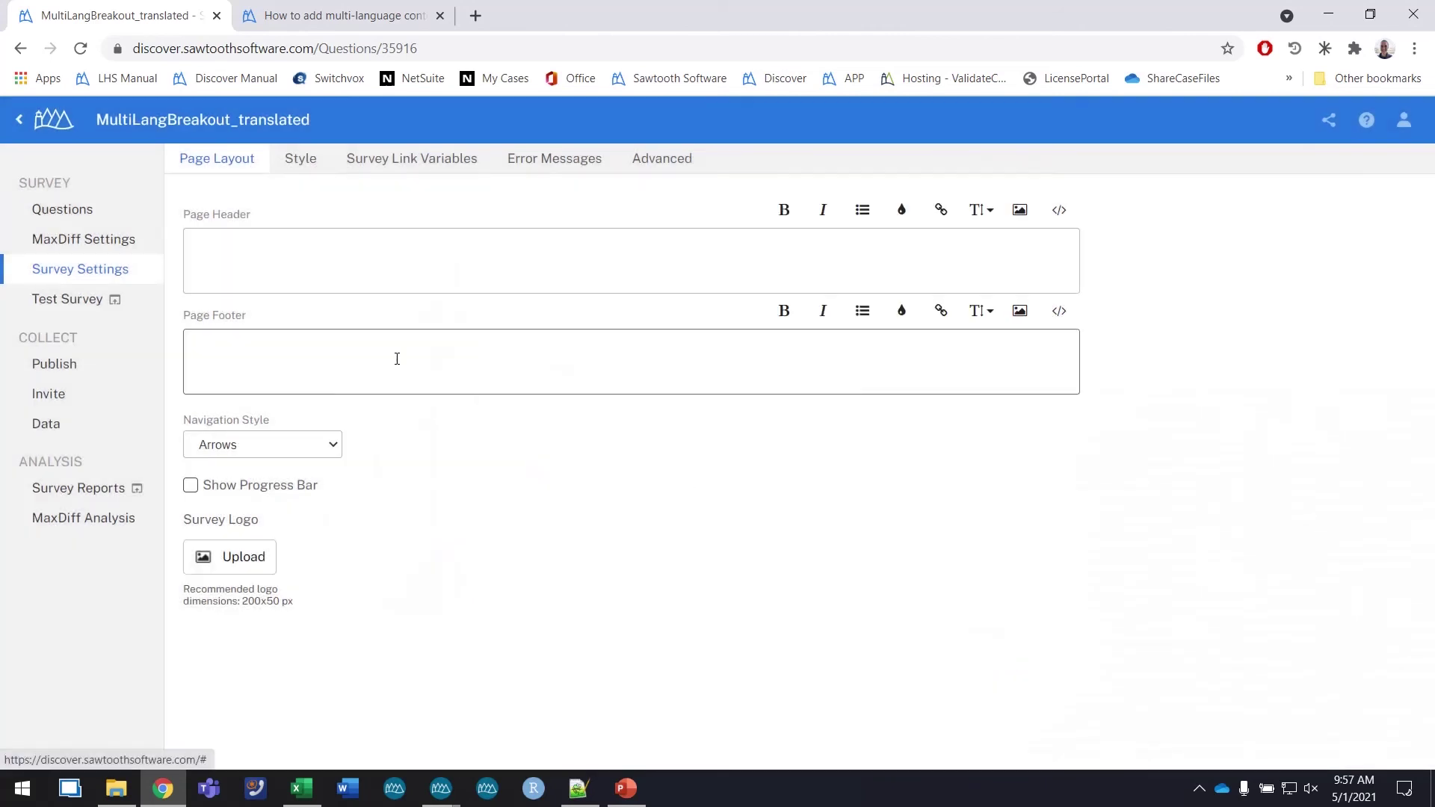
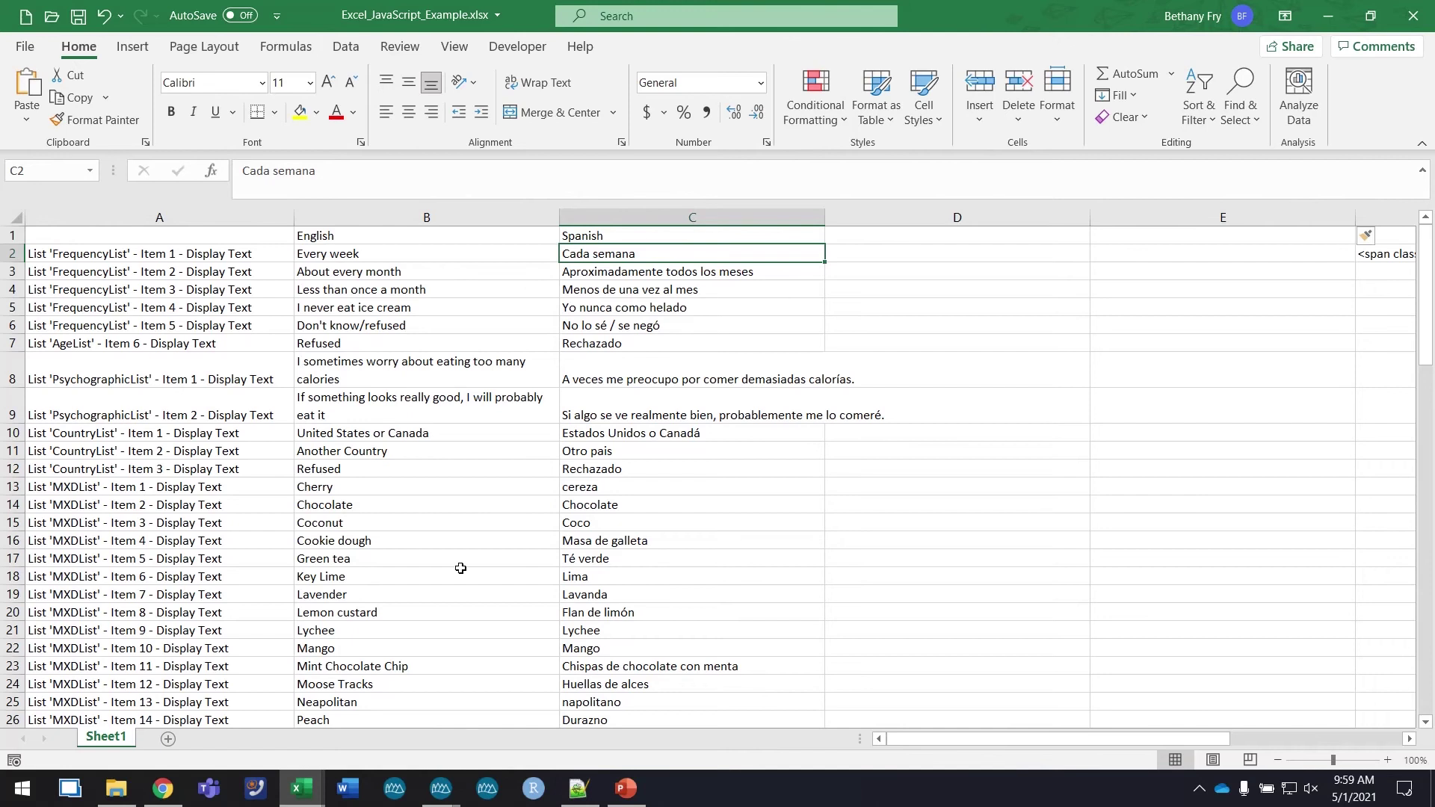
Examine the opening and closing English and Spanish span tags around the welcome text in the multi-language knowledge base article.
click(164, 791)
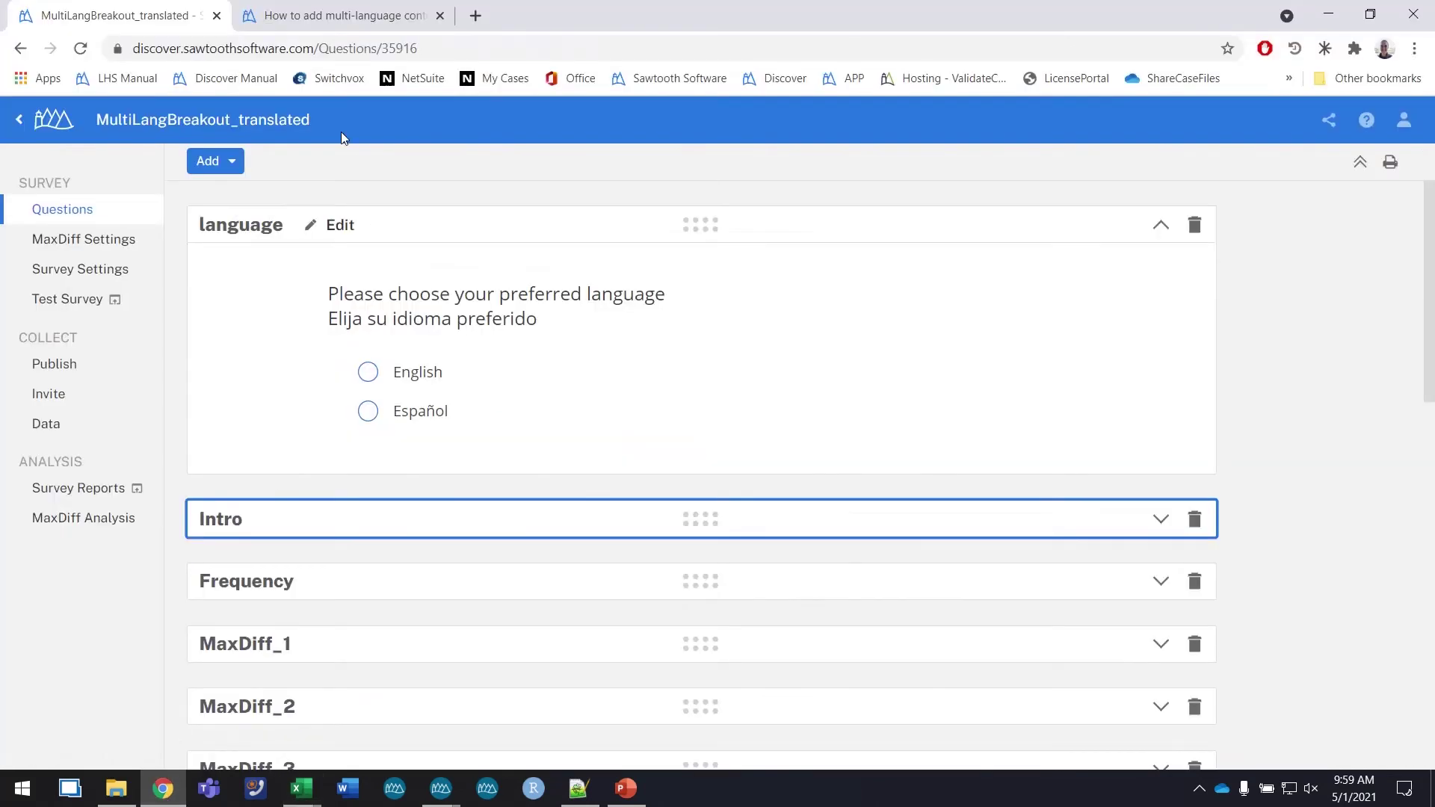
click(347, 13)
scroll(573, 160, up, 5)
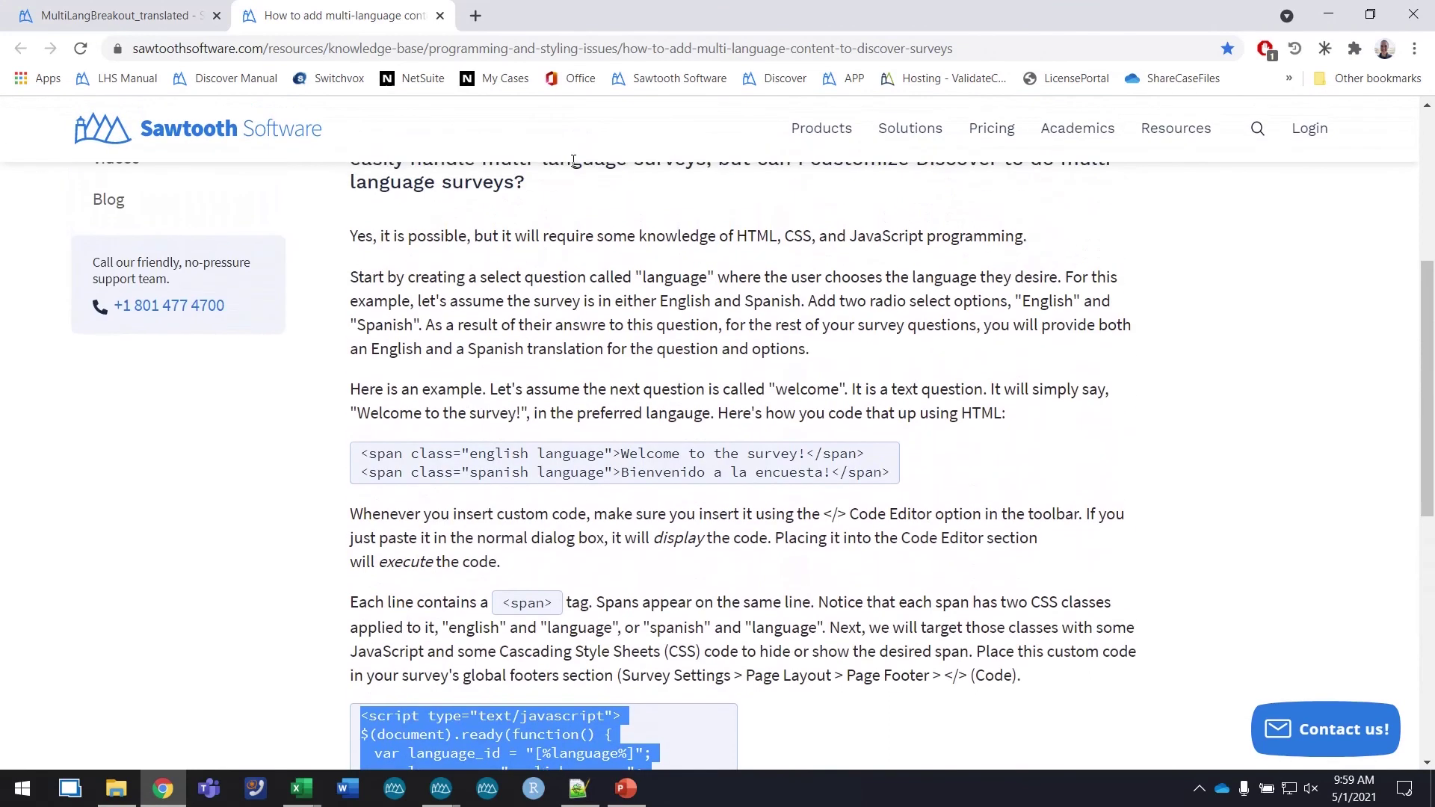
click(516, 326)
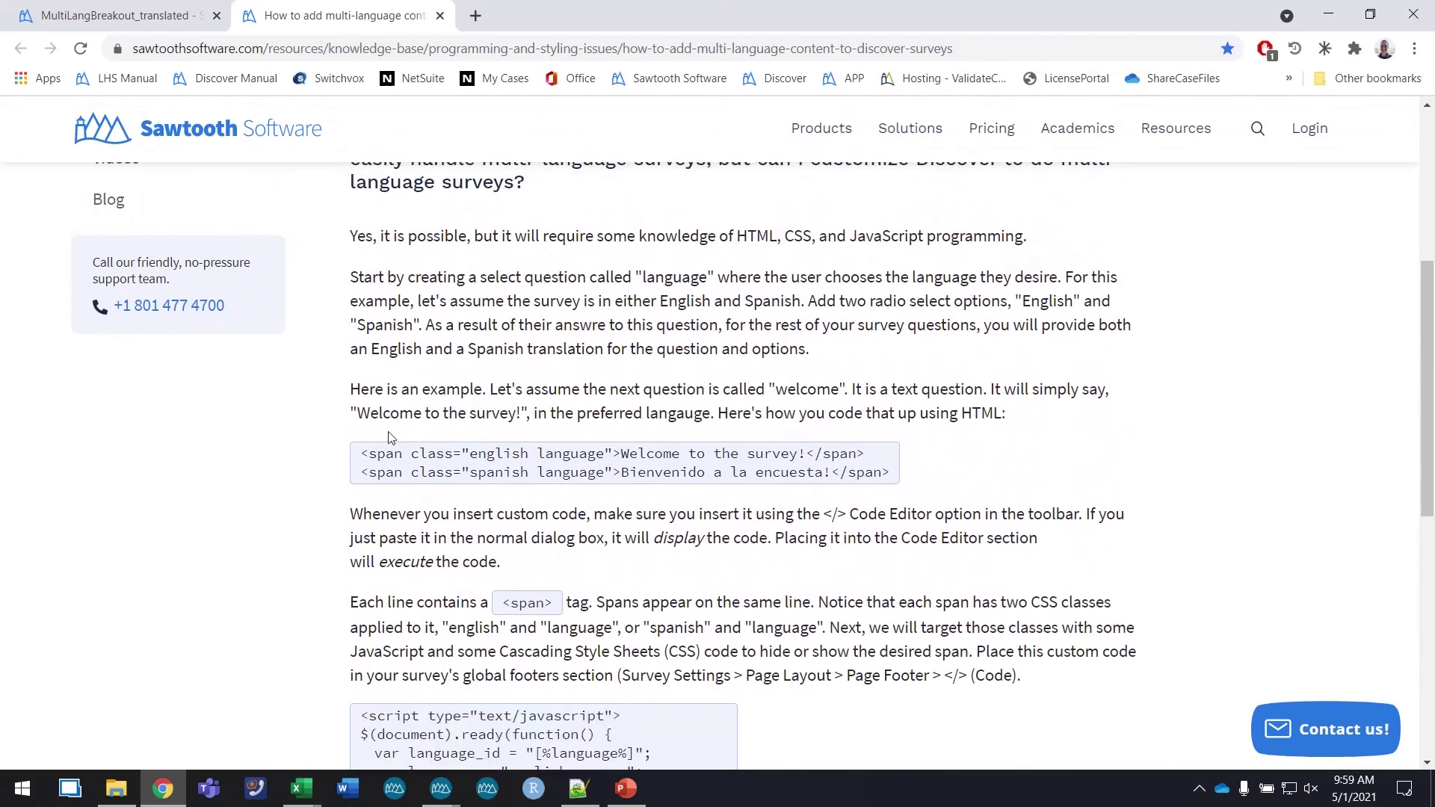
drag(364, 457, 616, 457)
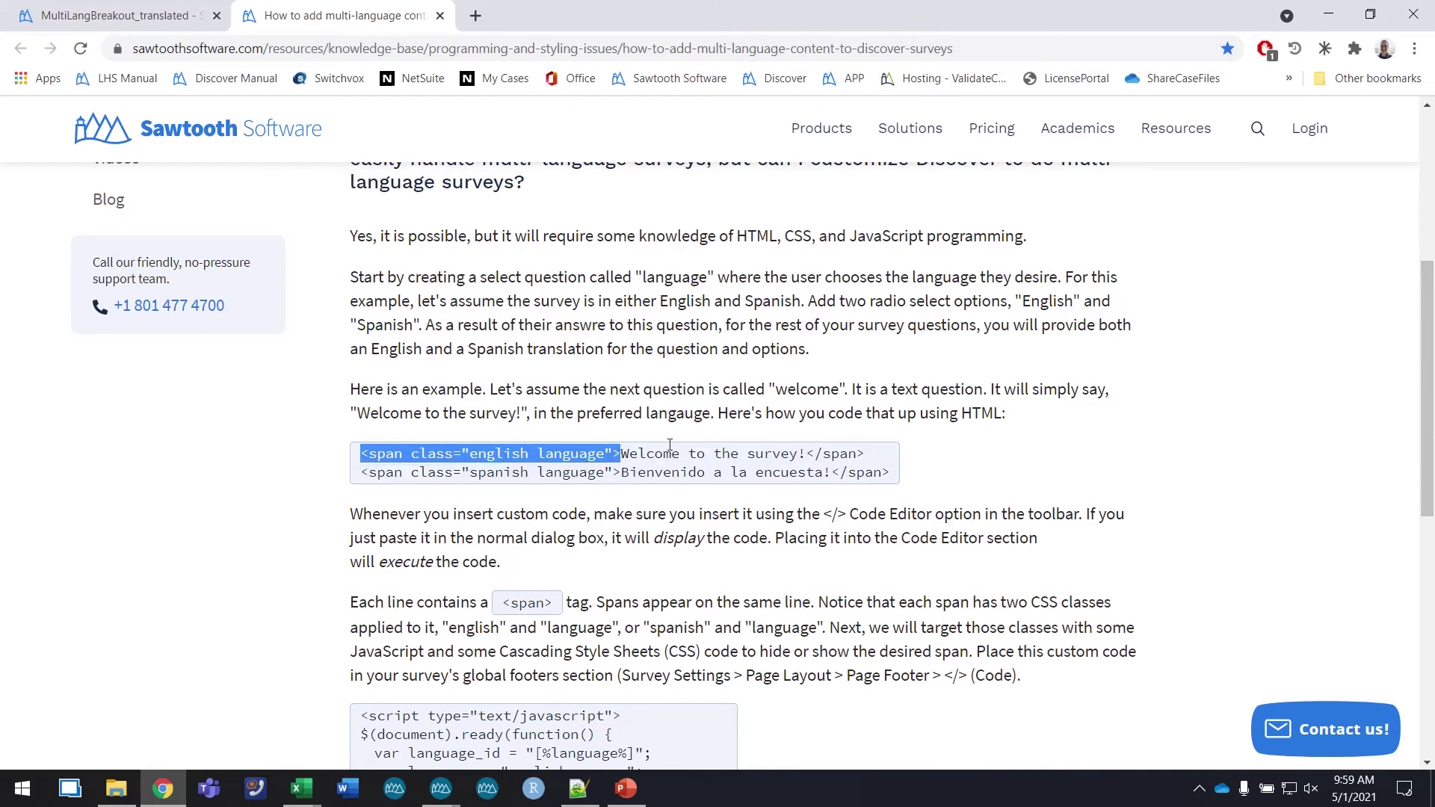
drag(804, 451, 617, 476)
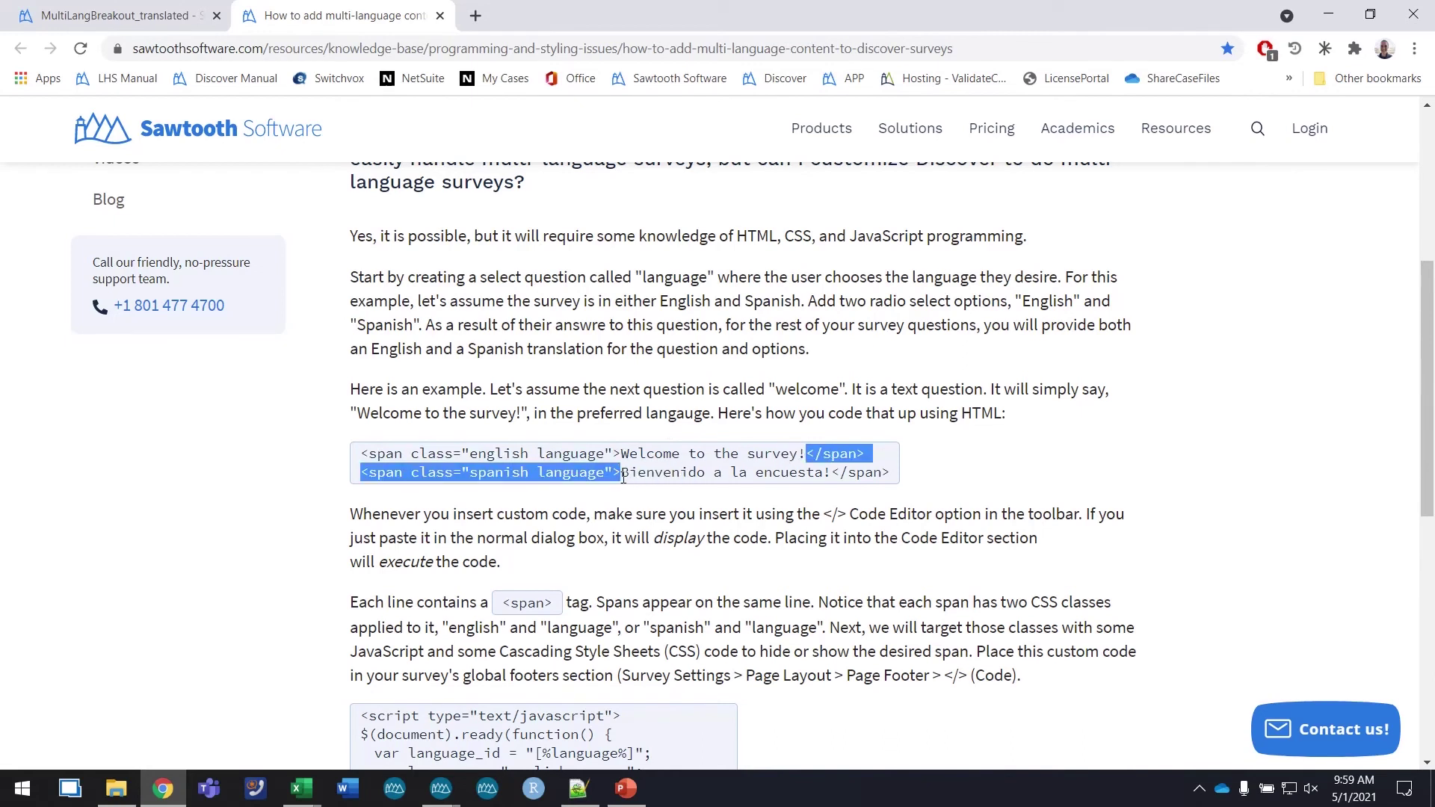
drag(832, 472, 892, 478)
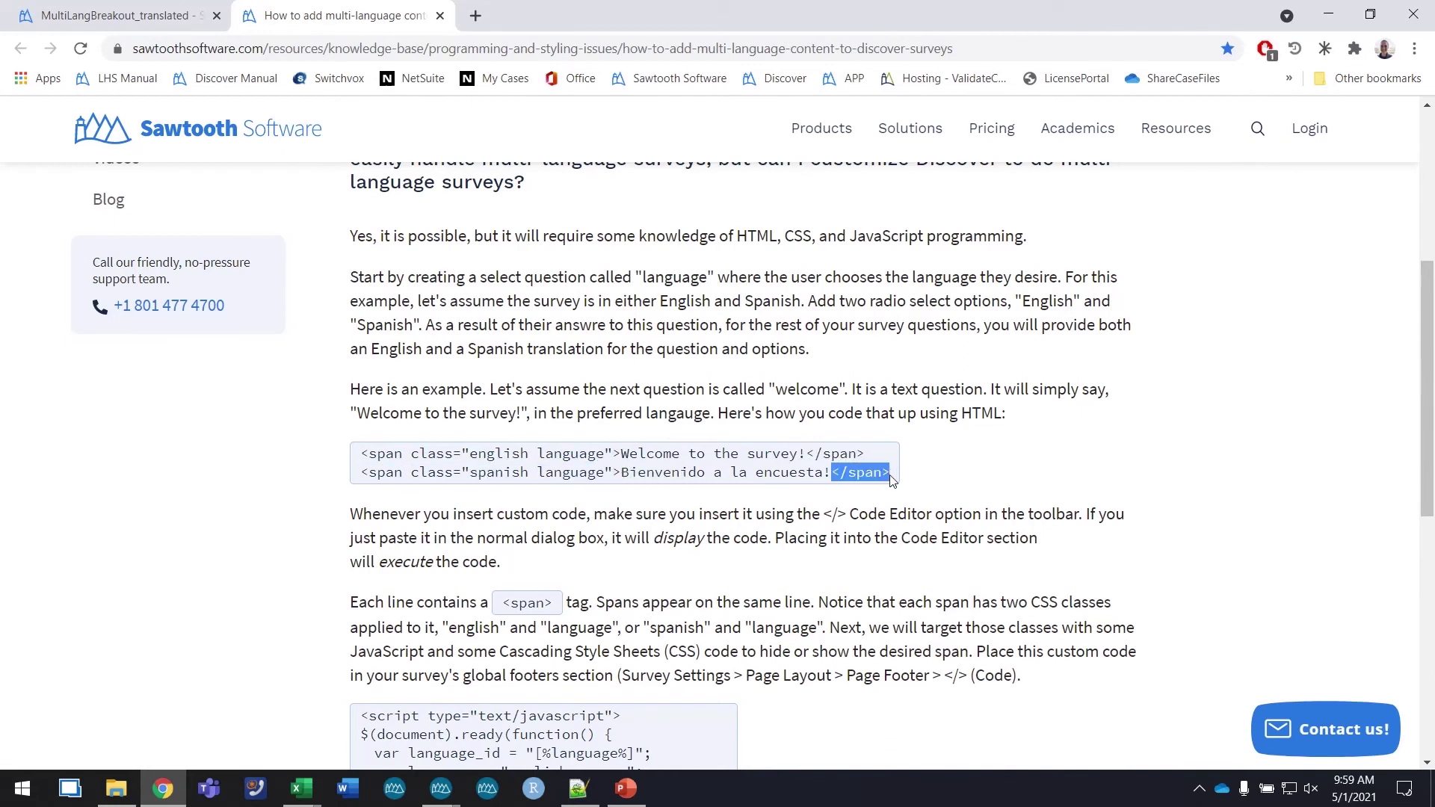
click(897, 480)
Switch to the Excel_JavaScript_Example.xlsx workbook in Excel and delete the empty columns D and E beside the Spanish column.
mouse_move(301, 789)
click(406, 718)
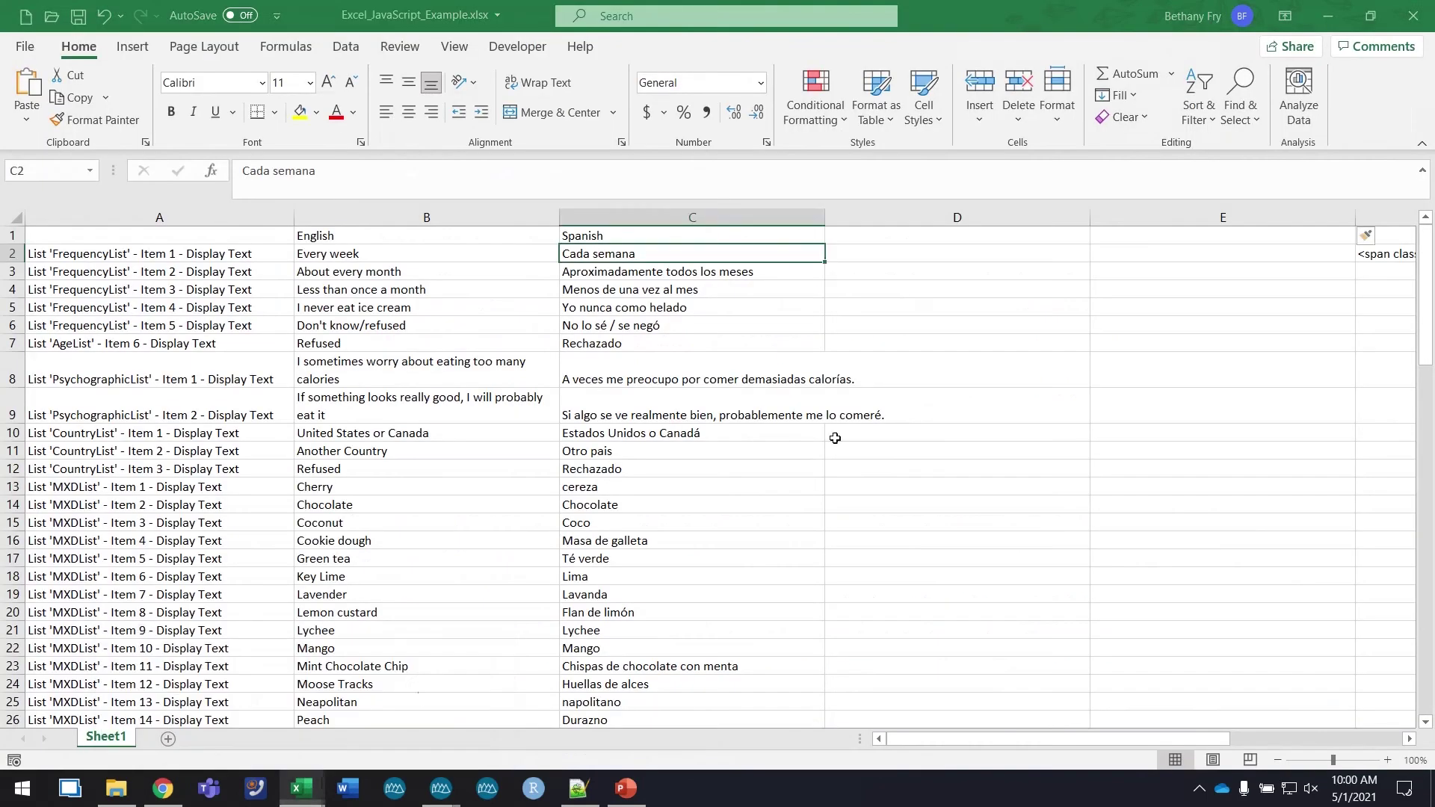
drag(955, 218, 1118, 228)
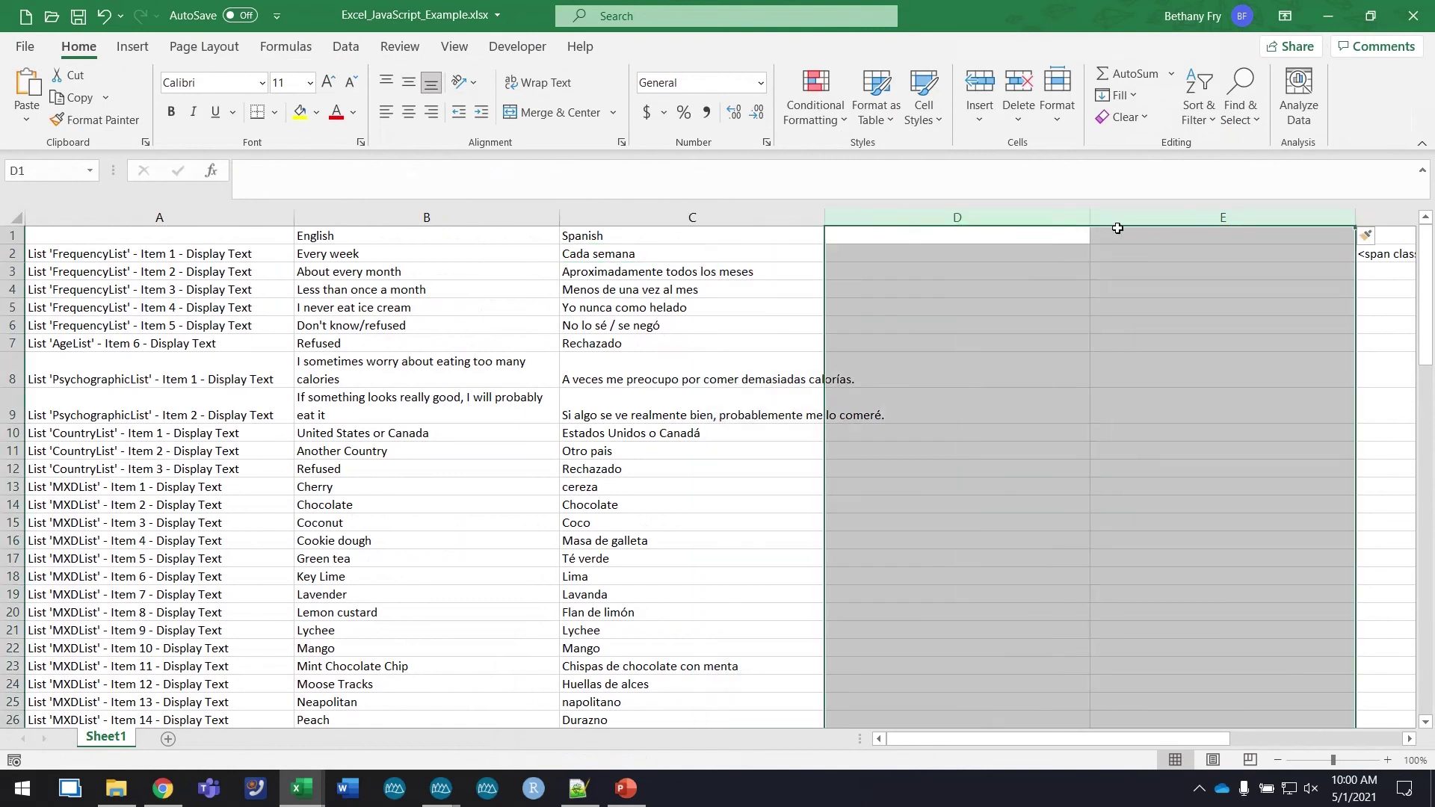
key(ctrl+minus)
click(857, 253)
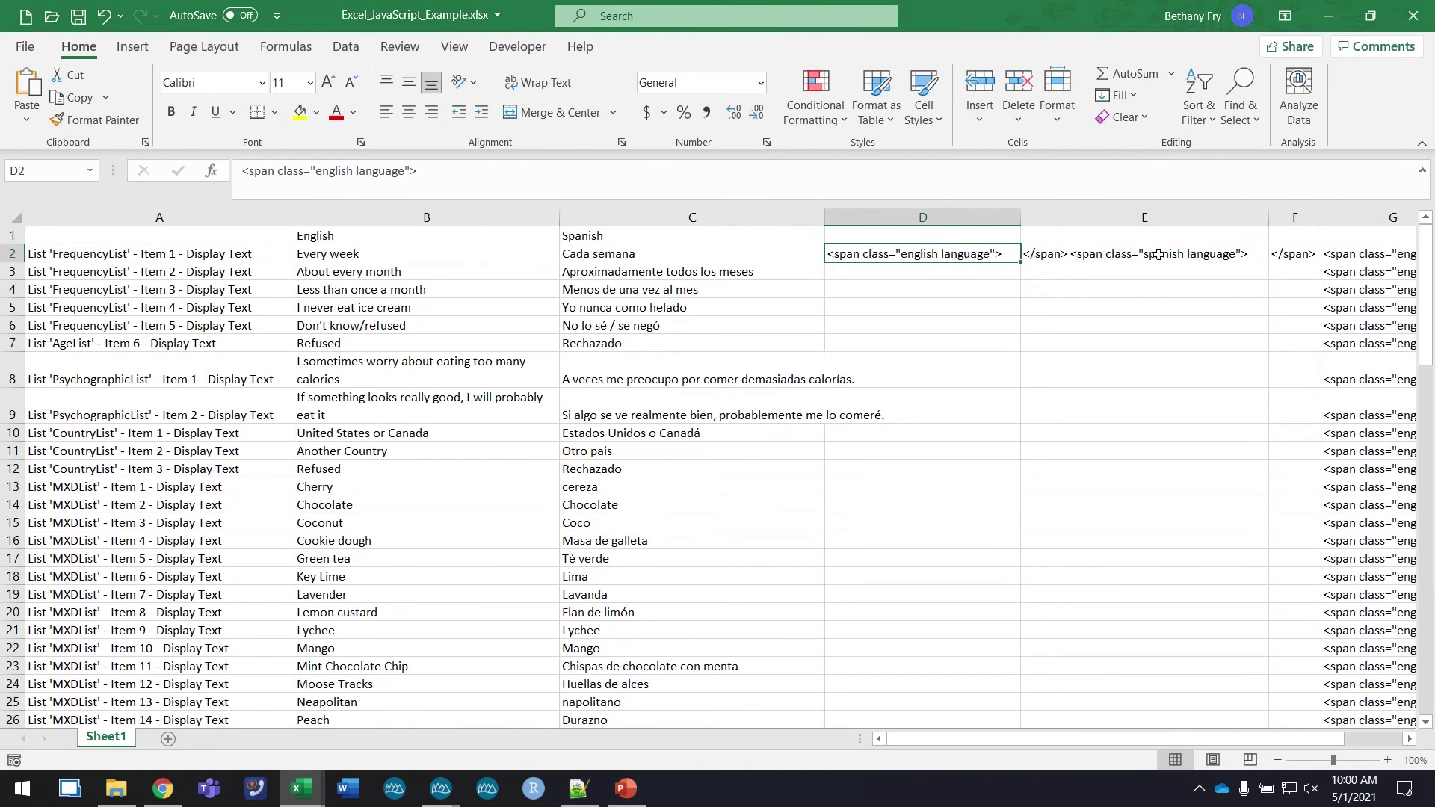
click(1284, 257)
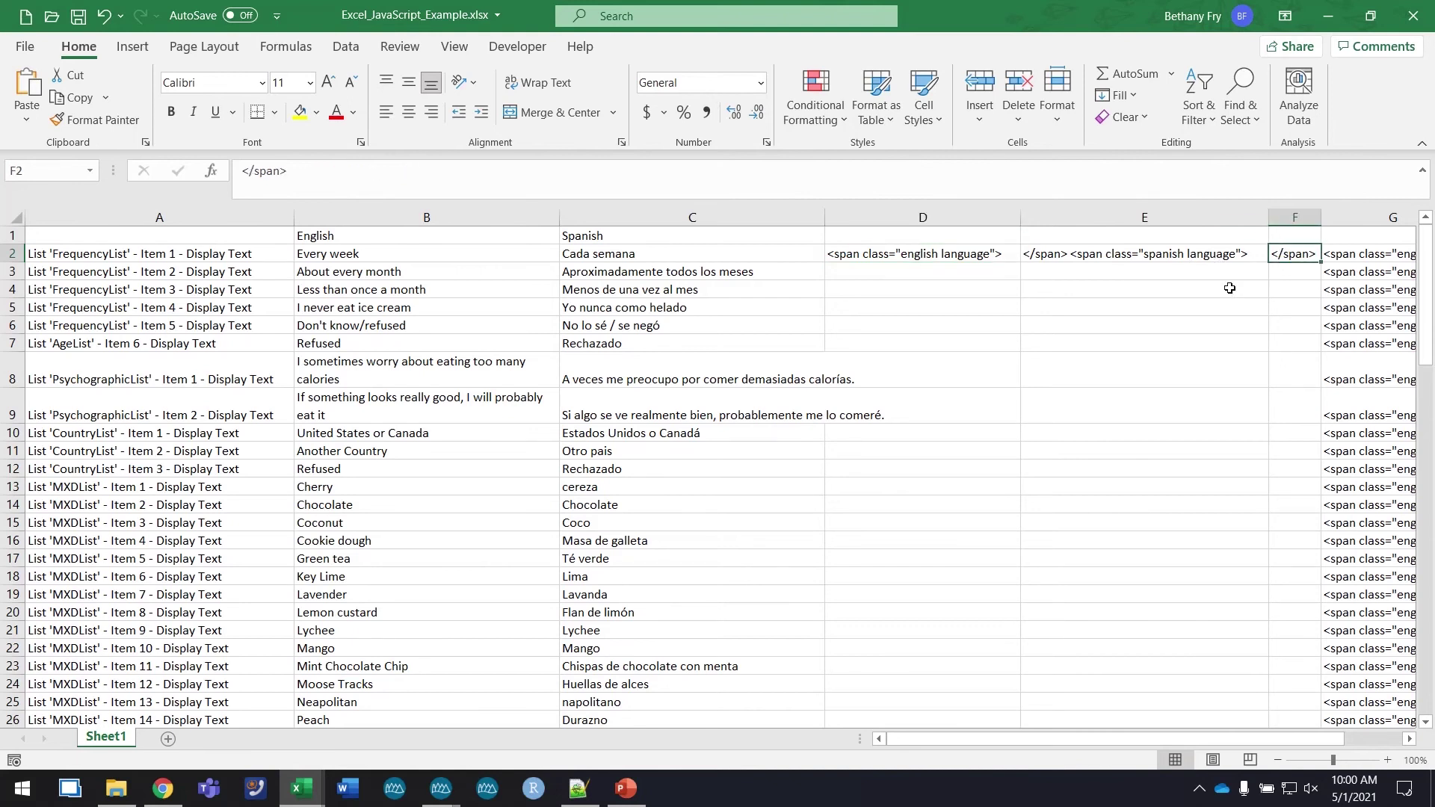
Clear the existing combined span texts in column G from G2 downward.
click(1346, 258)
key(Delete)
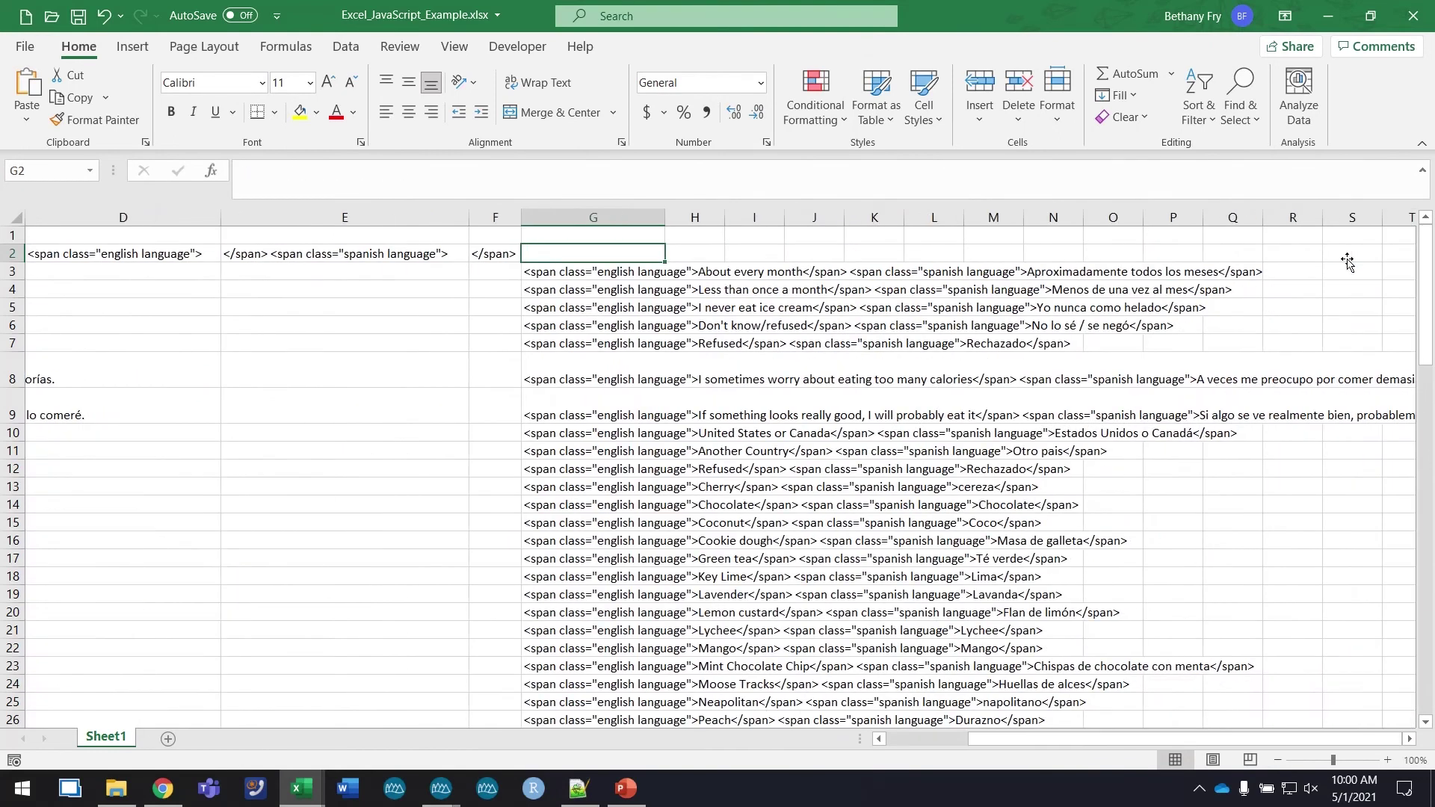
key(ctrl+shift+Down)
key(Delete)
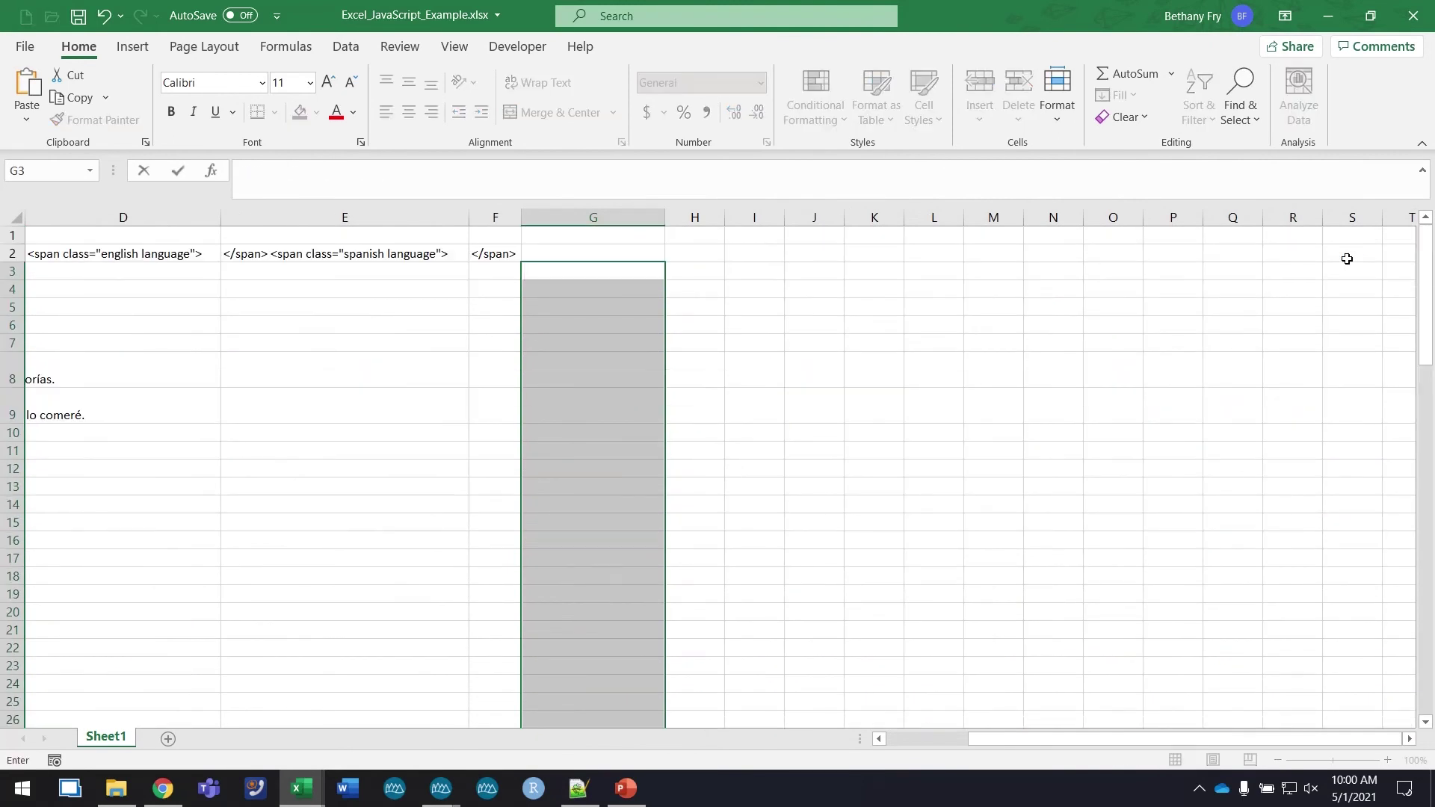
click(1347, 257)
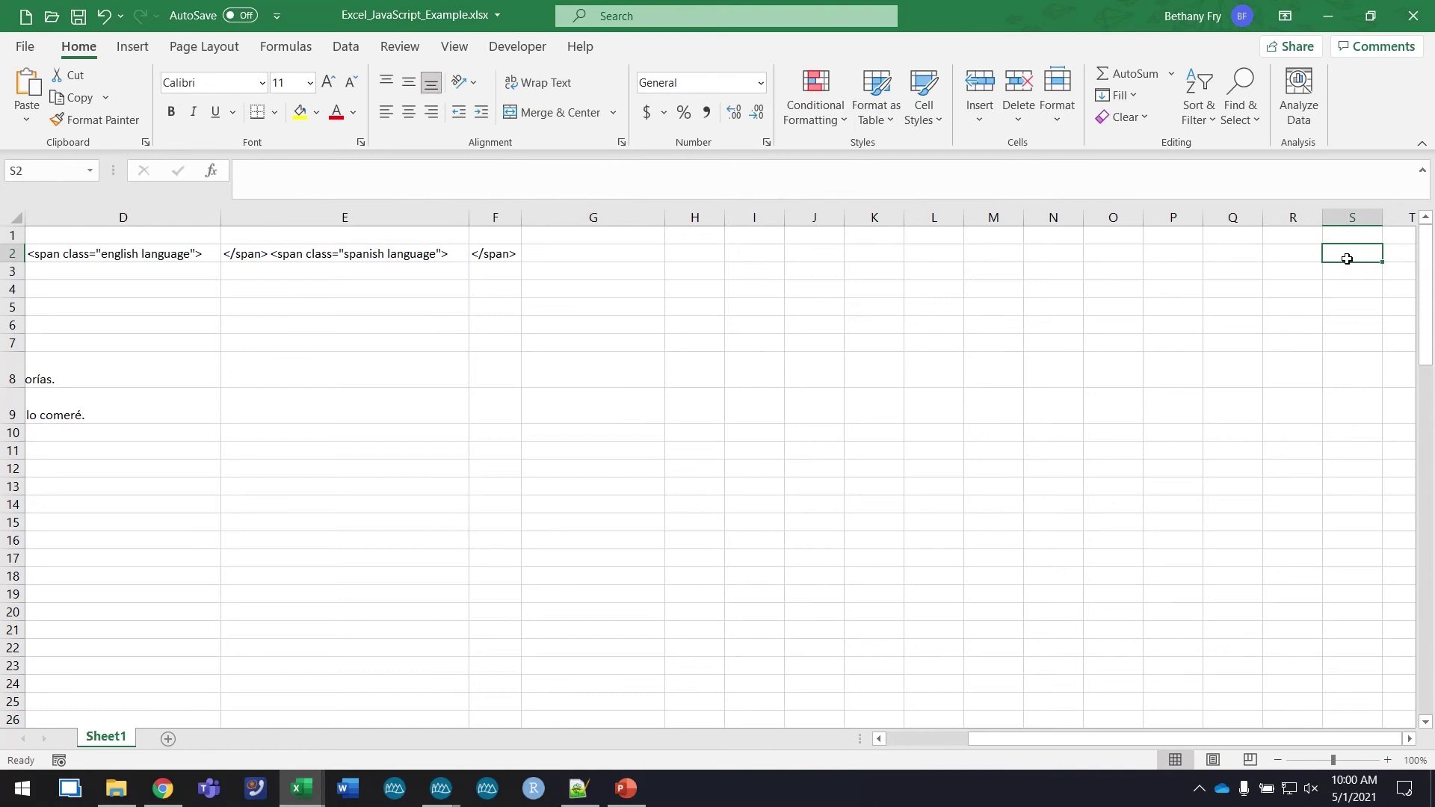
text(=)
key(BackSpace)
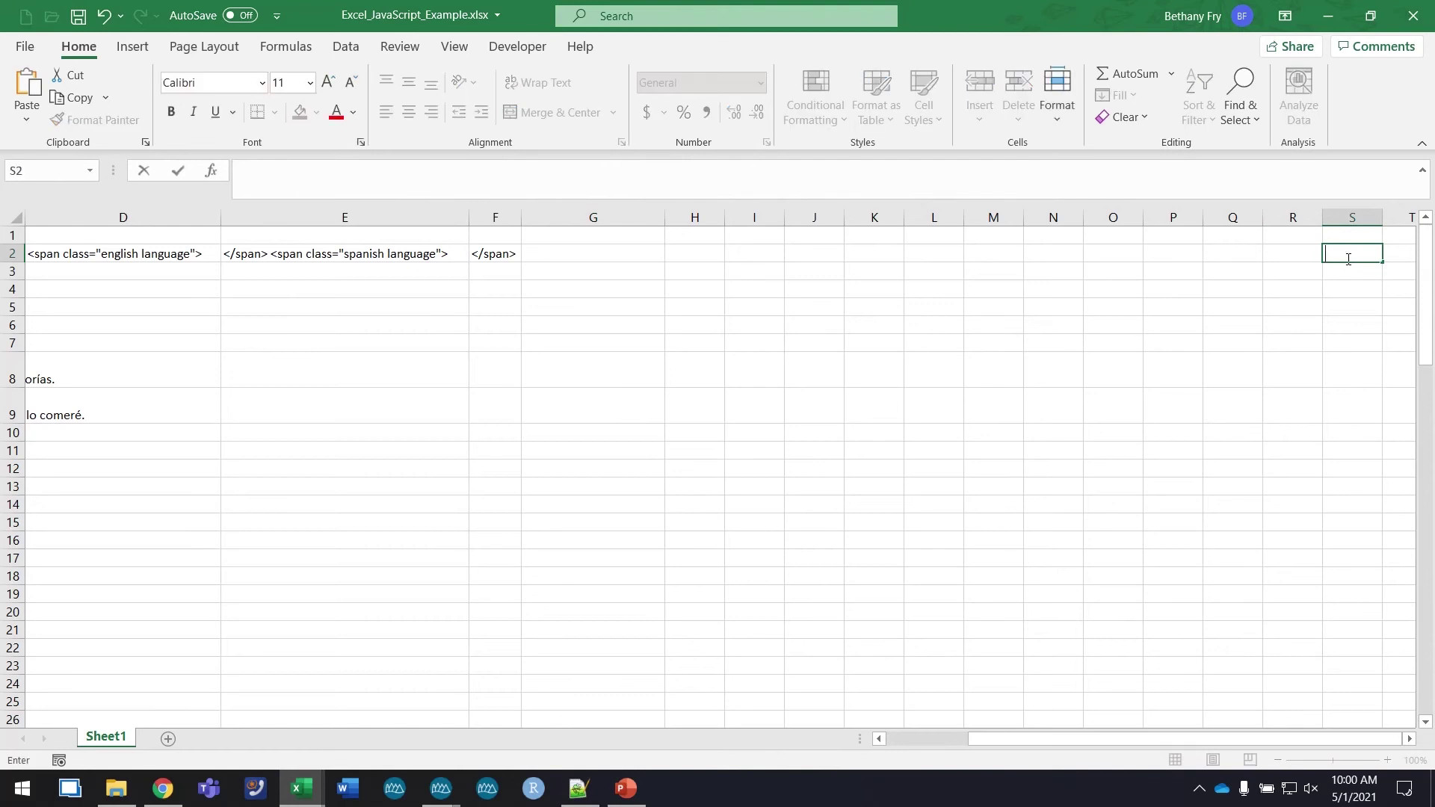
Start a CONCAT formula in G2 with the opening English span tag D2 and the English text B2 as arguments.
key(ctrl+Left)
key(Right)
text(=)
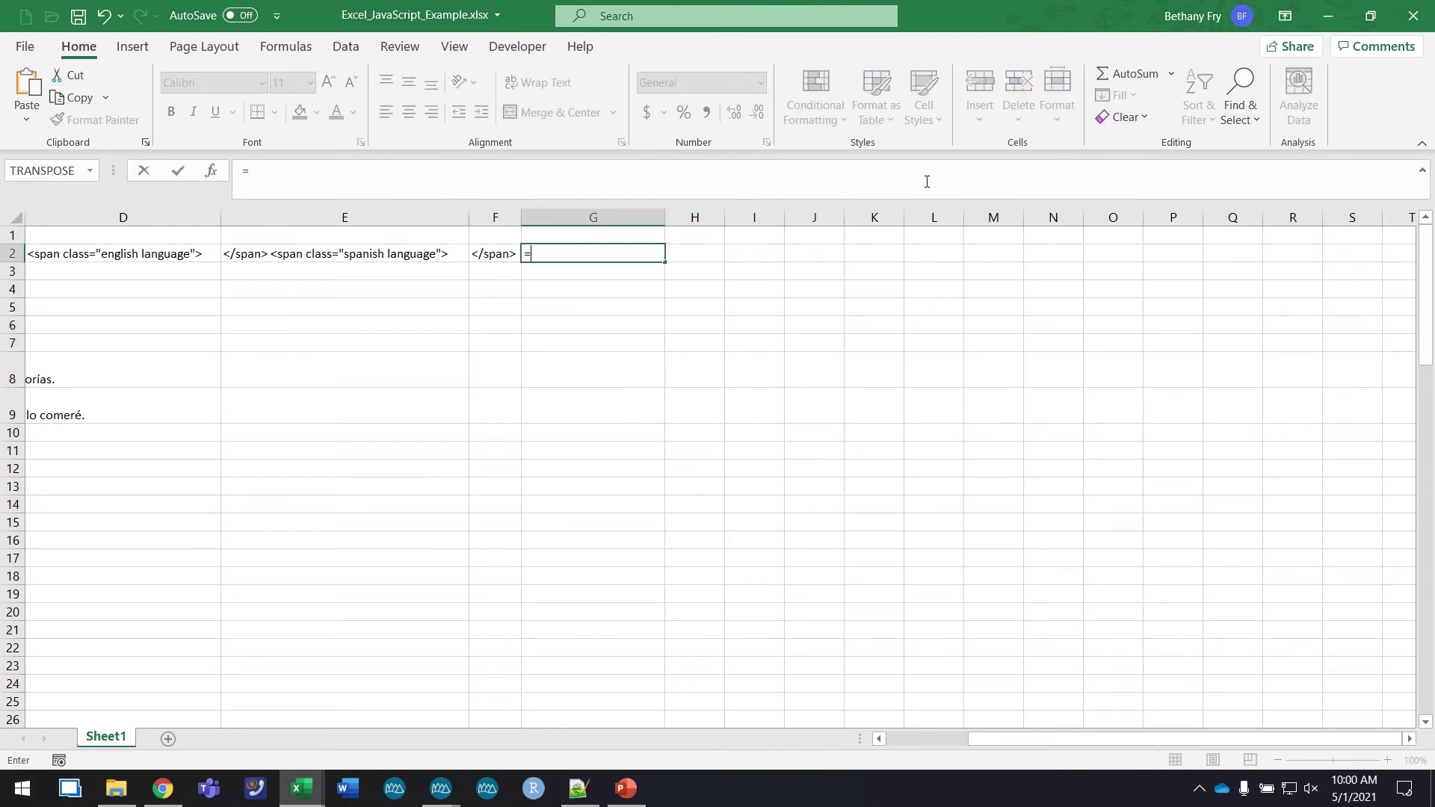
text(conc)
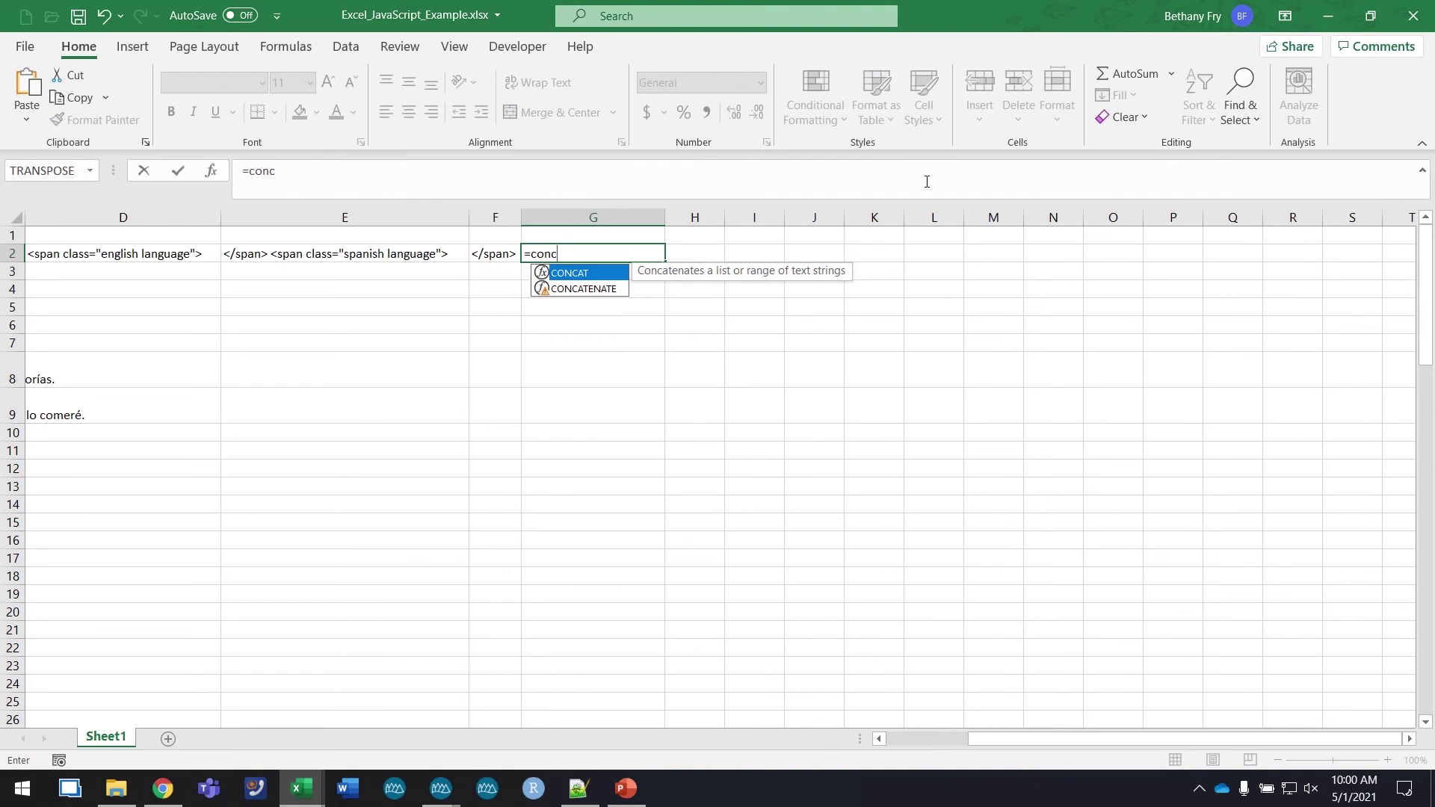
key(Tab)
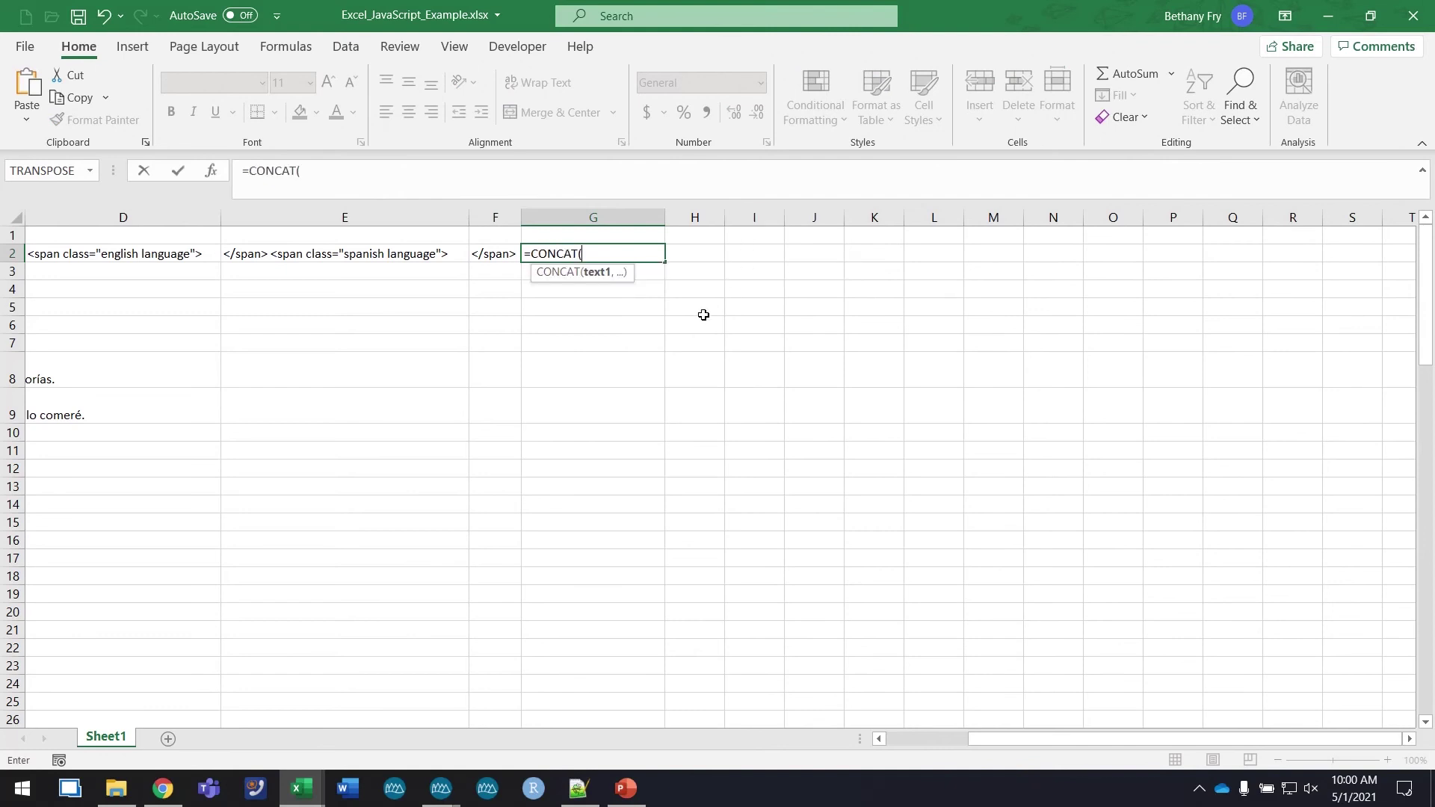
scroll(695, 314, left, 1)
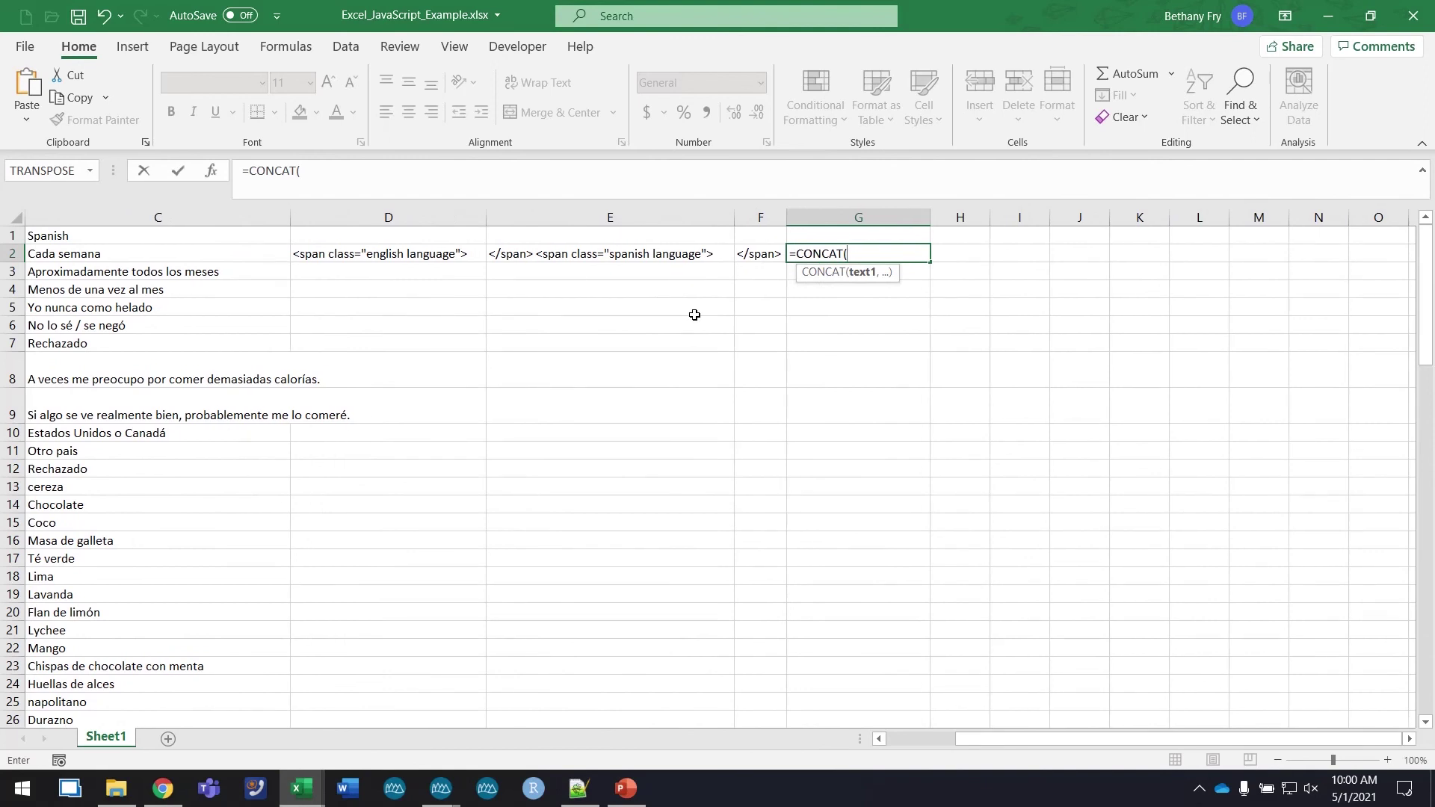
click(426, 257)
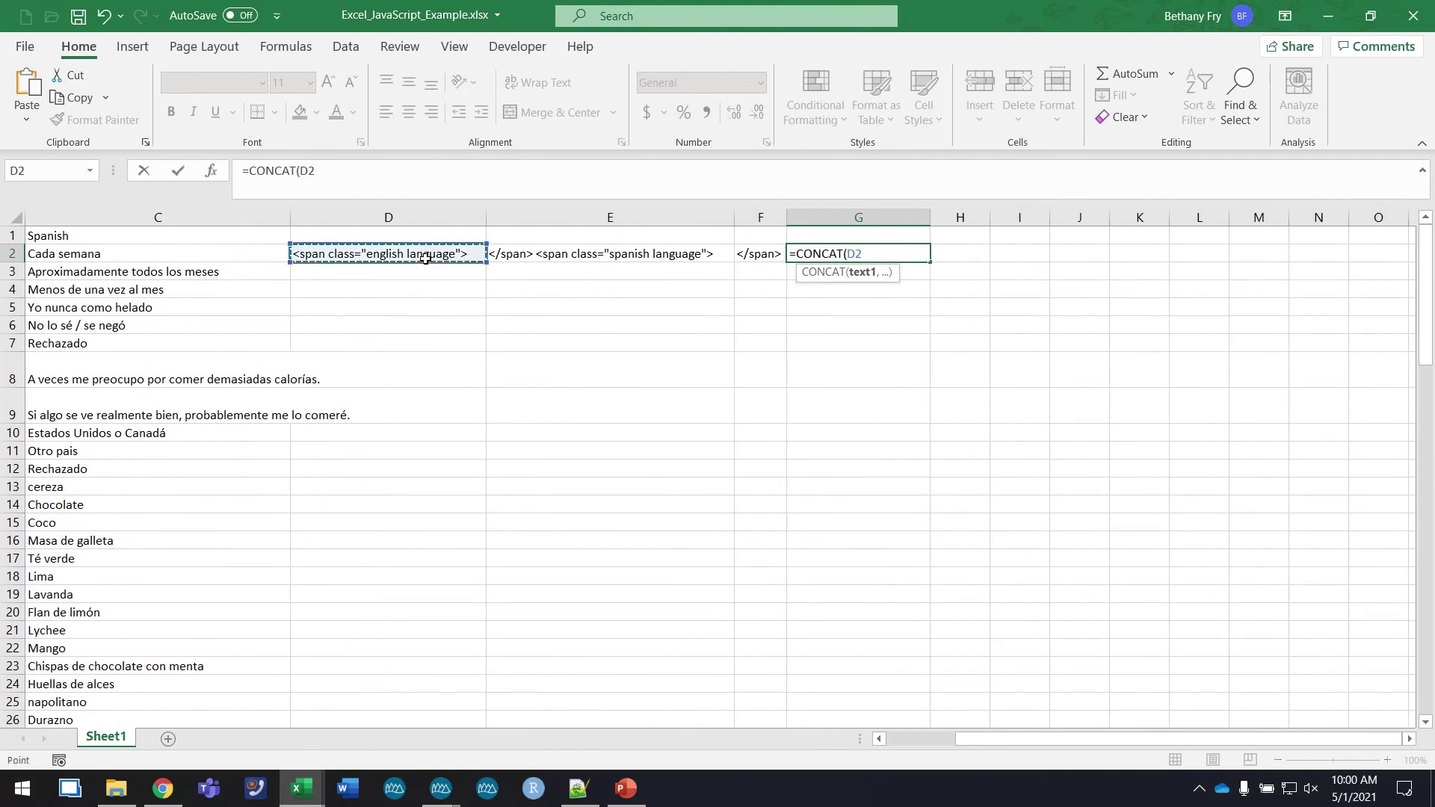
text(,)
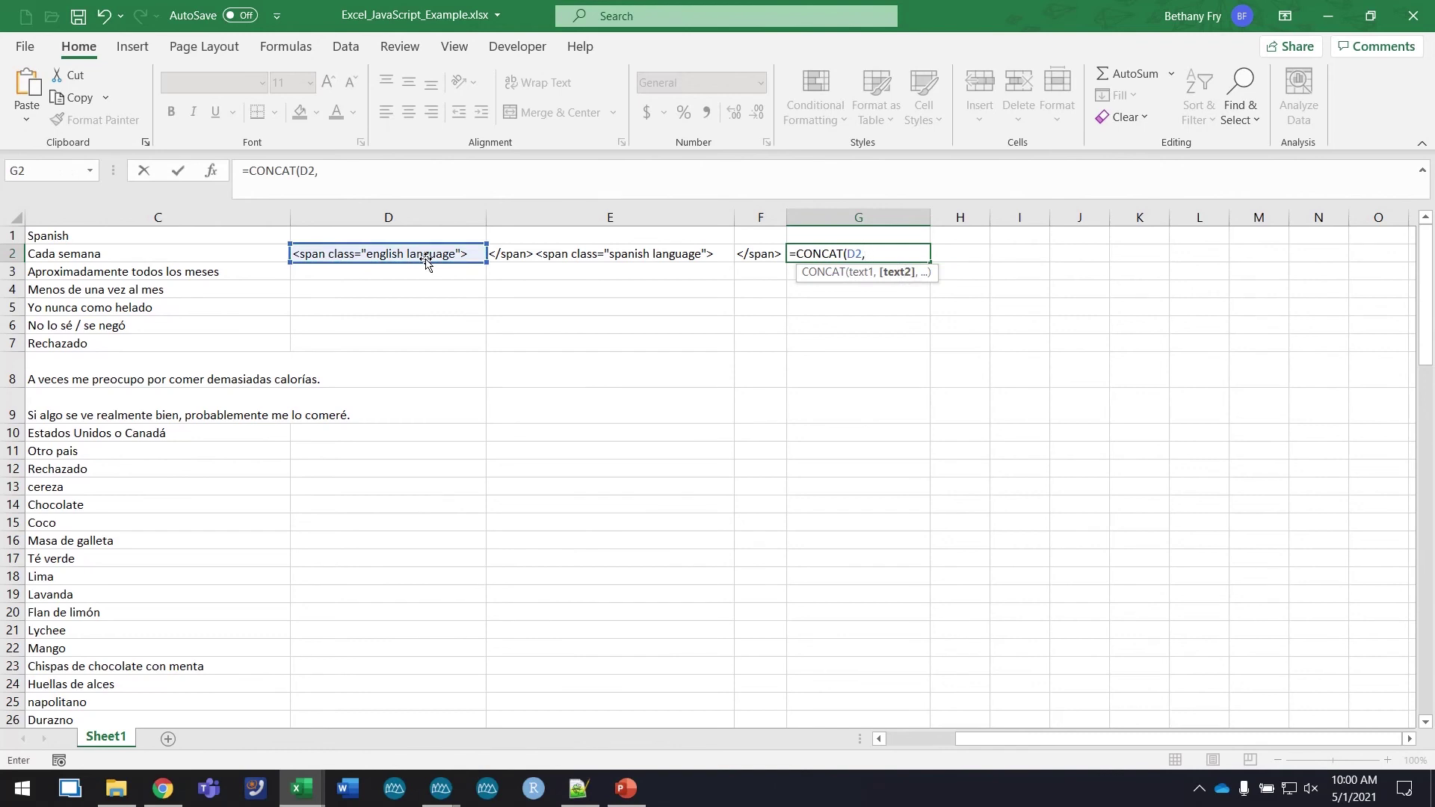
scroll(422, 262, left, 1)
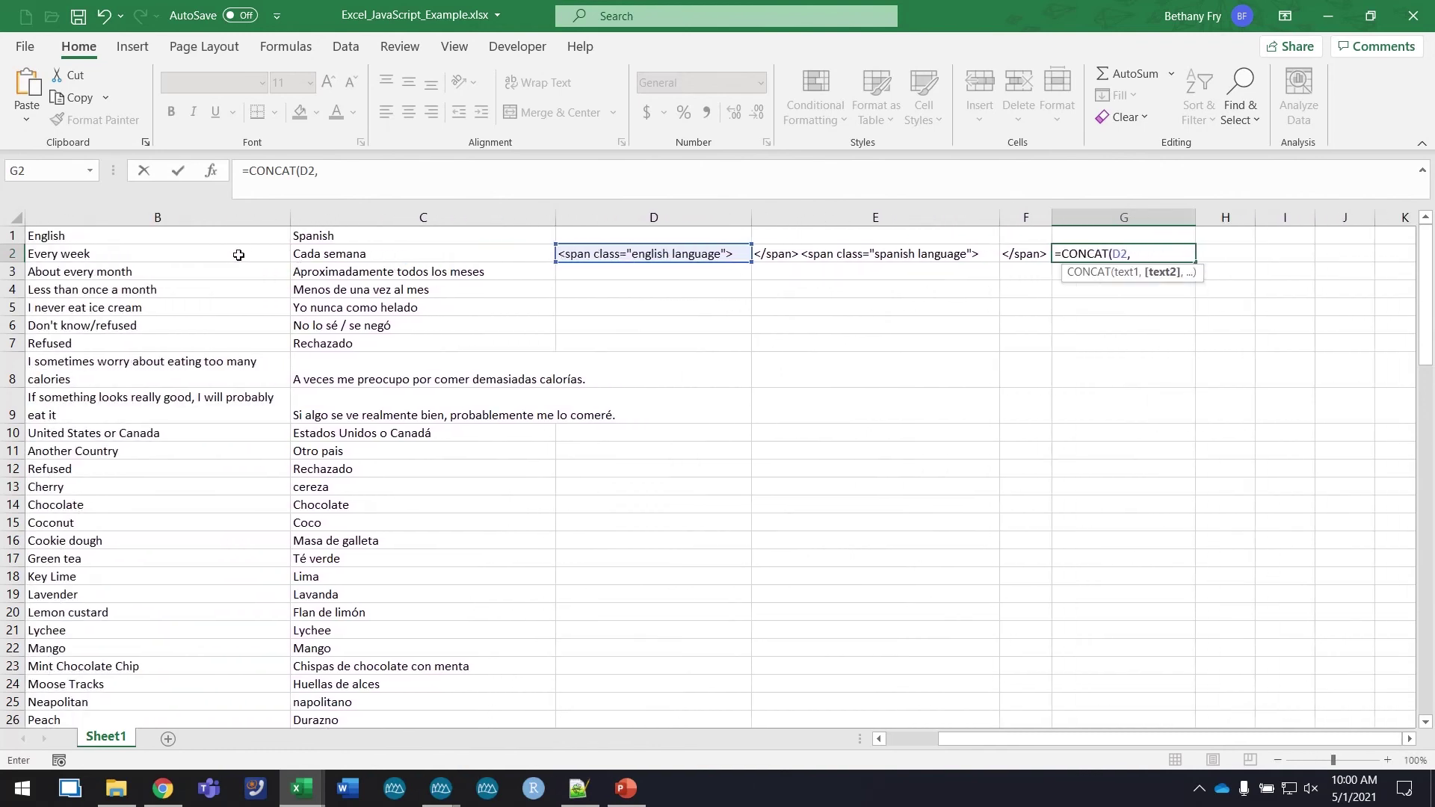
click(231, 254)
text(,)
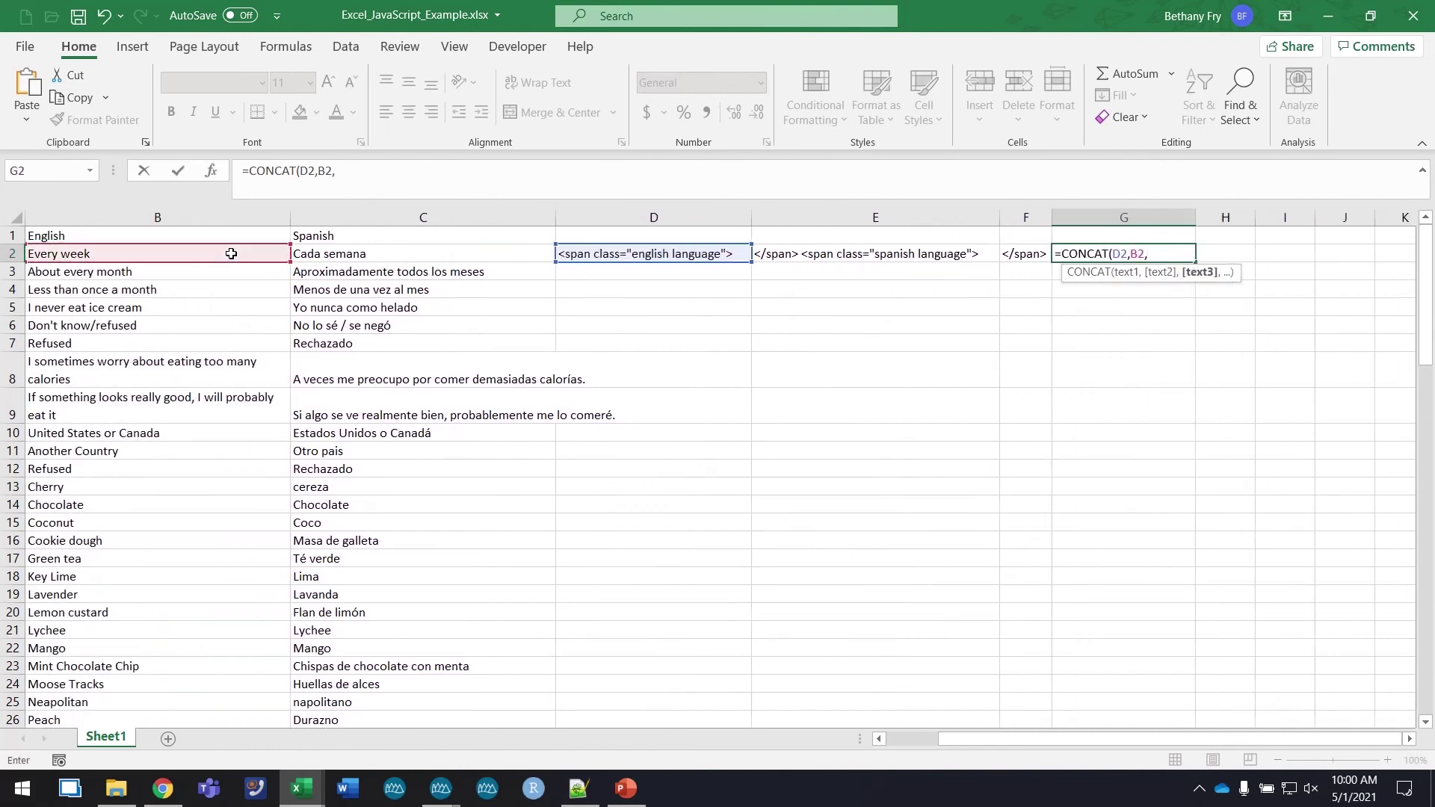
Add the middle span tags E2, the Spanish text C2 and the closing tag F2 to the CONCAT formula, and close its parenthesis.
click(804, 257)
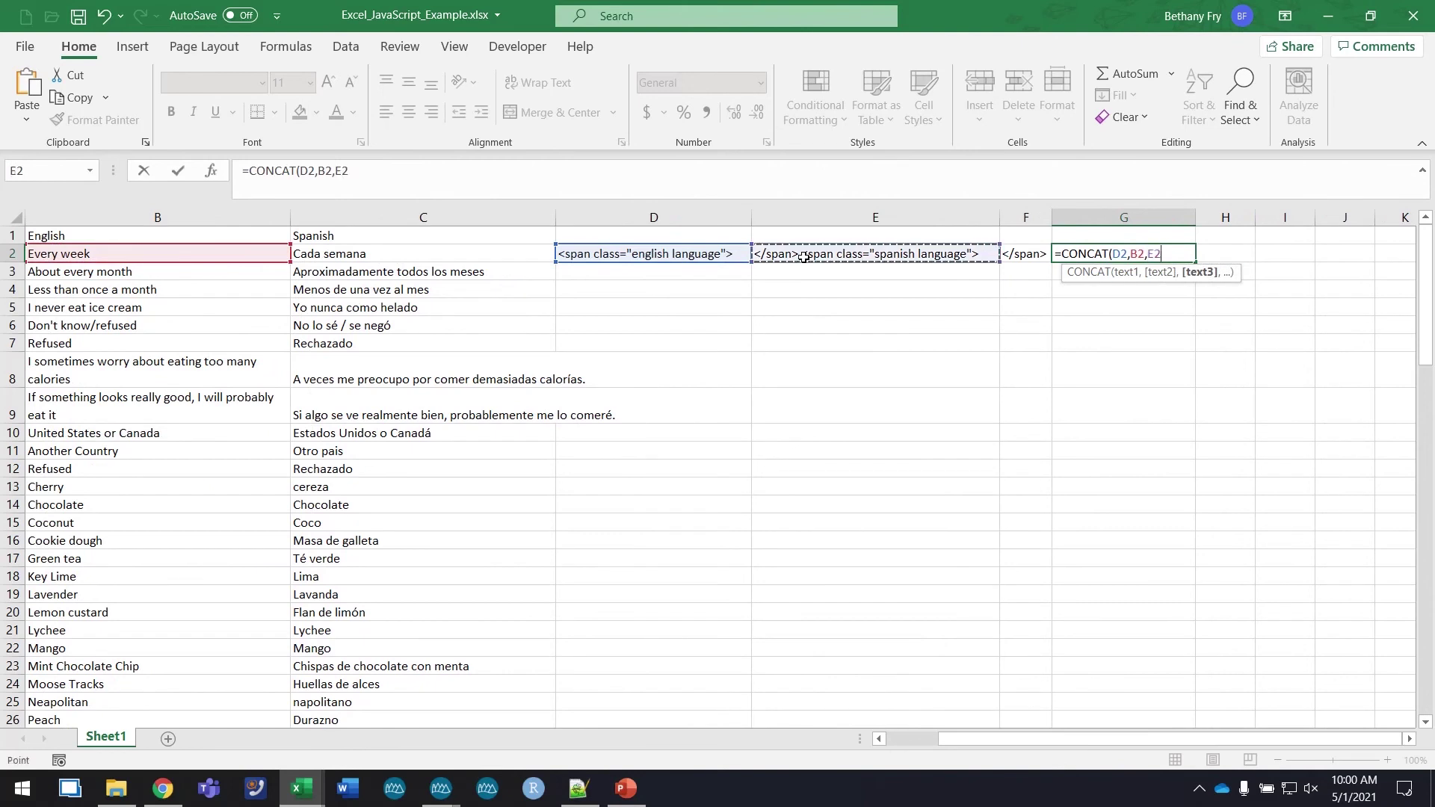
text(,)
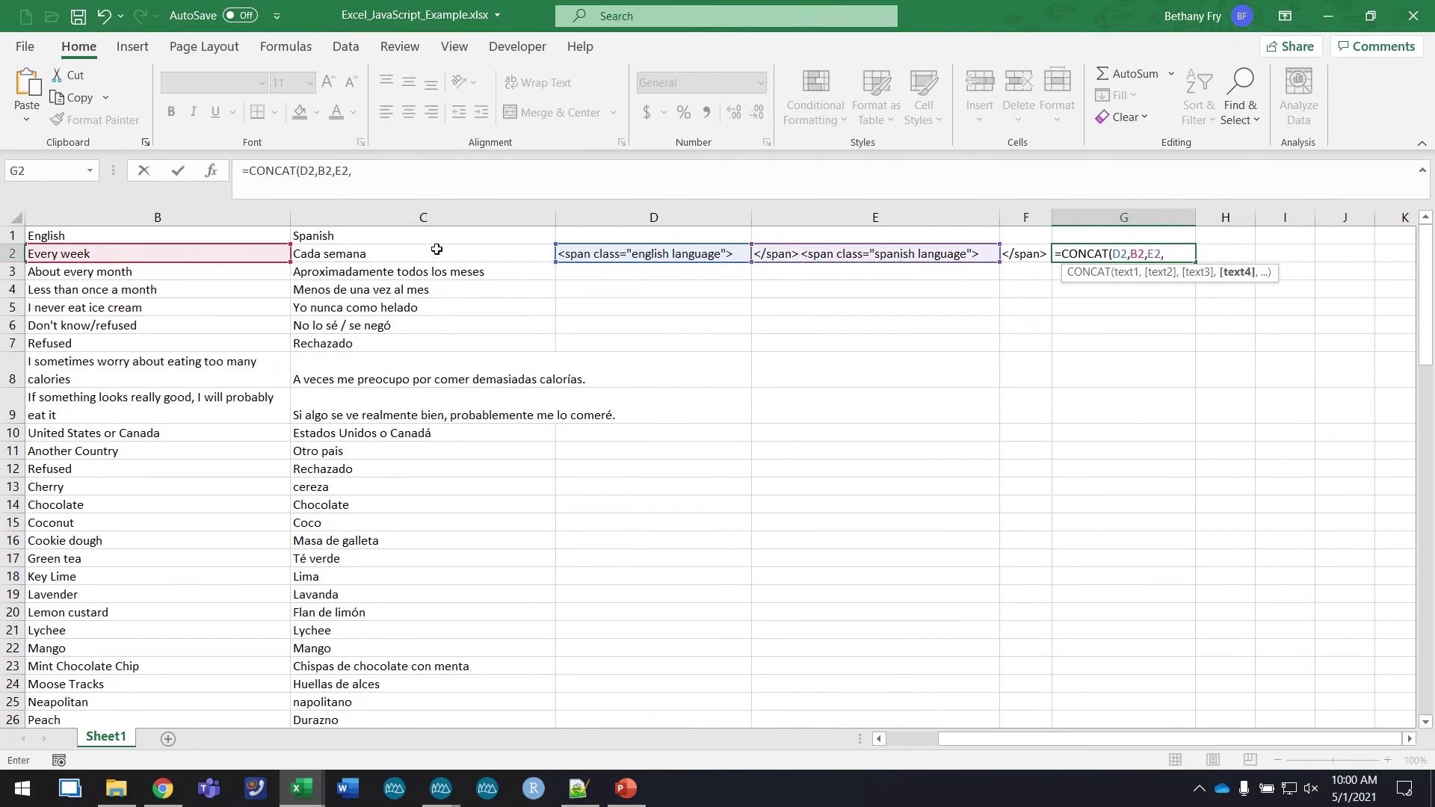
click(437, 249)
text(,)
click(1015, 256)
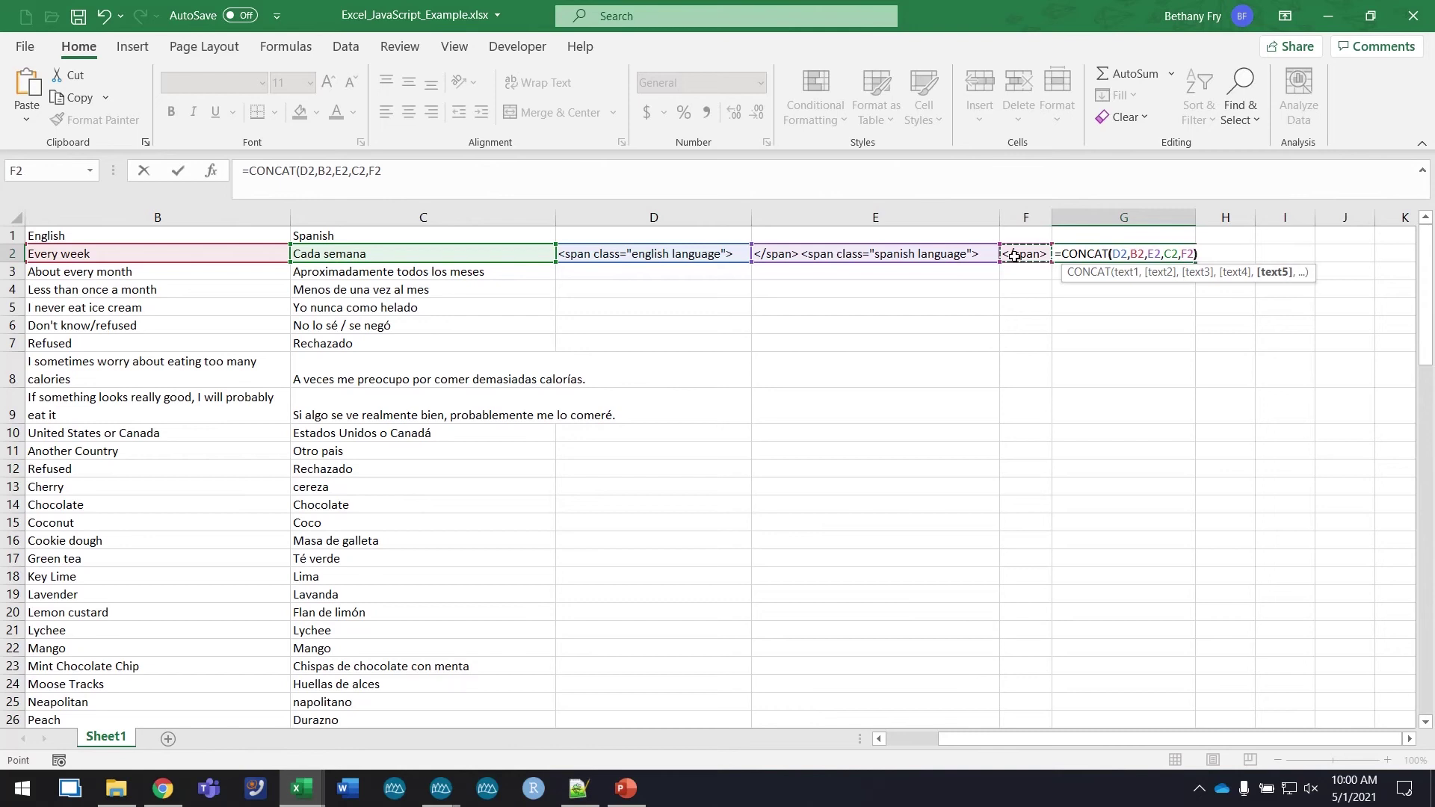
text())
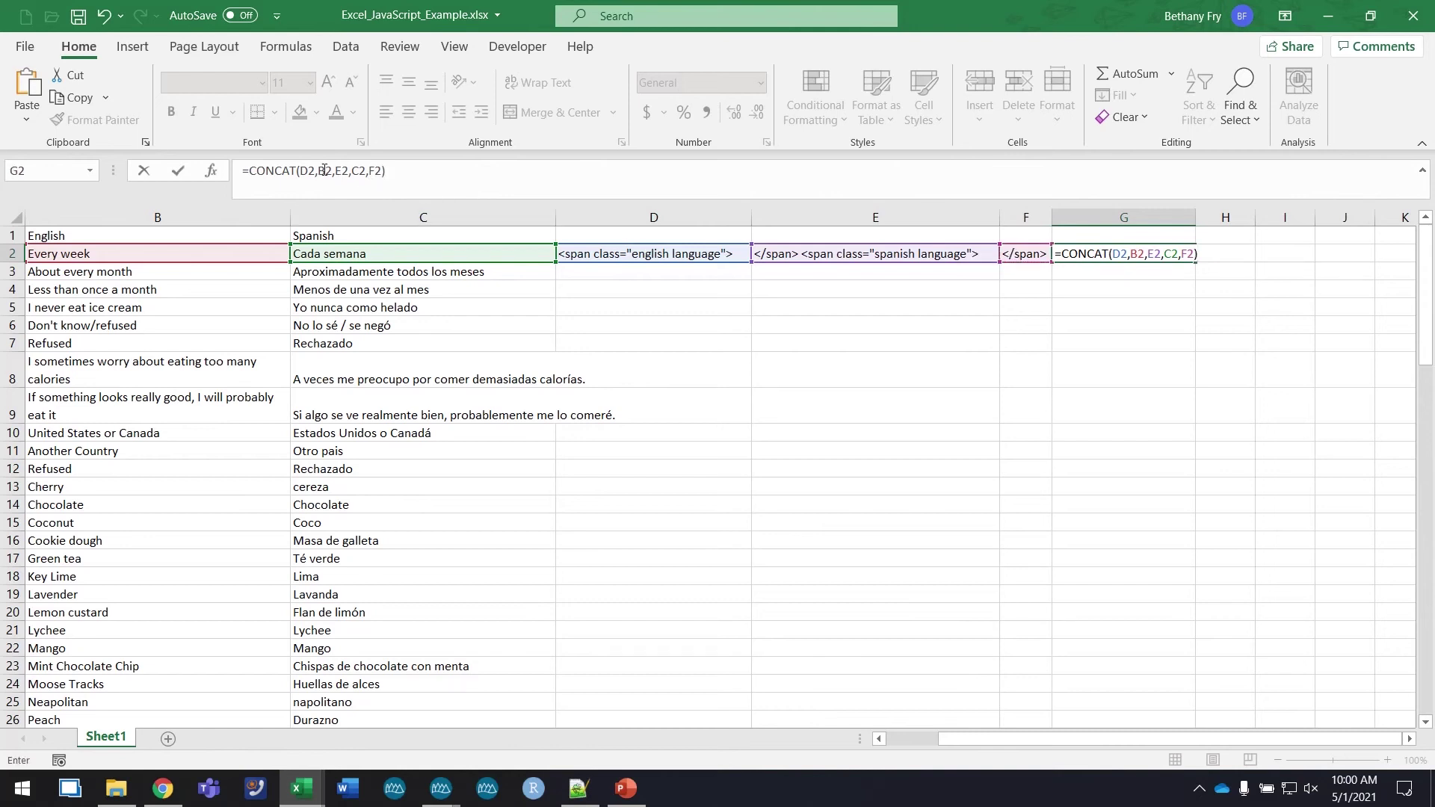
Lock the row of the span tag references in G2's CONCAT formula as D$2, E$2 and F$2 and commit it.
click(307, 171)
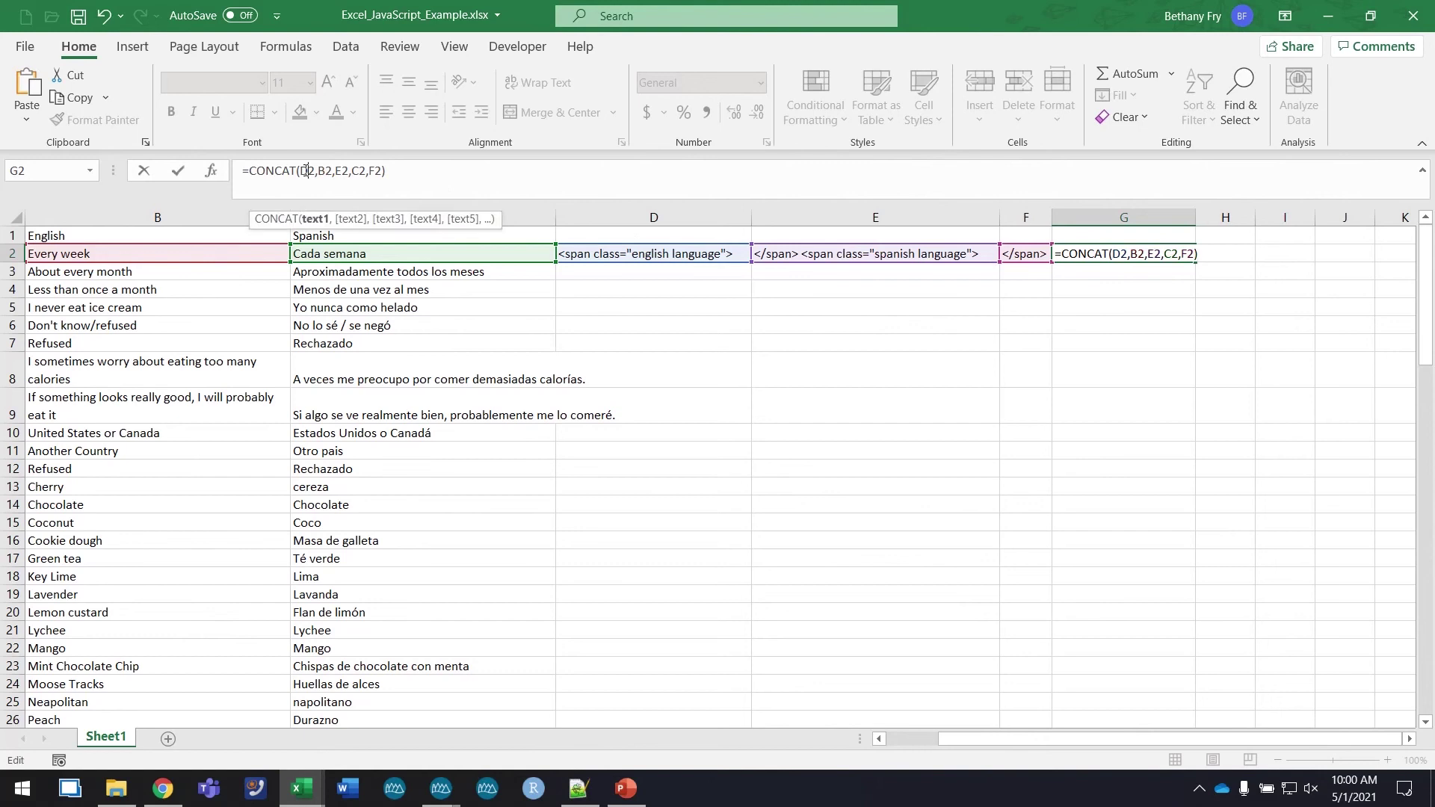
text($)
key(Right)
key(Right)
key(Right)
key(Right)
key(Right)
key(Right)
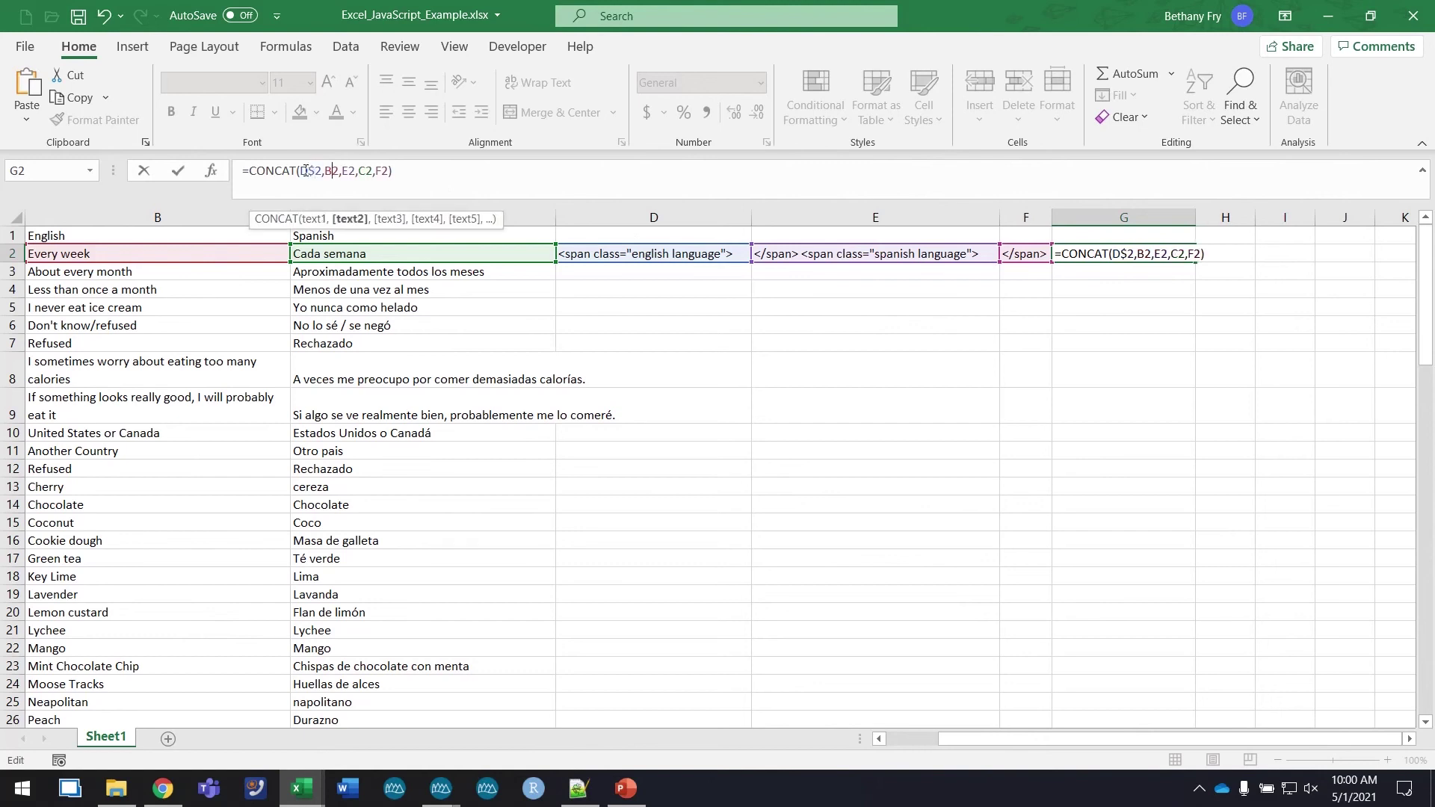
text($)
key(Right)
key(Right)
key(Right)
key(Right)
key(Right)
key(Right)
text($)
key(Return)
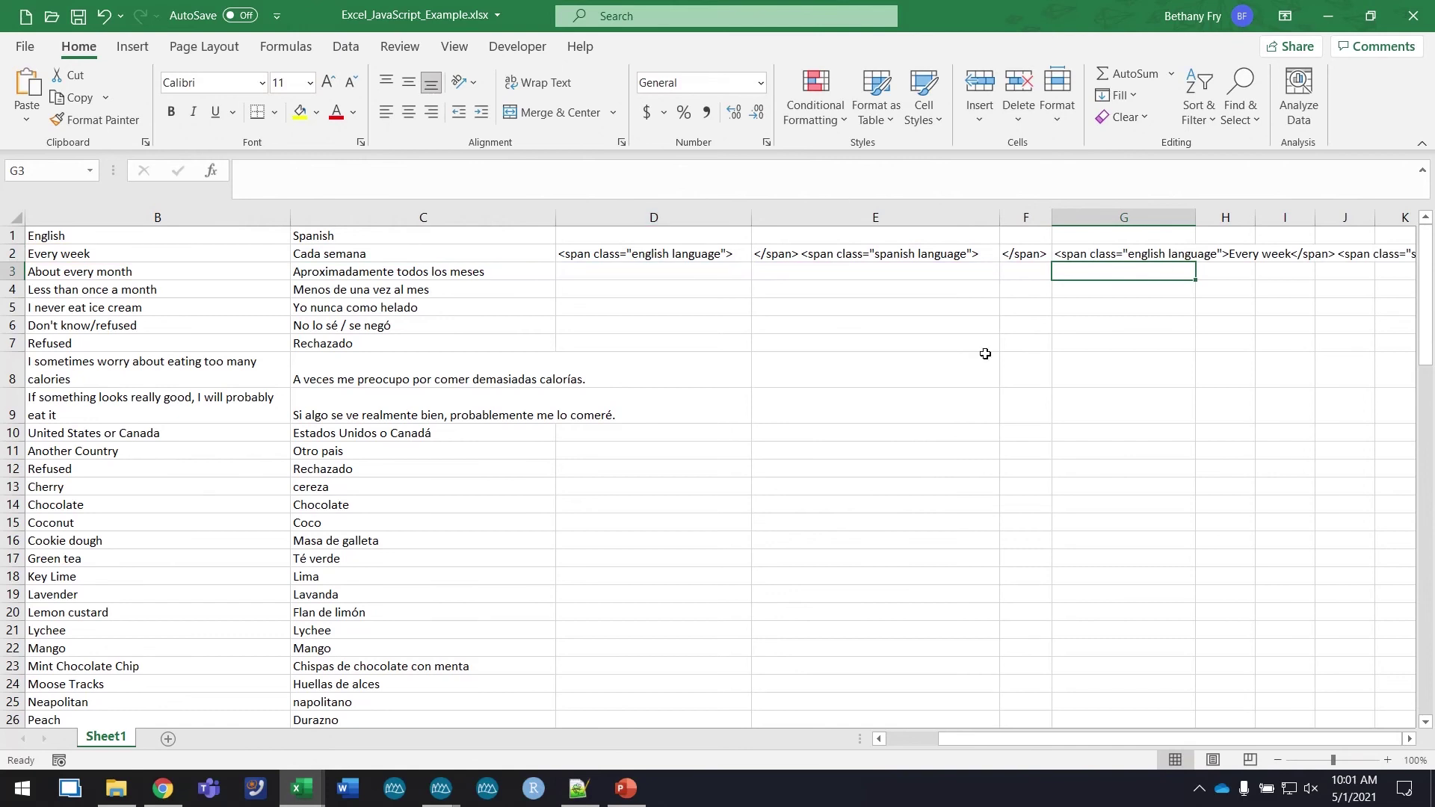
Fill the CONCAT formula from G2 down column G through row 15.
scroll(985, 354, right, 1)
scroll(984, 353, right, 1)
scroll(984, 352, left, 1)
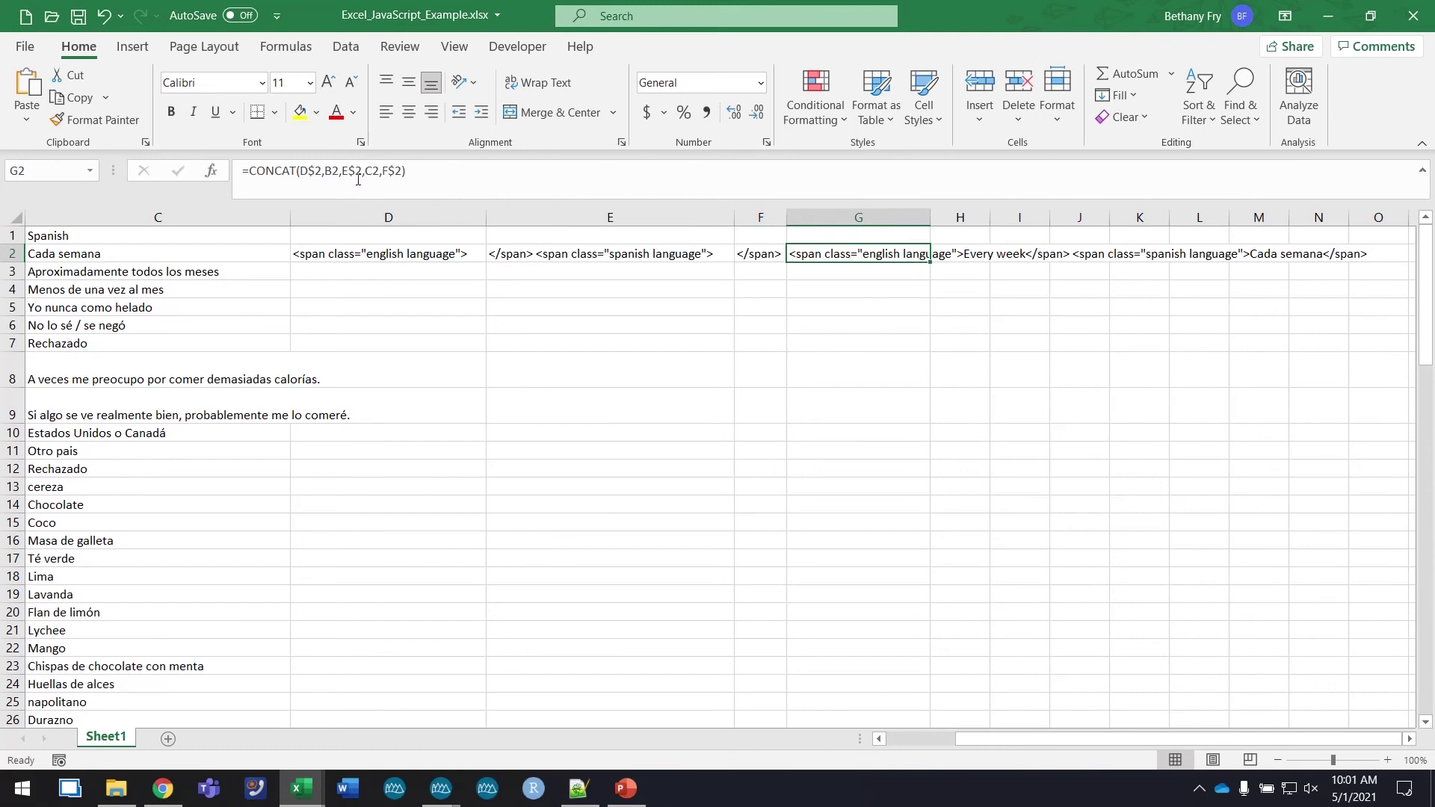
drag(931, 263, 941, 530)
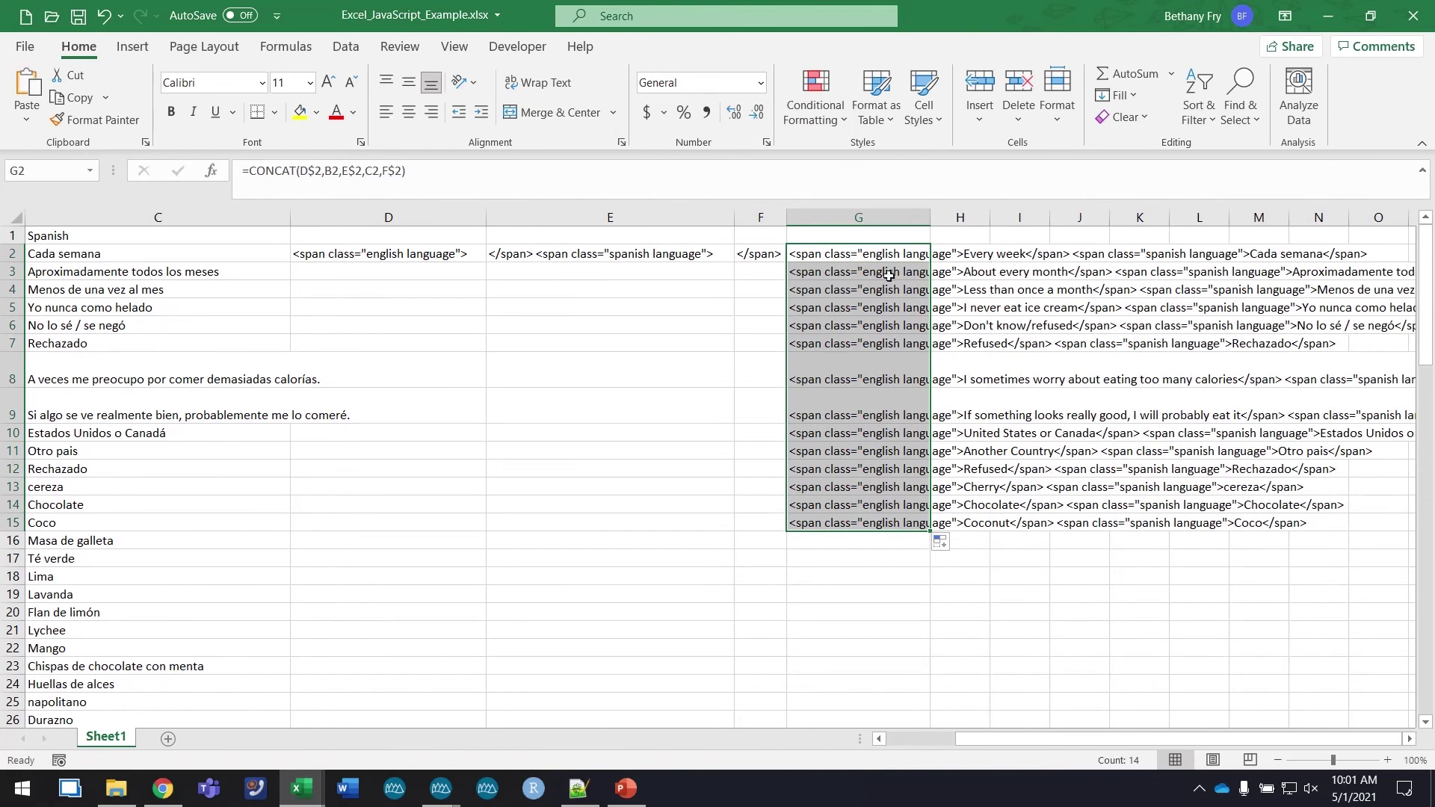
Check which cells the filled formula in G3 refers to, without changing it.
drag(884, 276, 884, 291)
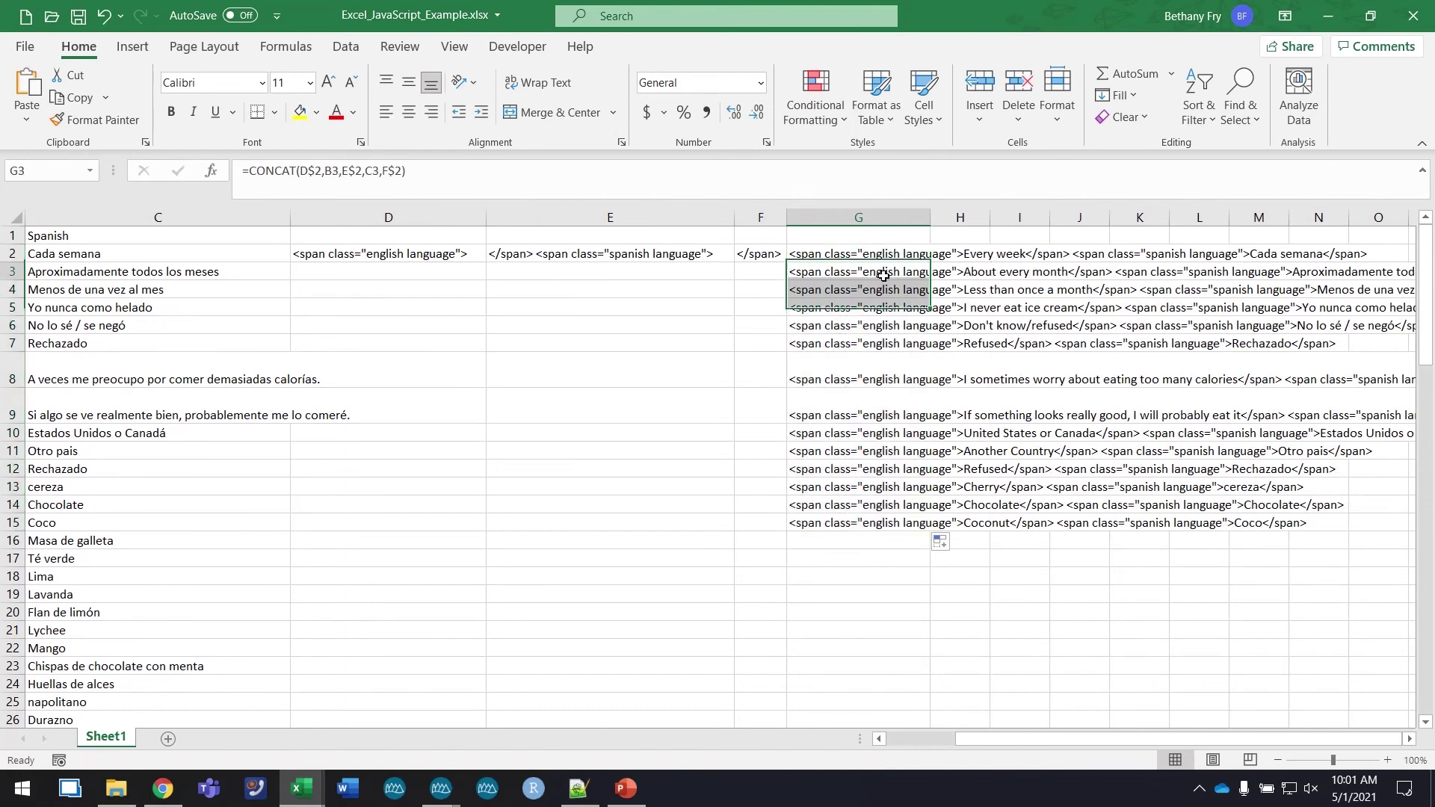
click(586, 180)
scroll(615, 381, left, 2)
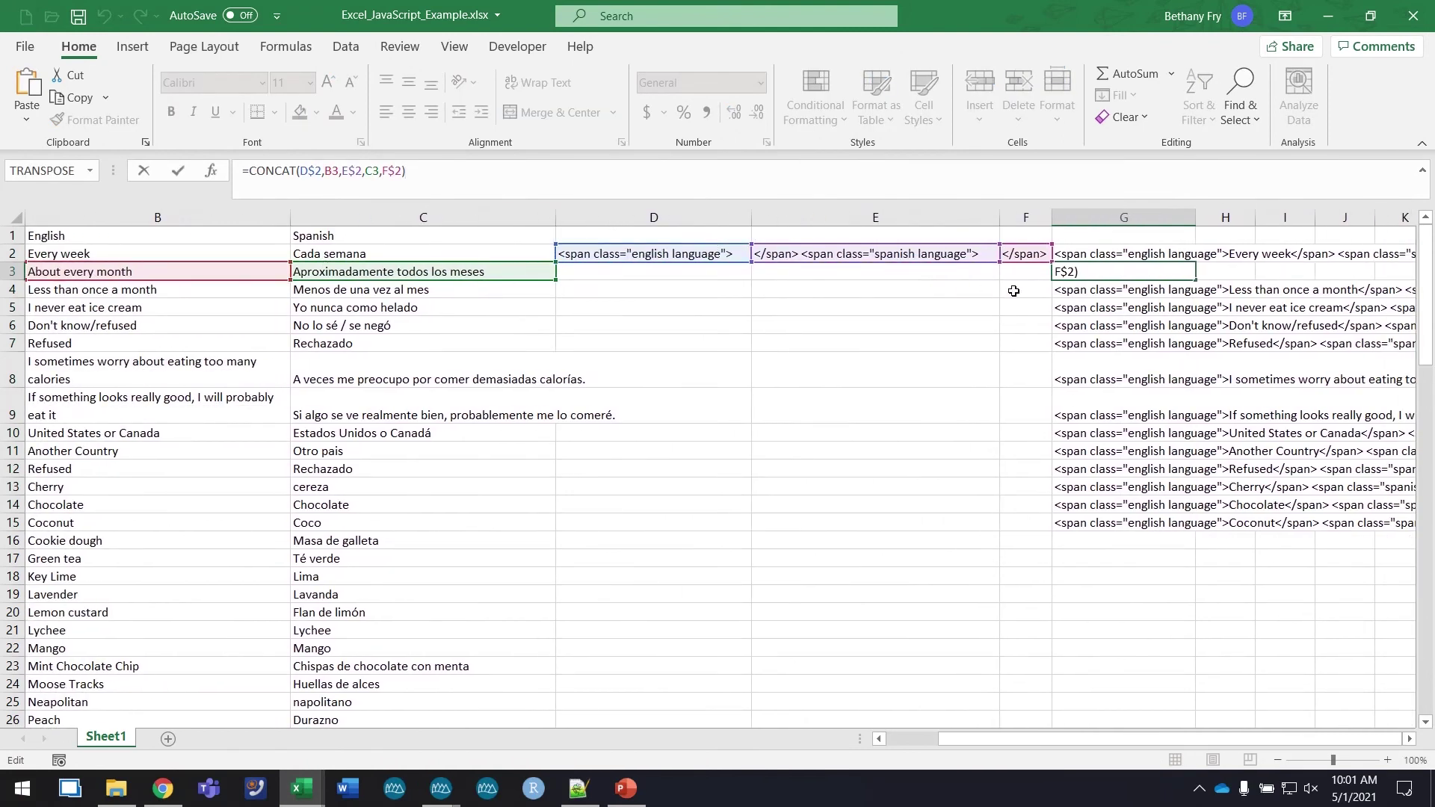
click(1032, 342)
Copy the combined span code in G2, switch to the MultiLangBreakout_translated survey in Chrome and open the Frequency question for editing.
click(1096, 253)
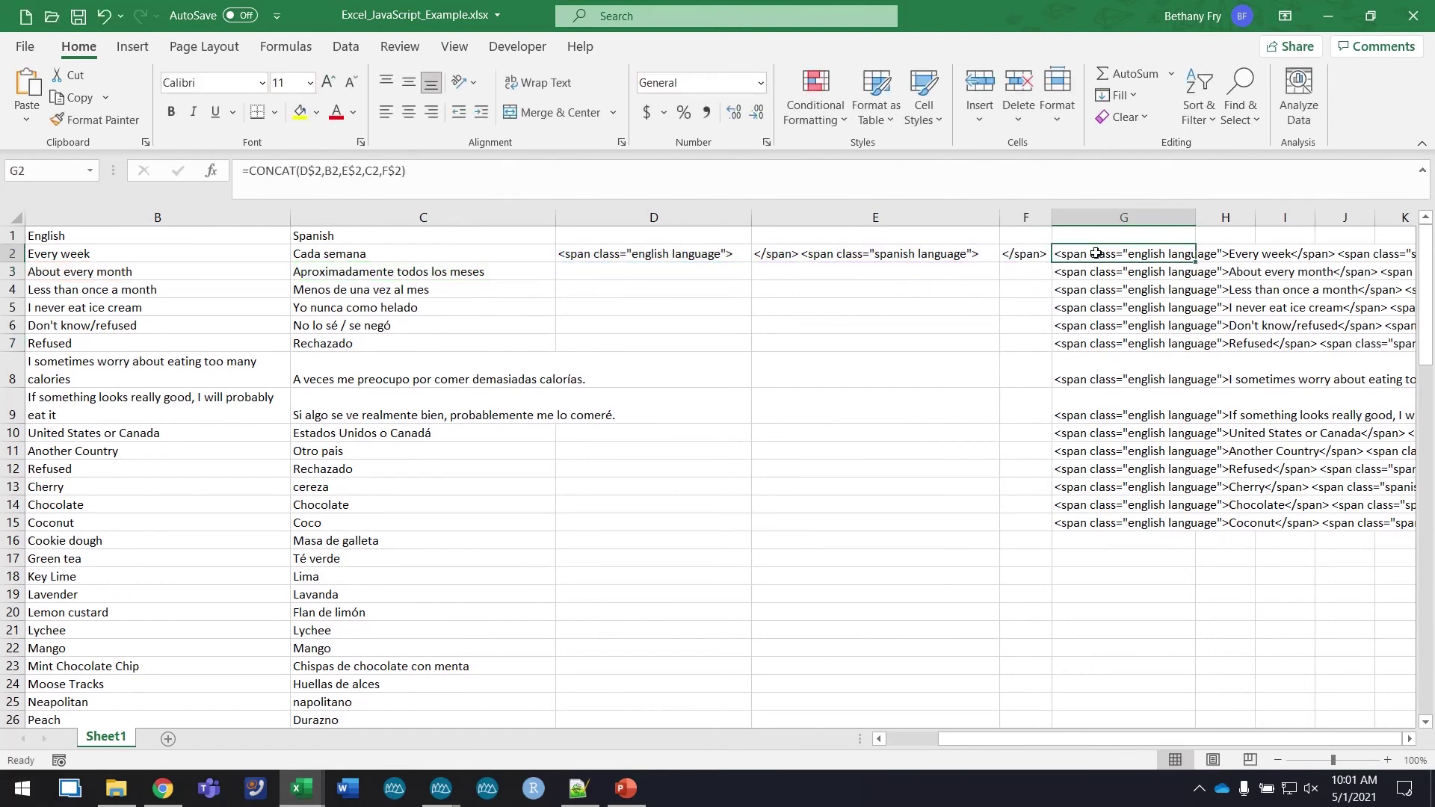
key(ctrl+c)
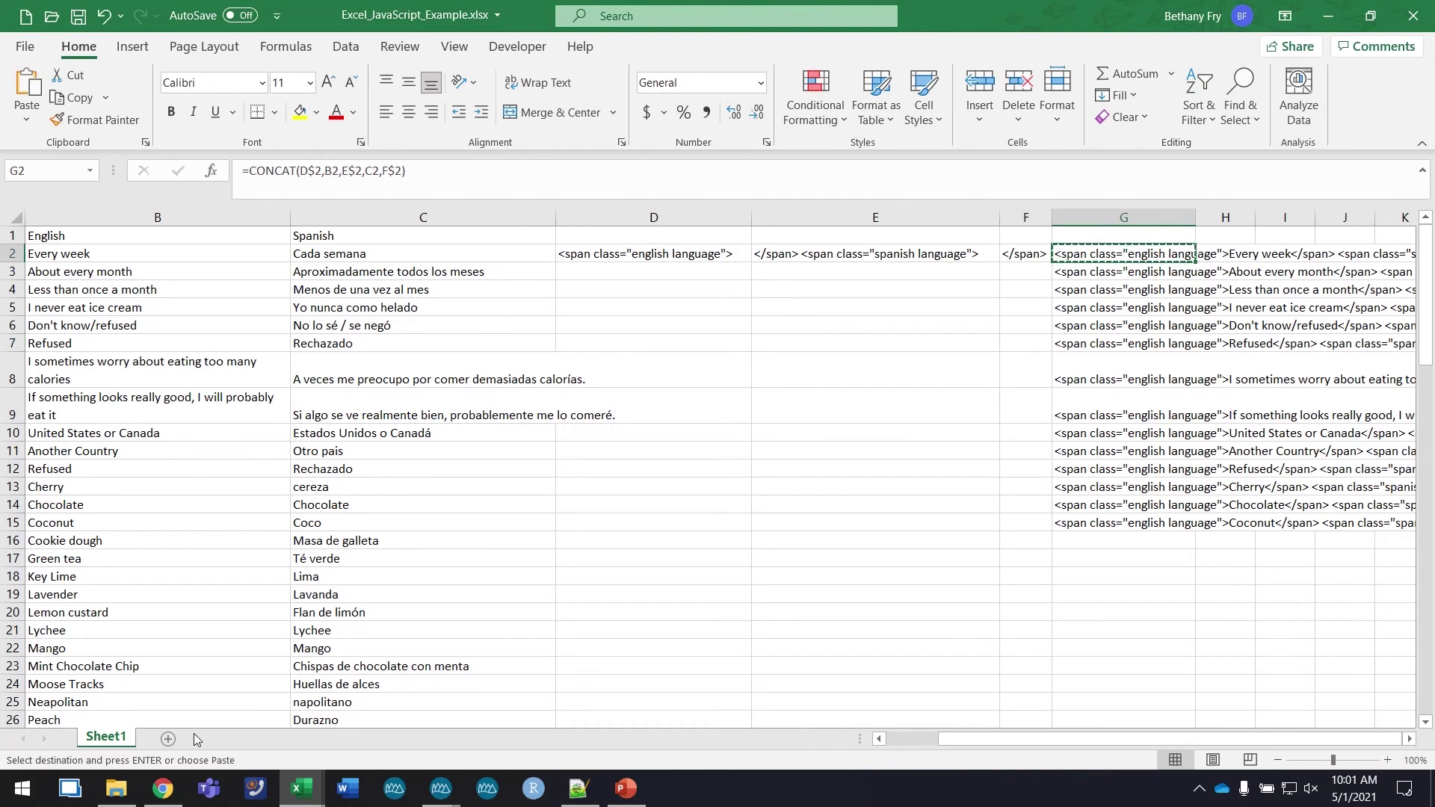
click(162, 786)
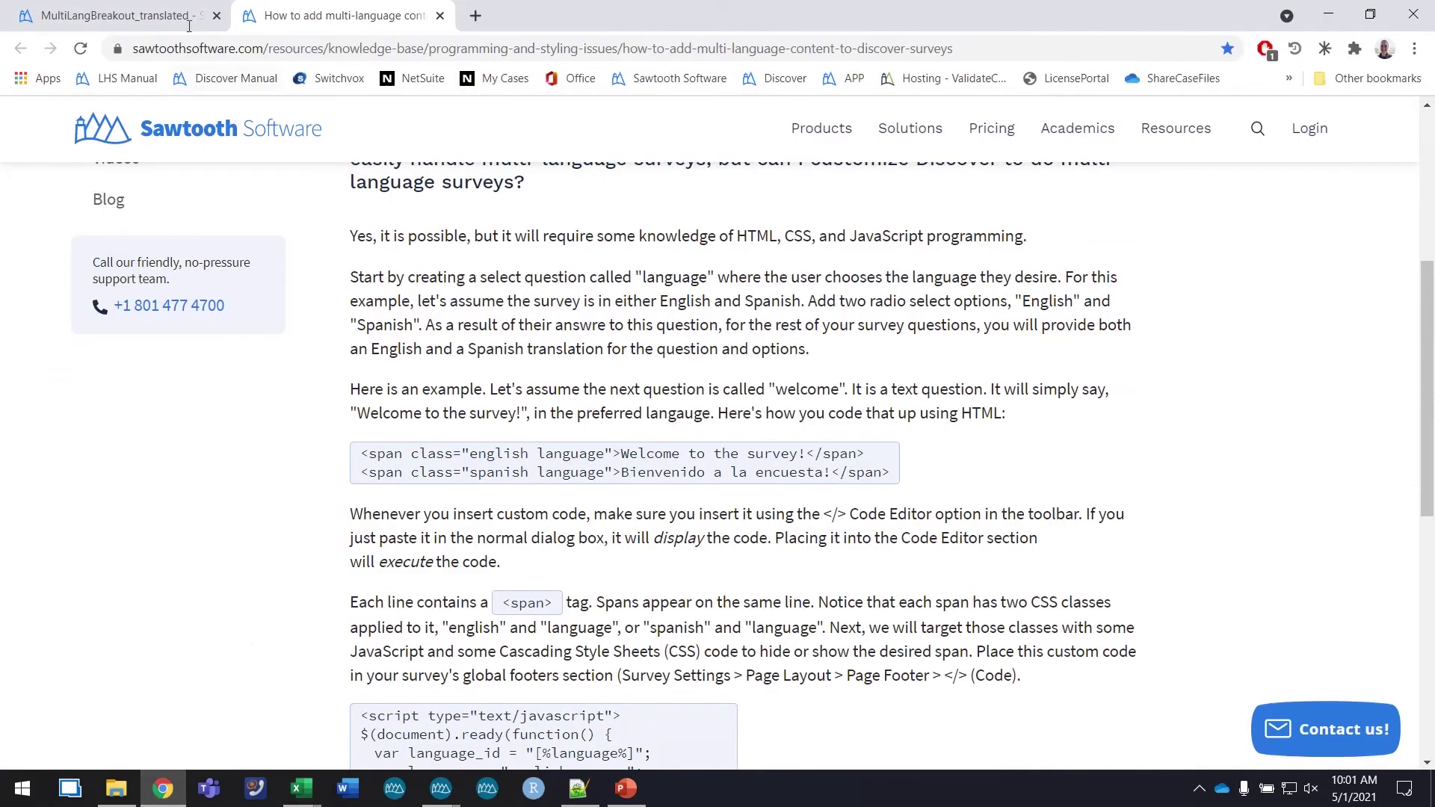
click(166, 21)
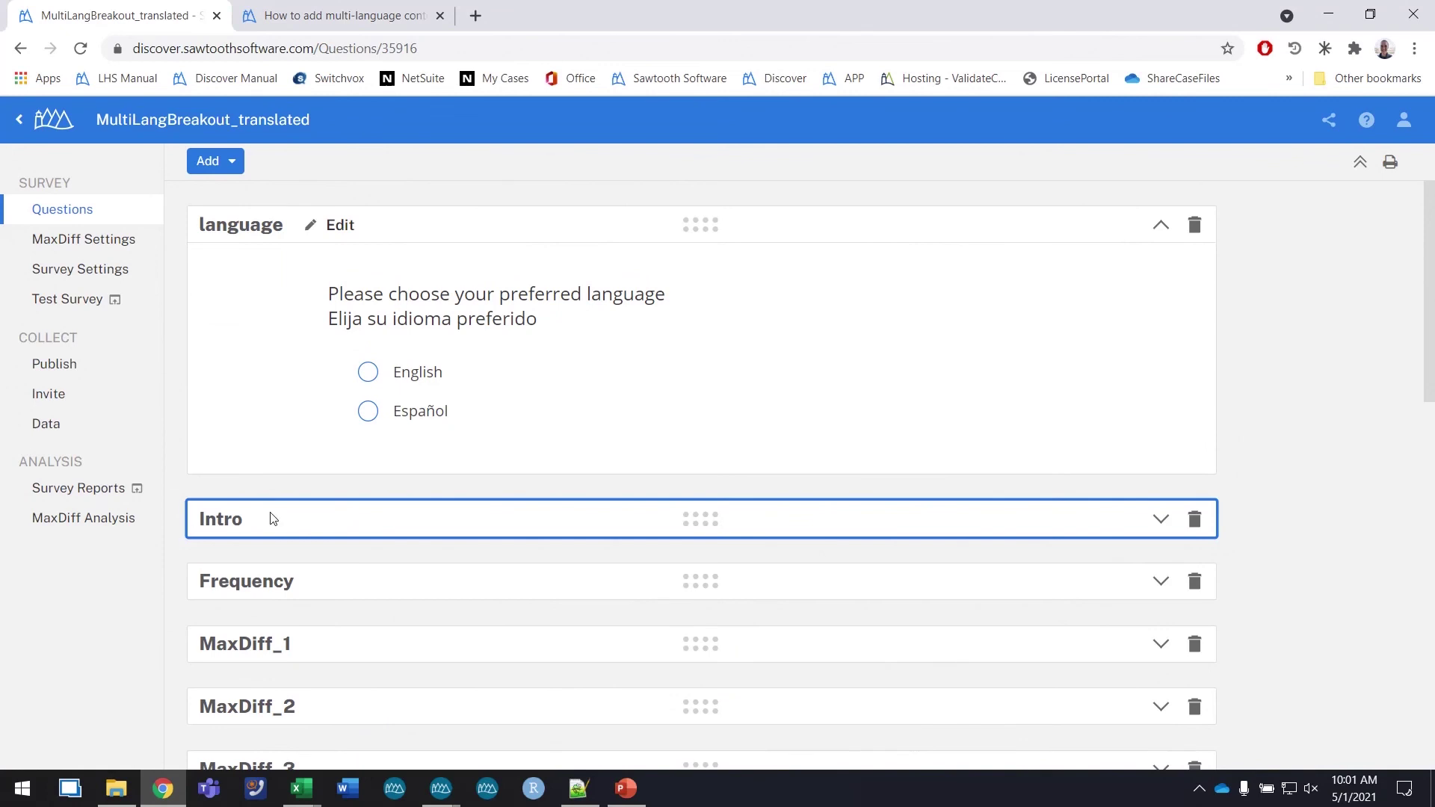
click(1161, 580)
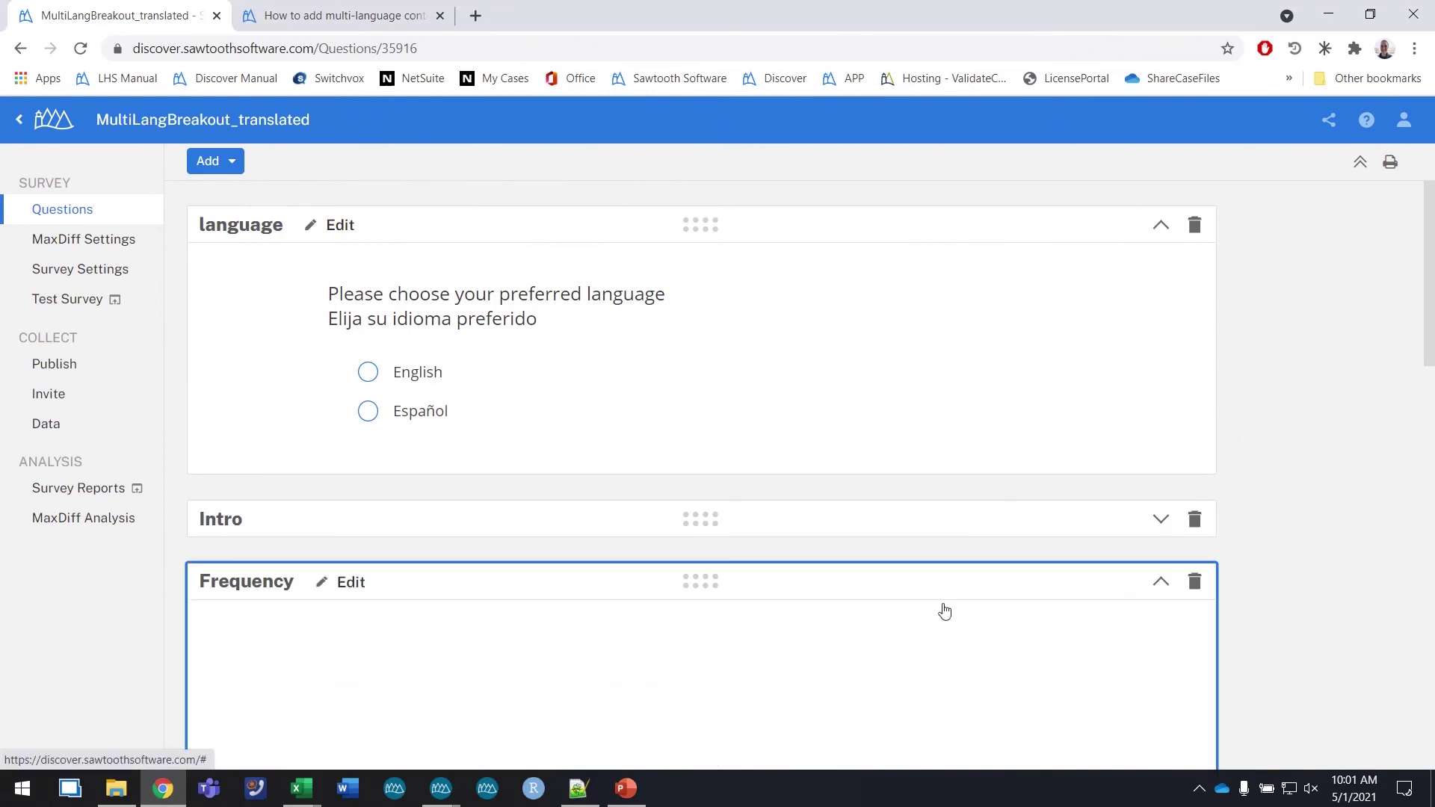
click(355, 535)
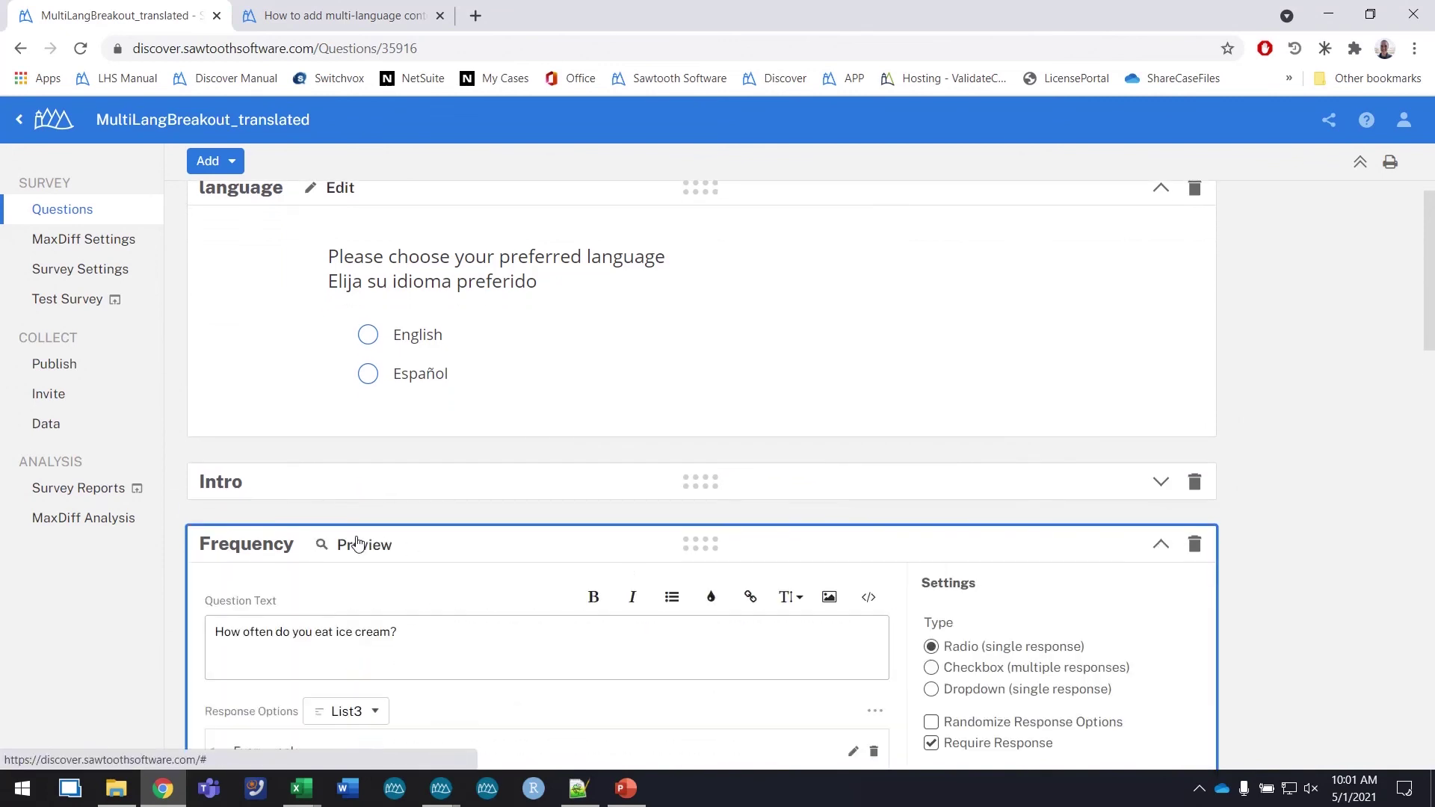
scroll(357, 544, down, 3)
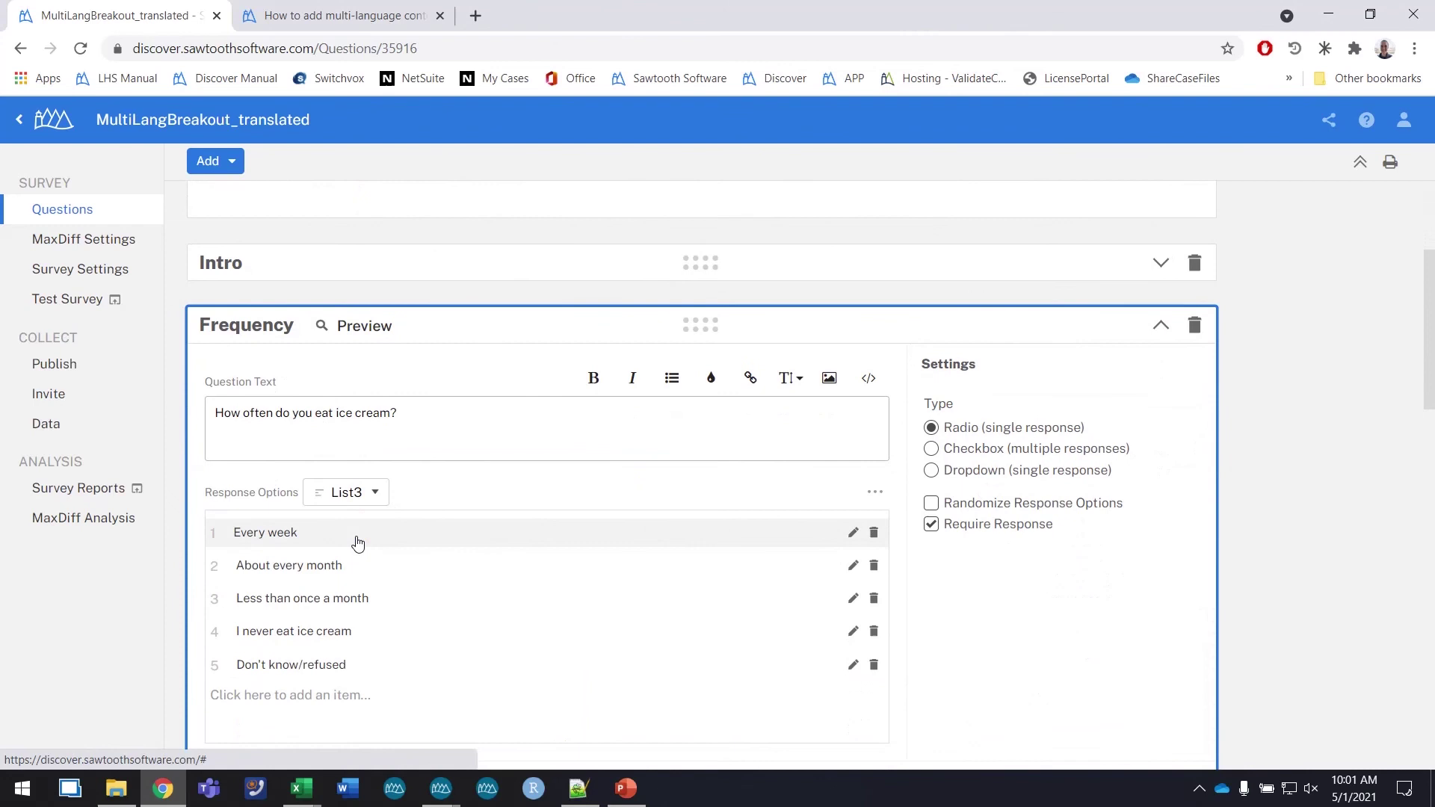
Paste the copied English/Spanish span code into the code editor of the "Every week" response option and save the list item.
click(853, 532)
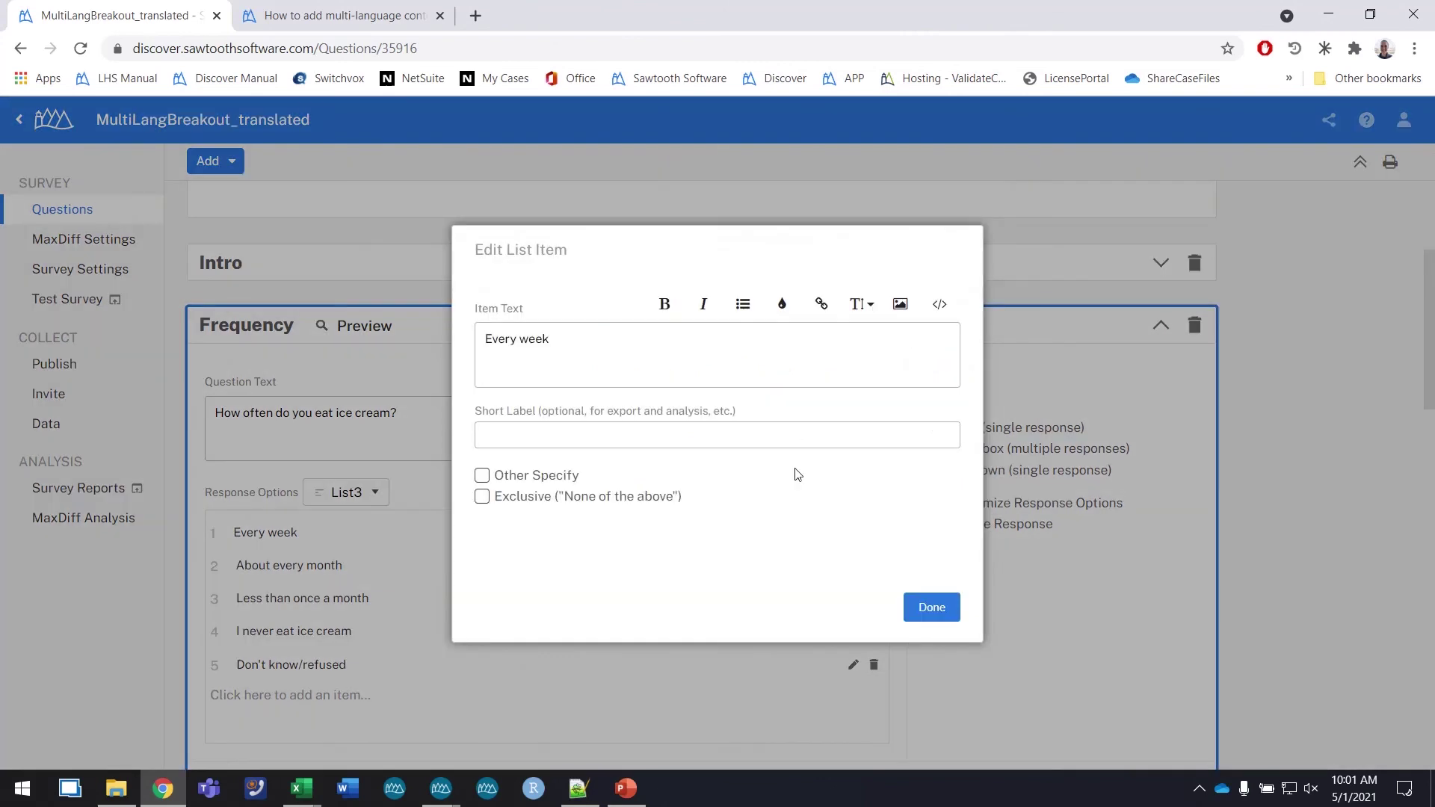
click(942, 304)
click(877, 327)
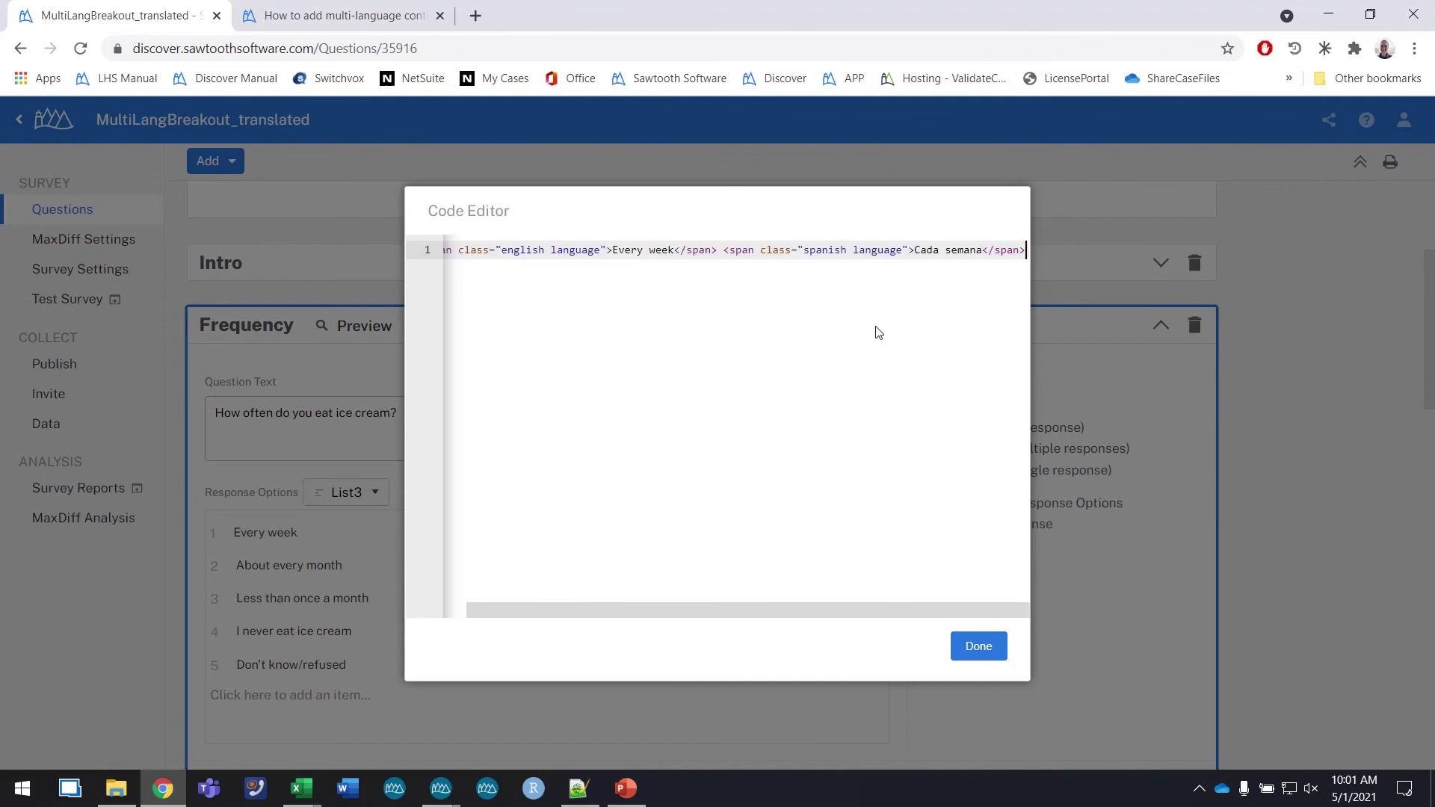
key(Return)
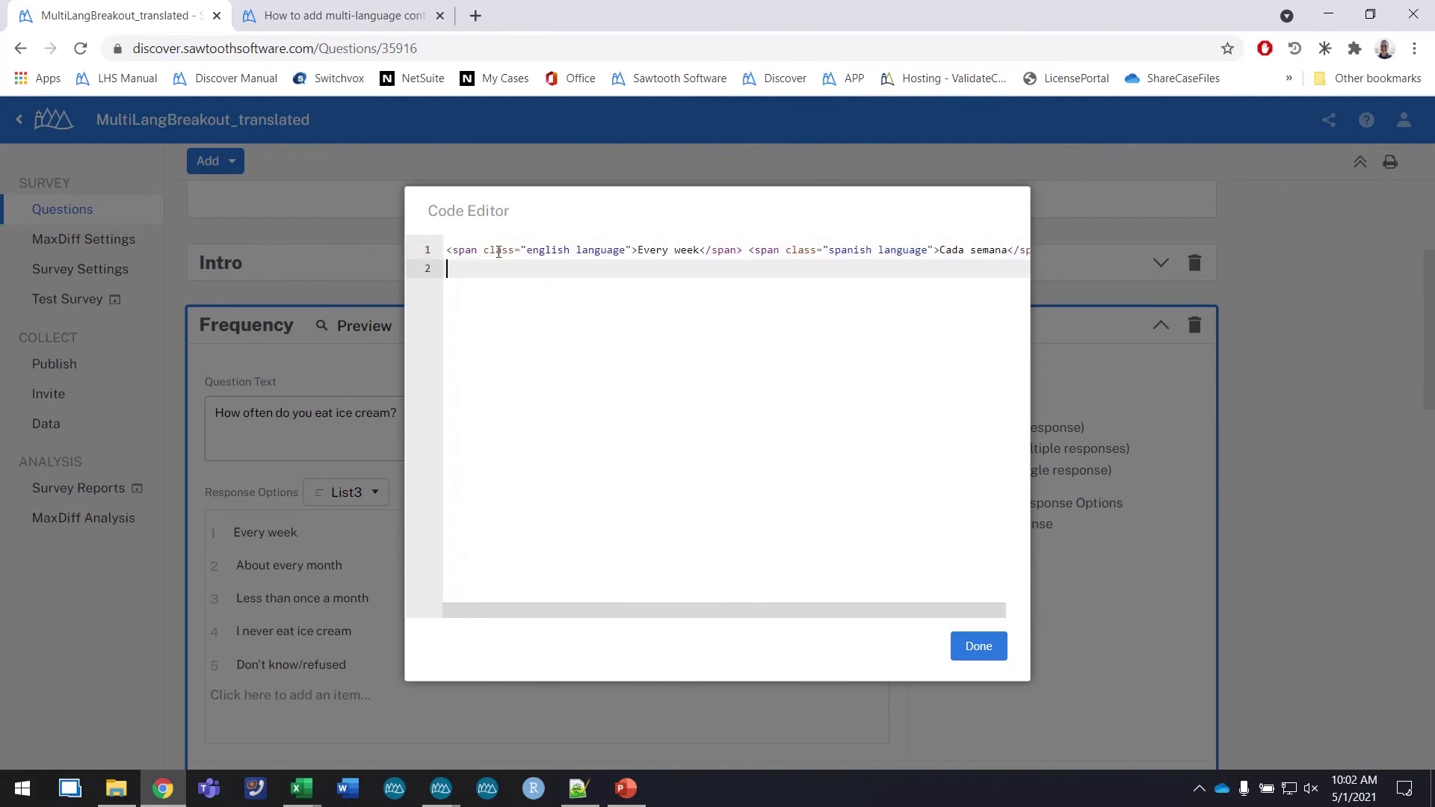
drag(496, 252, 712, 252)
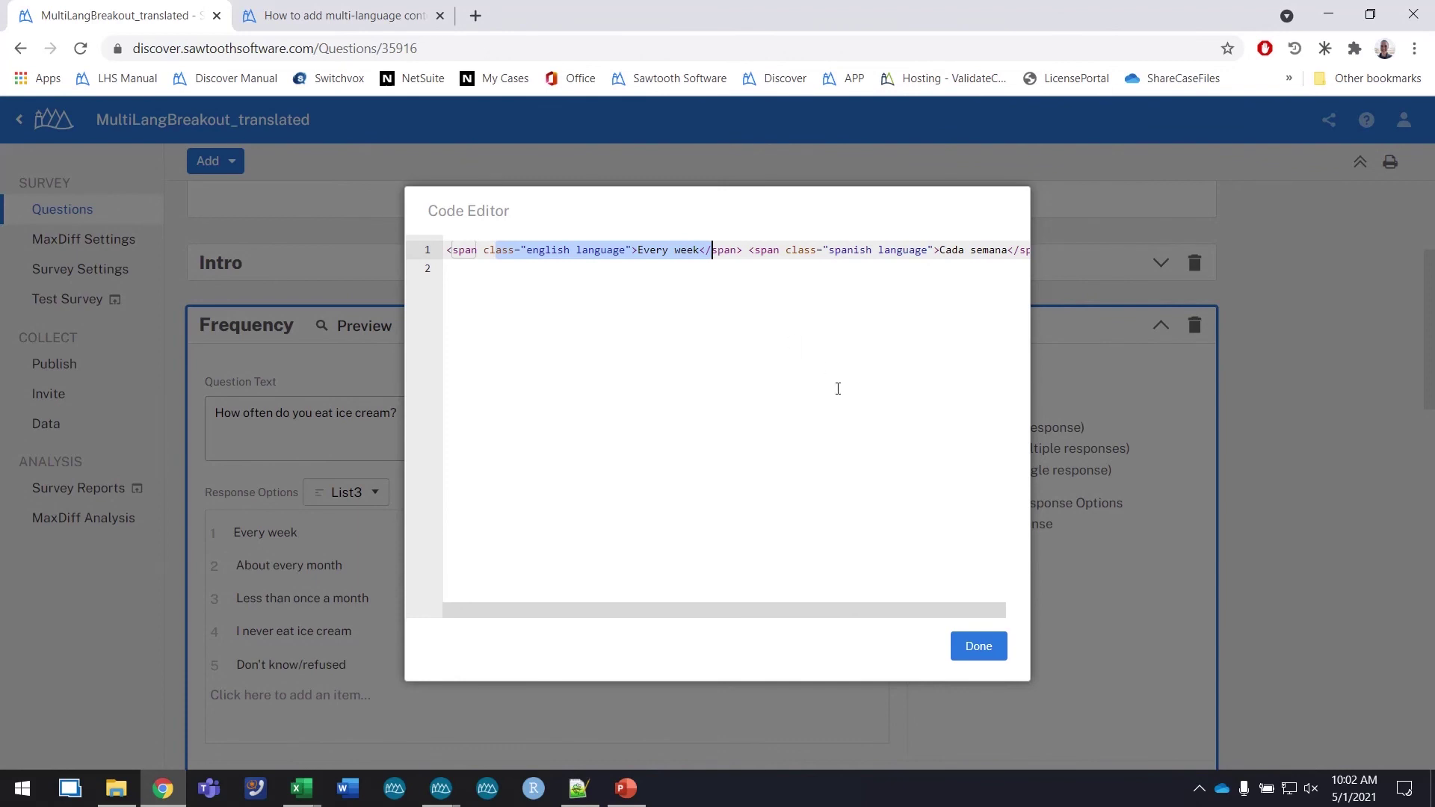
click(867, 433)
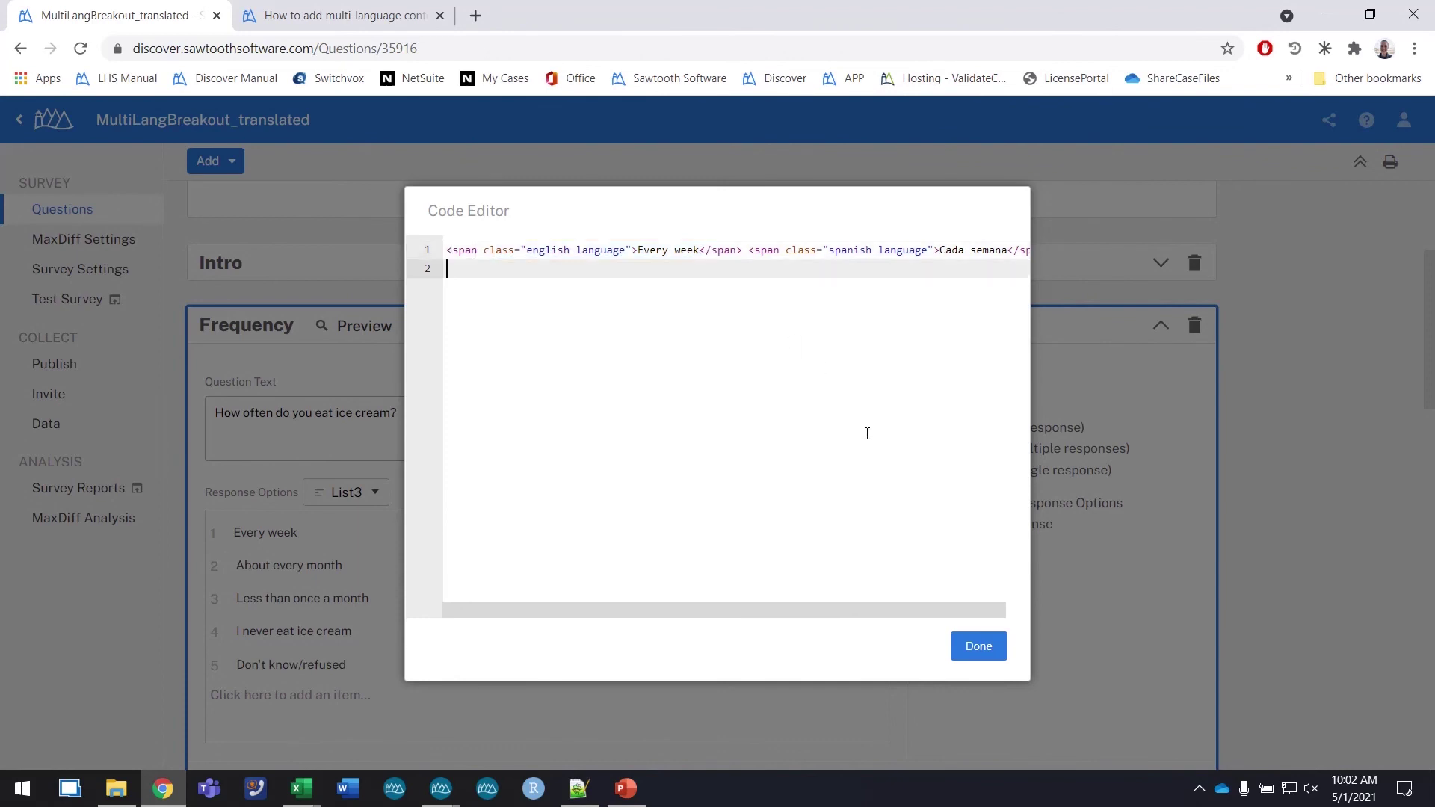
click(978, 649)
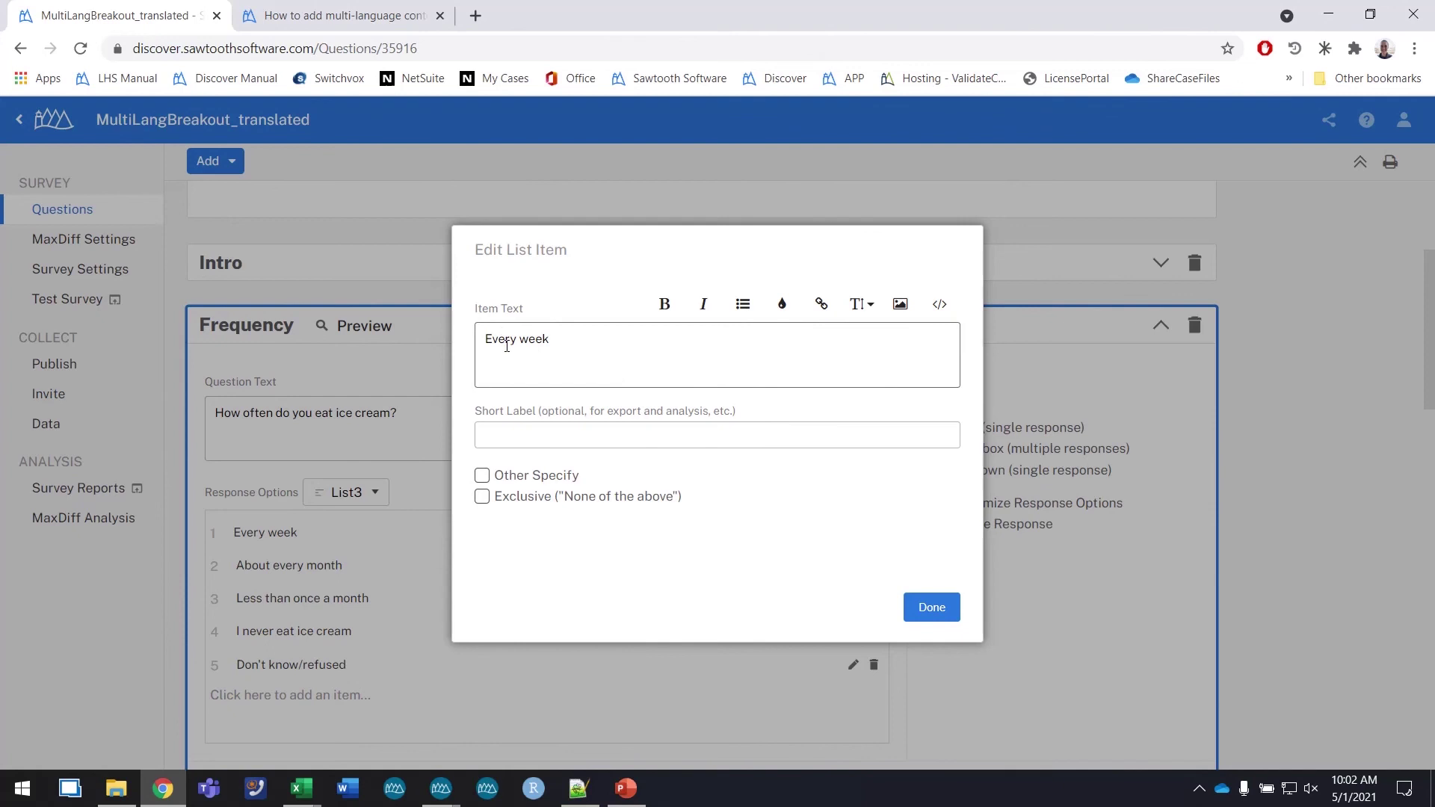
click(947, 609)
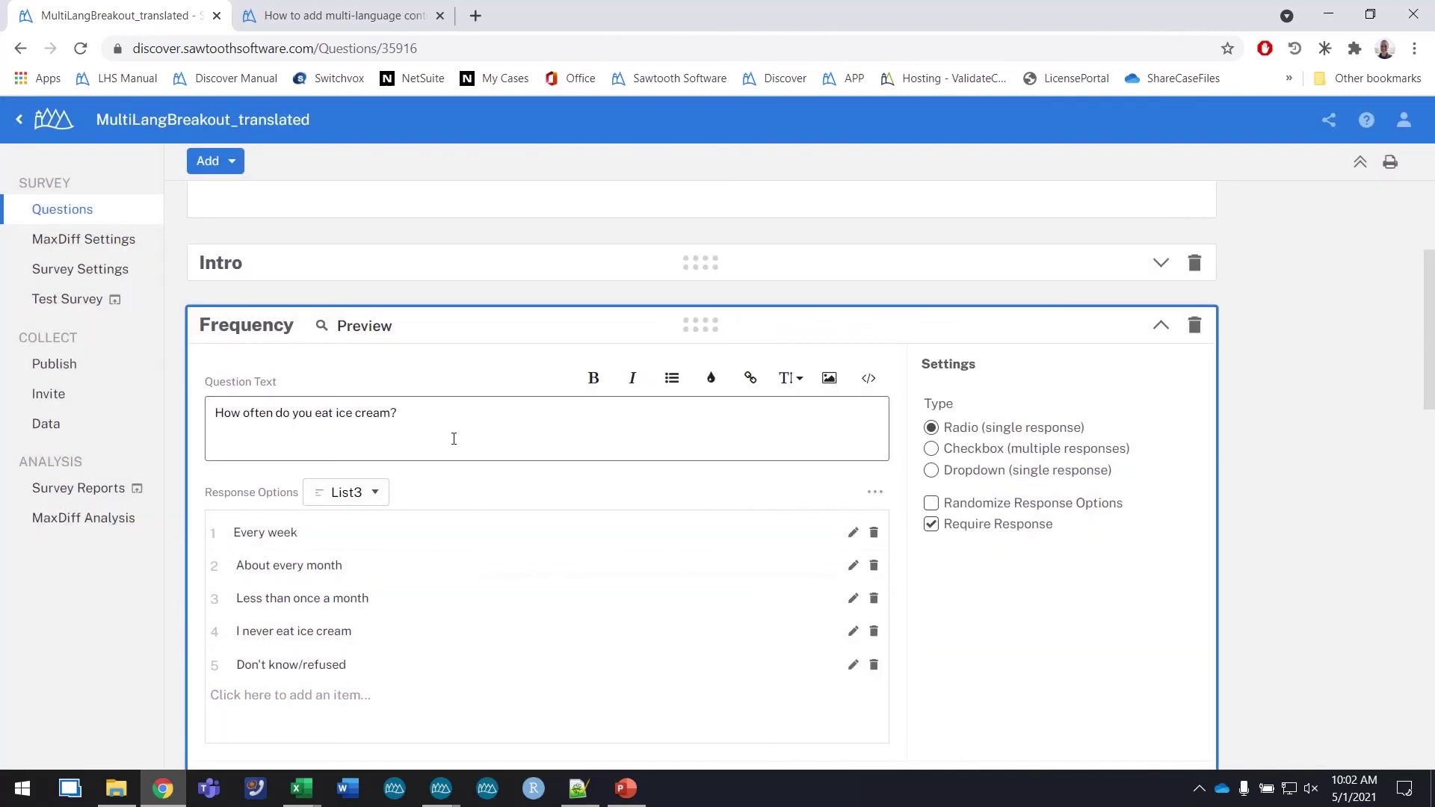
Preview the Frequency question and the MaxDiff_1 question to review their combined English and Spanish text.
click(361, 334)
scroll(389, 580, down, 5)
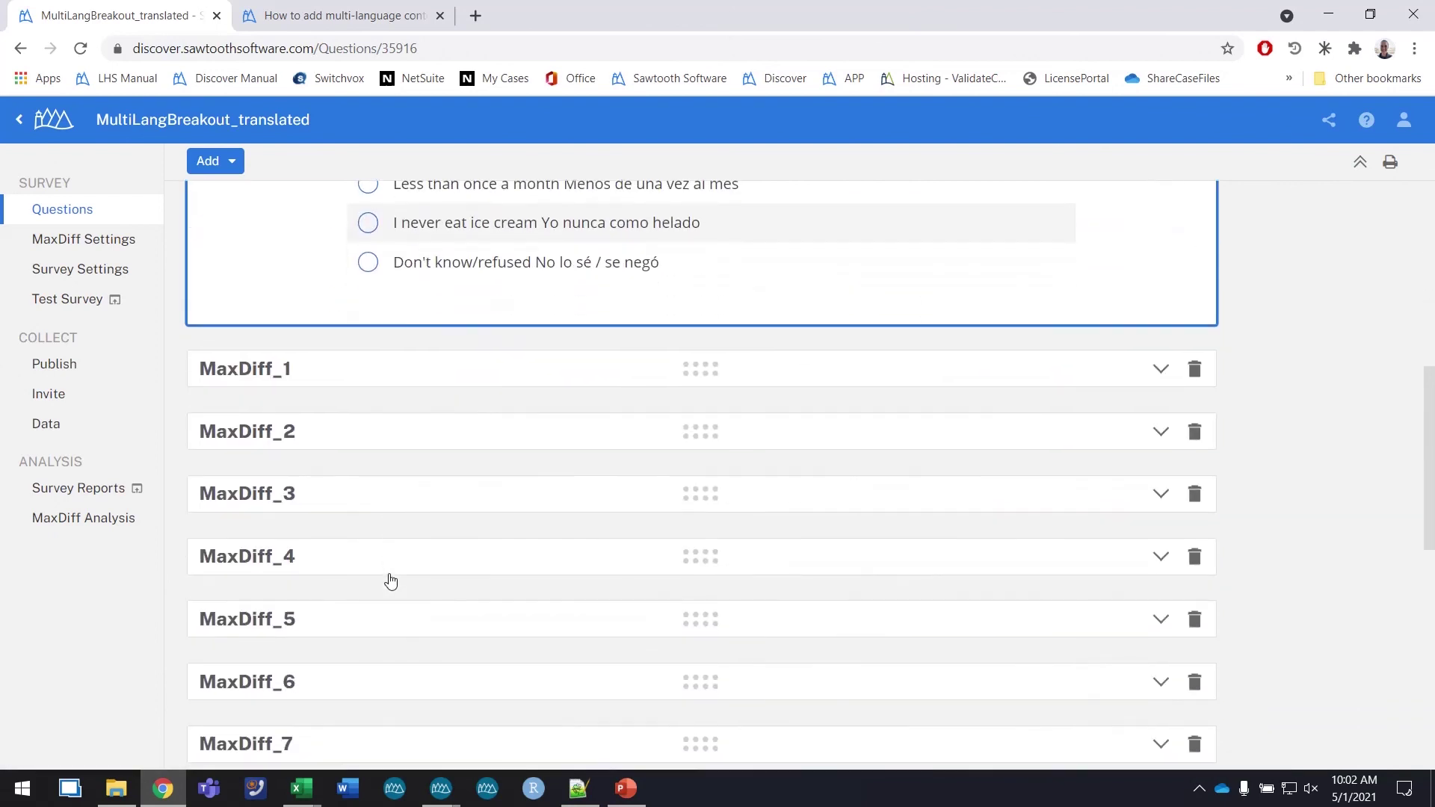
click(1161, 369)
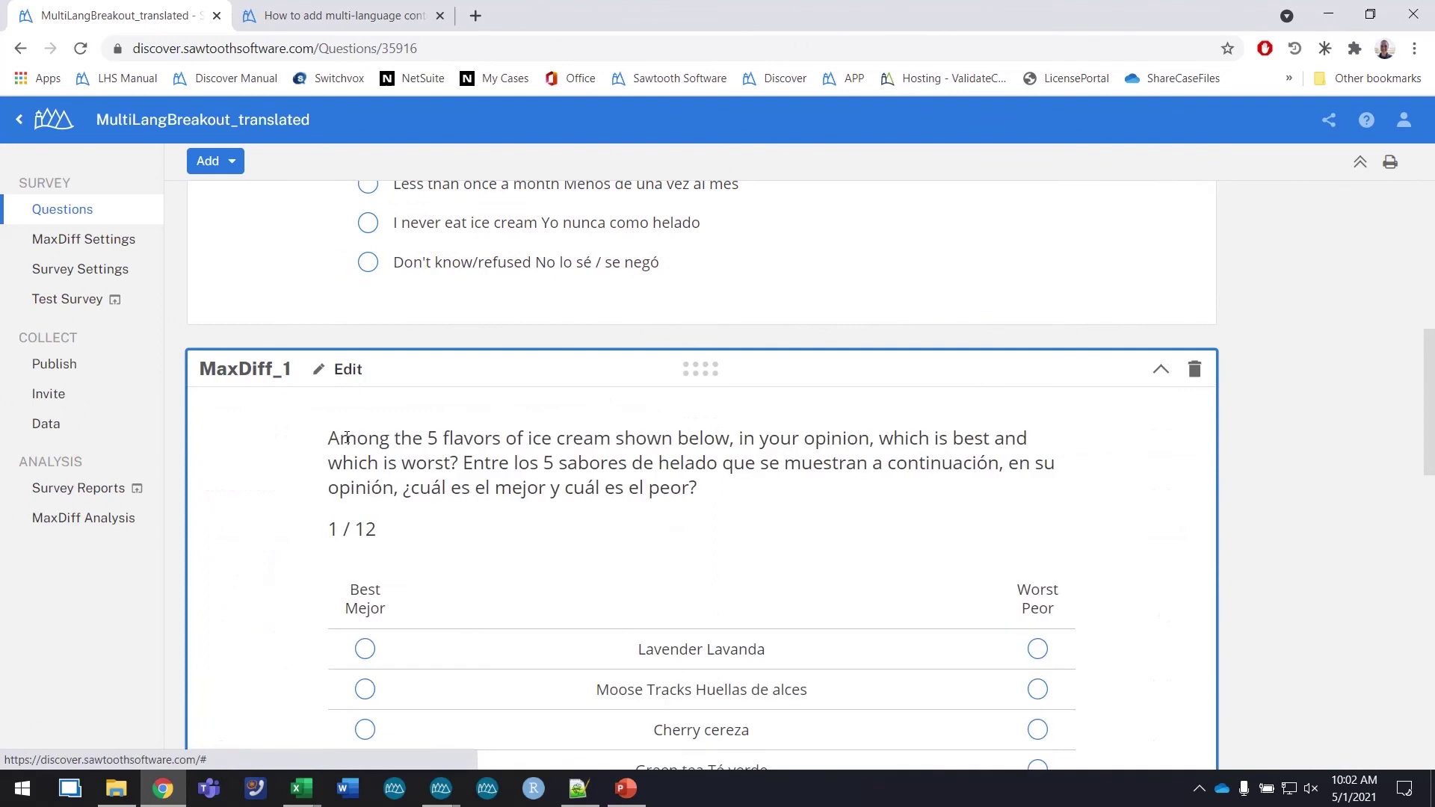
drag(347, 437, 443, 488)
Go to the MaxDiff settings and examine the code behind the Cherry item, leaving it as is.
click(346, 369)
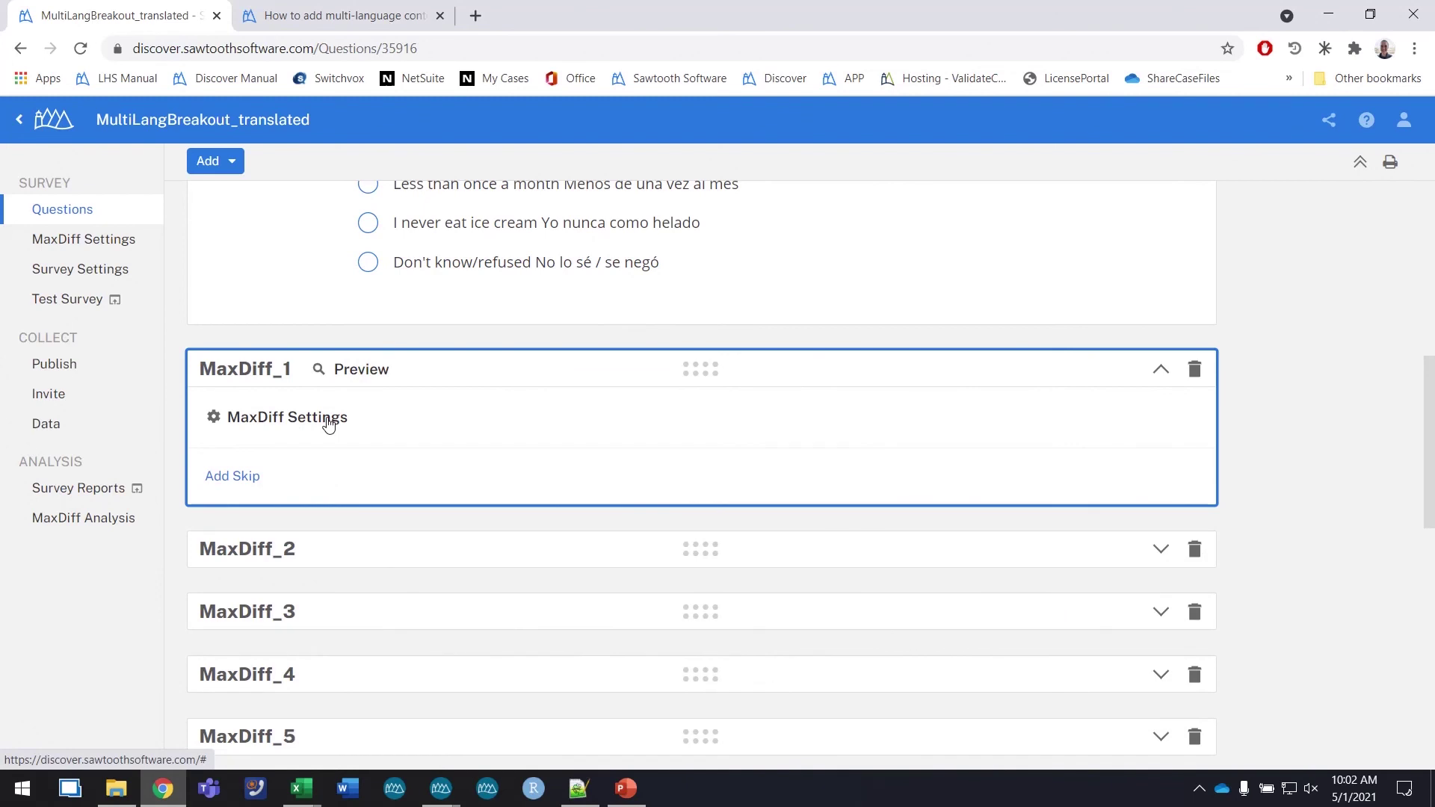
click(100, 247)
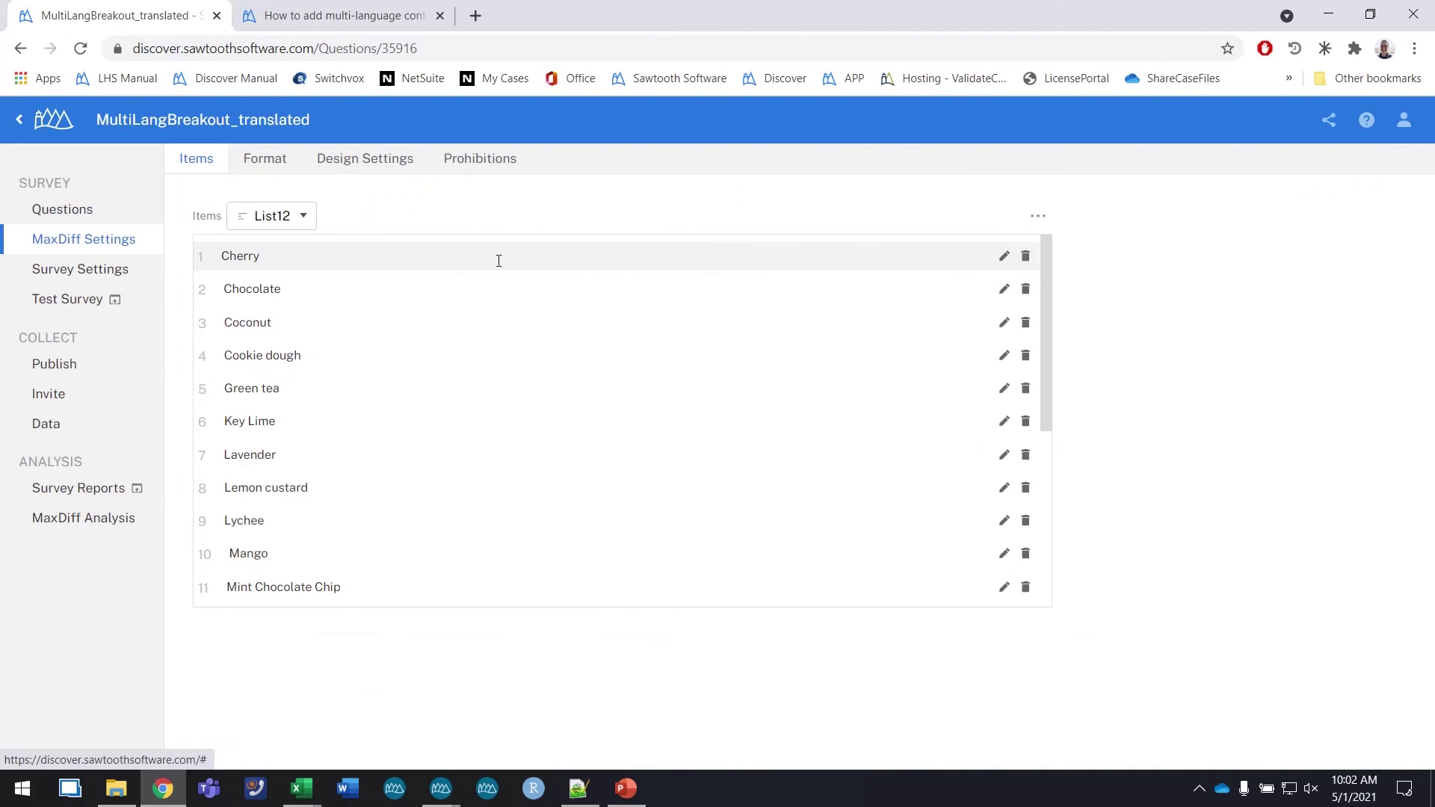
click(1006, 257)
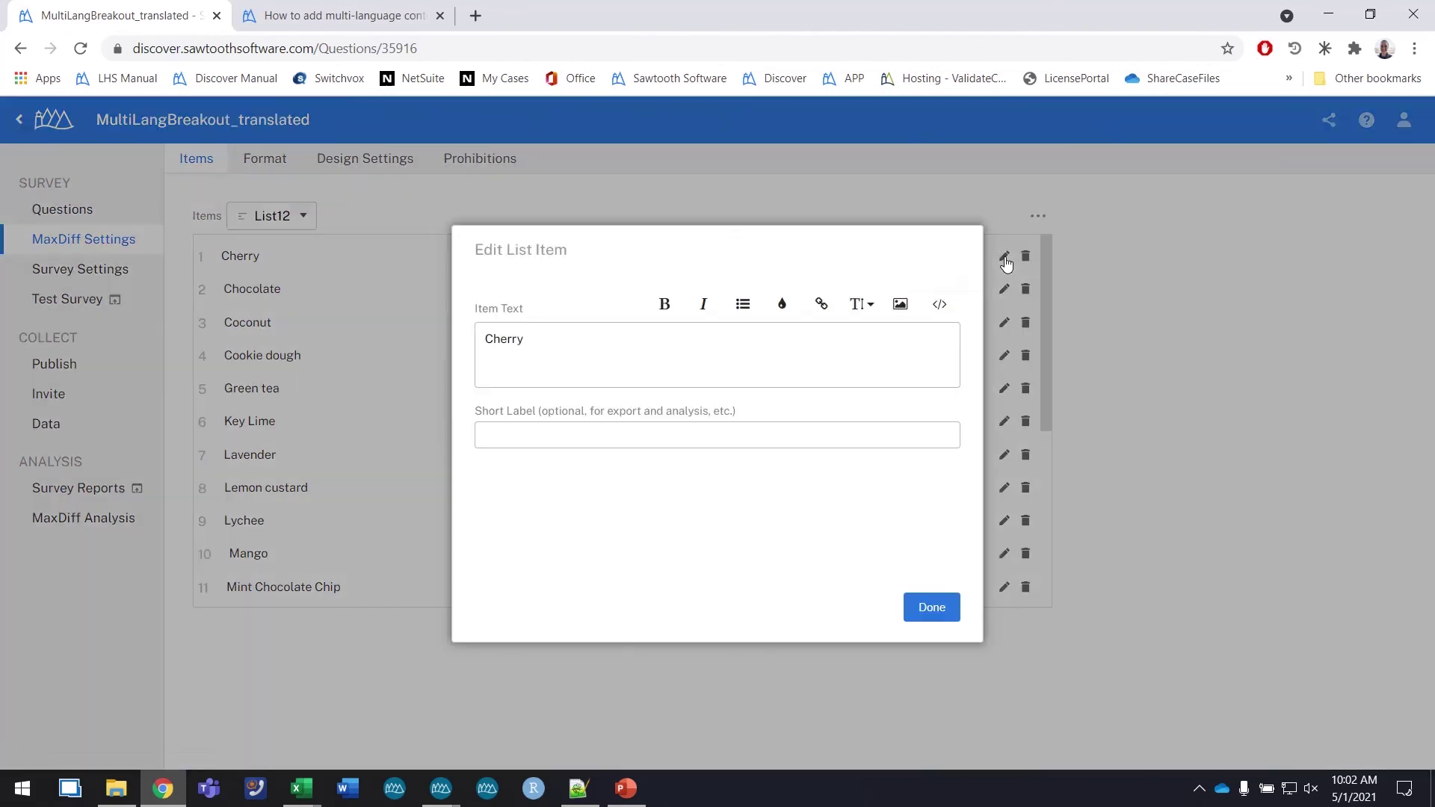
click(942, 305)
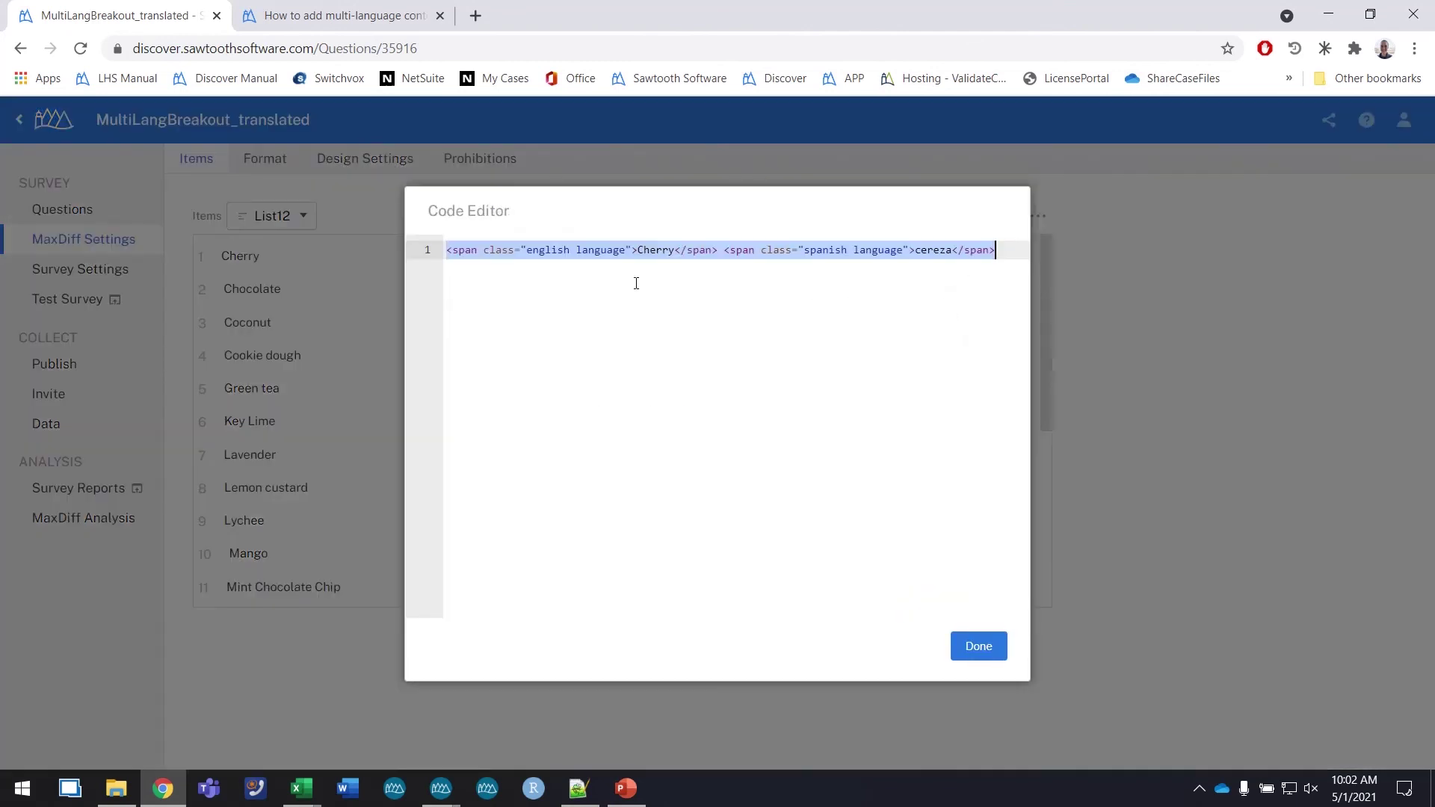
click(976, 645)
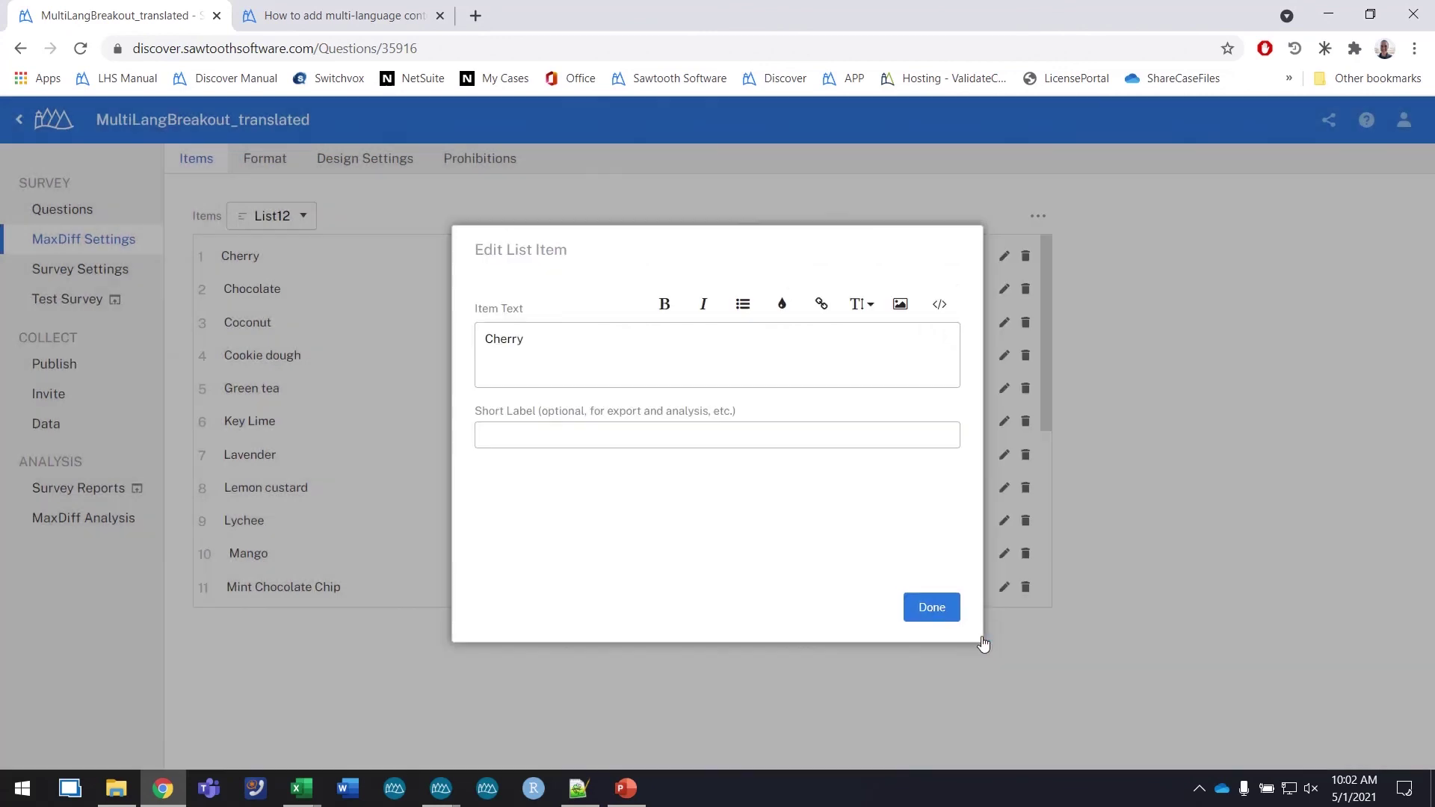
click(933, 607)
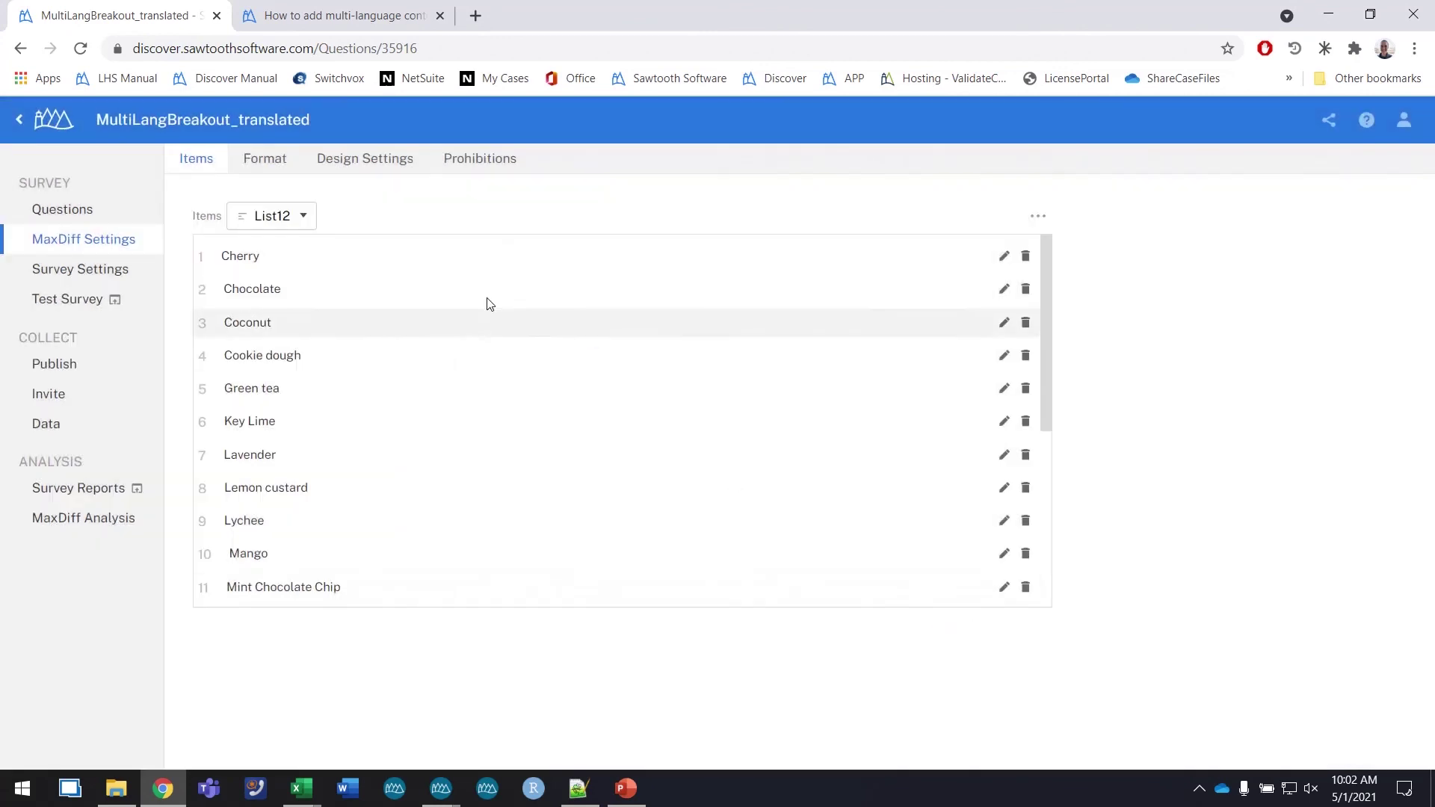
Examine the code behind the MaxDiff question text in the format settings.
click(272, 171)
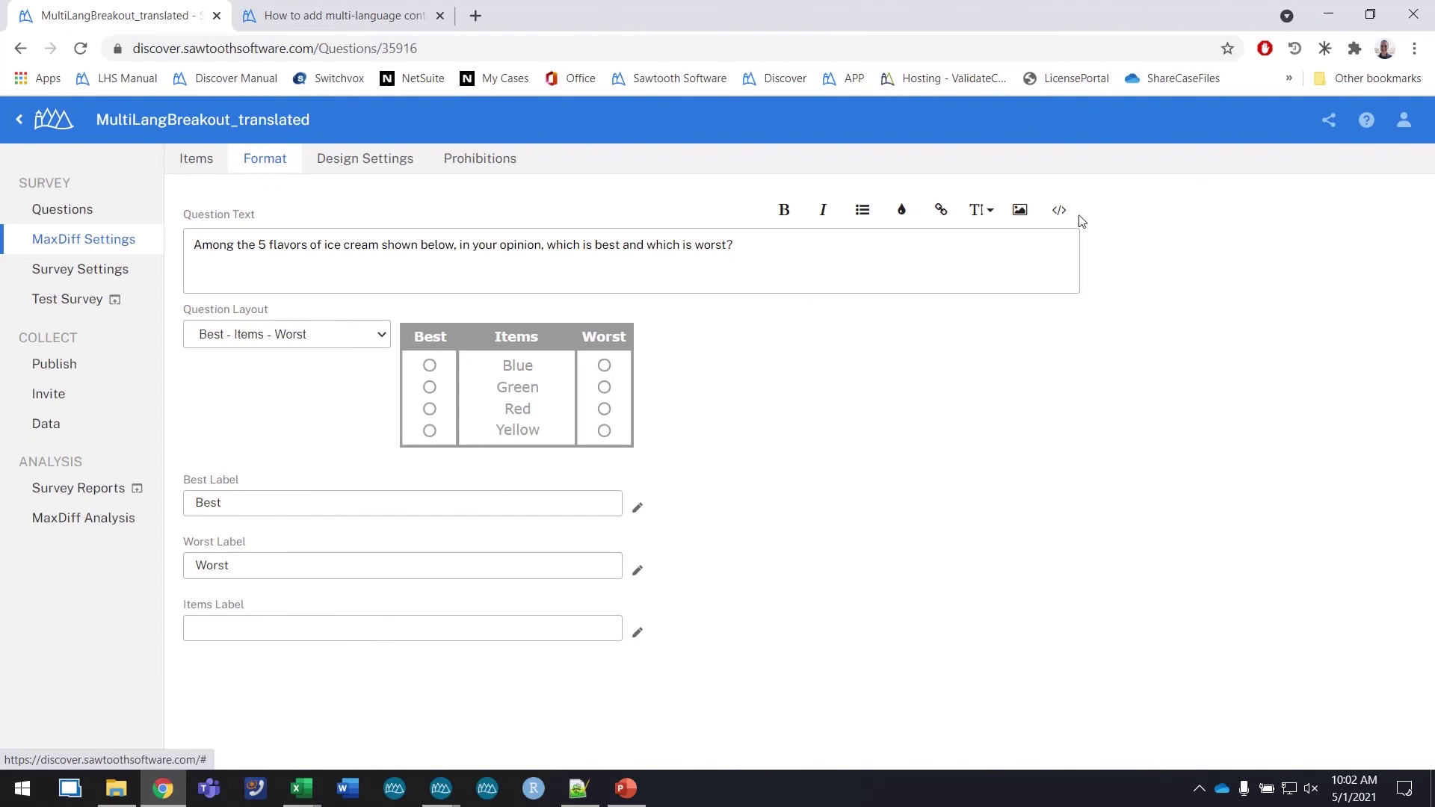
click(1054, 217)
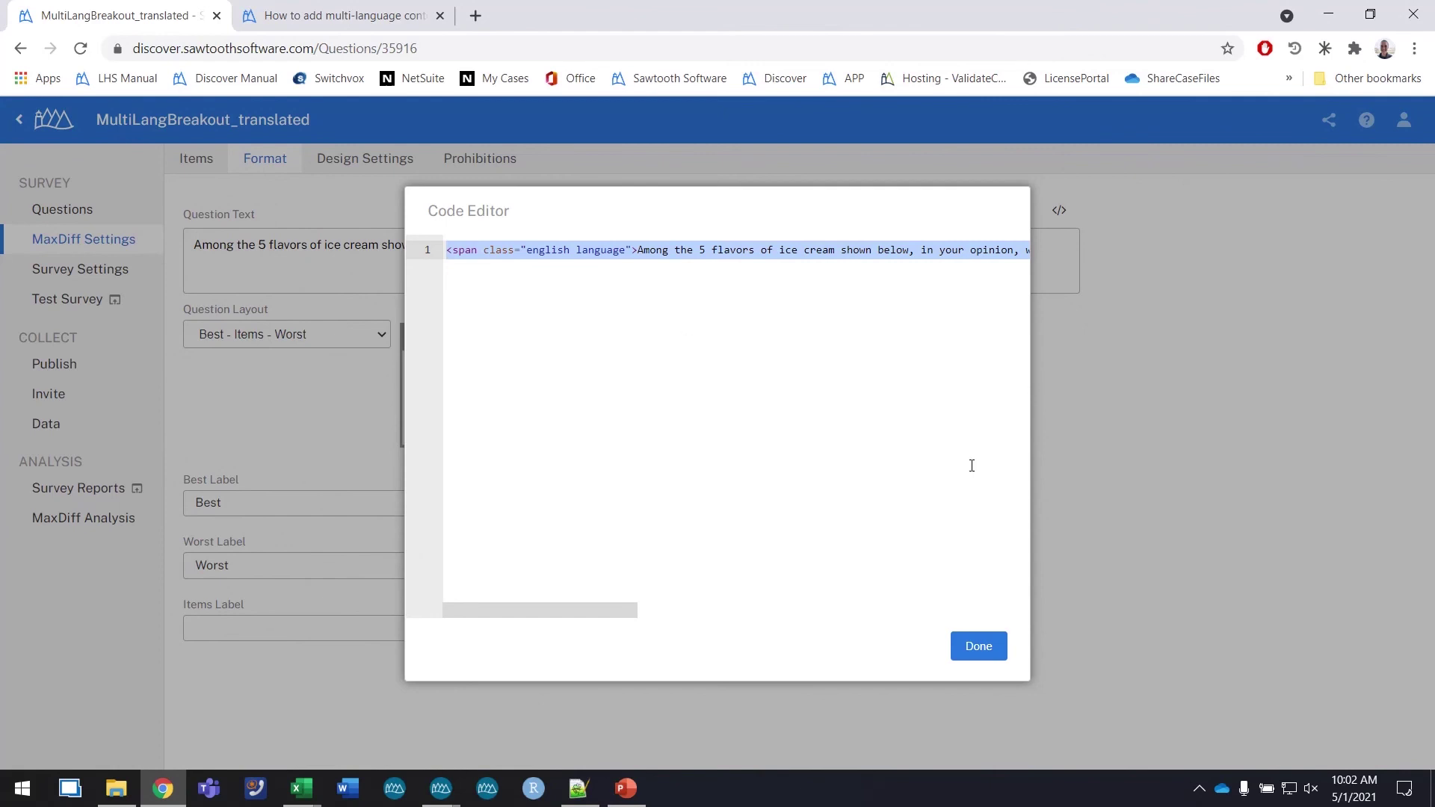
click(973, 652)
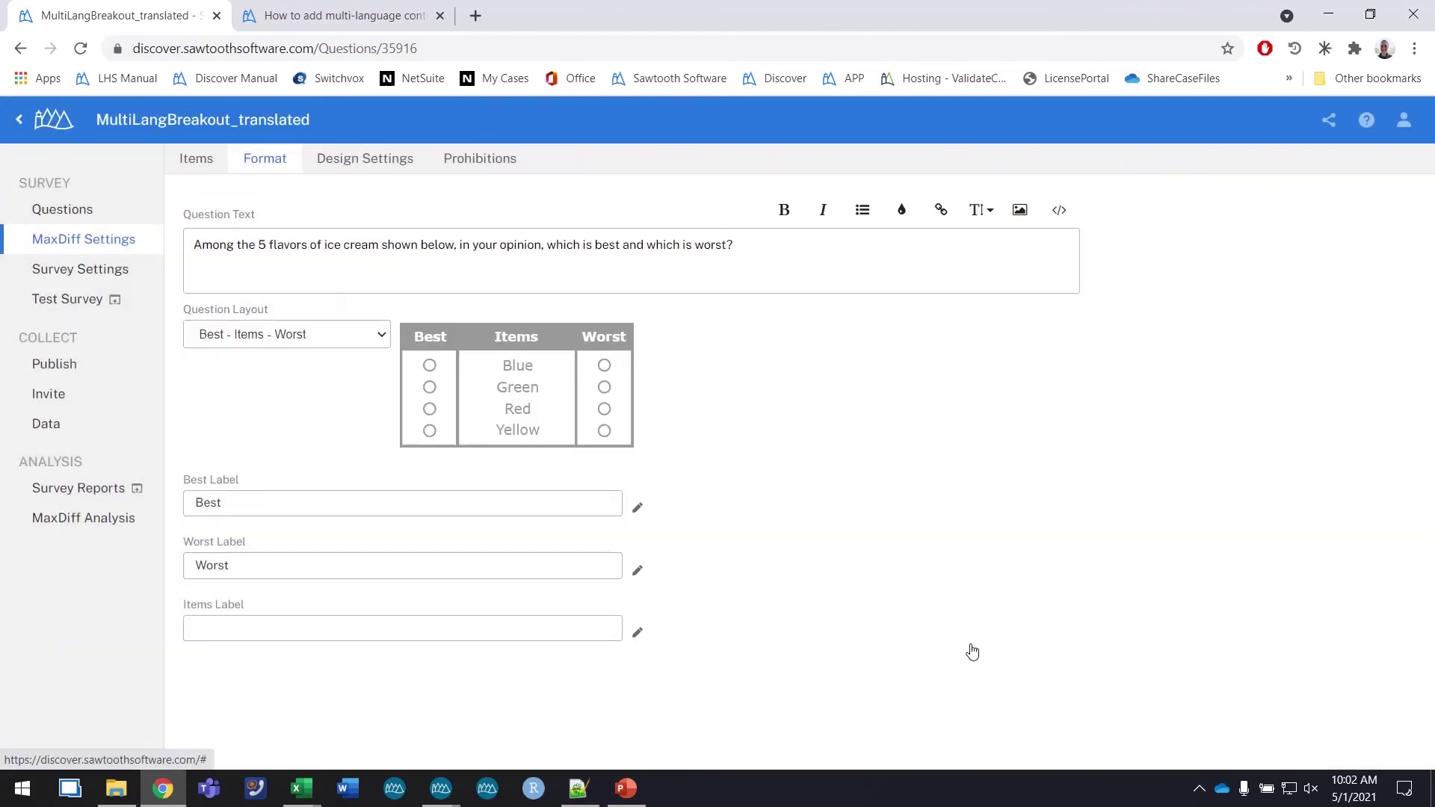
Examine the span code behind the MaxDiff Best label and close its editor.
click(639, 509)
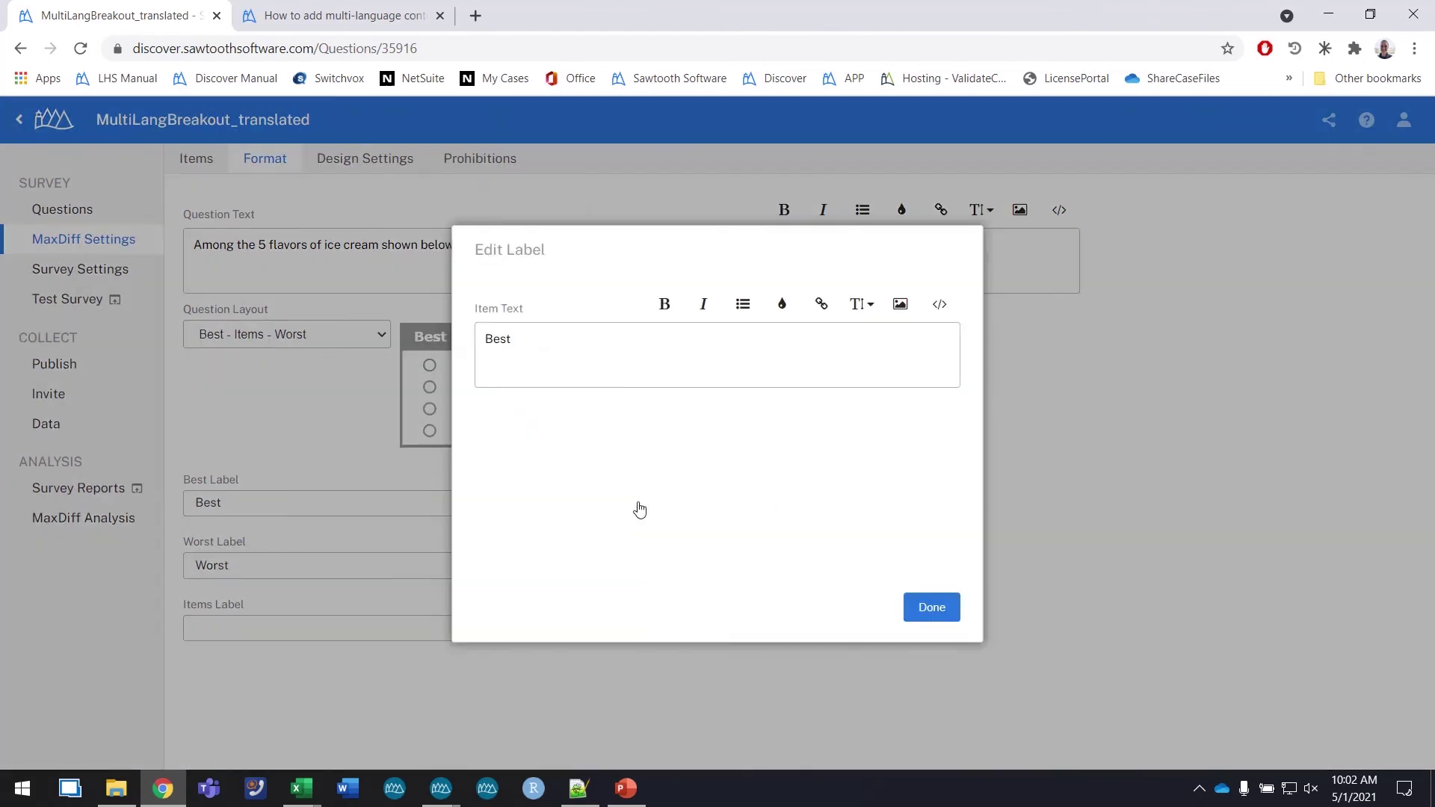
click(944, 308)
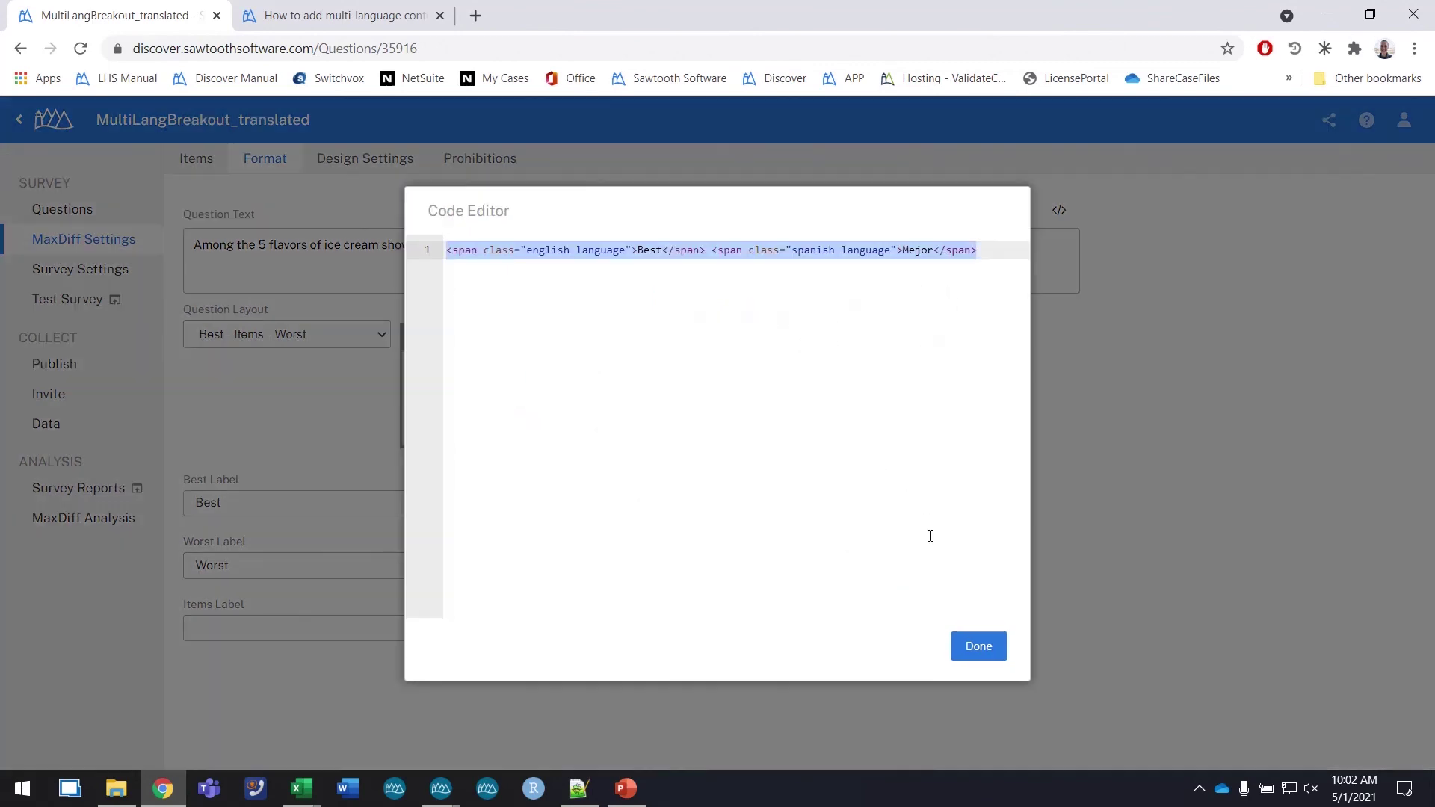
click(970, 648)
click(924, 609)
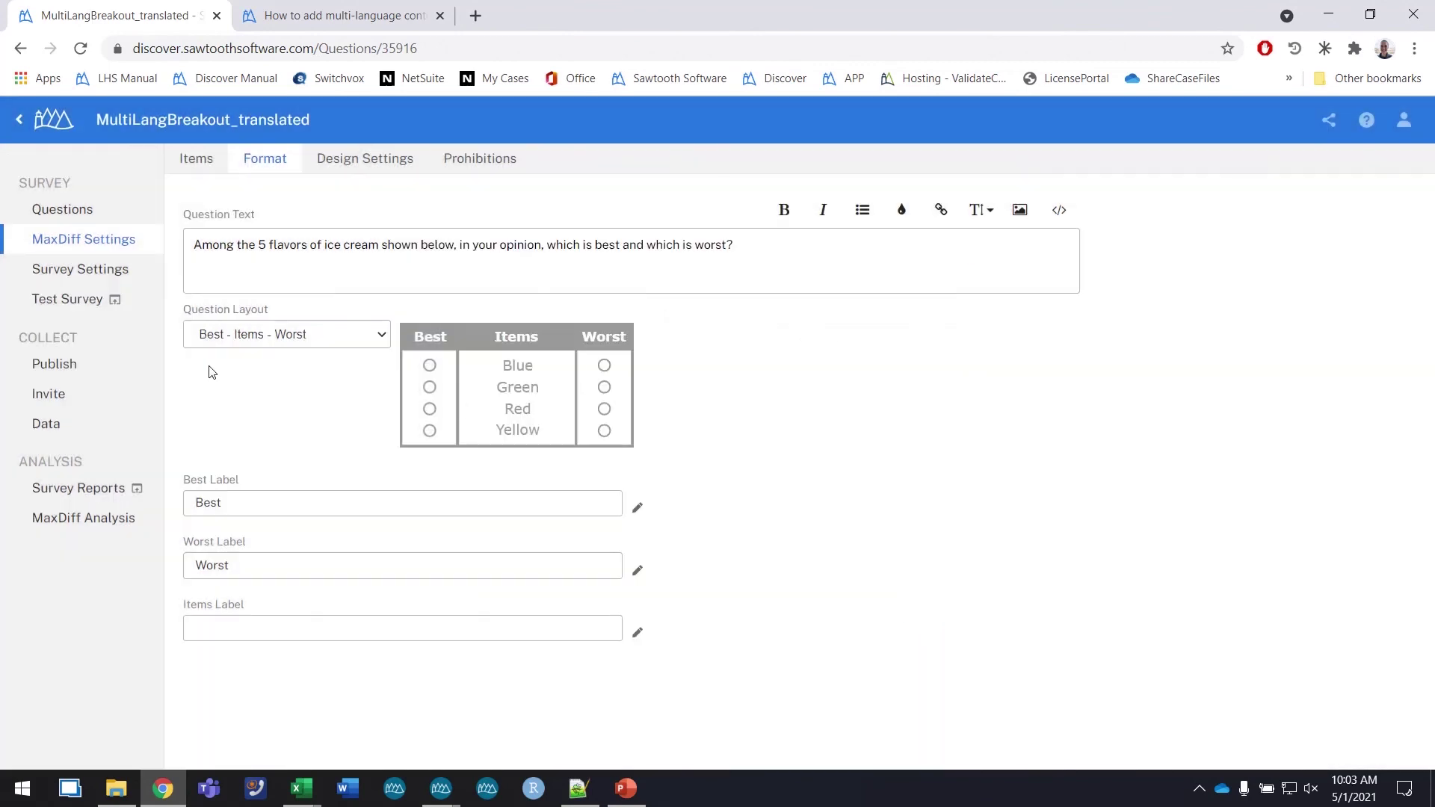
Return to the survey's question list and review the combined English and Spanish text of the Frequency question.
click(68, 215)
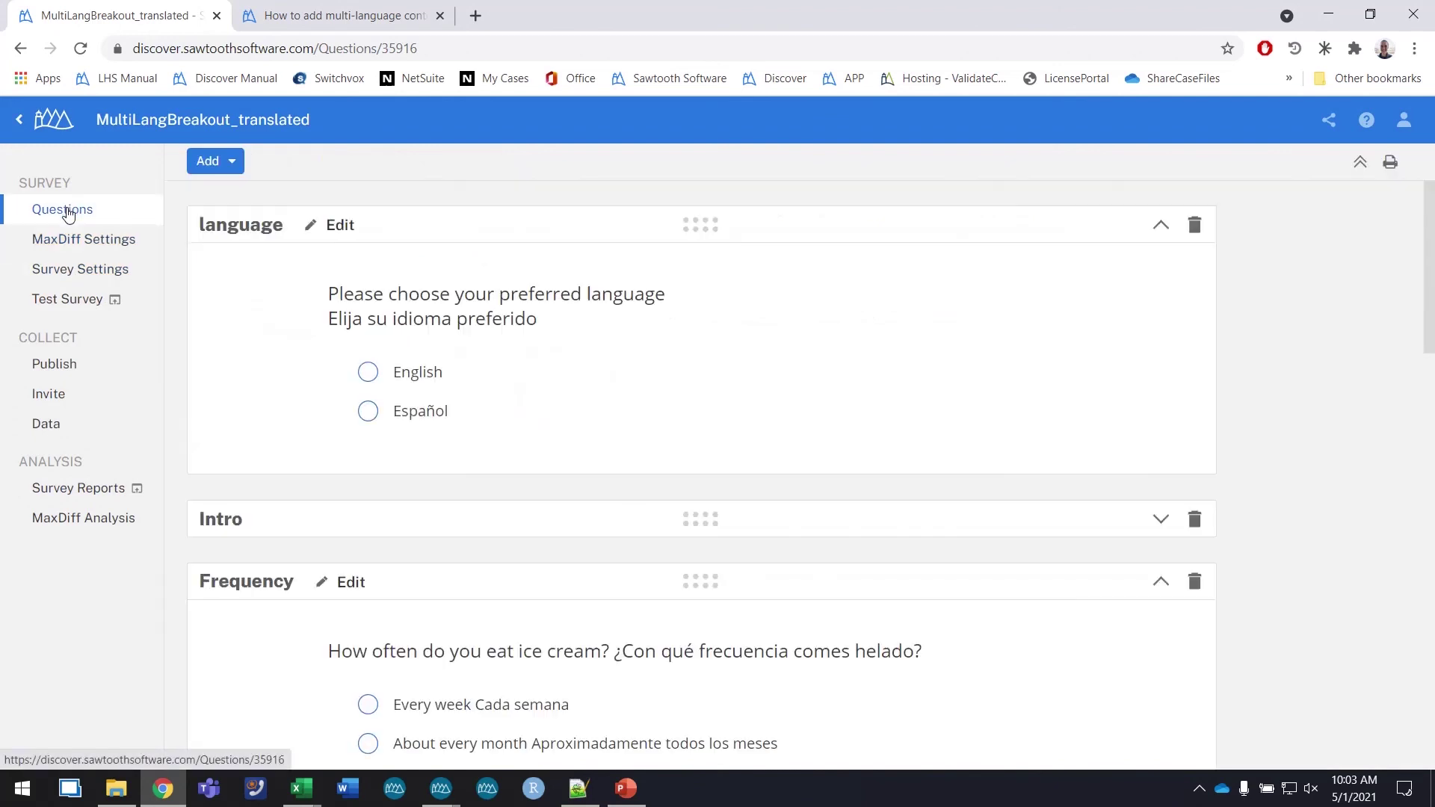
scroll(513, 598, down, 3)
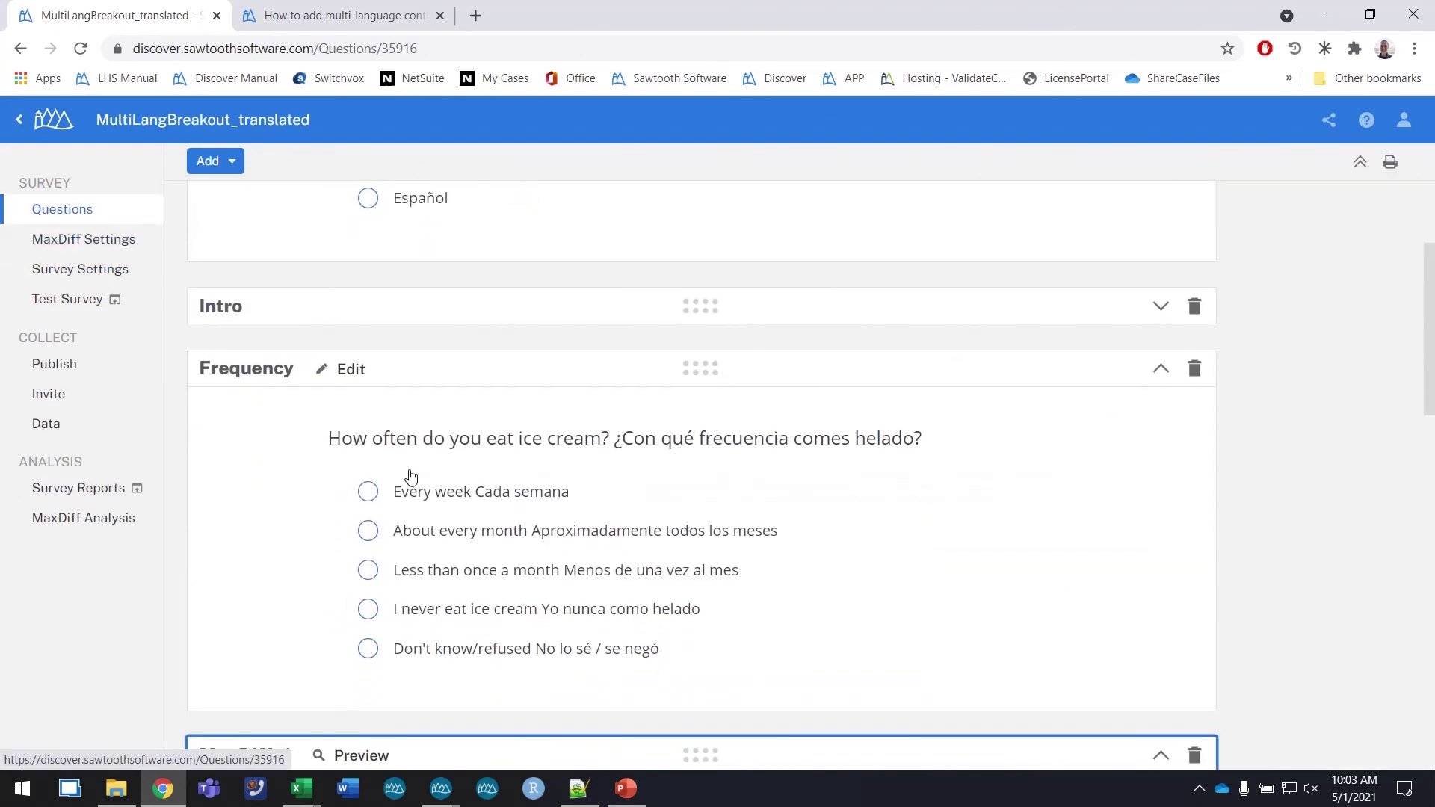
drag(379, 437, 802, 465)
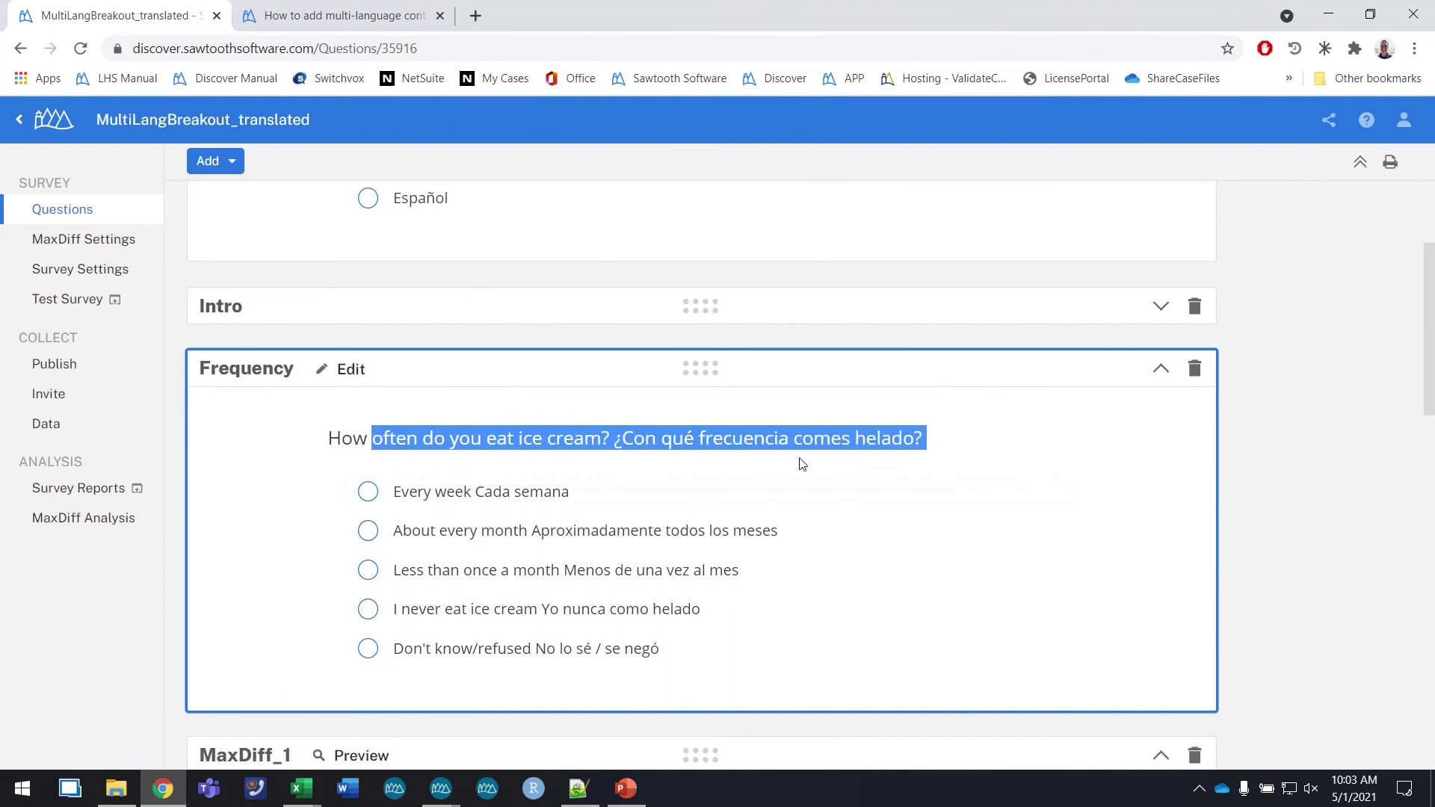
click(781, 439)
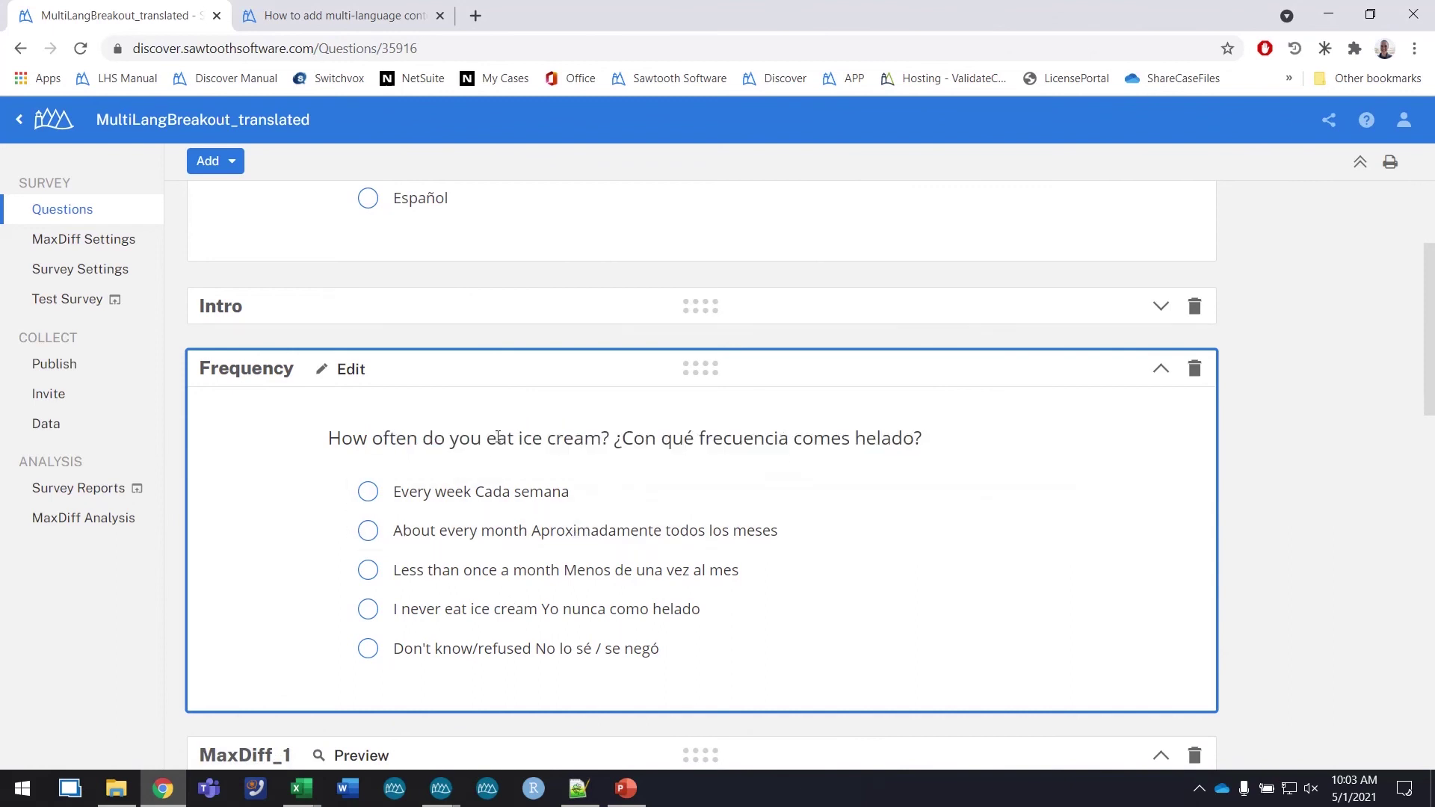
scroll(273, 394, up, 3)
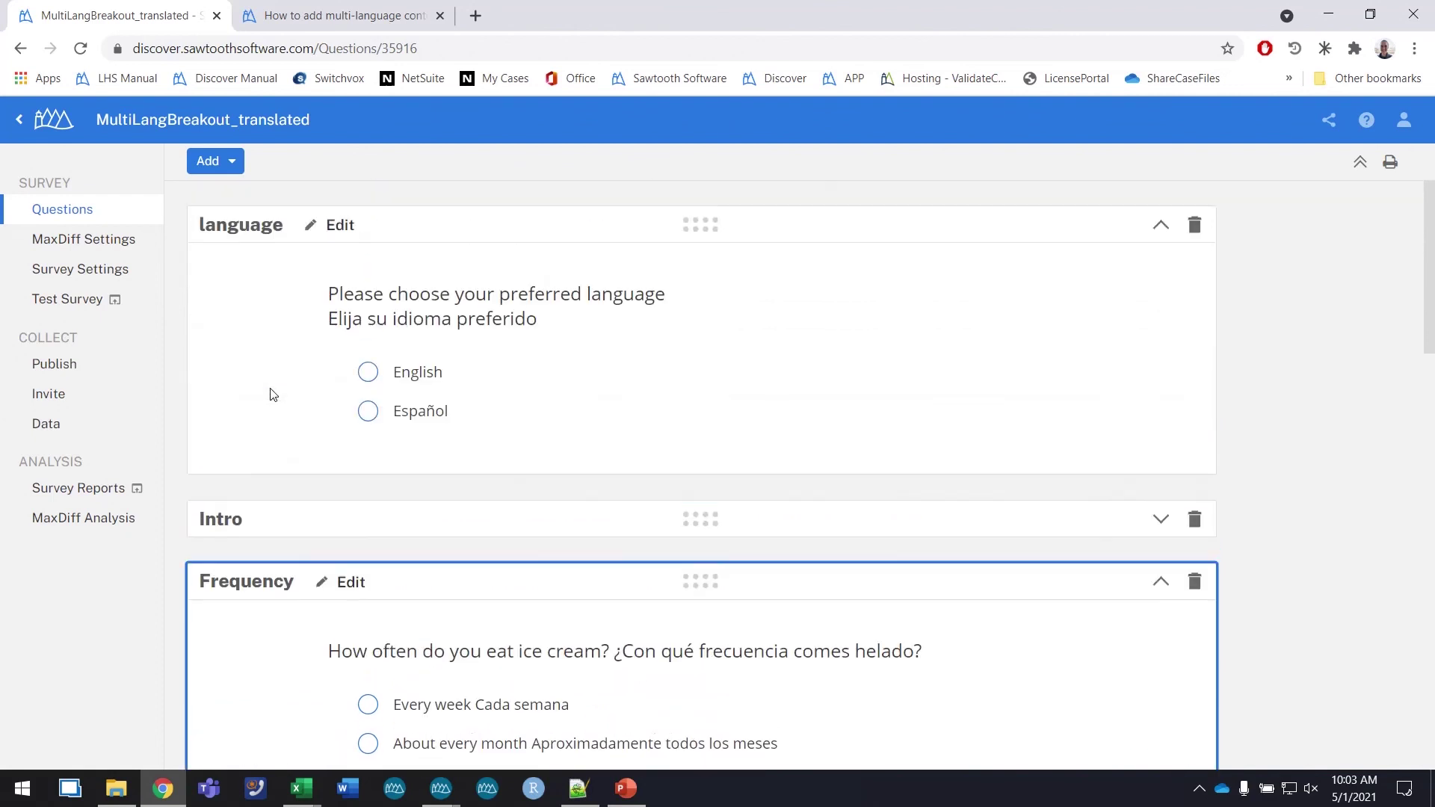
Launch the test survey, choose English as the preferred language, and advance to read the intro page.
click(103, 299)
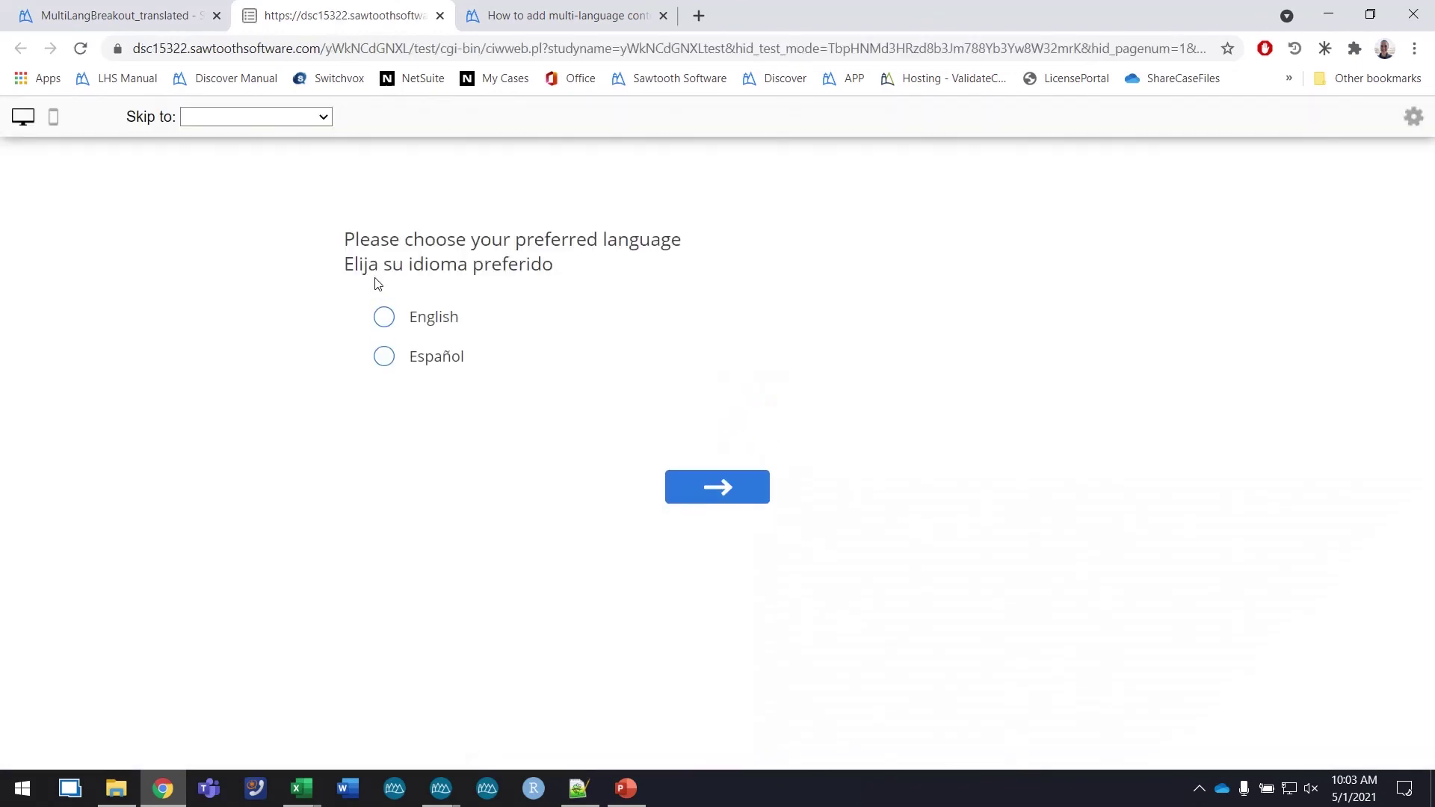
click(459, 322)
click(717, 489)
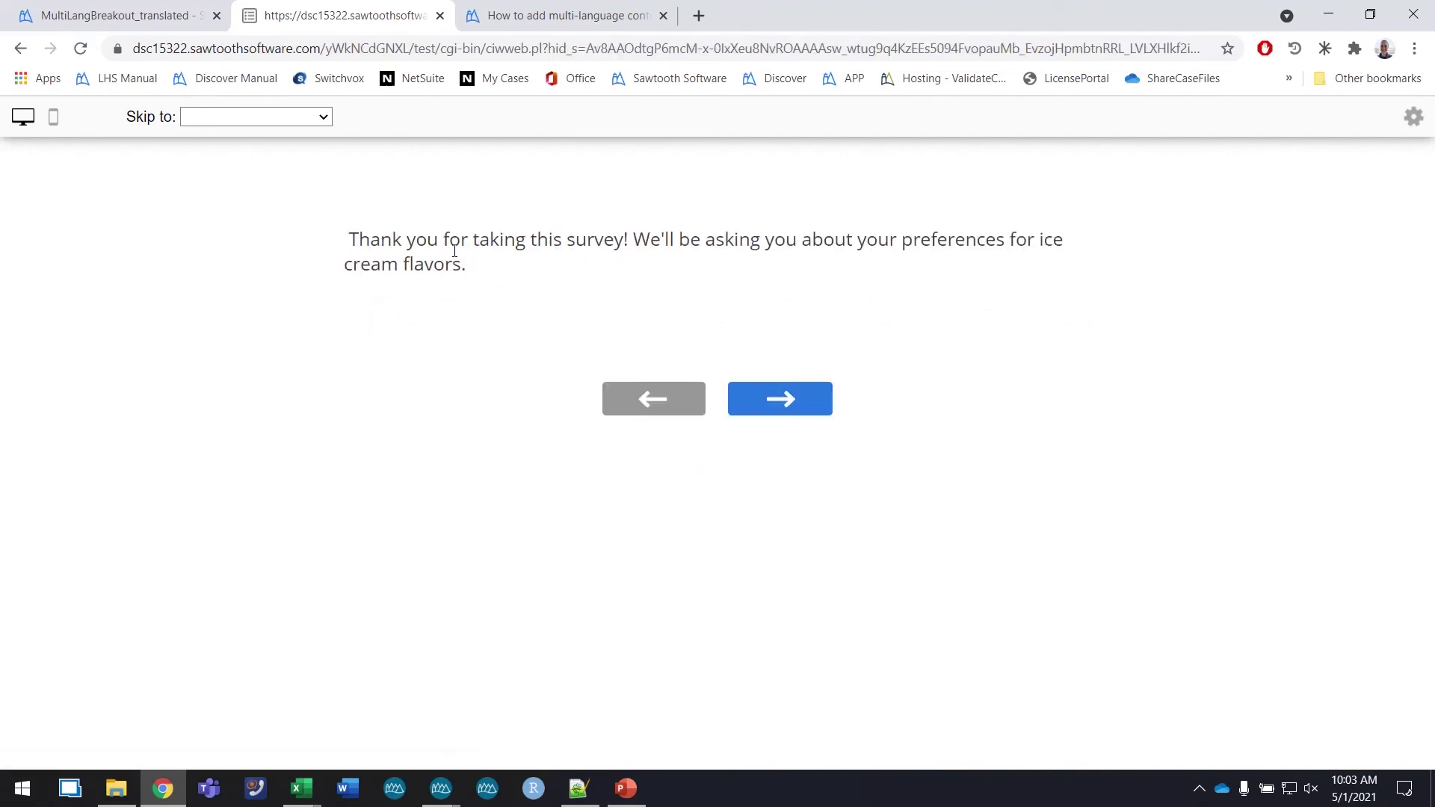
drag(432, 241, 688, 259)
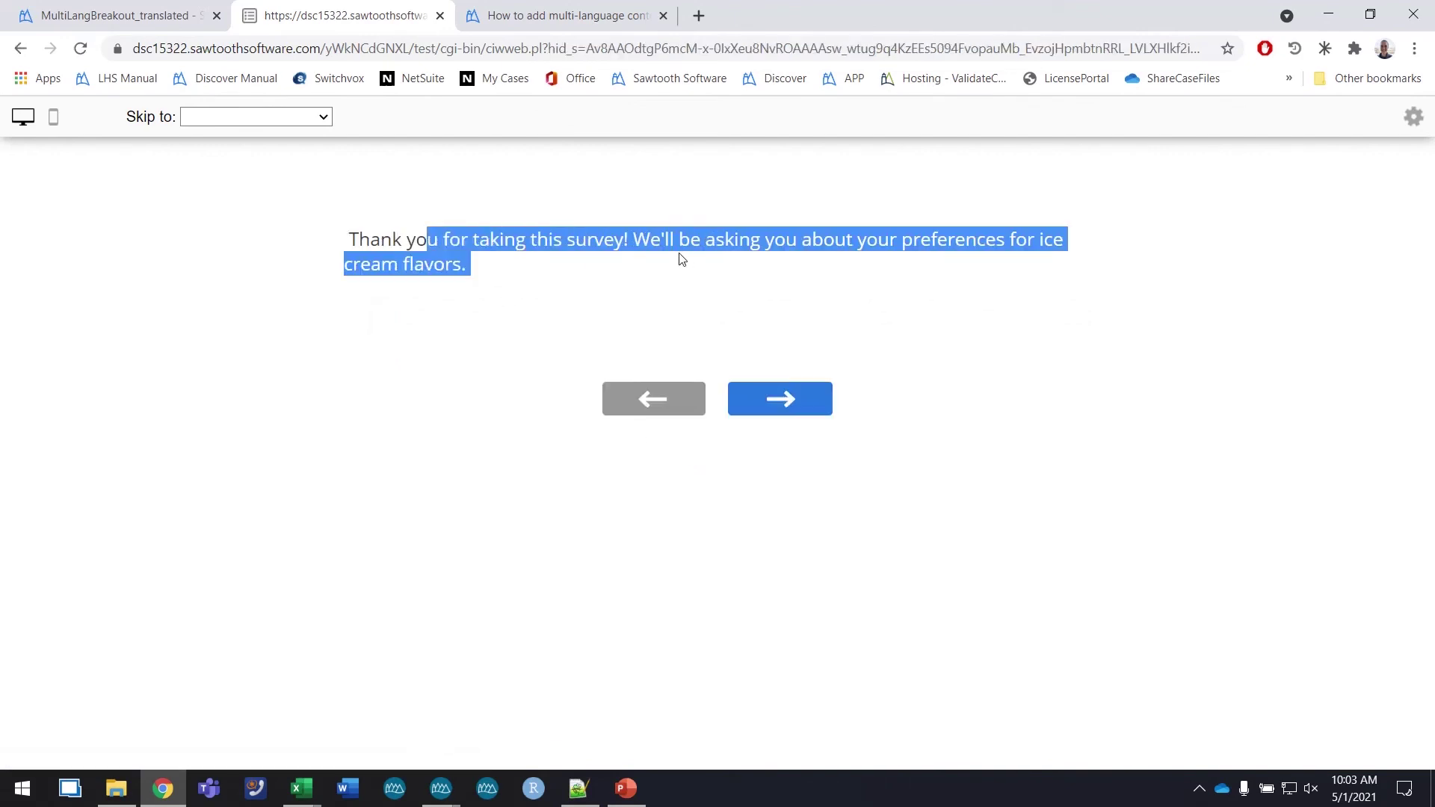
click(598, 366)
Go back to the language question in the test survey and choose Español instead.
click(653, 400)
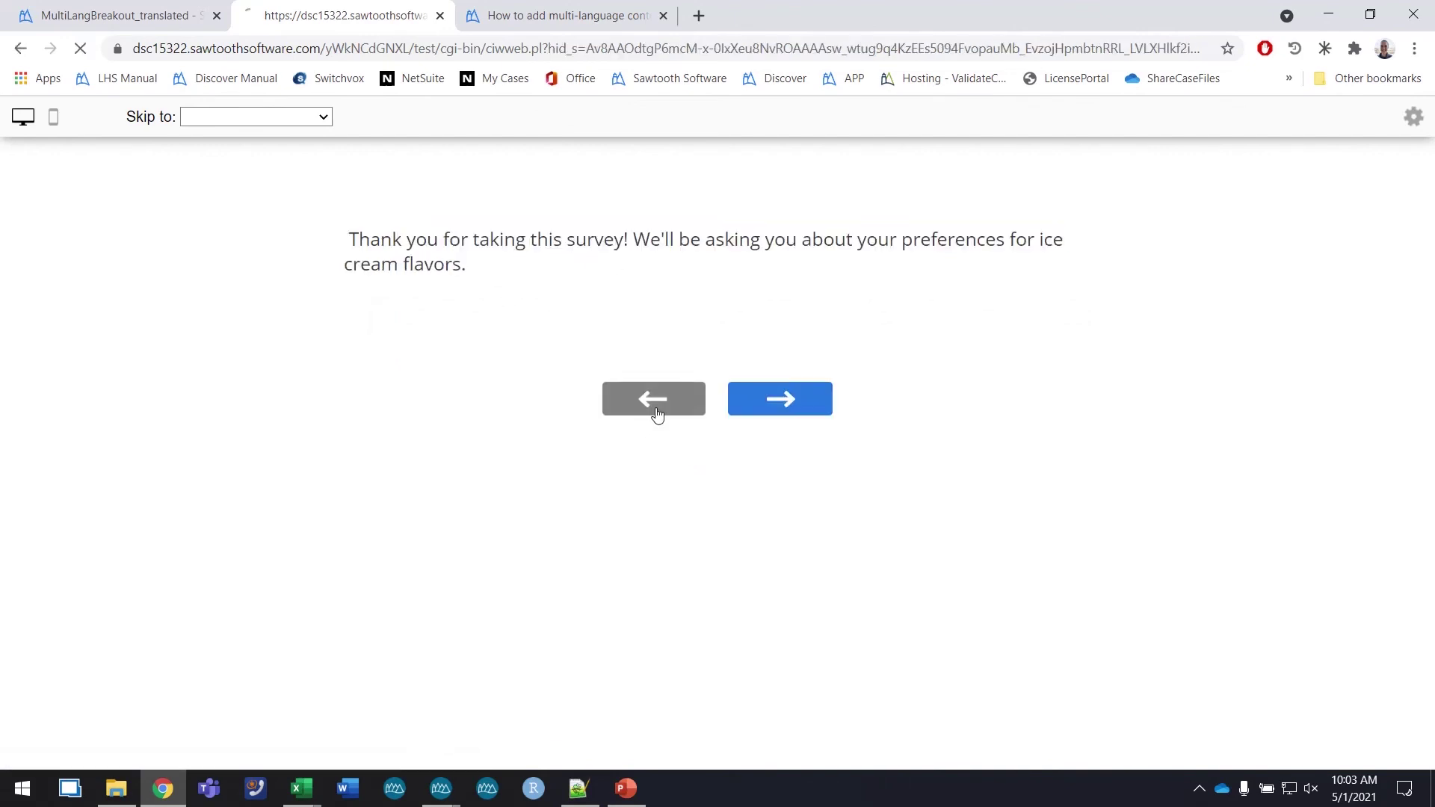
click(426, 359)
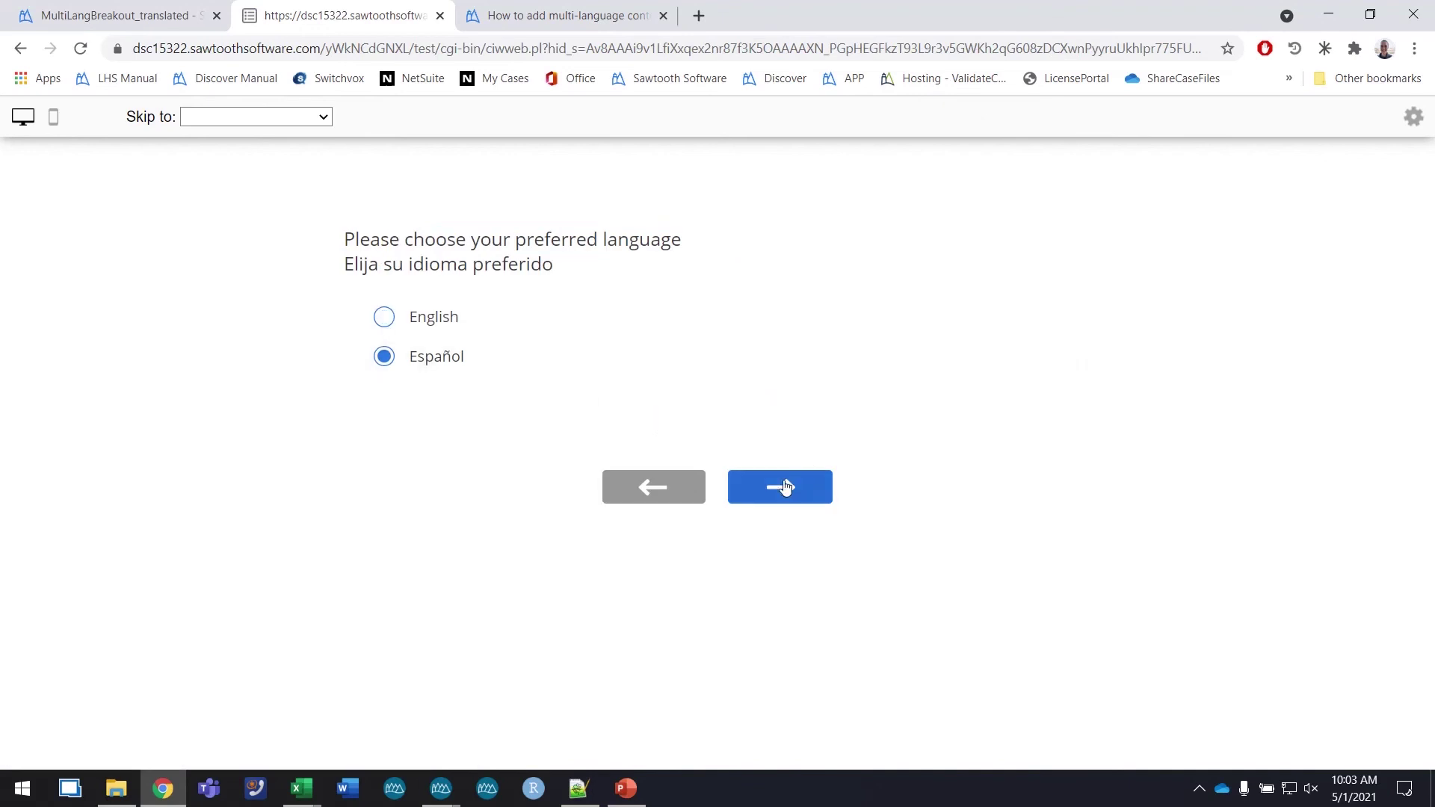